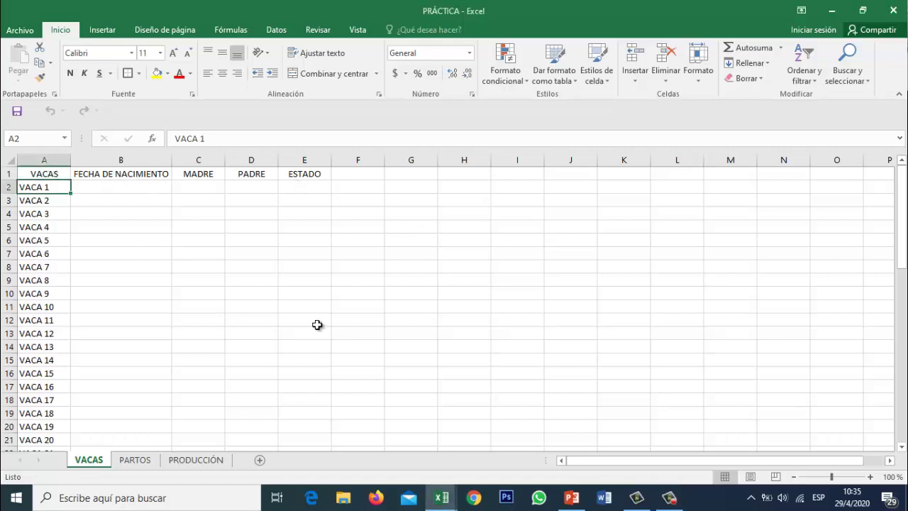
# Browse the VACAS sheet's cow list from VACA 1 down to VACA 55 and back
pyautogui.hotkey('shift', 'Right')
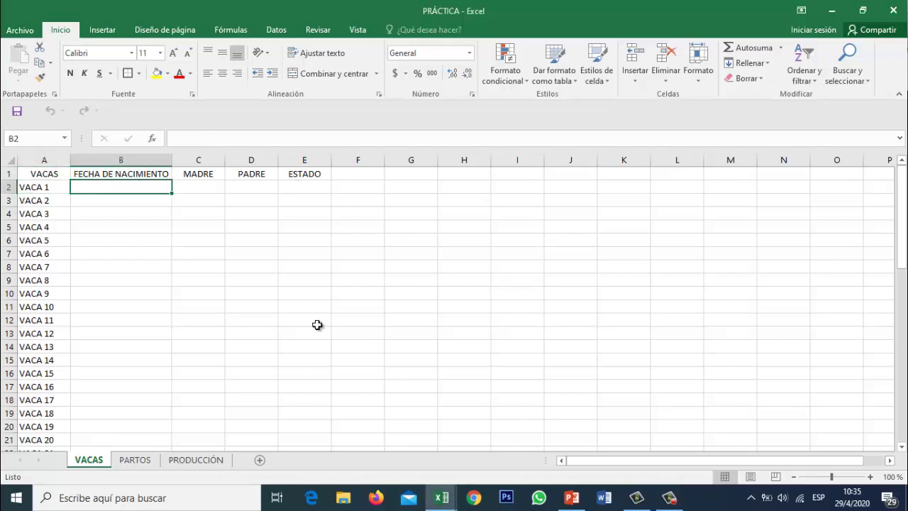
pyautogui.hotkey('shift', 'Left')
pyautogui.press('Right')
pyautogui.click(209, 460)
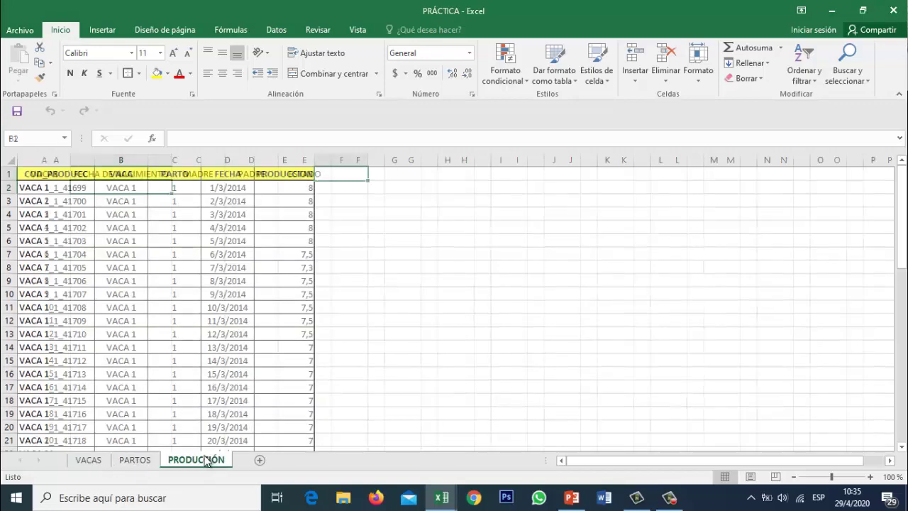
pyautogui.click(135, 460)
pyautogui.click(89, 460)
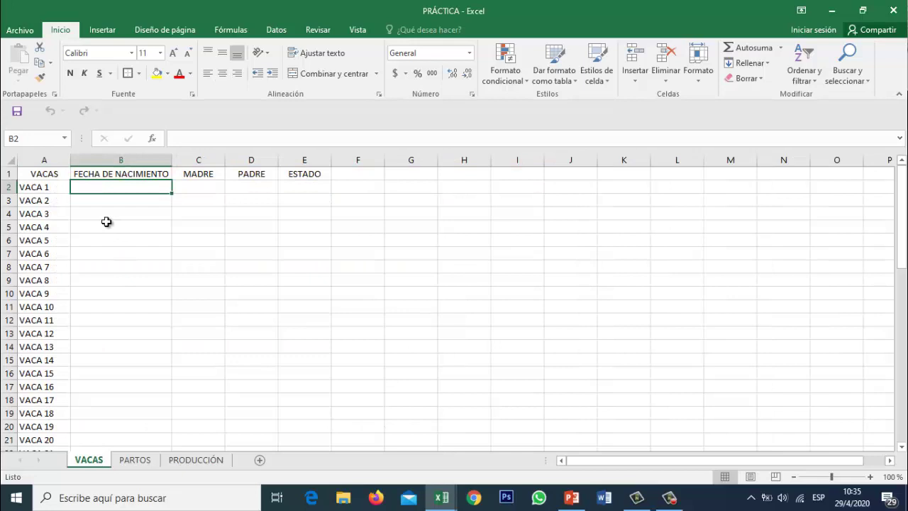
pyautogui.press('Up')
pyautogui.press('Left')
pyautogui.press('Right')
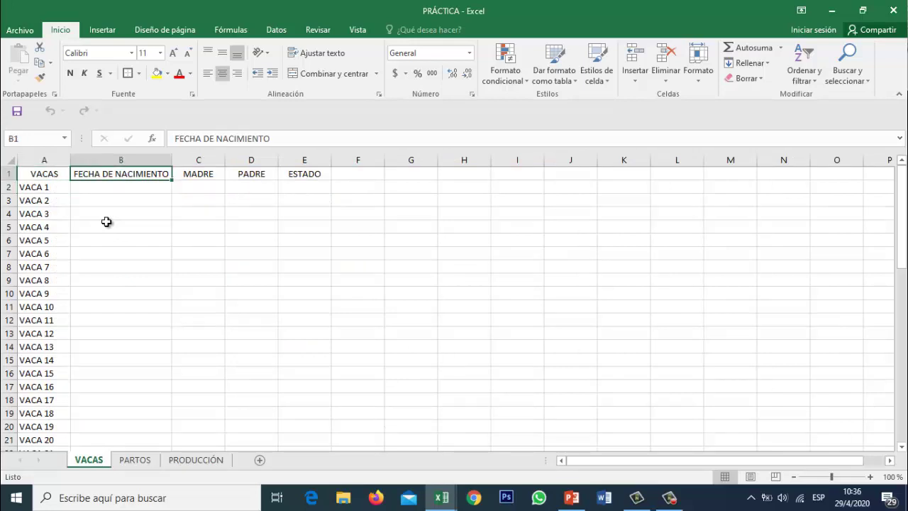
pyautogui.press('Left')
pyautogui.press('Down')
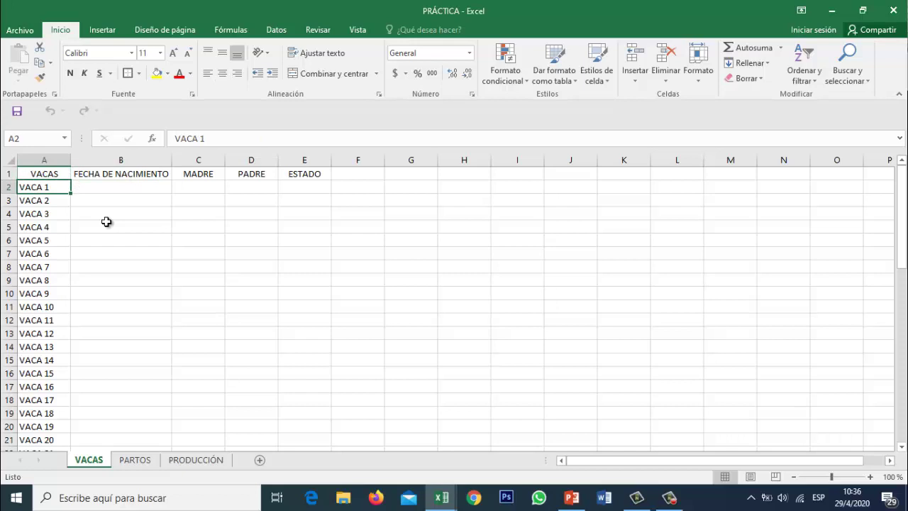
pyautogui.press('Down')
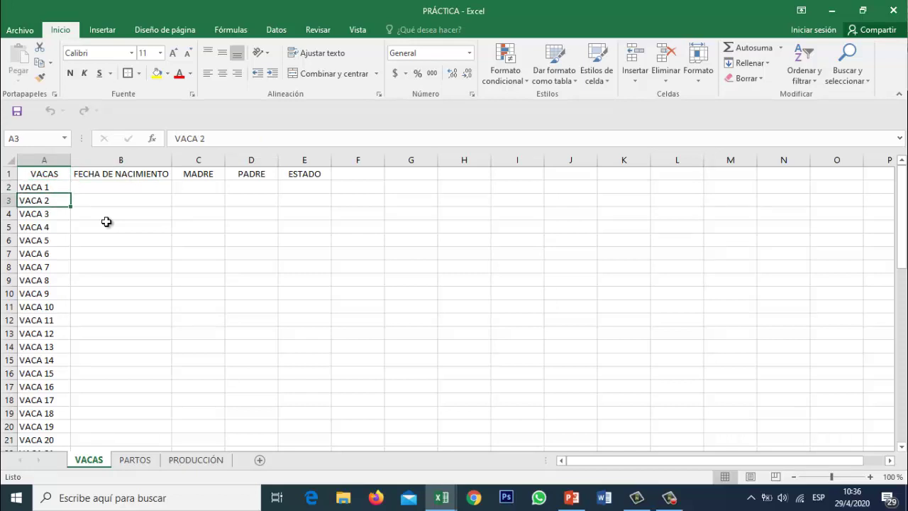
pyautogui.press('Down')
pyautogui.press('Down')
pyautogui.press('Down')
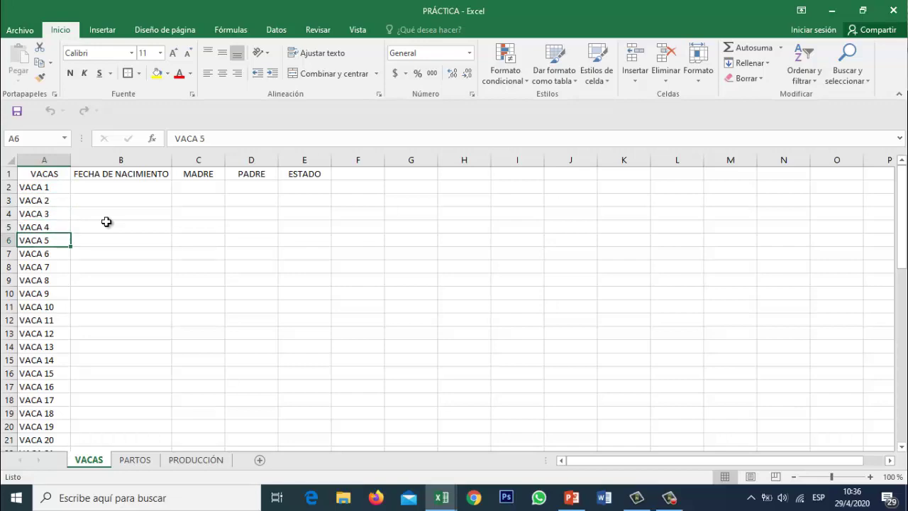
pyautogui.press('Up')
pyautogui.hotkey('ctrl', 'Down')
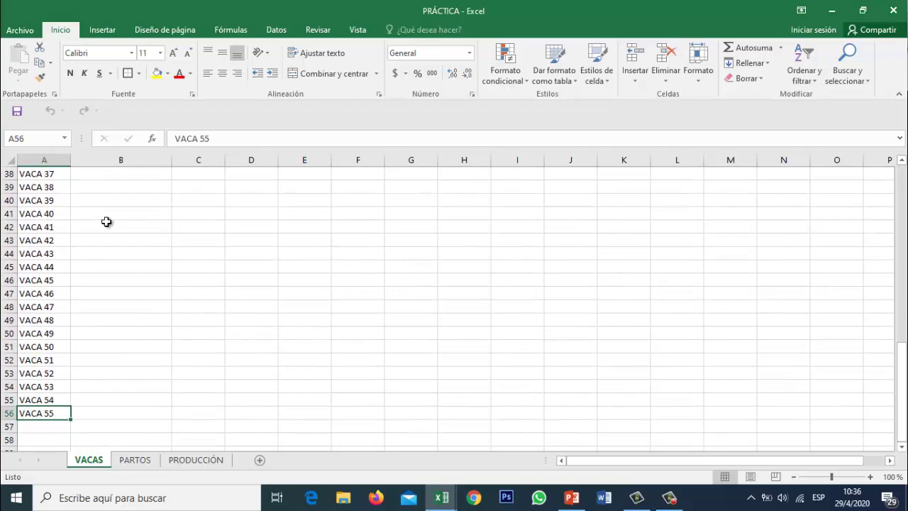
pyautogui.hotkey('ctrl', 'Up')
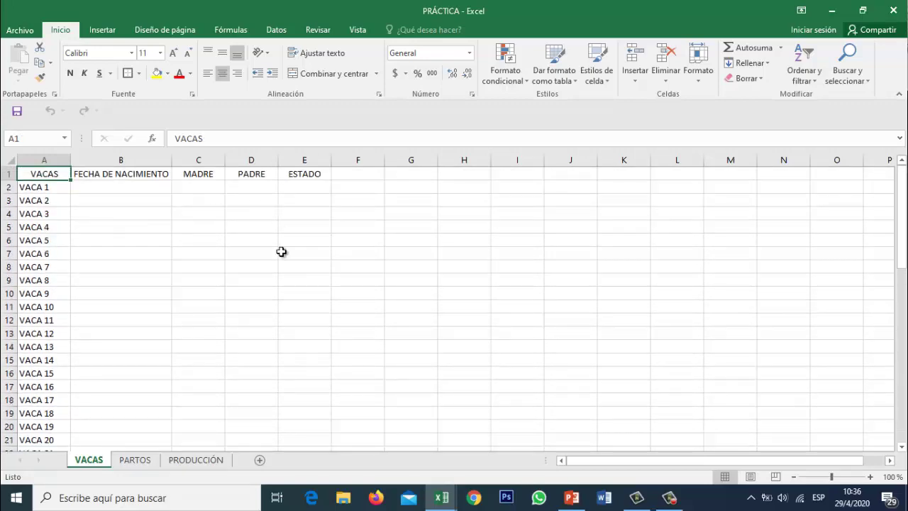
# On PARTOS, inspect the VACA column and select the first eight cows, B2:B9
pyautogui.click(142, 462)
pyautogui.click(91, 189)
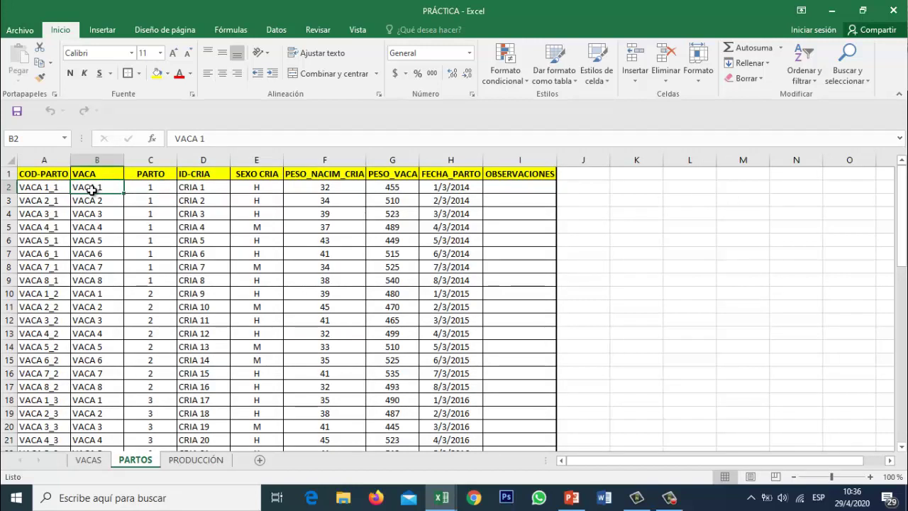
pyautogui.press('Up')
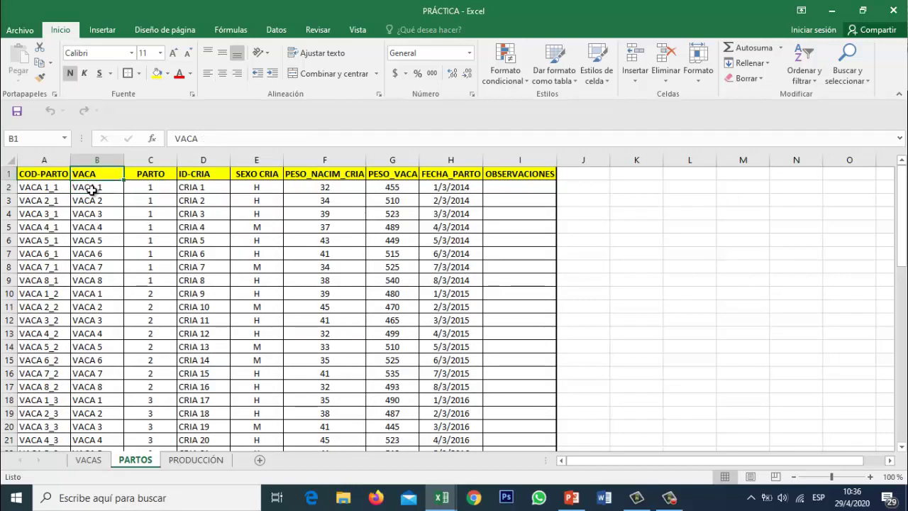
pyautogui.press('Right')
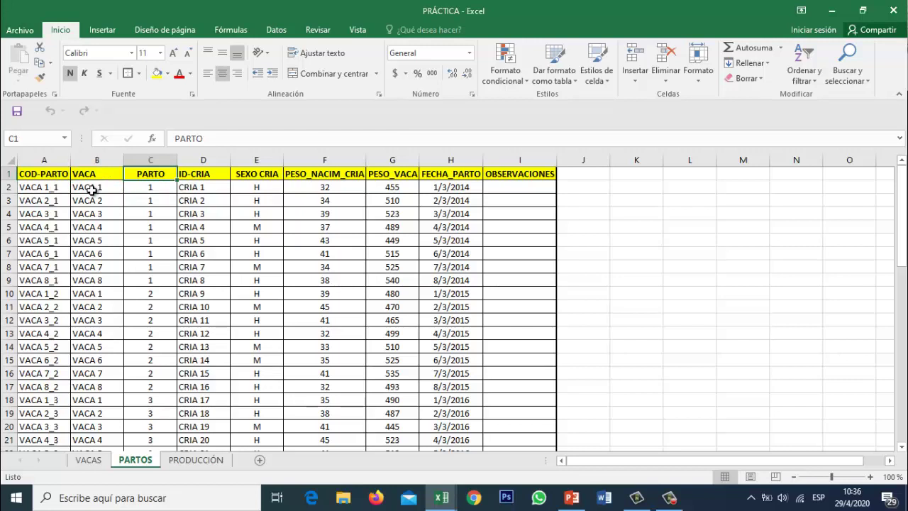
pyautogui.press('Down')
pyautogui.press('Left')
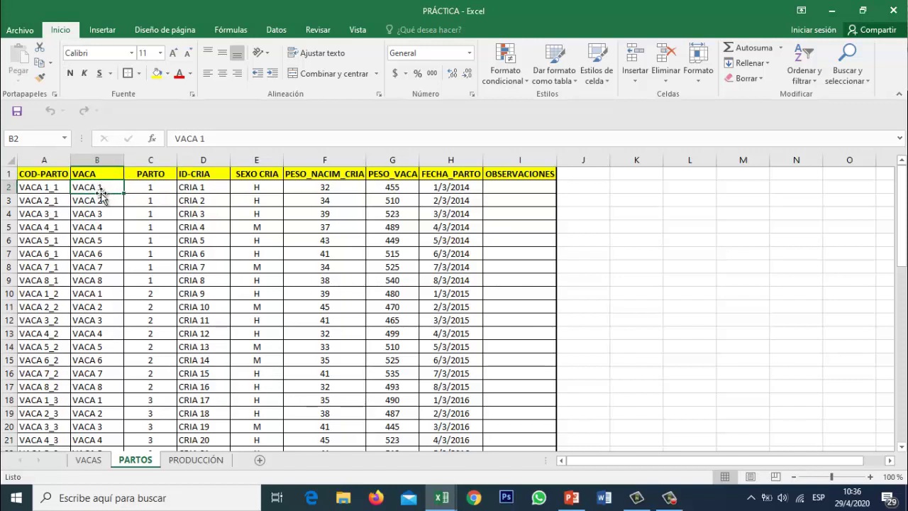
pyautogui.moveTo(94, 188); pyautogui.dragTo(92, 279)
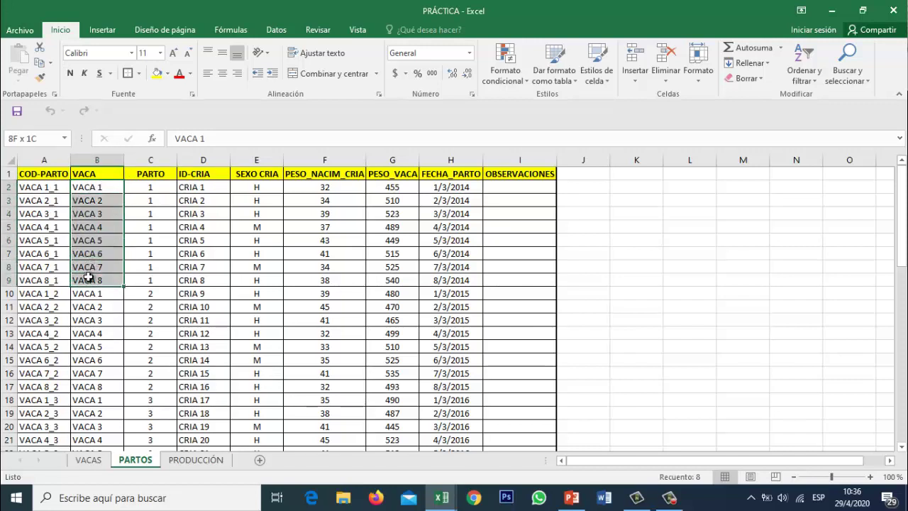
# Step through the PARTO numbers down to C57 and the calves down to CRIA 56
pyautogui.click(153, 188)
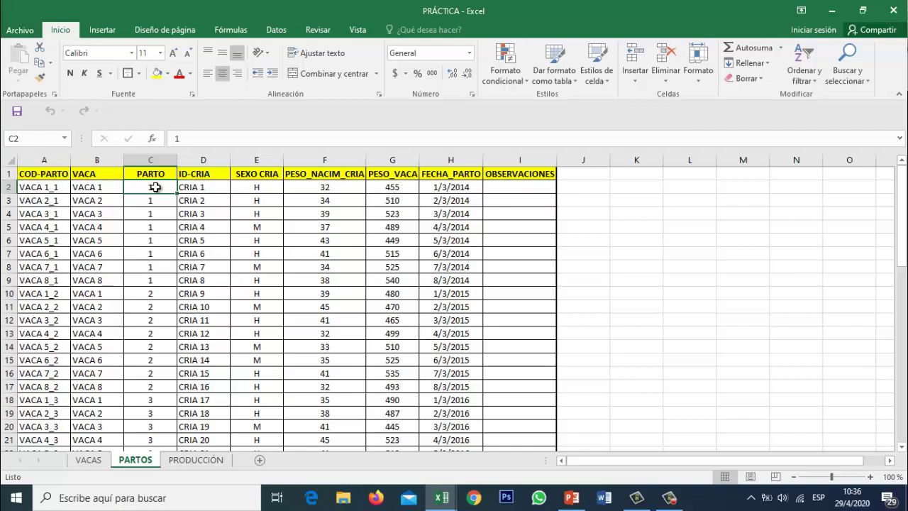
pyautogui.press('Down')
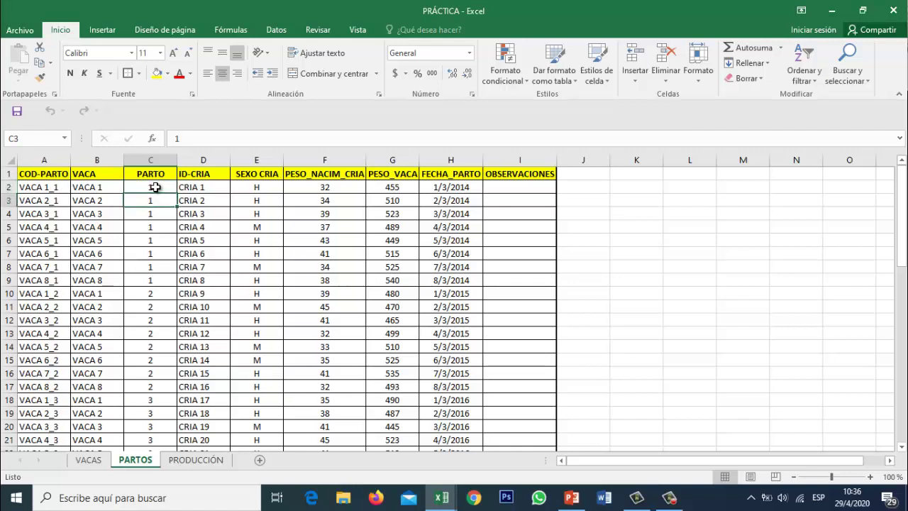
pyautogui.press('Down')
pyautogui.press('Down')
pyautogui.press('Down')
pyautogui.press('Down')
pyautogui.press('Down')
pyautogui.press('Down')
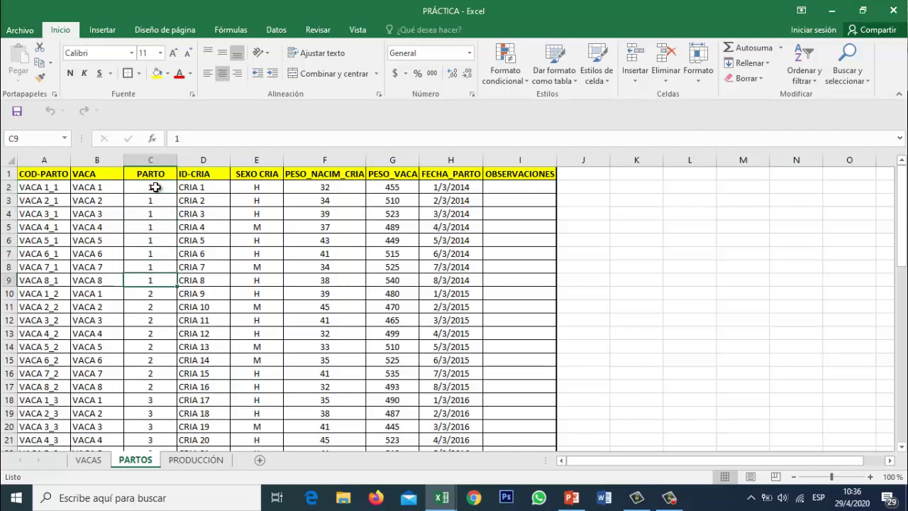
pyautogui.press('Down')
pyautogui.press('Down')
pyautogui.press('Down')
pyautogui.press('Down')
pyautogui.press('Down')
pyautogui.press('Down')
pyautogui.press('Down')
pyautogui.hotkey('ctrl', 'Down')
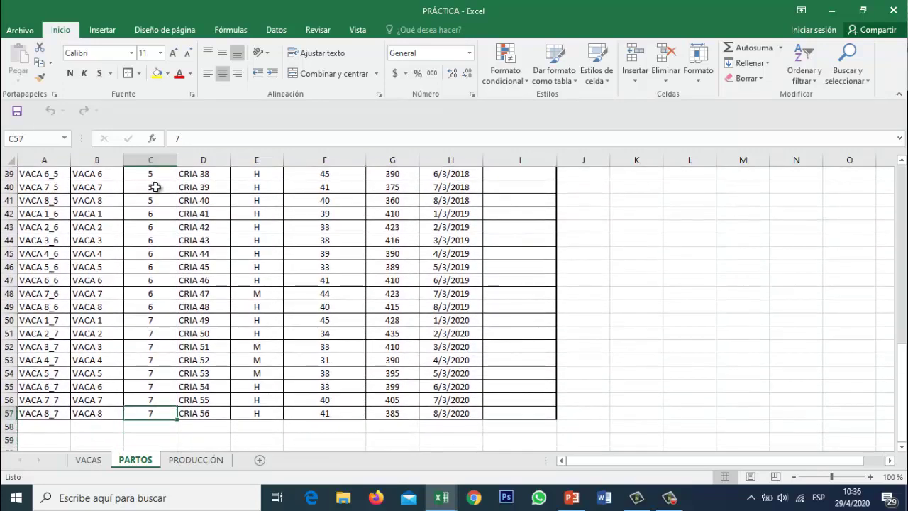
pyautogui.hotkey('ctrl', 'Up')
pyautogui.press('Down')
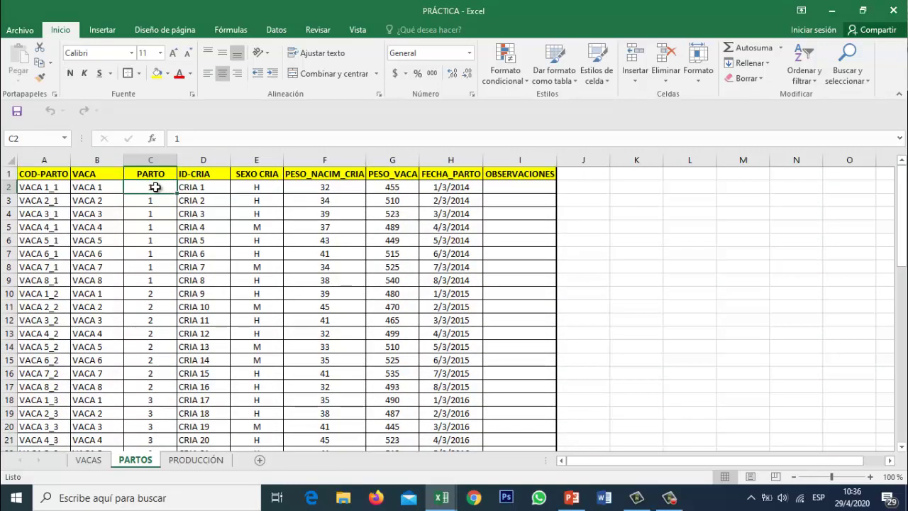
pyautogui.press('Right')
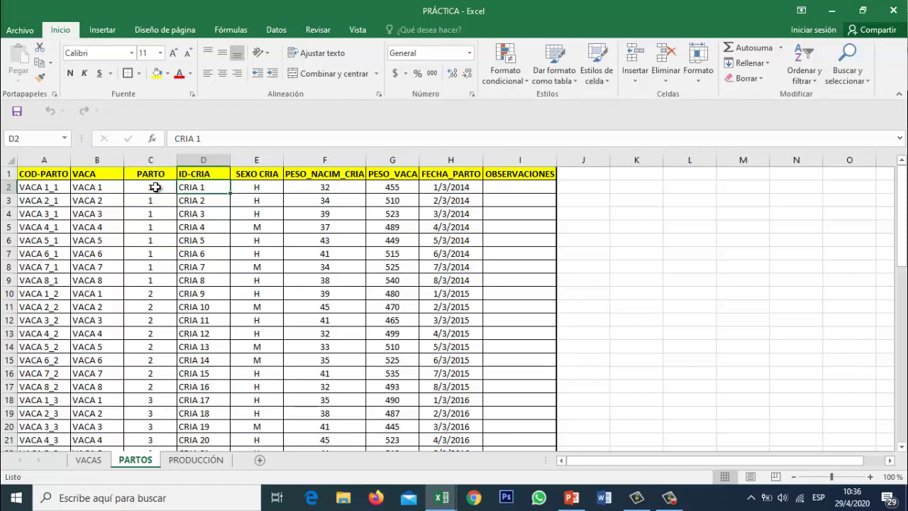
pyautogui.hotkey('ctrl', 'Down')
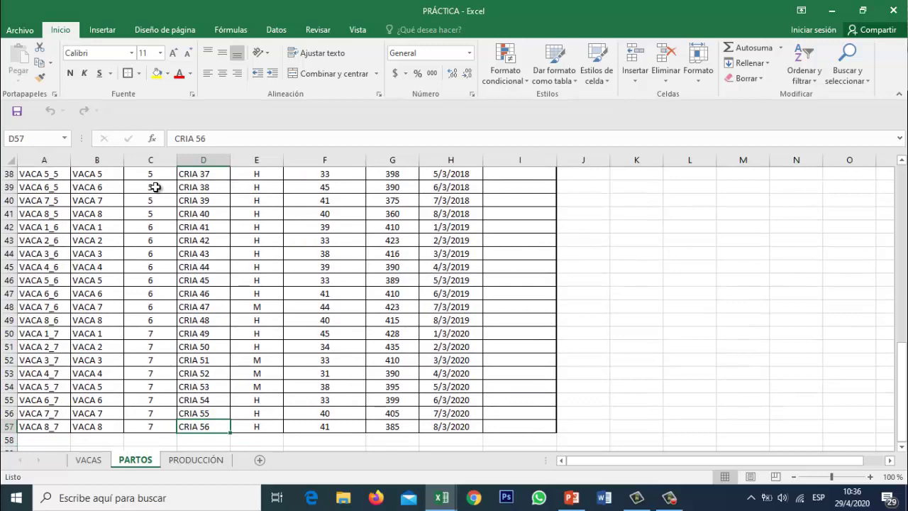
pyautogui.hotkey('ctrl', 'Up')
pyautogui.press('Down')
pyautogui.press('Right')
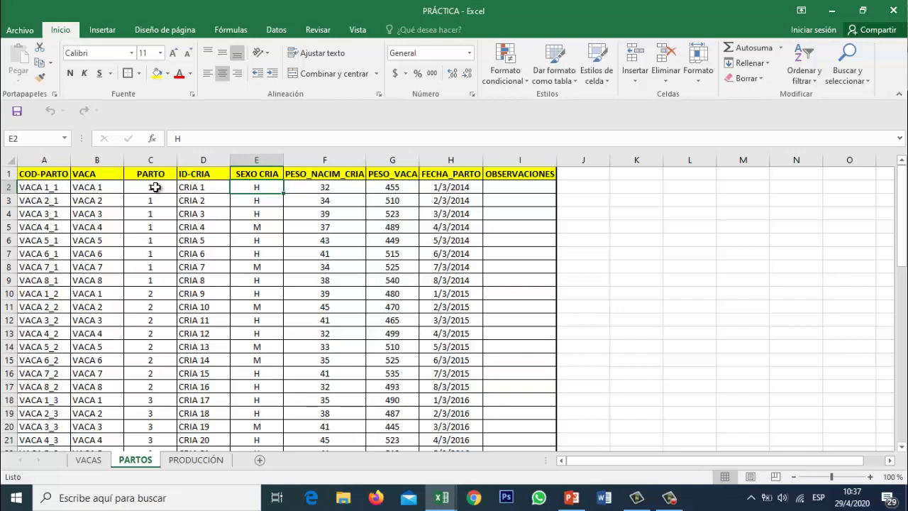
pyautogui.press('Right')
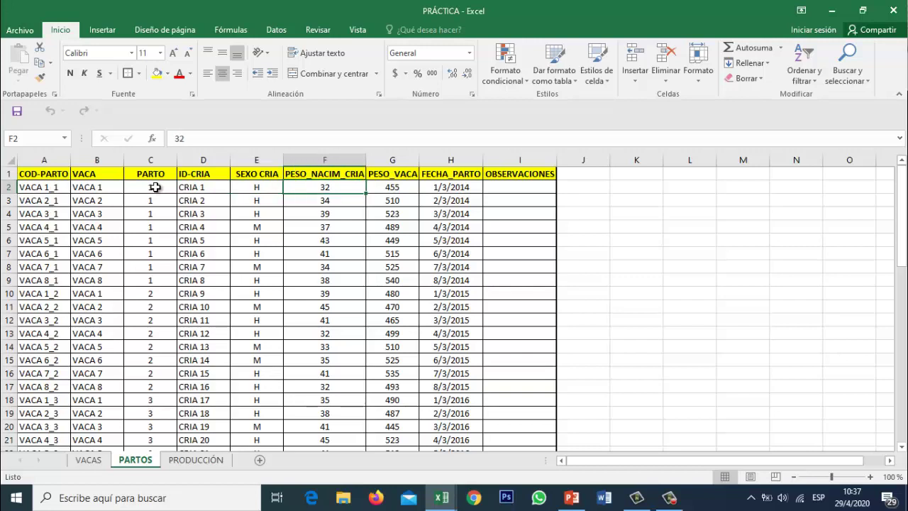
pyautogui.press('Right')
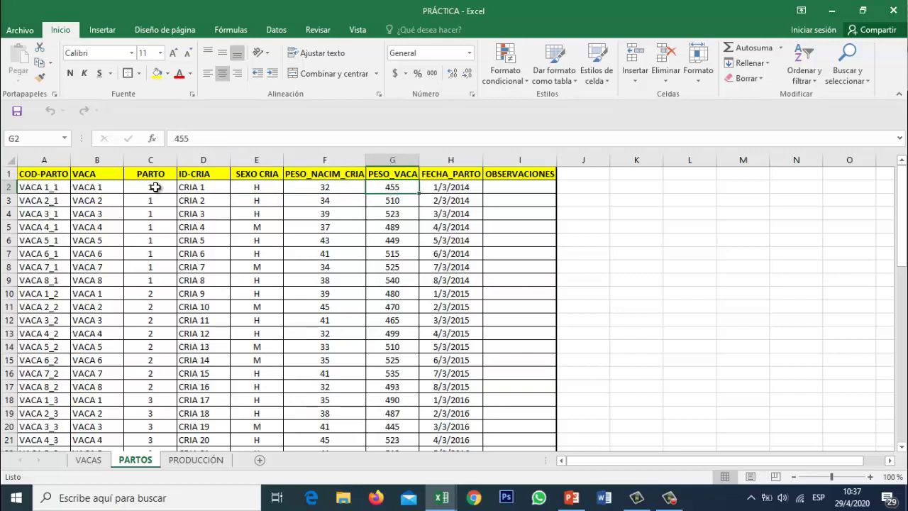
pyautogui.press('Right')
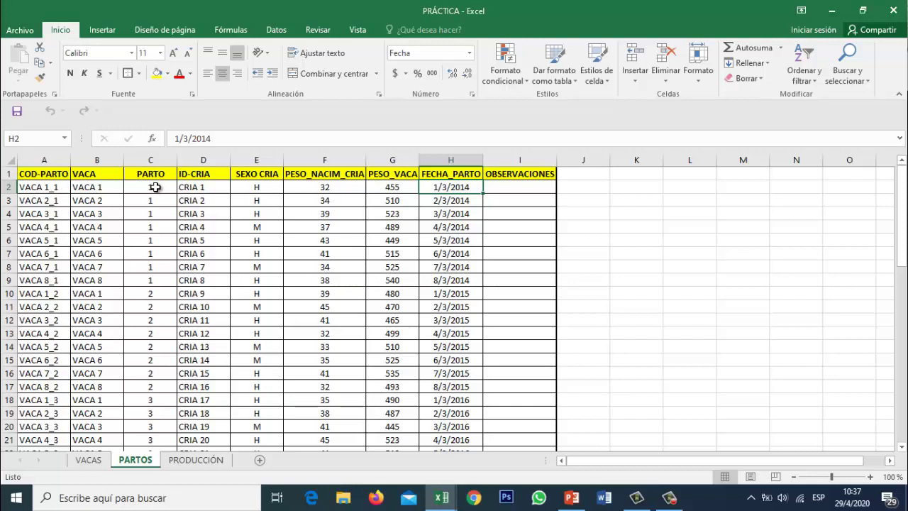
pyautogui.press('Down')
pyautogui.press('Down')
pyautogui.press('Down')
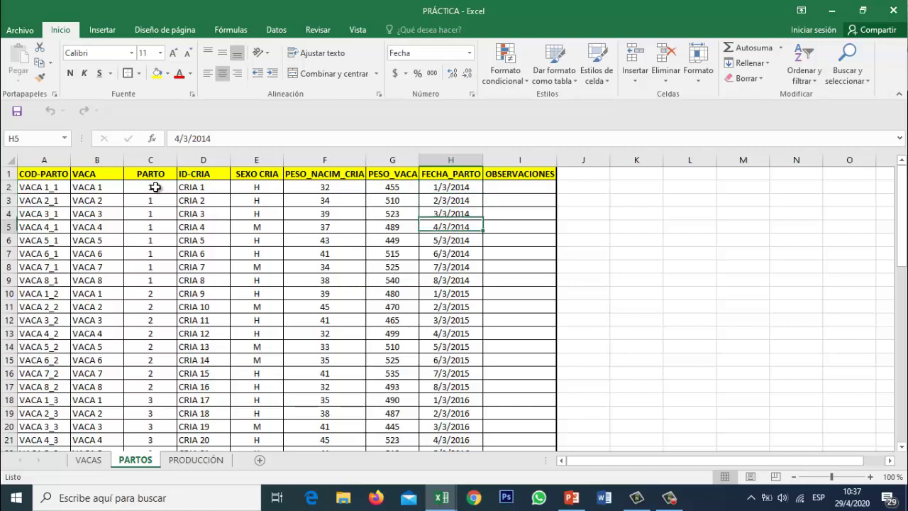
pyautogui.press('Down')
pyautogui.press('Down')
pyautogui.press('Down')
pyautogui.press('Down')
pyautogui.press('Down')
pyautogui.press('Down')
pyautogui.press('Down')
pyautogui.press('Down')
pyautogui.press('Down')
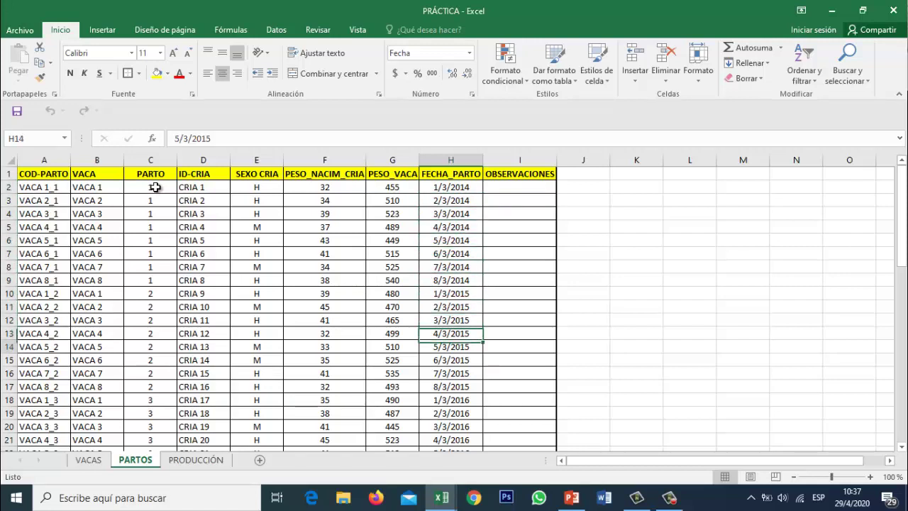
pyautogui.press('Up')
pyautogui.press('Up')
pyautogui.press('Up')
pyautogui.press('Up')
pyautogui.press('Left')
pyautogui.press('Left')
pyautogui.press('Left')
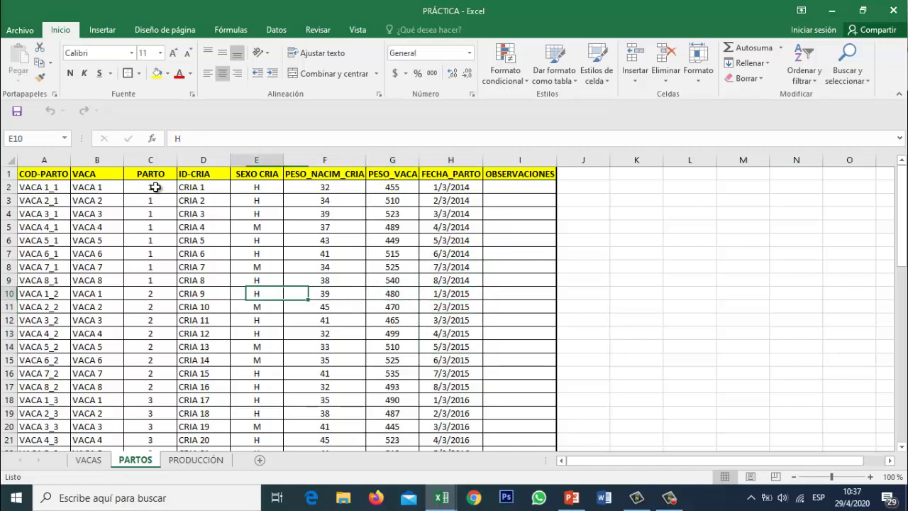
pyautogui.press('Left')
pyautogui.press('Left')
pyautogui.press('Left')
pyautogui.press('Left')
pyautogui.press('Right')
pyautogui.press('Right')
pyautogui.press('Right')
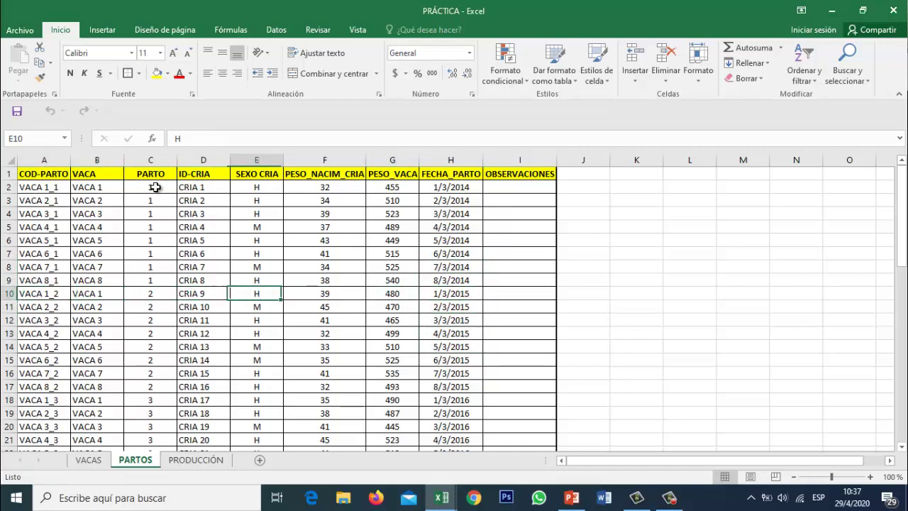
pyautogui.press('Right')
pyautogui.press('Right')
pyautogui.press('Right')
pyautogui.press('Right')
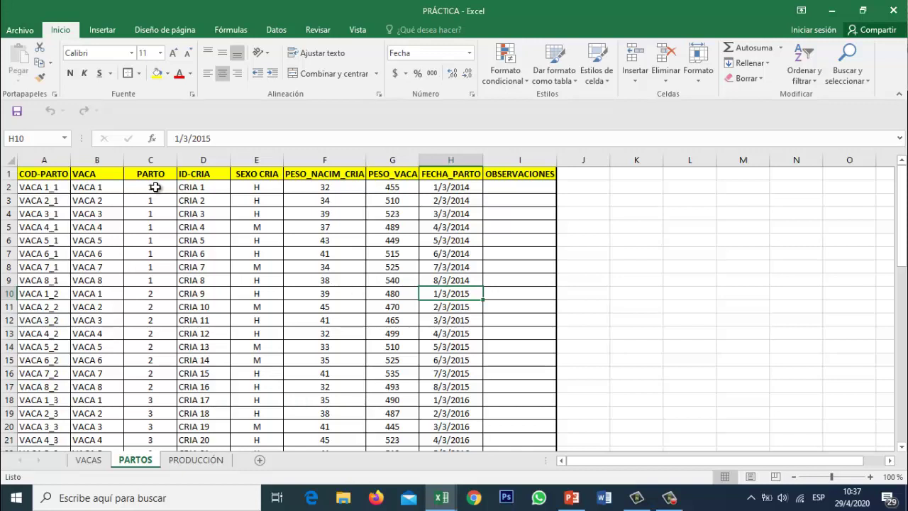
# Delete the old COD-PARTO codes in A2:A57
pyautogui.press('Left')
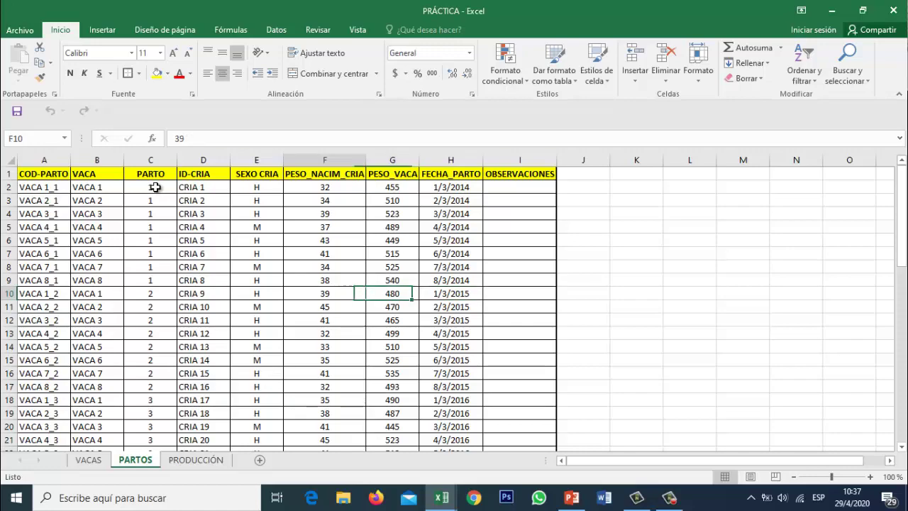
pyautogui.press('Left')
pyautogui.press('Left')
pyautogui.press('Left')
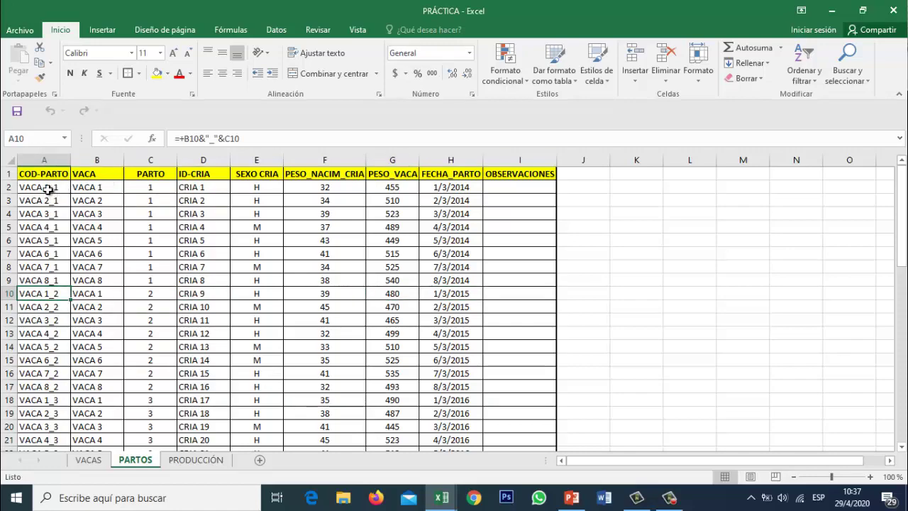
pyautogui.moveTo(50, 190); pyautogui.dragTo(25, 446)
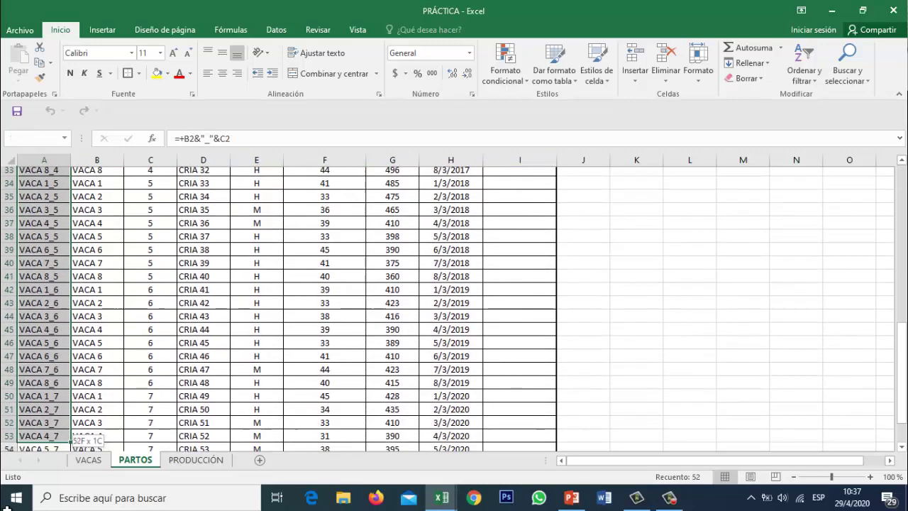
pyautogui.moveTo(26, 446); pyautogui.dragTo(23, 432)
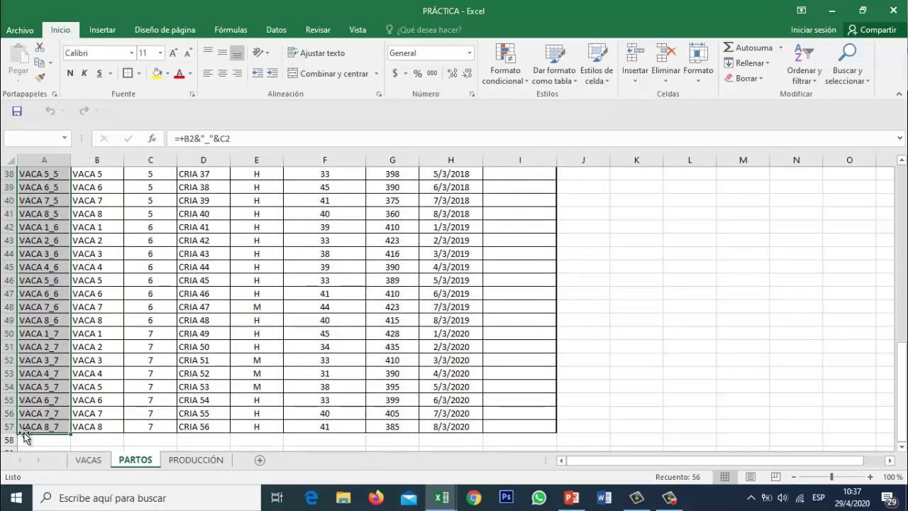
pyautogui.press('Delete')
pyautogui.hotkey('ctrl', 'Home')
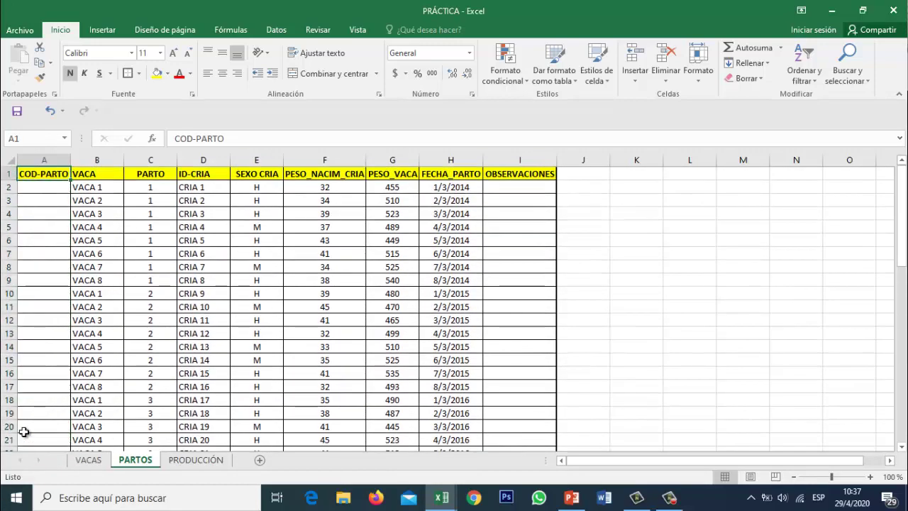
# Enter =+B2&"_"&C2 in A2 so it shows VACA 1_1
pyautogui.press('Down')
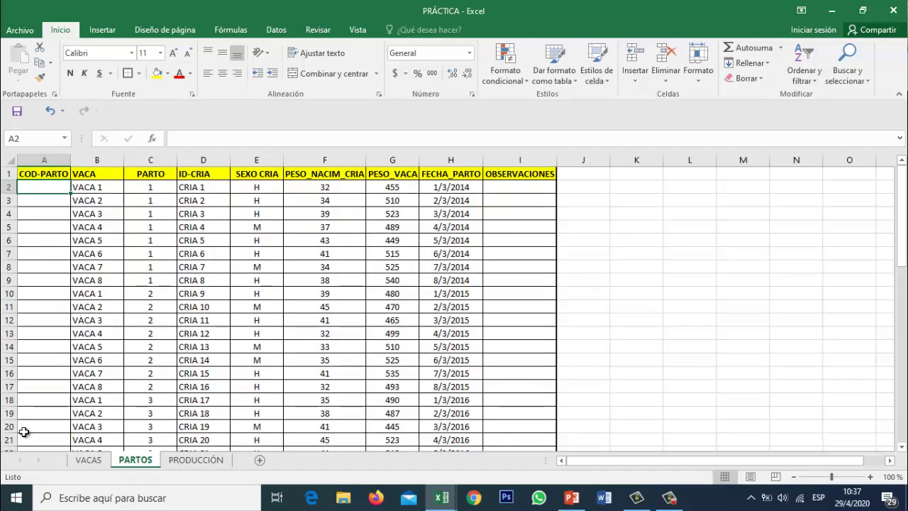
pyautogui.write('+')
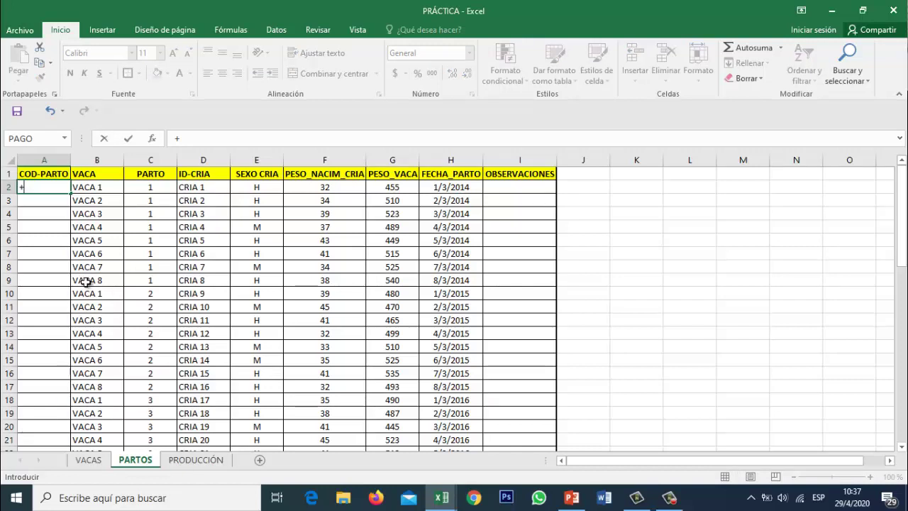
pyautogui.click(103, 189)
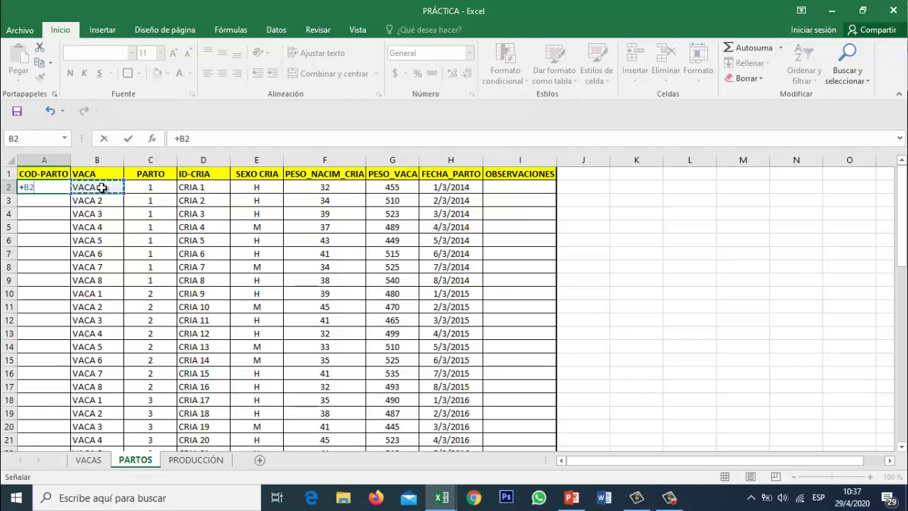
pyautogui.write('&"')
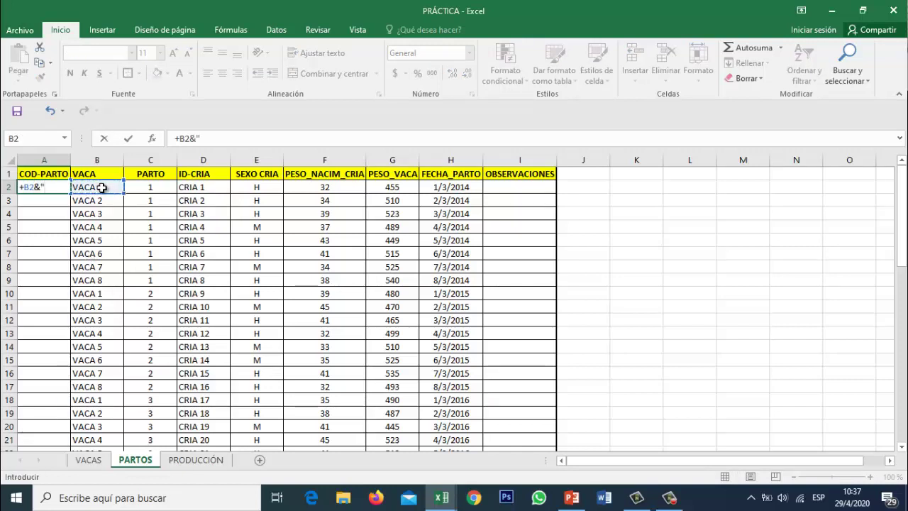
pyautogui.write('_"')
pyautogui.write('&')
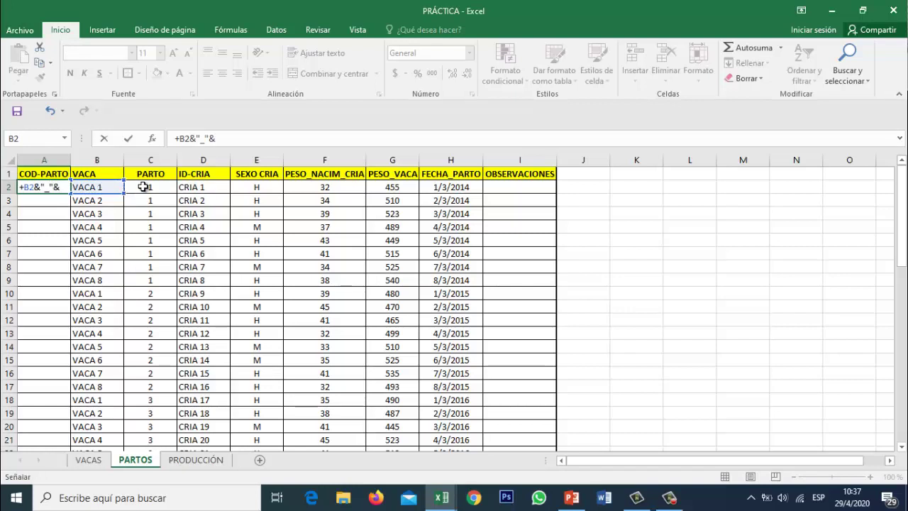
pyautogui.click(143, 186)
pyautogui.press('Return')
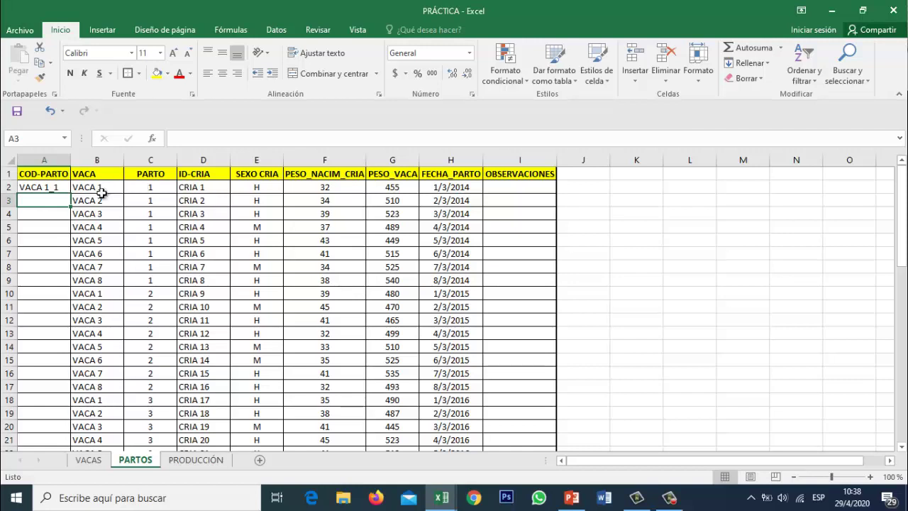
pyautogui.click(58, 187)
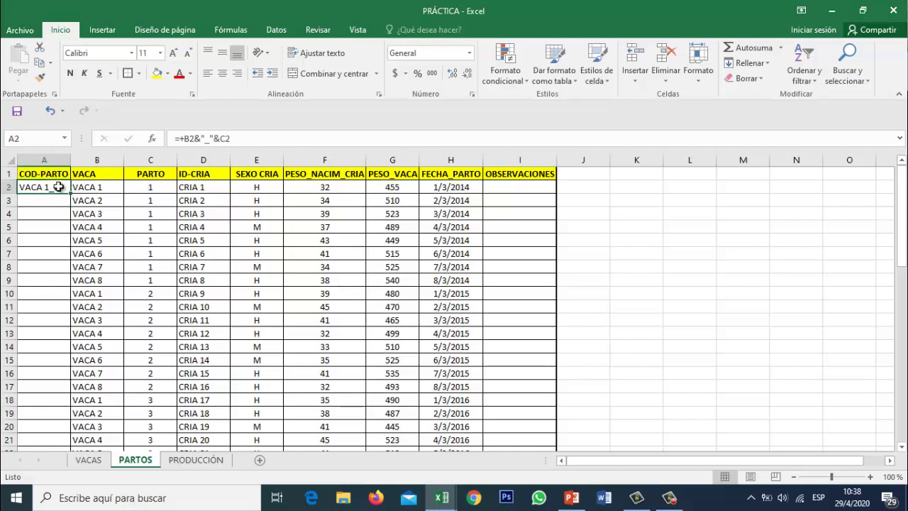
# Autofill A2's formula down to row 57 and confirm codes run VACA 1_1 to VACA 8_7
pyautogui.click(95, 188)
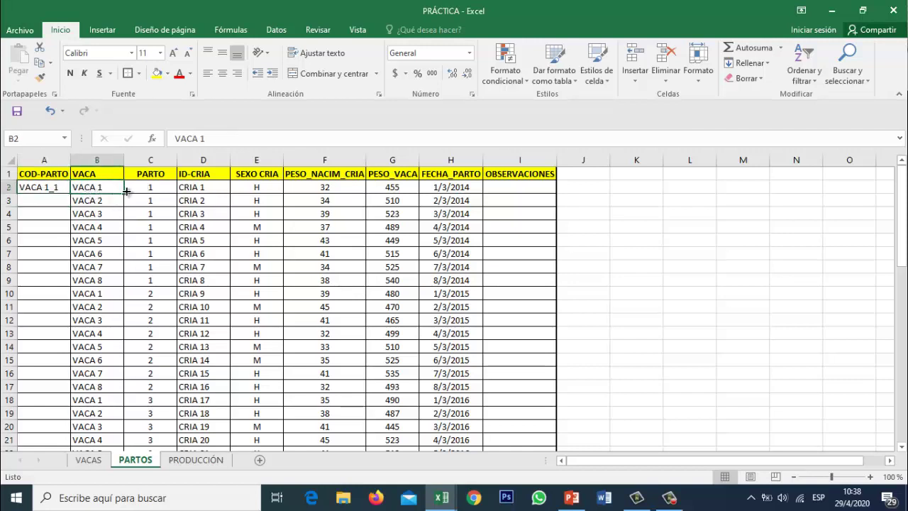
pyautogui.click(161, 188)
pyautogui.click(62, 188)
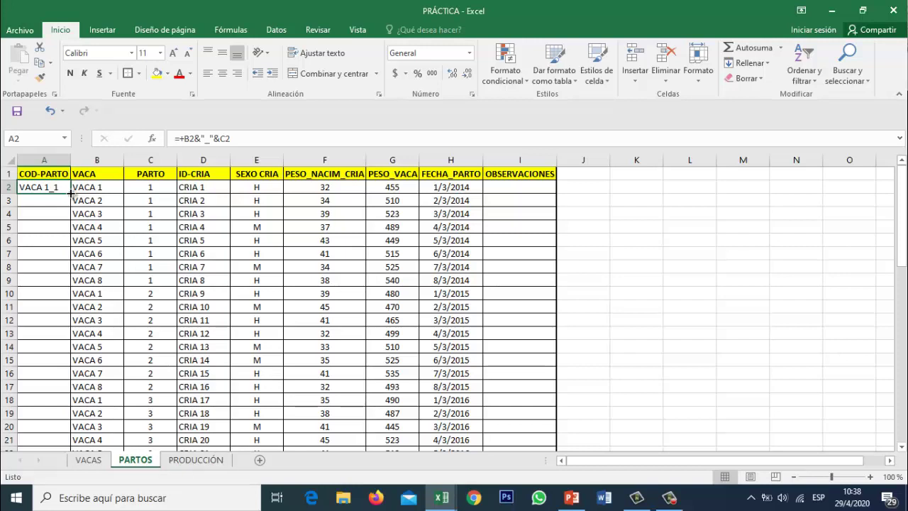
pyautogui.doubleClick(71, 193)
pyautogui.click(94, 216)
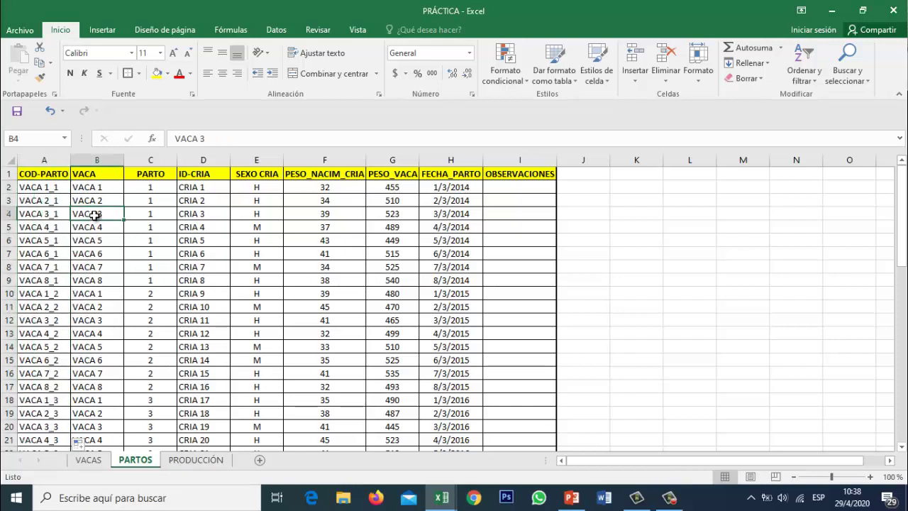
pyautogui.hotkey('ctrl', 'Down')
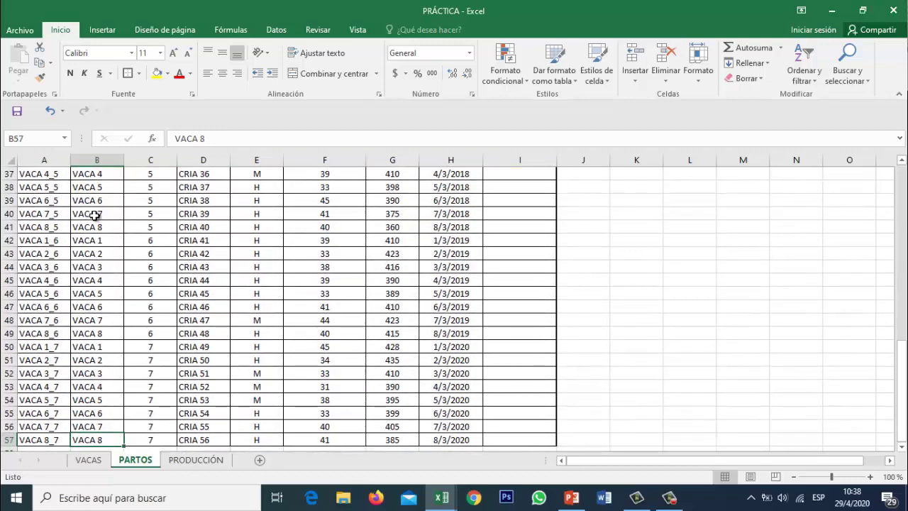
pyautogui.press('Down')
pyautogui.press('Down')
pyautogui.press('Down')
pyautogui.press('Down')
pyautogui.press('Down')
pyautogui.press('Down')
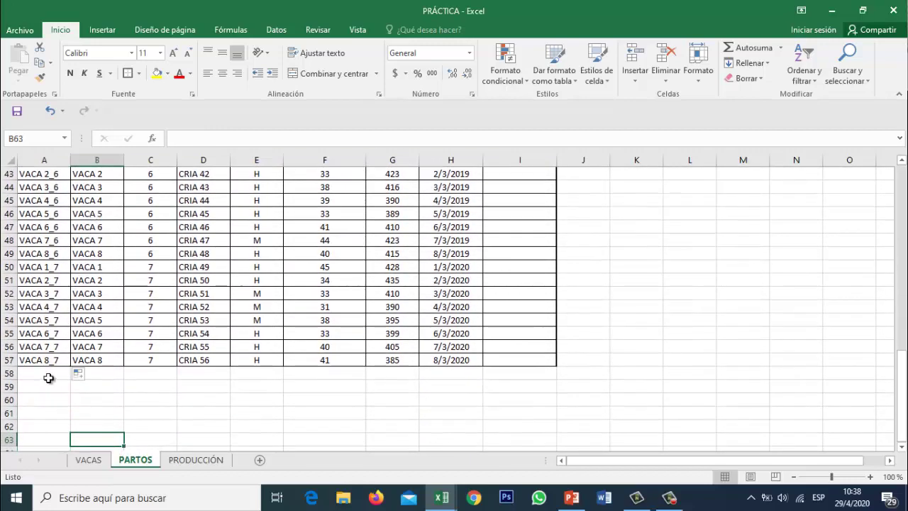
pyautogui.click(49, 377)
pyautogui.click(75, 374)
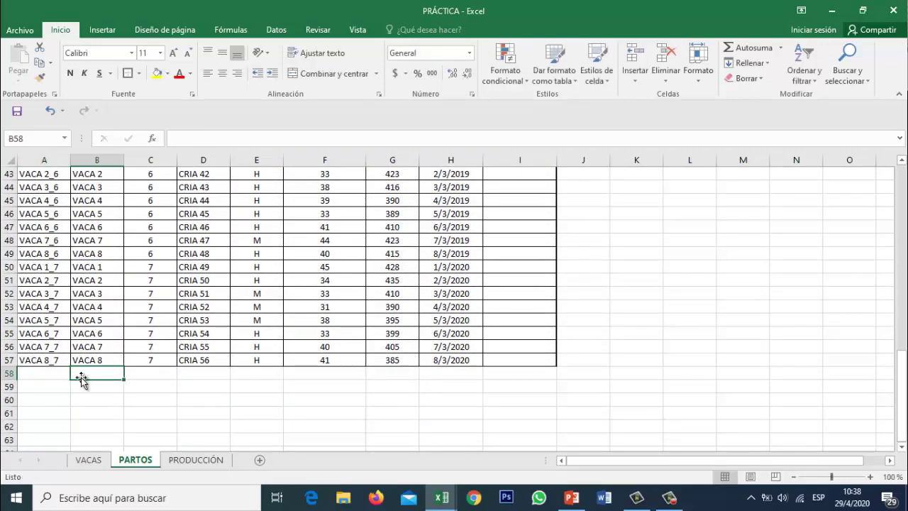
pyautogui.press('Up')
pyautogui.hotkey('ctrl', 'Up')
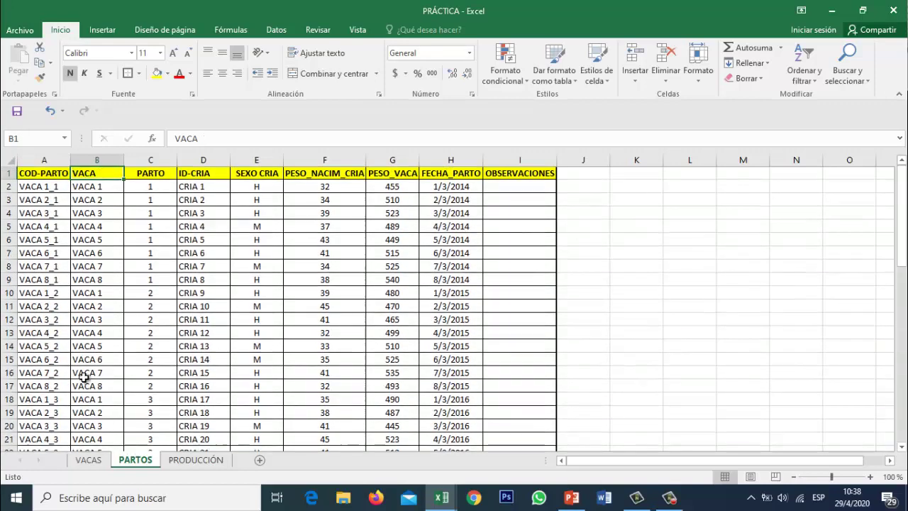
pyautogui.press('Down')
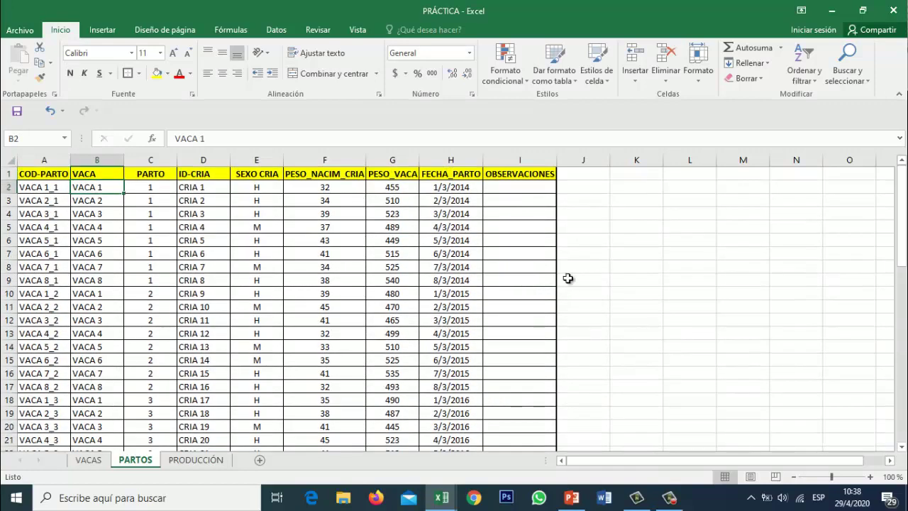
pyautogui.click(582, 188)
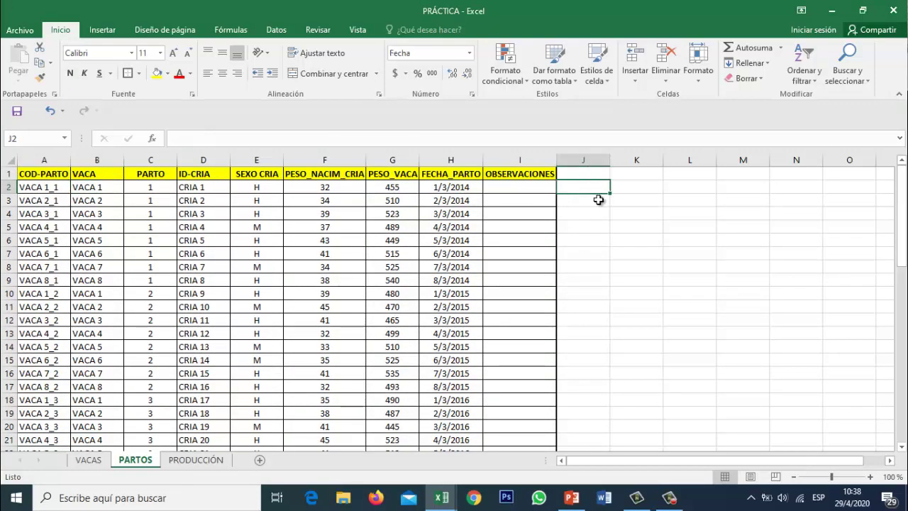
pyautogui.write('01/')
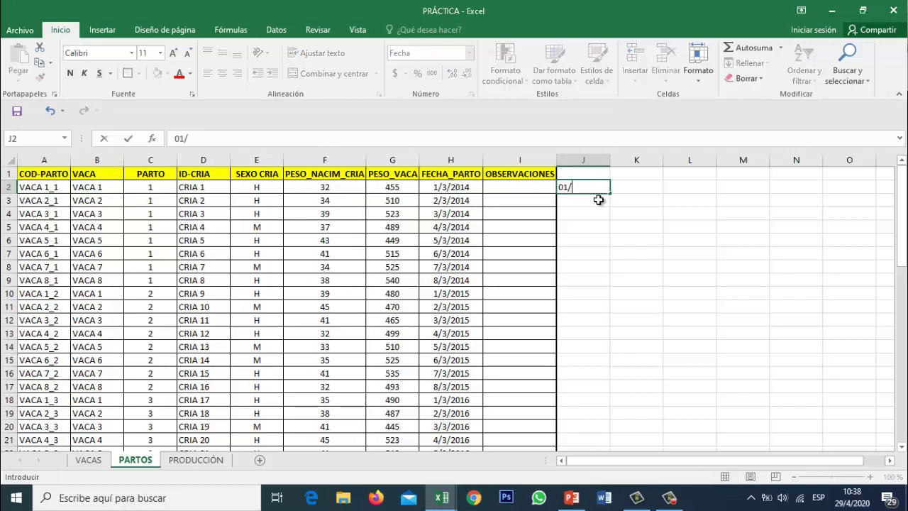
pyautogui.write('03/')
pyautogui.write('2014')
pyautogui.press('Return')
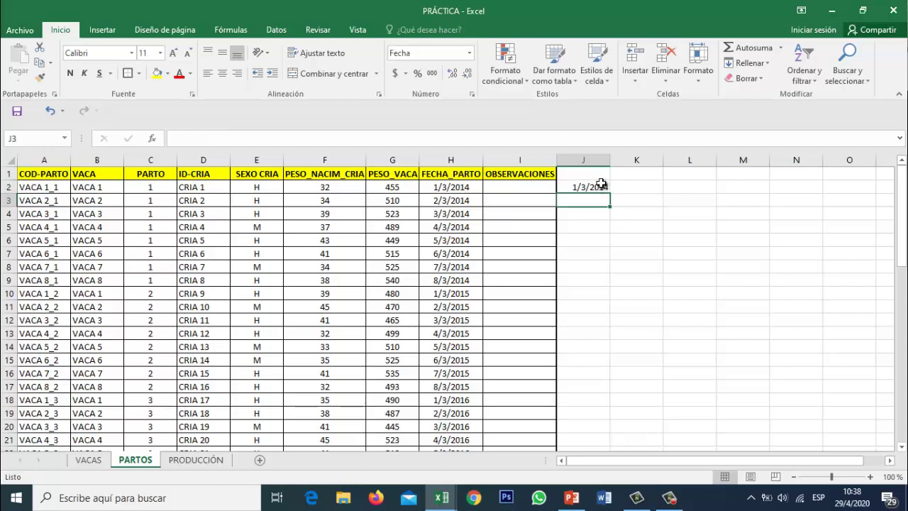
pyautogui.click(601, 186)
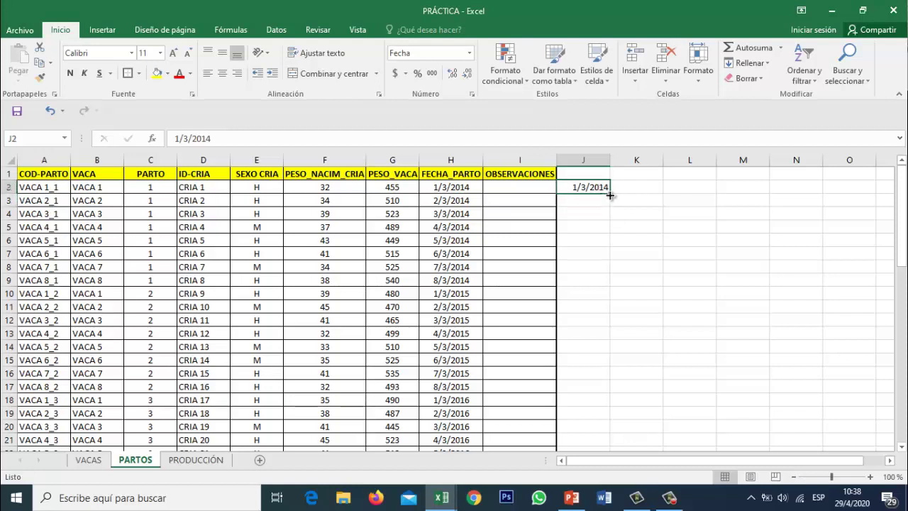
pyautogui.moveTo(610, 193); pyautogui.dragTo(600, 398)
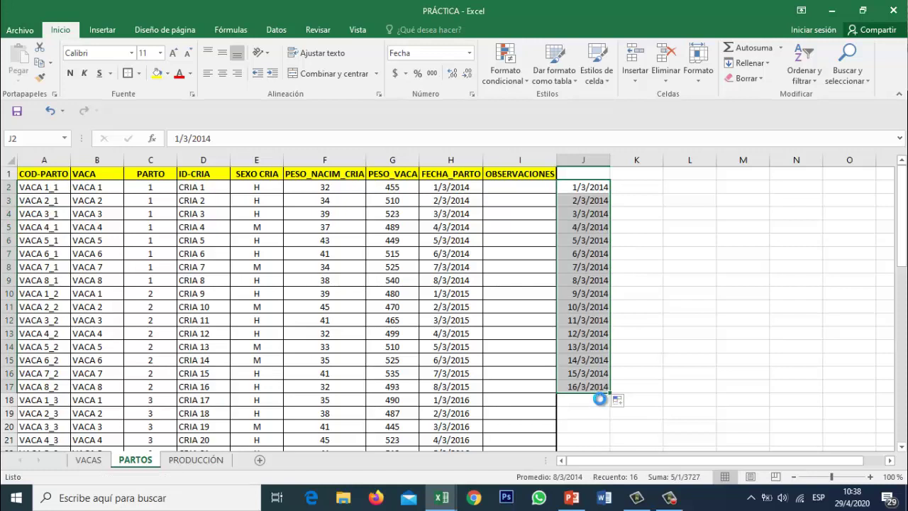
pyautogui.press('Delete')
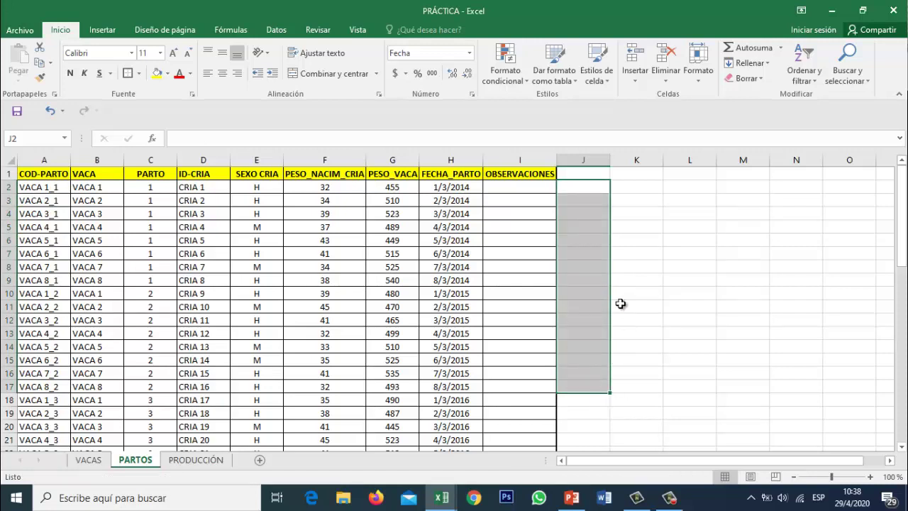
pyautogui.click(583, 203)
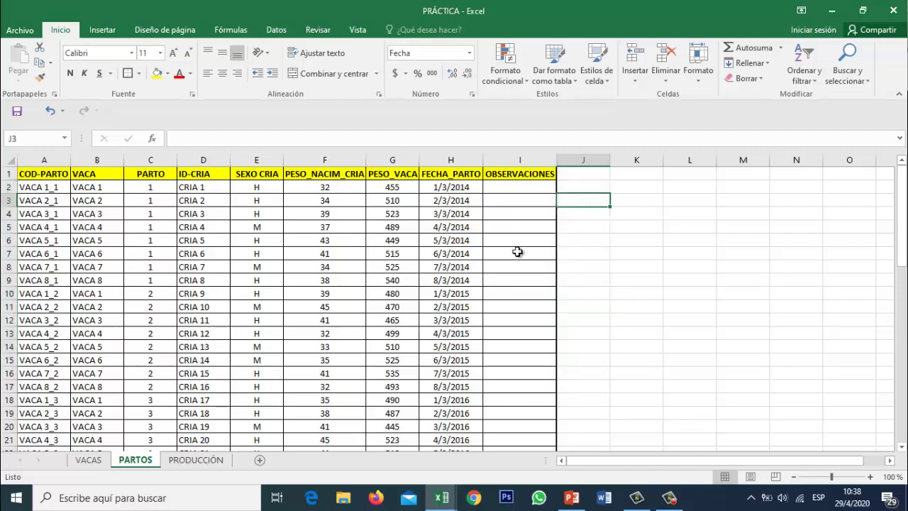
pyautogui.click(197, 460)
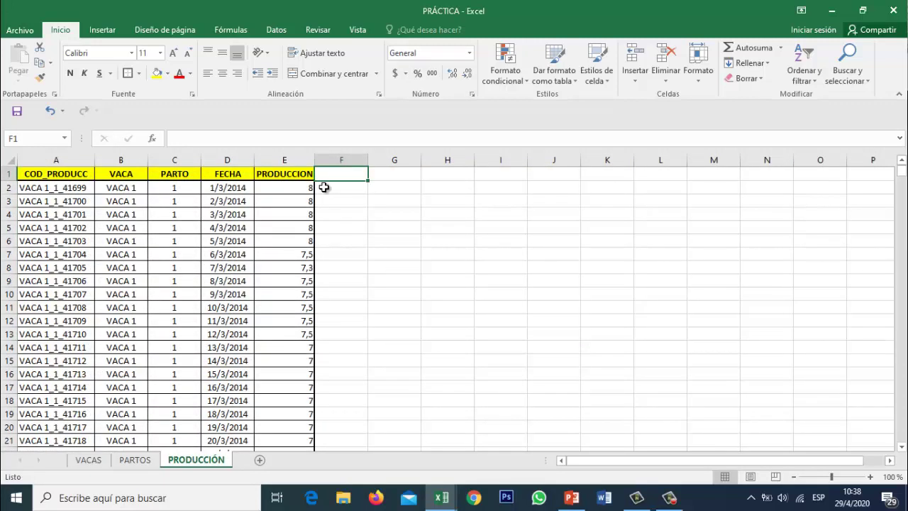
pyautogui.press('Left')
pyautogui.press('Left')
pyautogui.press('Home')
pyautogui.press('Right')
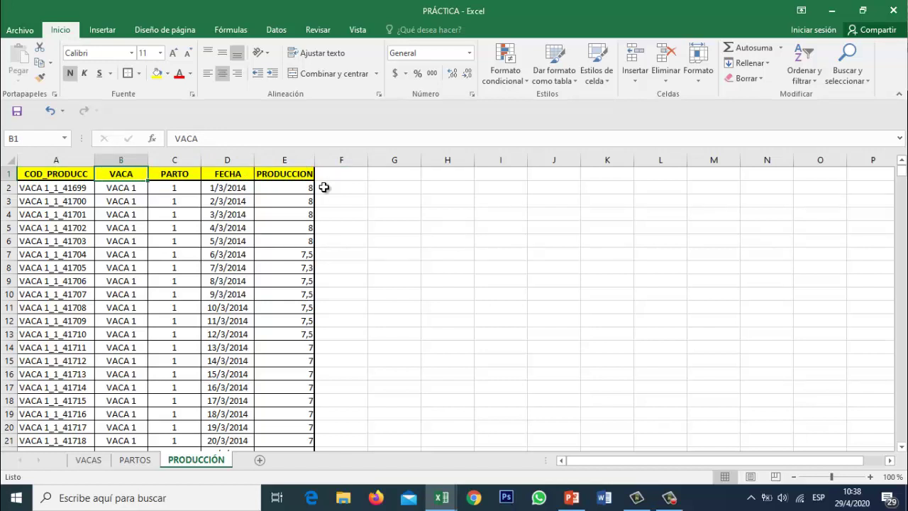
pyautogui.press('Down')
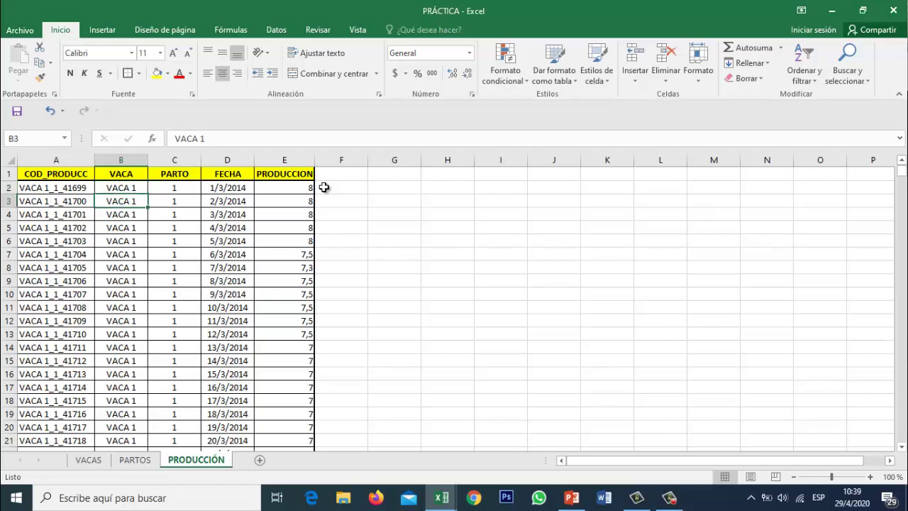
pyautogui.hotkey('ctrl', 'Down')
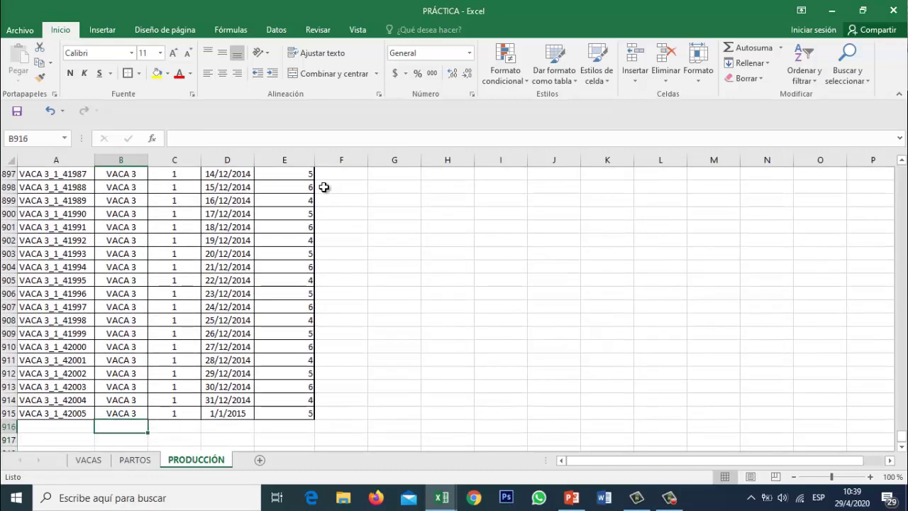
pyautogui.hotkey('ctrl', 'Up')
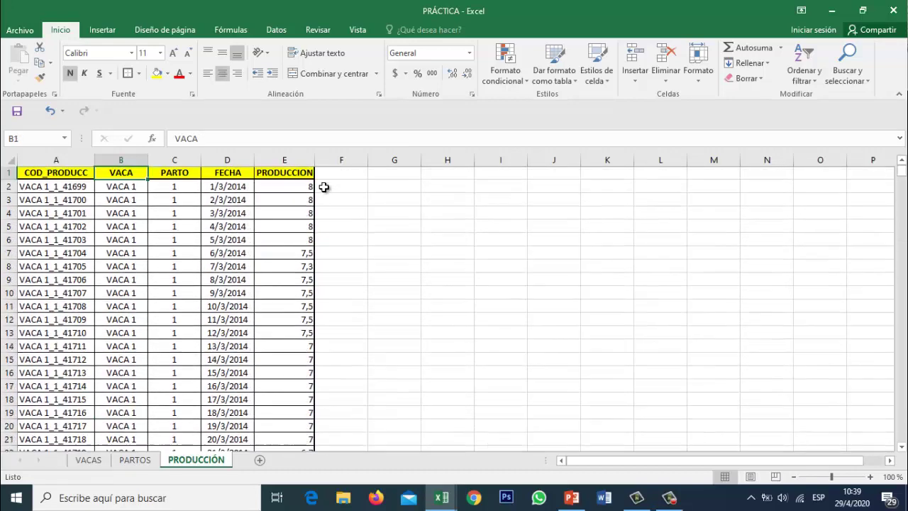
pyautogui.press('Right')
pyautogui.press('Down')
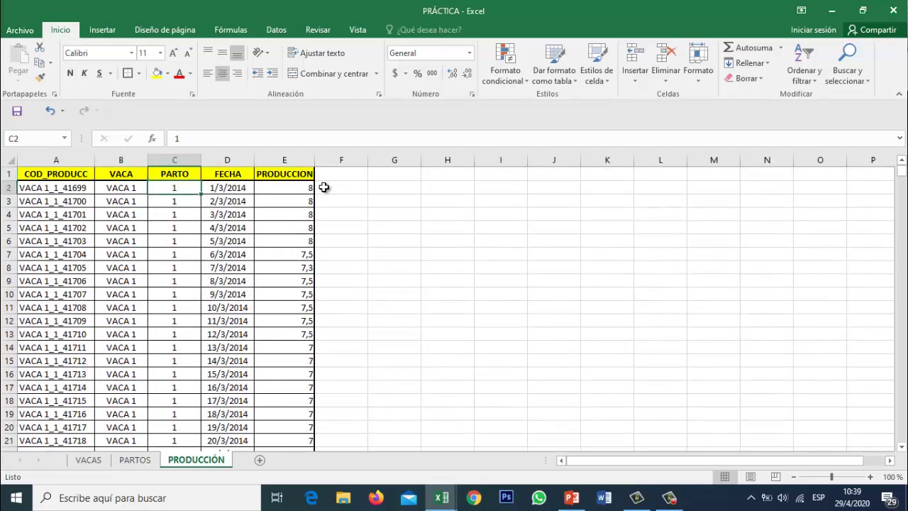
pyautogui.press('Right')
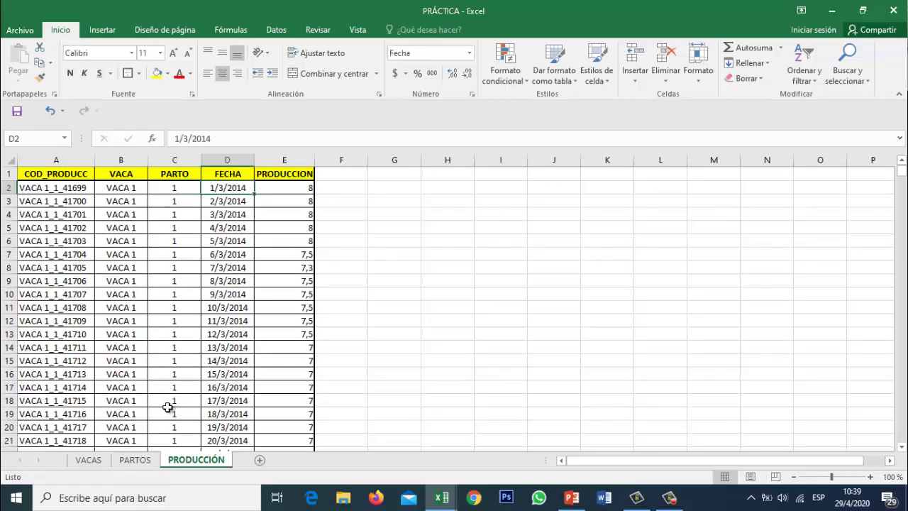
pyautogui.click(140, 462)
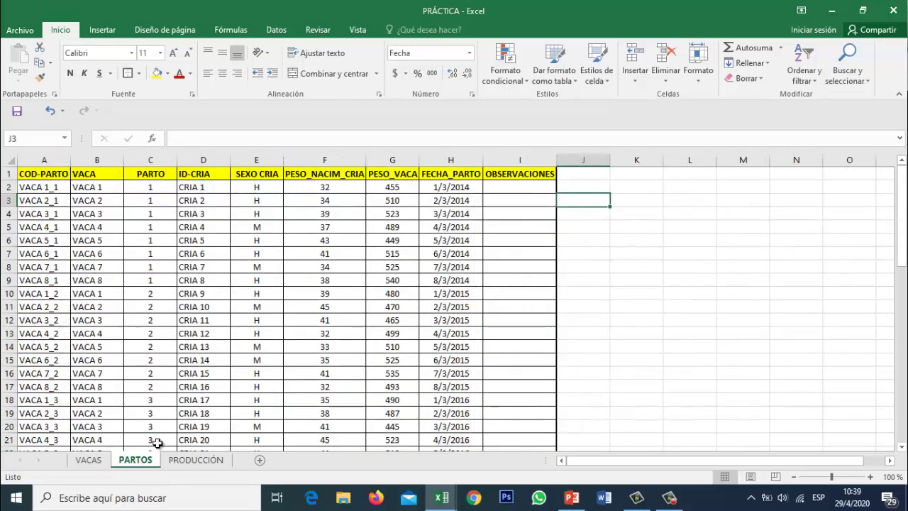
pyautogui.click(440, 190)
pyautogui.click(196, 459)
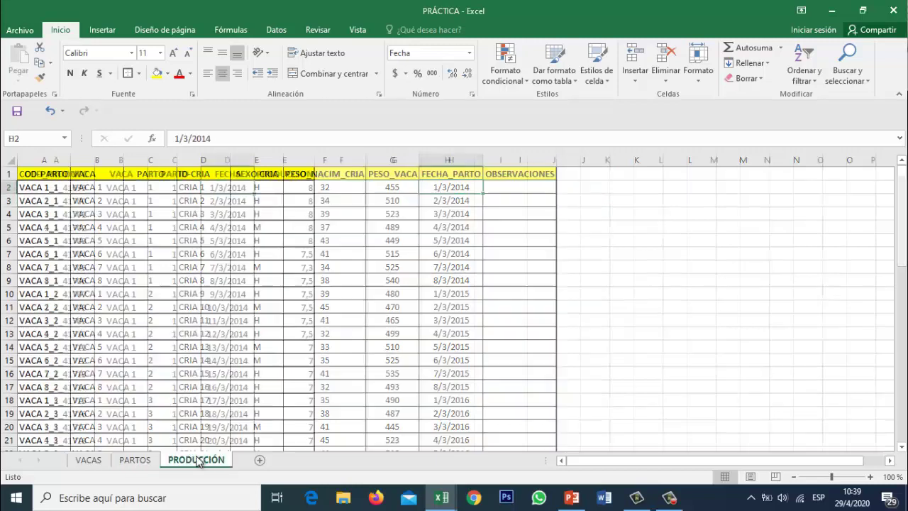
pyautogui.click(301, 189)
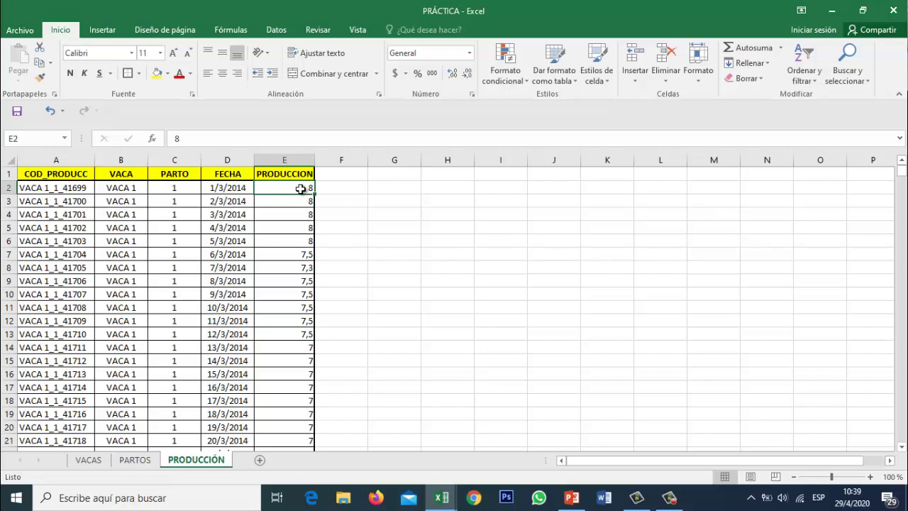
# Select PRODUCCIÓN's column A codes from A2 to row 915 and delete them
pyautogui.press('Left')
pyautogui.press('Left')
pyautogui.press('Left')
pyautogui.press('Left')
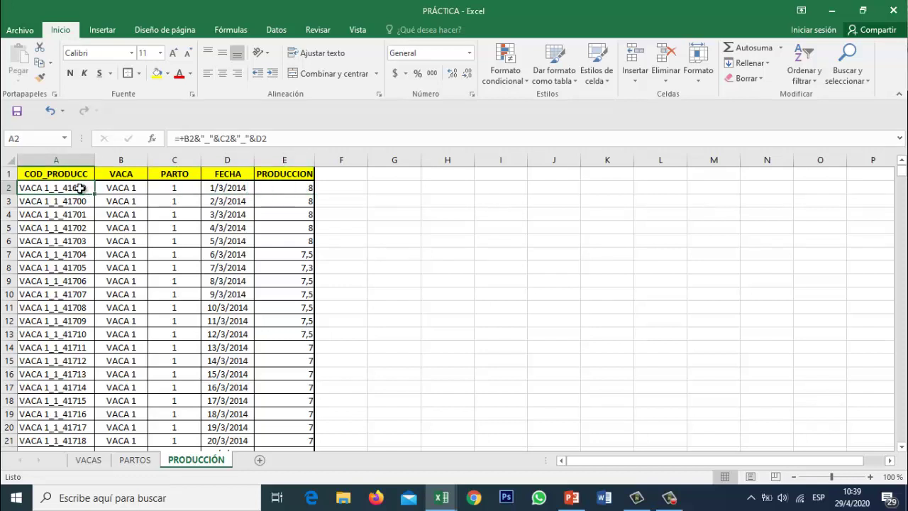
pyautogui.moveTo(80, 188); pyautogui.dragTo(86, 434)
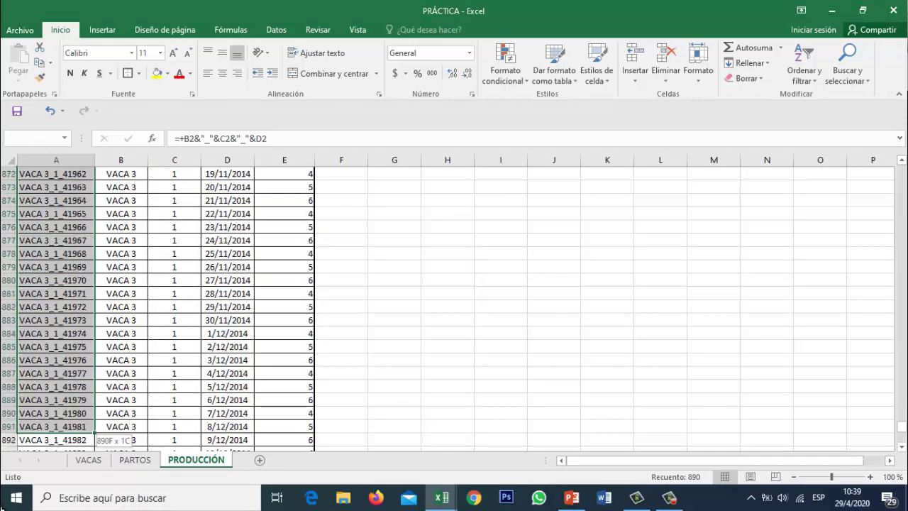
pyautogui.moveTo(87, 434); pyautogui.dragTo(56, 426)
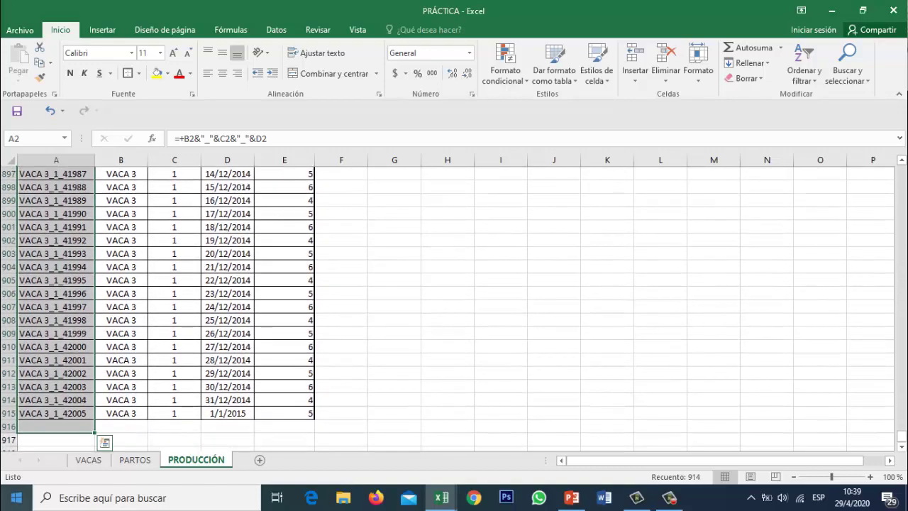
pyautogui.hotkey('ctrl', 'BackSpace')
pyautogui.press('Delete')
pyautogui.hotkey('ctrl', 'Home')
pyautogui.press('Down')
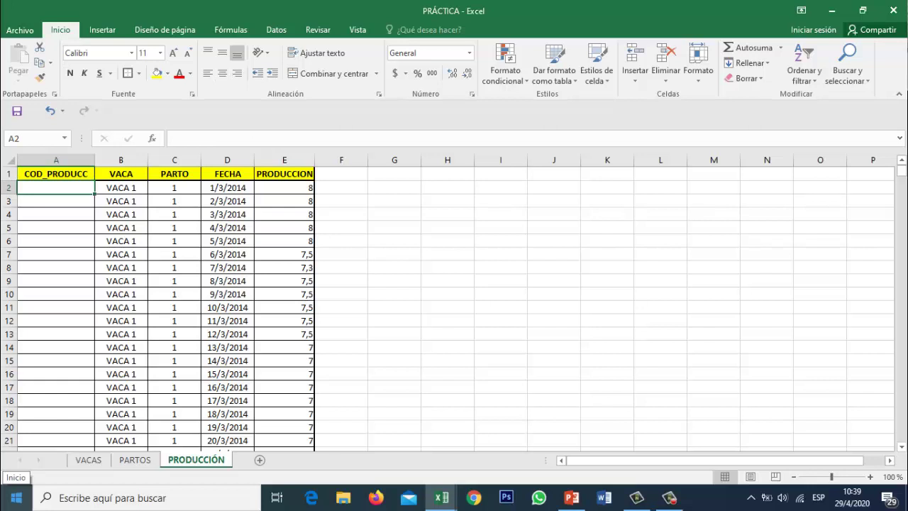
# Enter =+B2&"_"&C2&"_"&D2 in A2 to build the code VACA 1_1_41699
pyautogui.write('+')
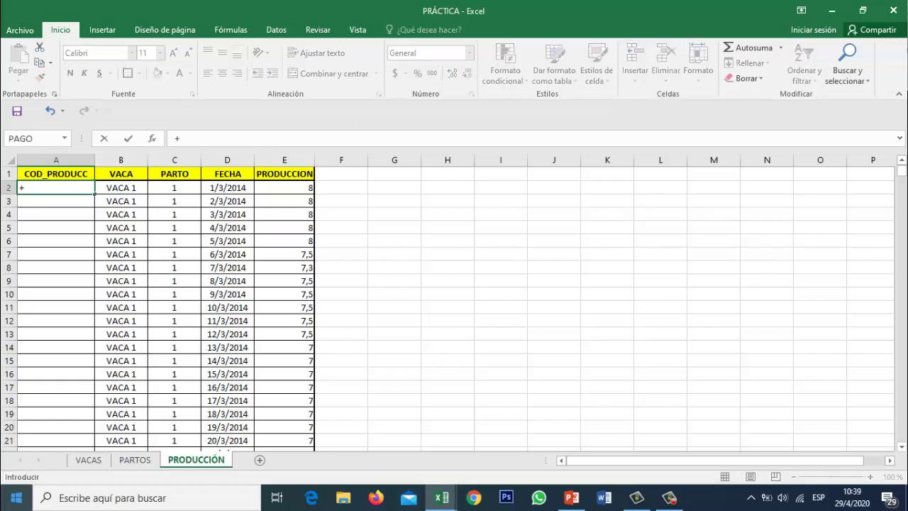
pyautogui.click(130, 186)
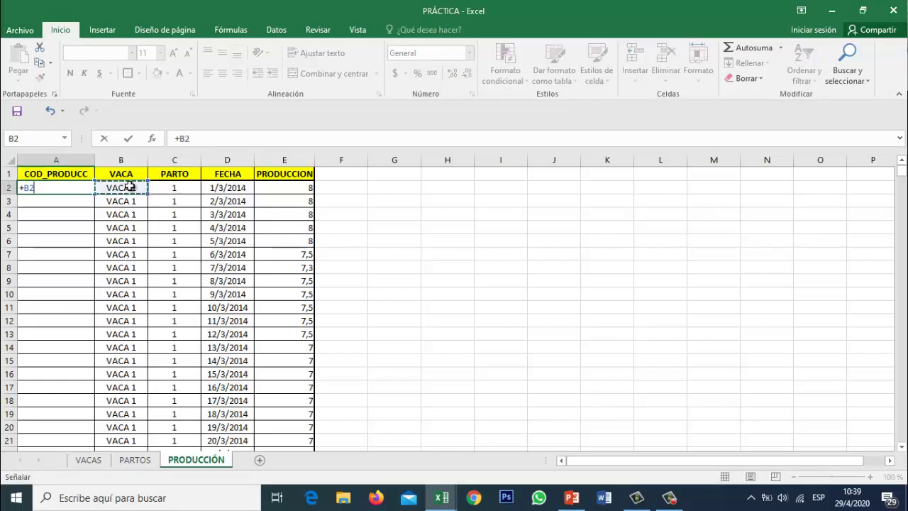
pyautogui.click(213, 136)
pyautogui.write('&"_"&')
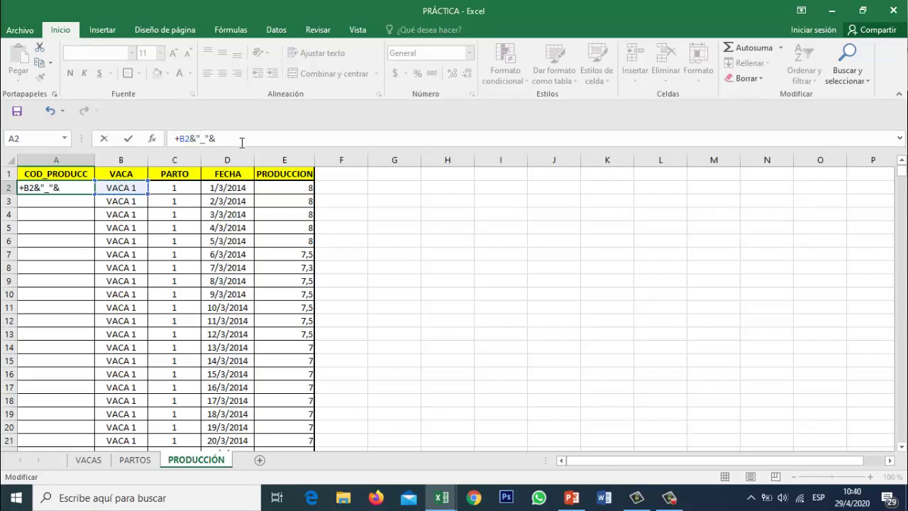
pyautogui.click(175, 187)
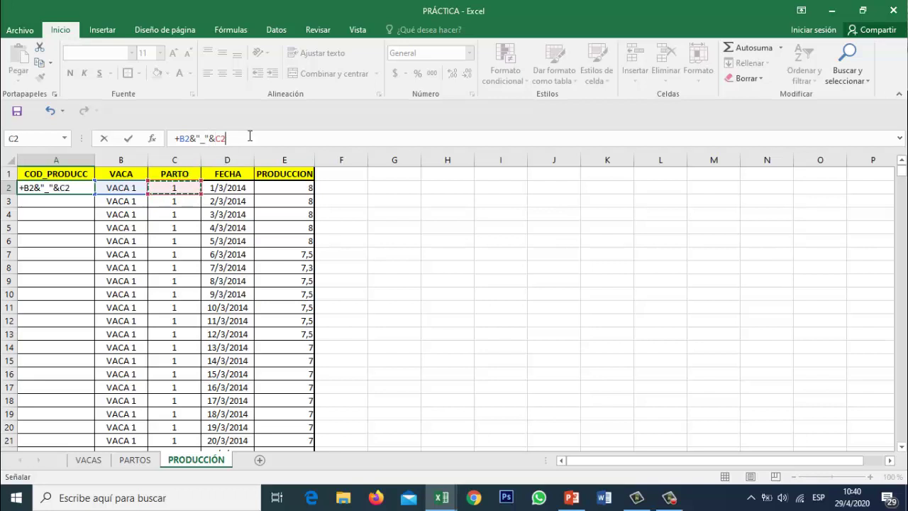
pyautogui.write('&"_"&')
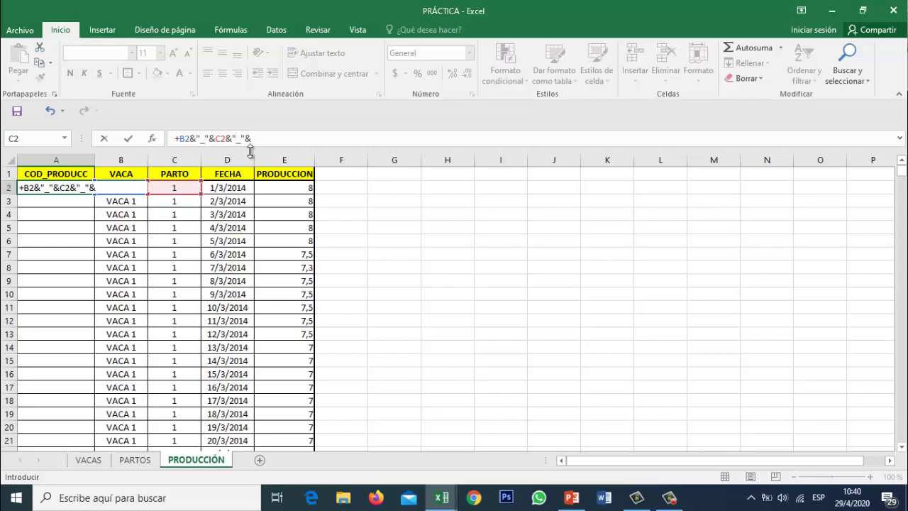
pyautogui.click(233, 186)
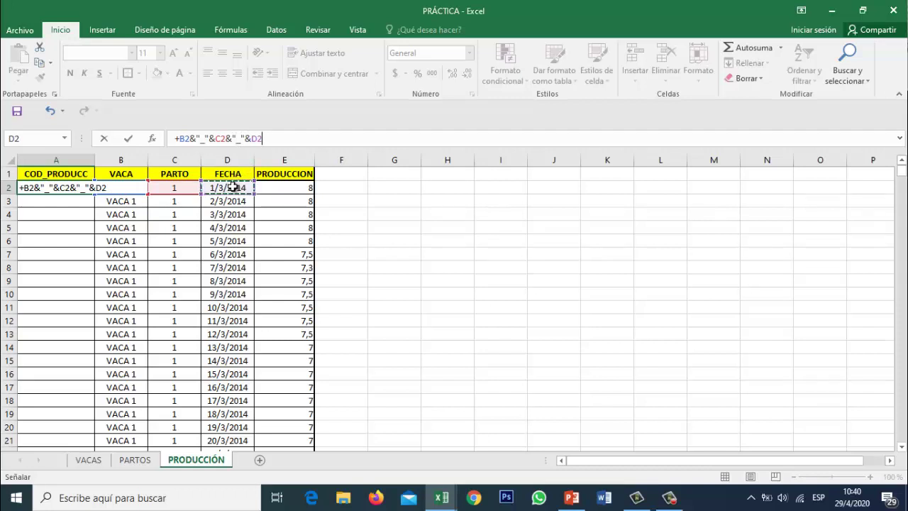
pyautogui.press('Return')
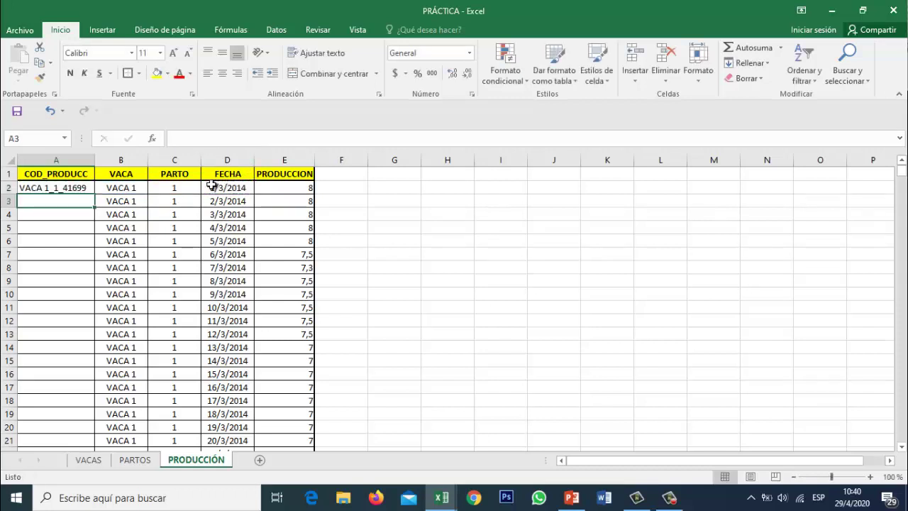
# Copy the code formula down all of column A, then glance over the other sheets
pyautogui.click(83, 188)
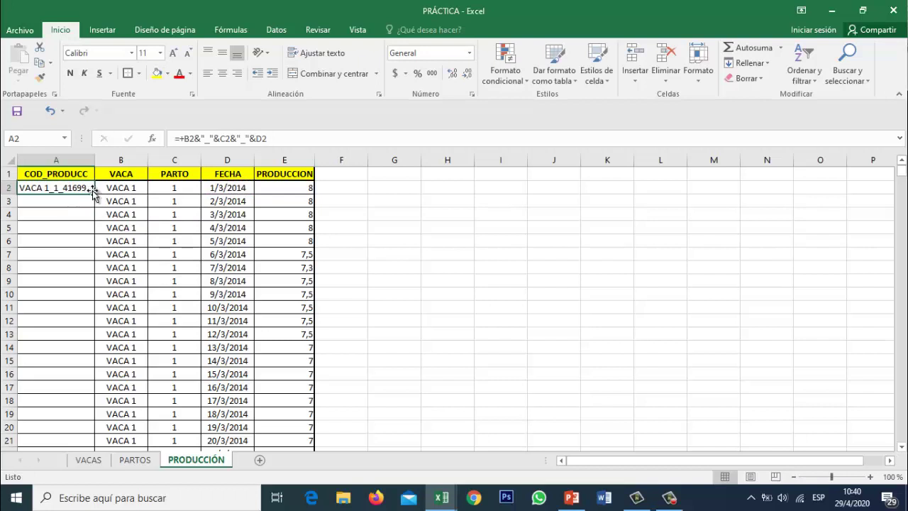
pyautogui.click(132, 186)
pyautogui.click(181, 187)
pyautogui.click(208, 187)
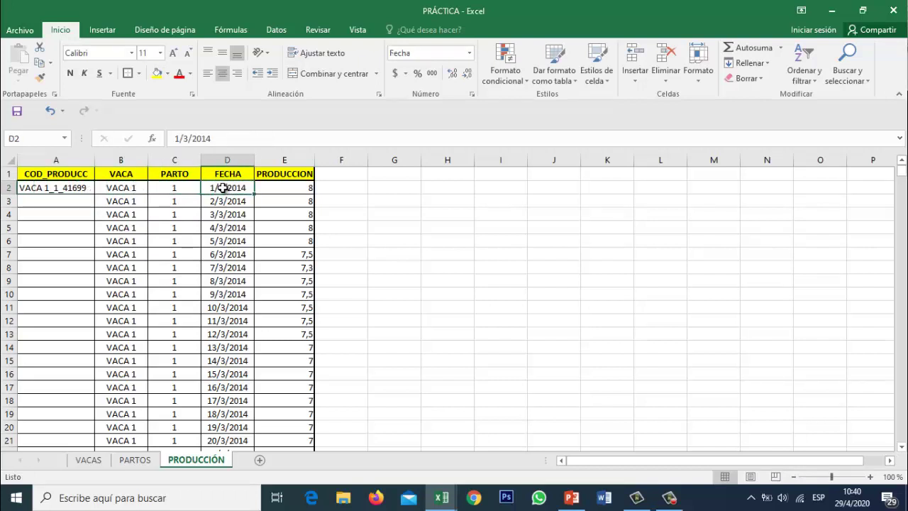
pyautogui.click(74, 188)
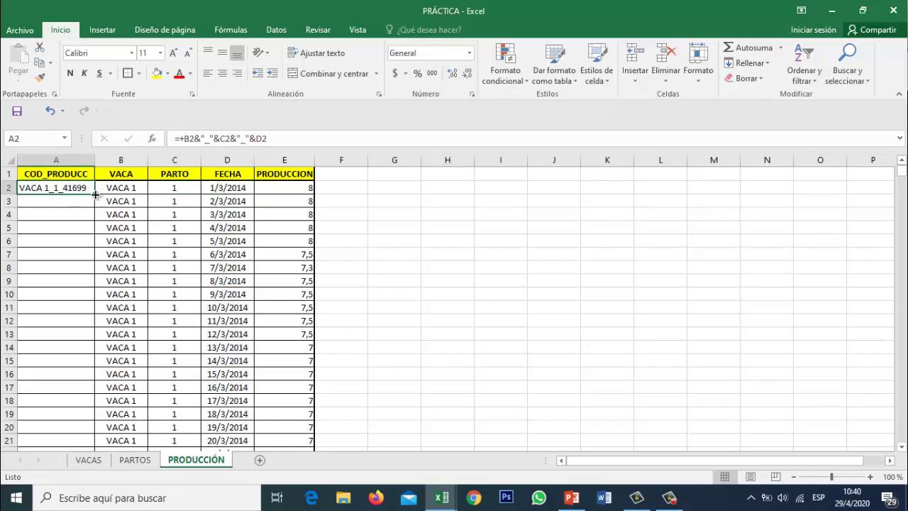
pyautogui.doubleClick(94, 194)
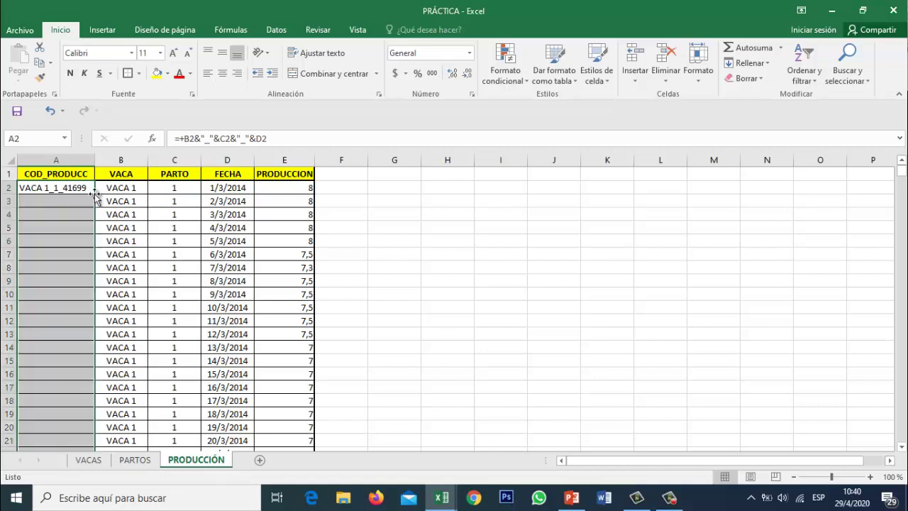
pyautogui.doubleClick(135, 187)
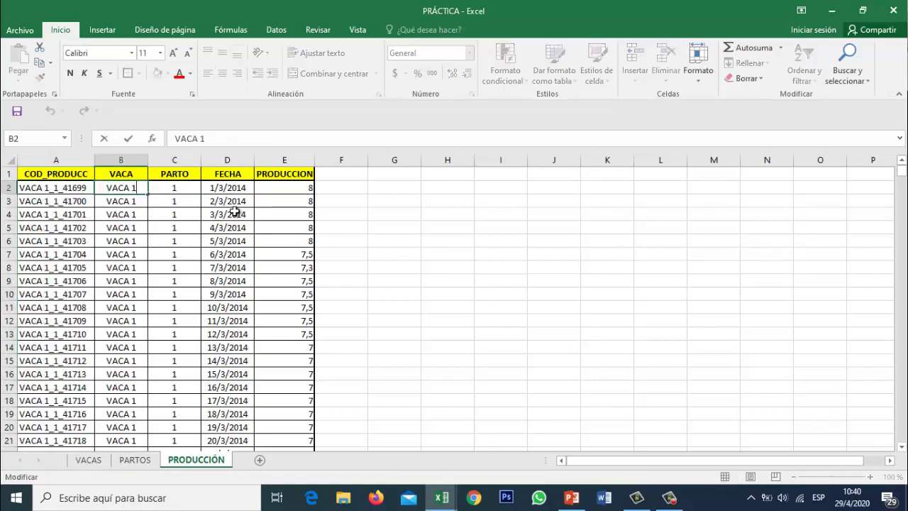
pyautogui.click(287, 198)
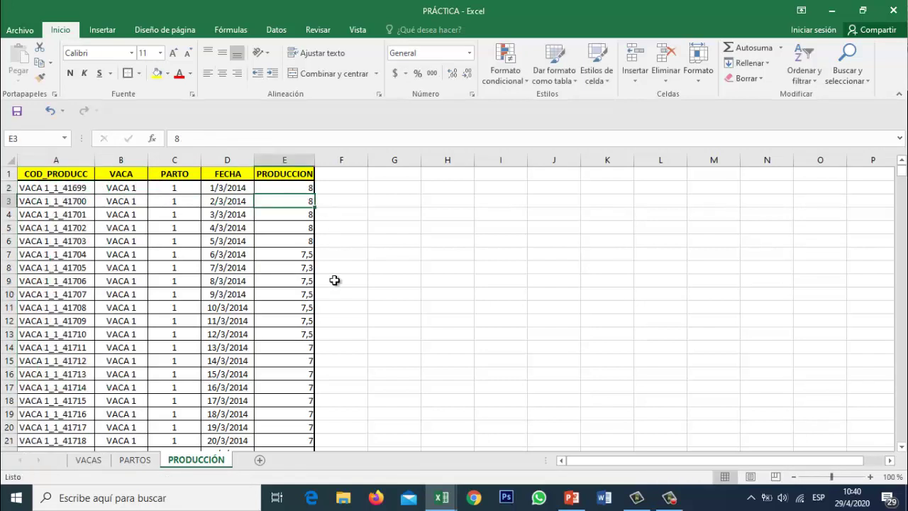
pyautogui.click(141, 461)
pyautogui.click(103, 460)
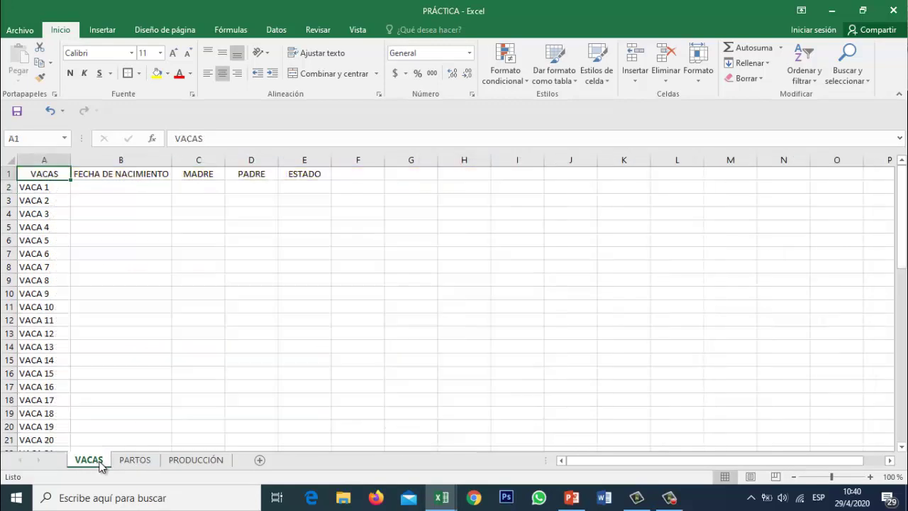
pyautogui.click(136, 460)
pyautogui.click(202, 461)
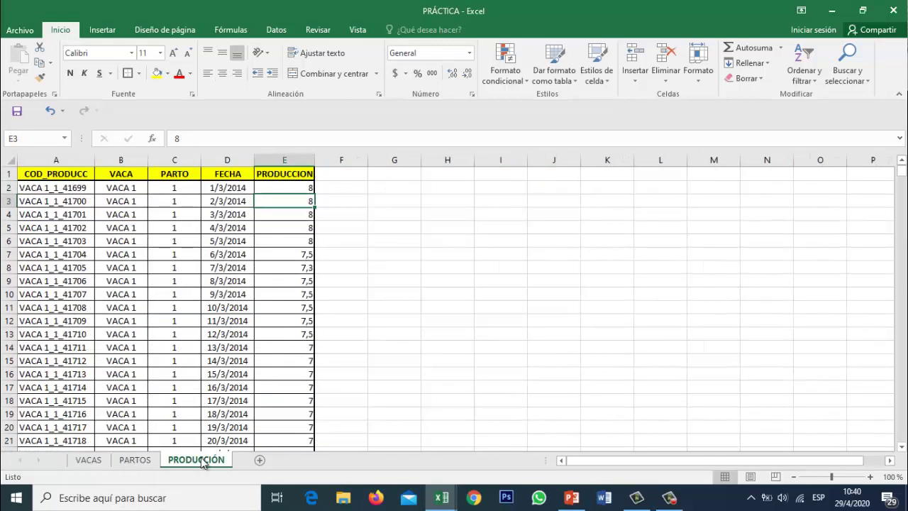
# Insert a new sheet, rename it CONSULTAS, and enter the label VACA in A2
pyautogui.click(261, 462)
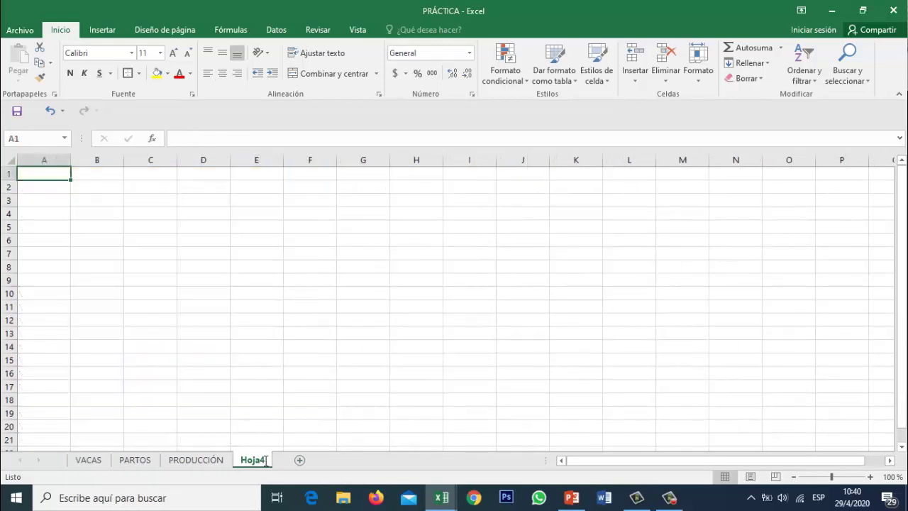
pyautogui.doubleClick(264, 460)
pyautogui.write('CONSUL')
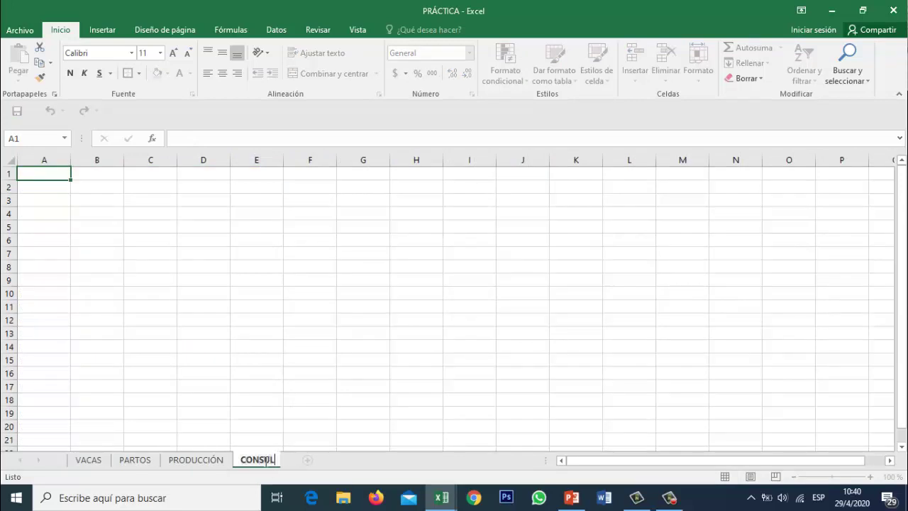
pyautogui.write('TAS')
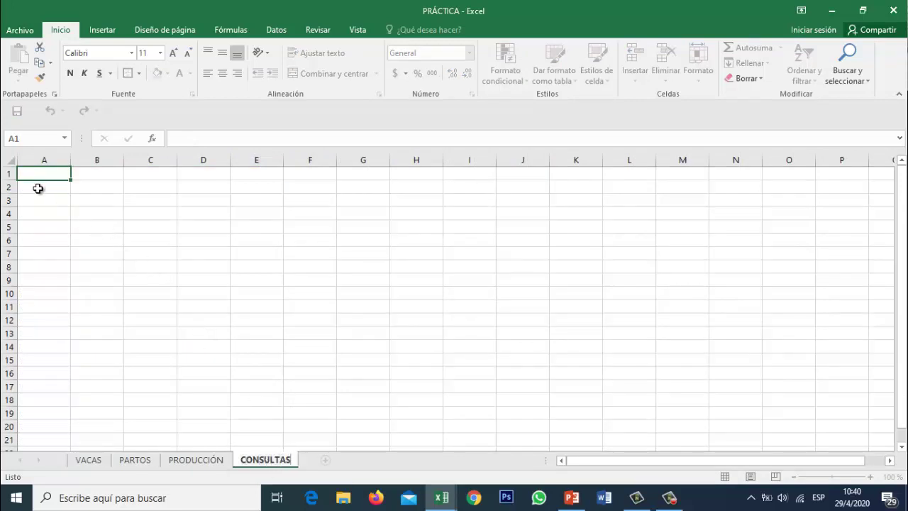
pyautogui.click(39, 188)
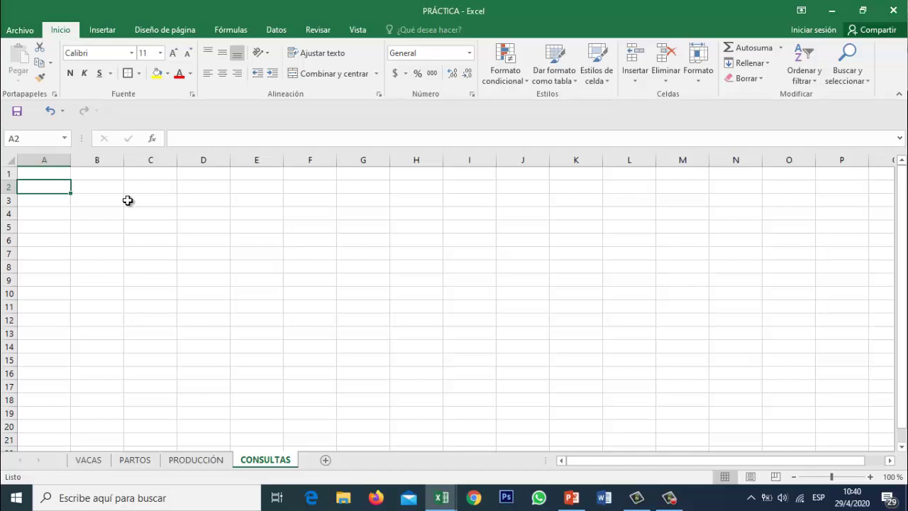
pyautogui.write('VACA')
pyautogui.press('Tab')
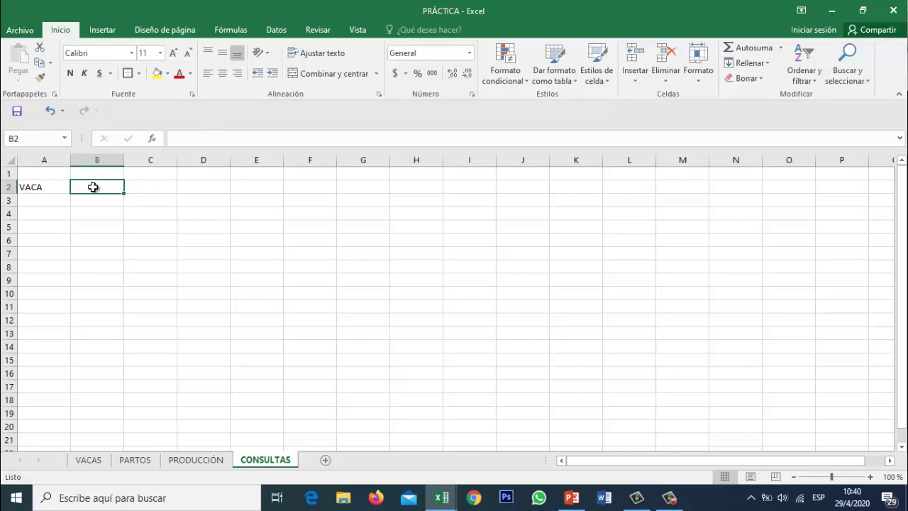
pyautogui.click(53, 190)
# Give B2 a Lista data validation sourced from =VACAS!$A$2:$A$56
pyautogui.click(85, 187)
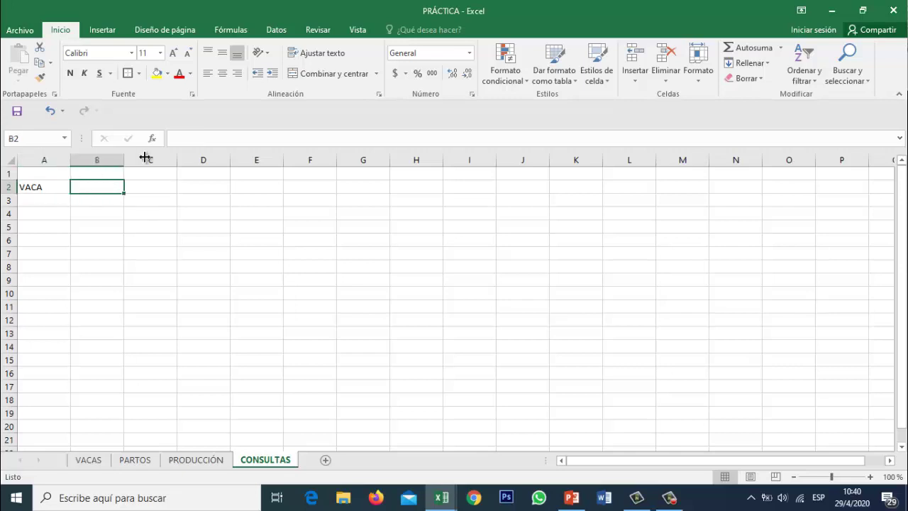
pyautogui.click(278, 30)
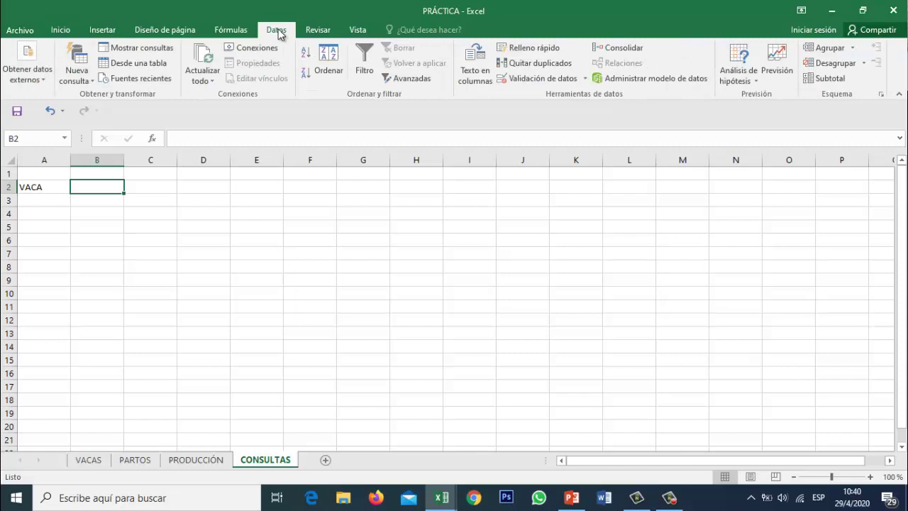
pyautogui.click(541, 80)
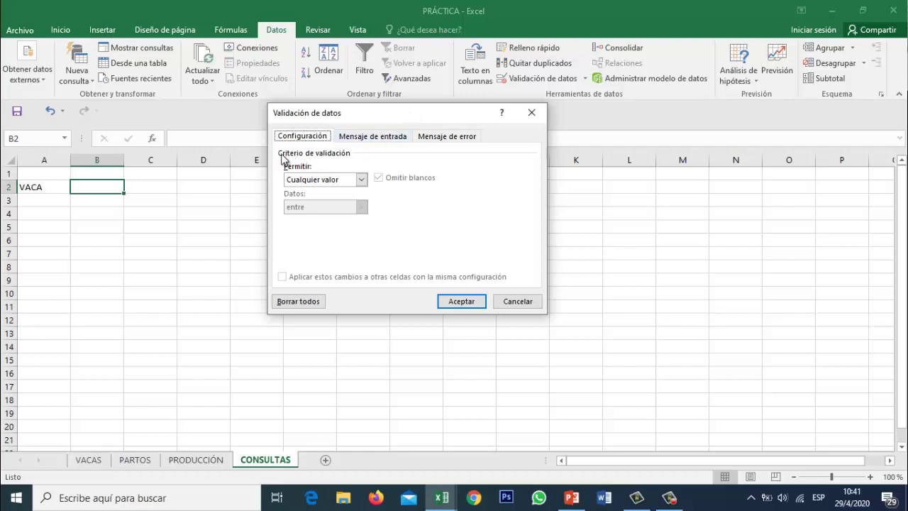
pyautogui.click(362, 180)
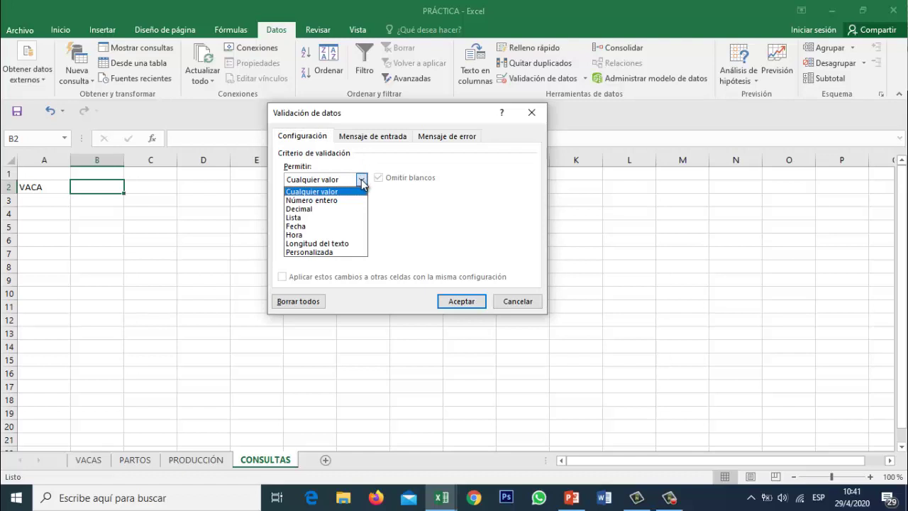
pyautogui.click(316, 217)
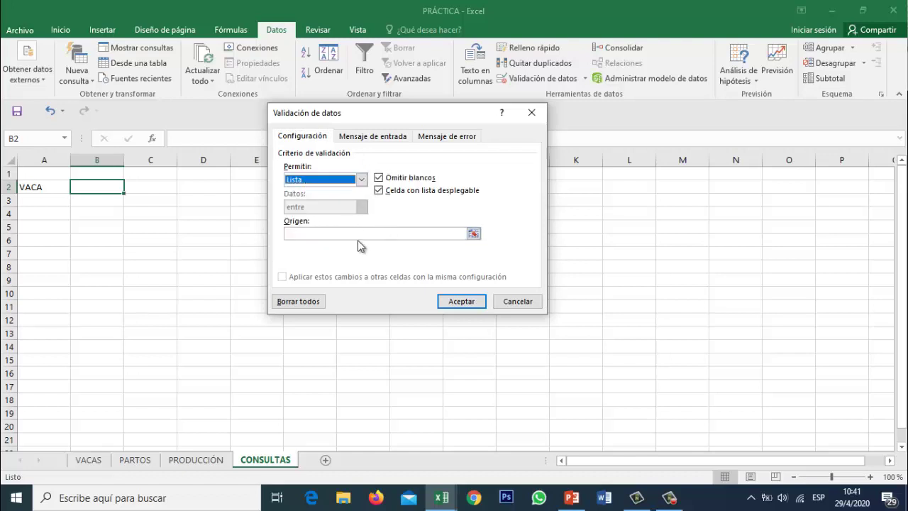
pyautogui.click(358, 233)
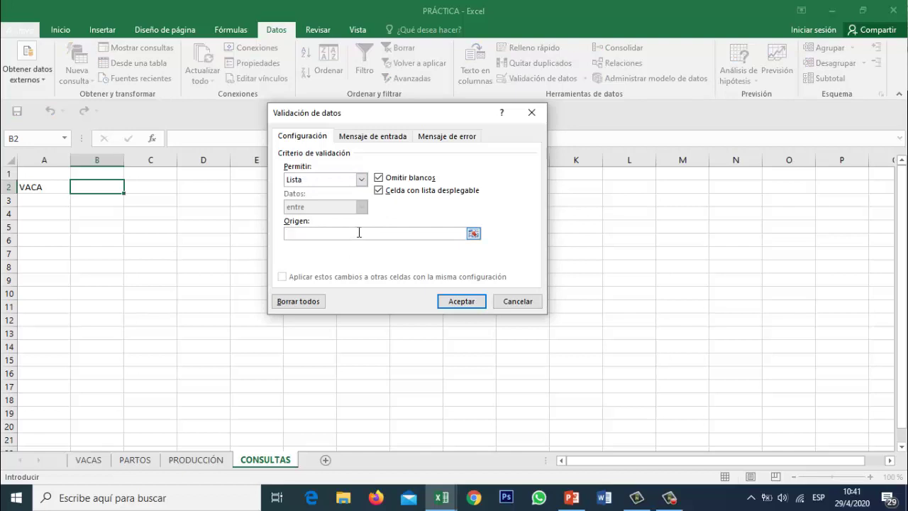
pyautogui.click(473, 235)
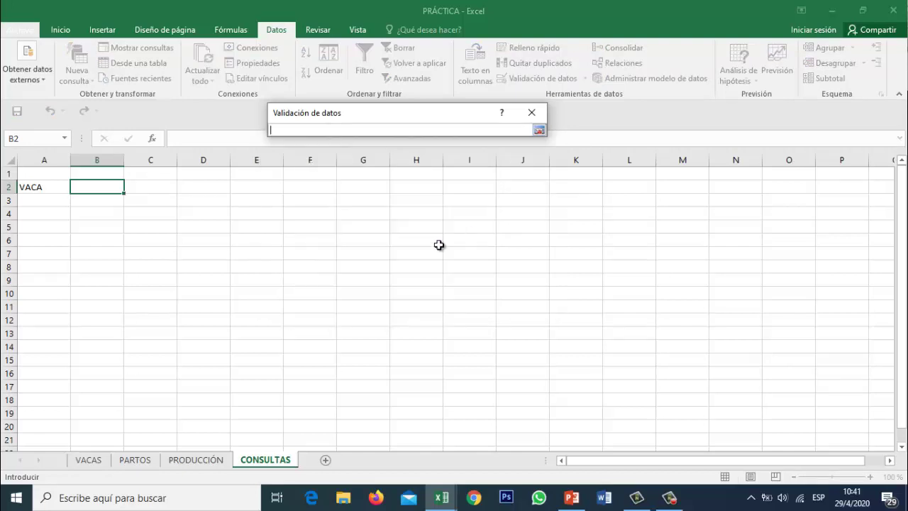
pyautogui.click(90, 459)
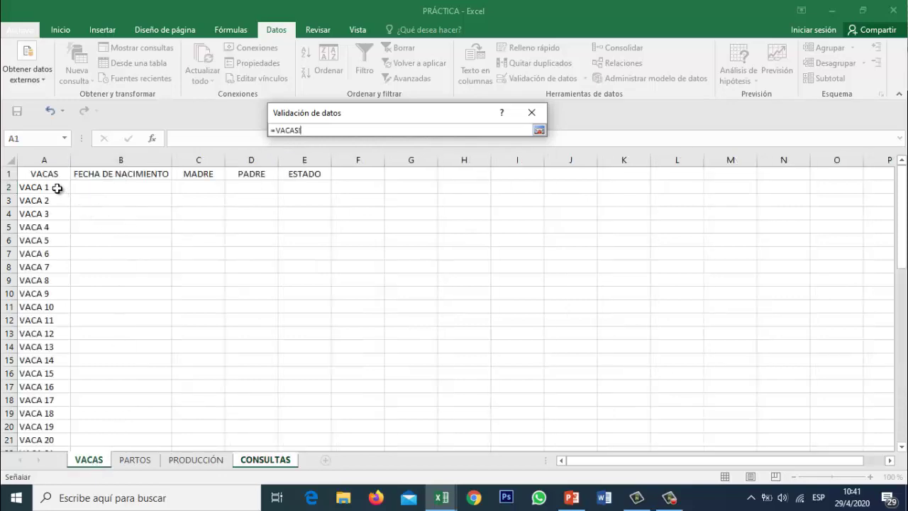
pyautogui.moveTo(56, 188); pyautogui.dragTo(28, 453)
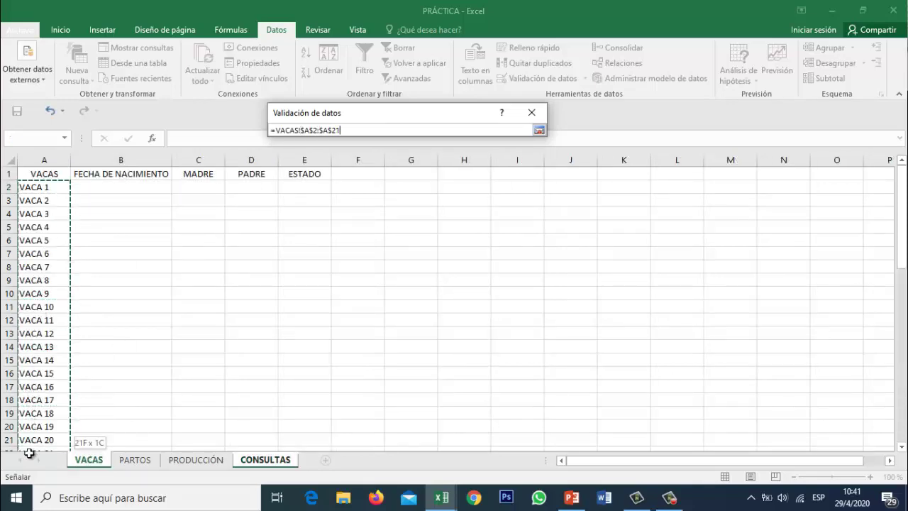
pyautogui.moveTo(28, 453)
pyautogui.mouseDown()
pyautogui.moveTo(14, 505)
pyautogui.moveTo(36, 427)
pyautogui.mouseUp()
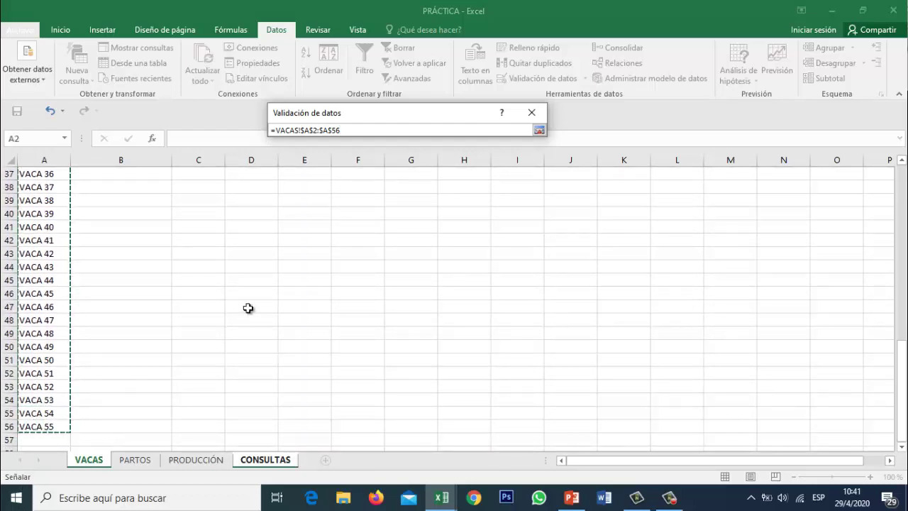
pyautogui.click(539, 131)
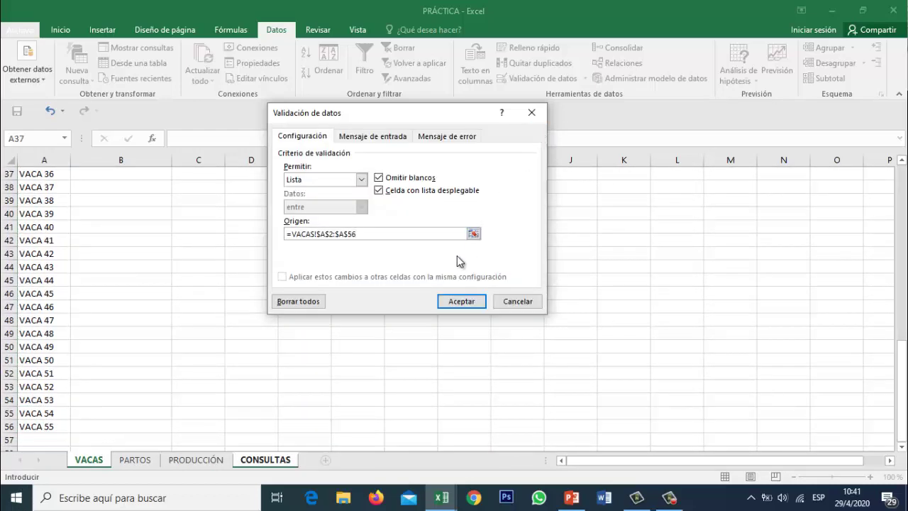
pyautogui.click(463, 303)
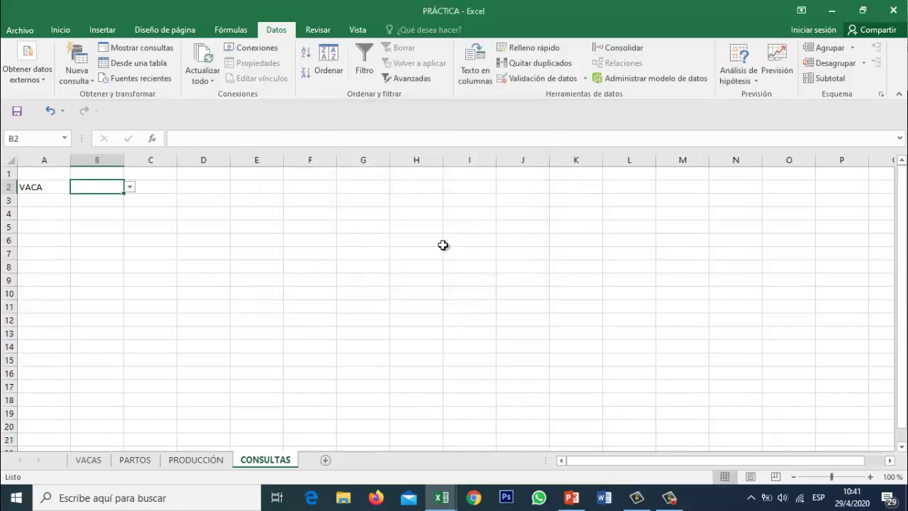
# Pick VACA 1 from B2's dropdown list
pyautogui.click(129, 187)
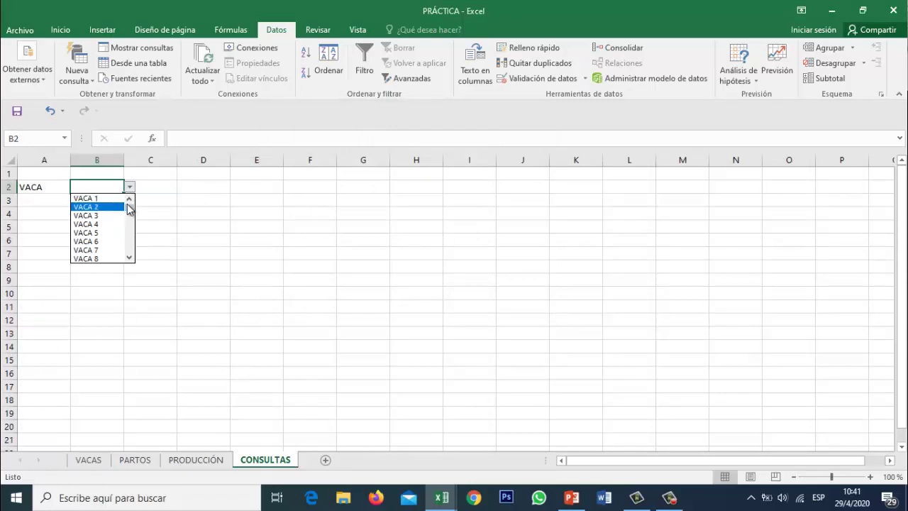
pyautogui.moveTo(128, 208)
pyautogui.mouseDown()
pyautogui.moveTo(130, 250)
pyautogui.moveTo(129, 196)
pyautogui.mouseUp()
pyautogui.click(98, 198)
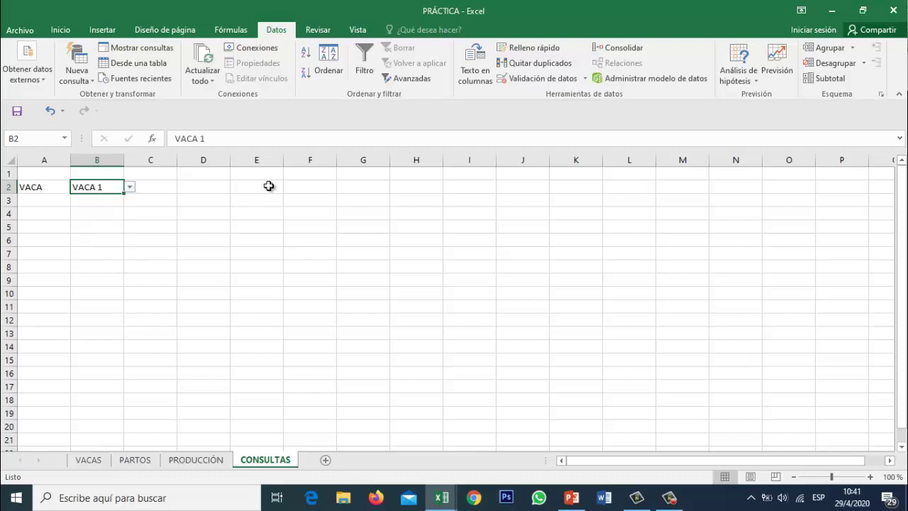
pyautogui.click(210, 186)
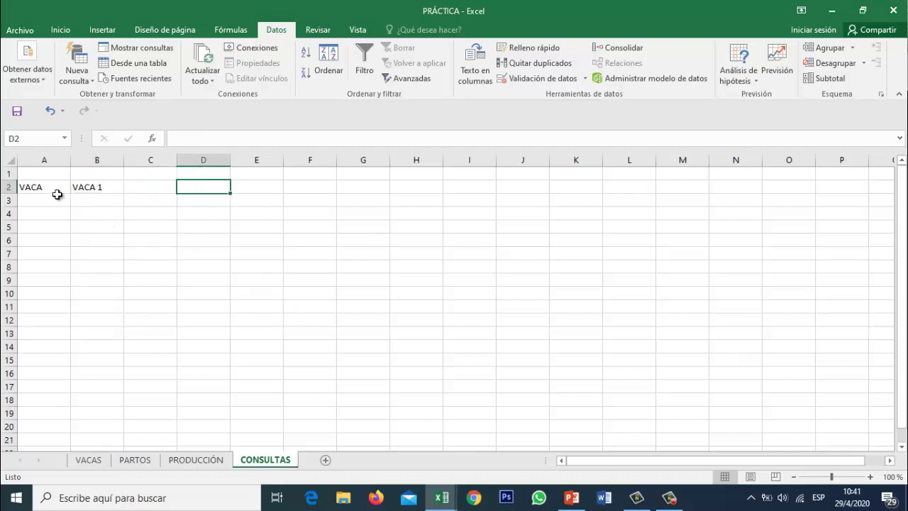
# Format A2:B2 with a yellow fill and bold text
pyautogui.moveTo(45, 186); pyautogui.dragTo(87, 188)
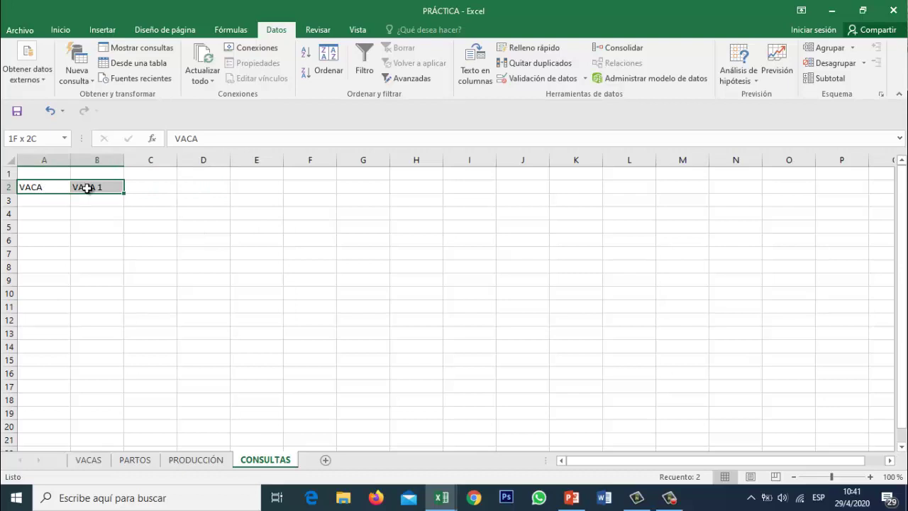
pyautogui.click(61, 29)
pyautogui.click(157, 73)
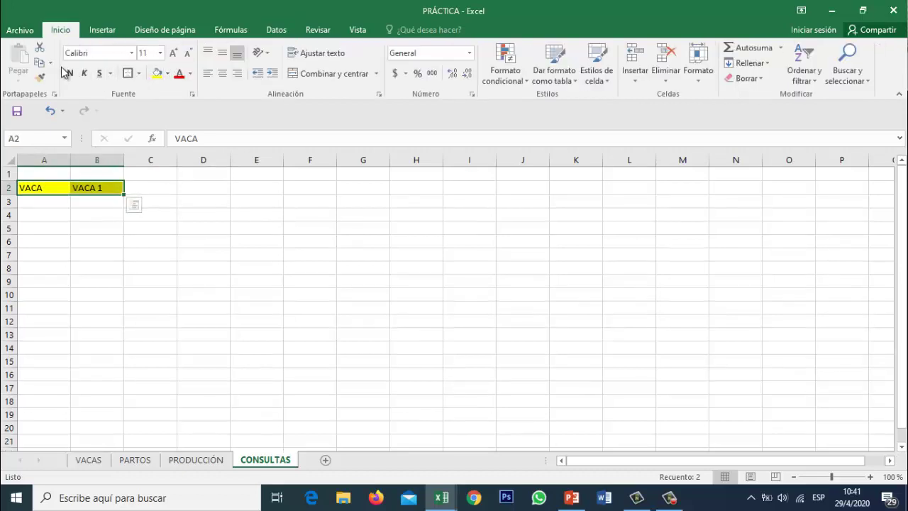
pyautogui.click(70, 73)
pyautogui.click(190, 185)
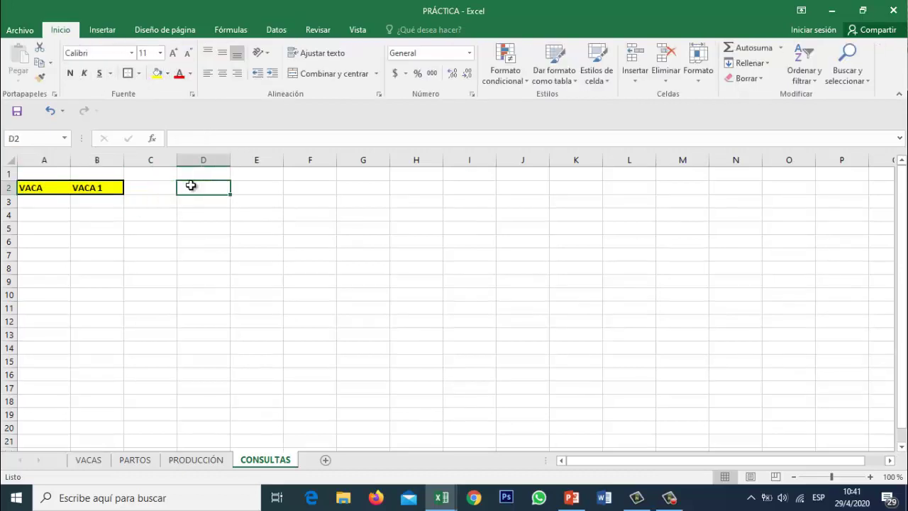
# Type the label PARTOS in D2
pyautogui.write('PARTO')
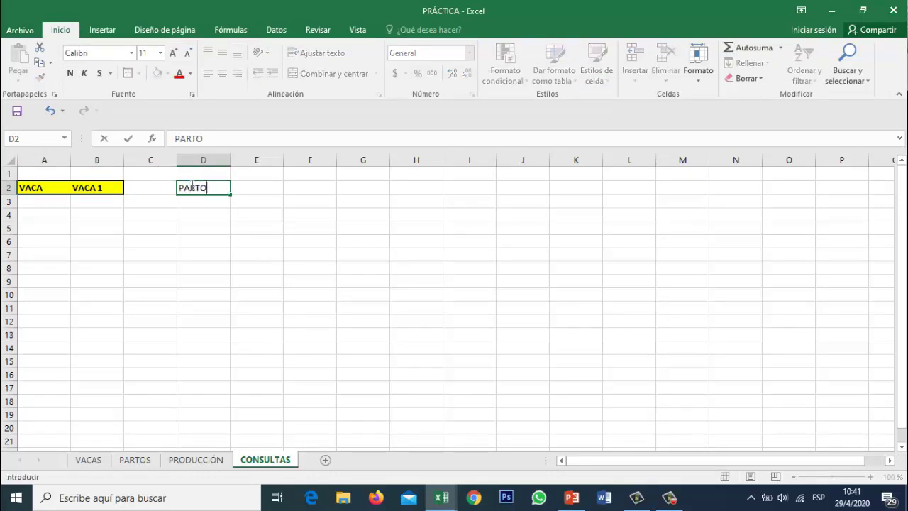
pyautogui.write('S')
pyautogui.press('Tab')
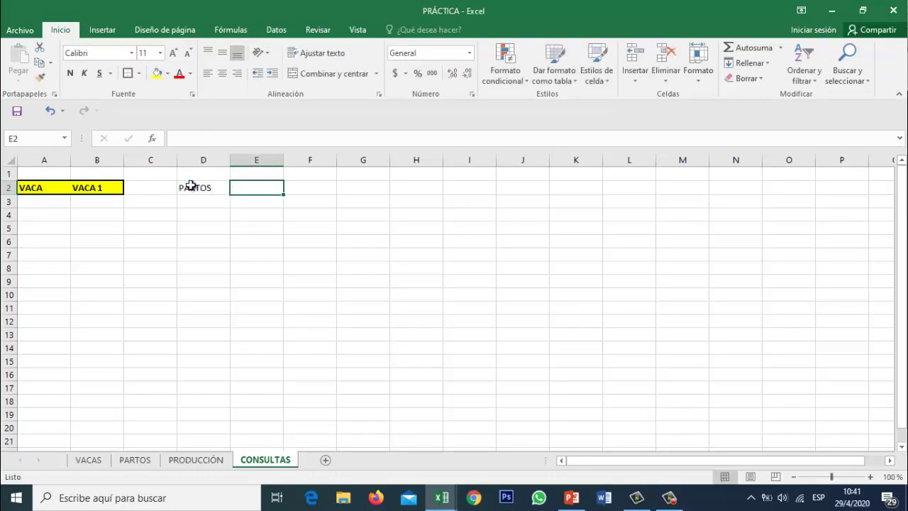
pyautogui.click(237, 187)
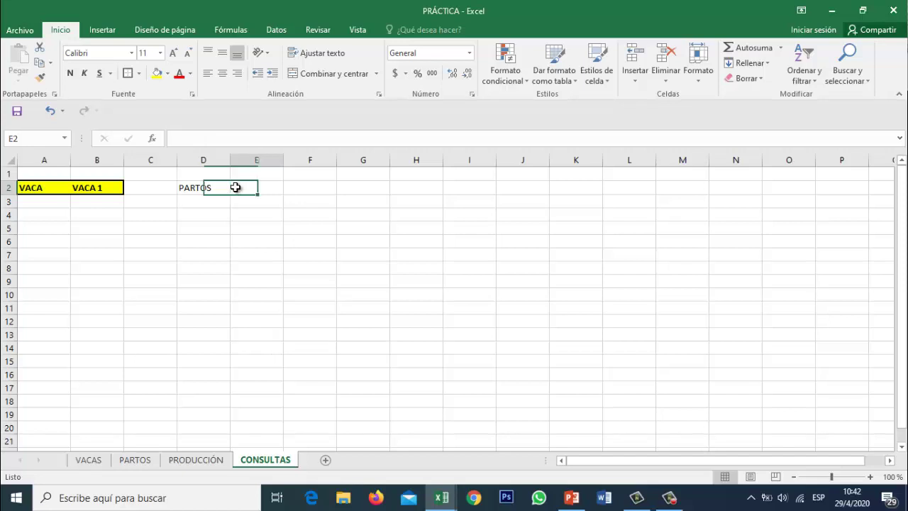
pyautogui.click(112, 190)
pyautogui.click(256, 186)
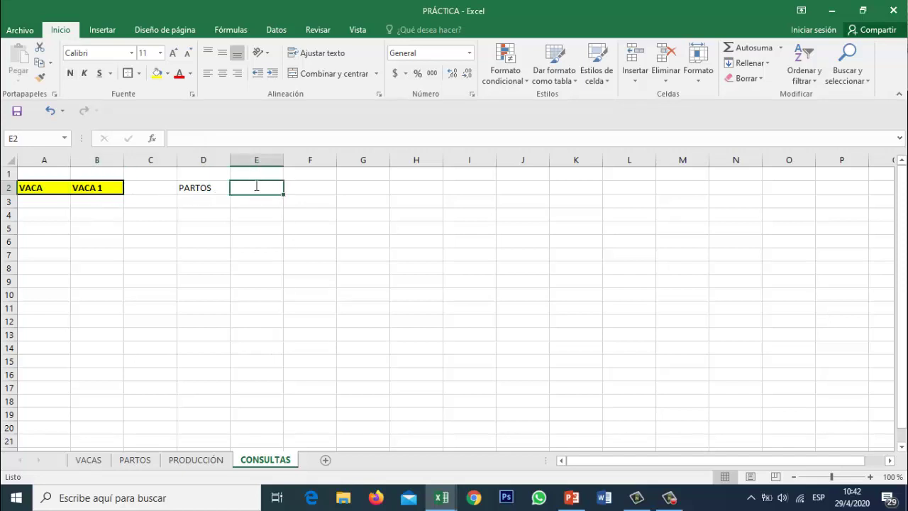
# Enter =+CONTAR.SI(PARTOS!B:B;CONSULTAS!B2) in E2, returning 7 calvings for VACA 1
pyautogui.write('+')
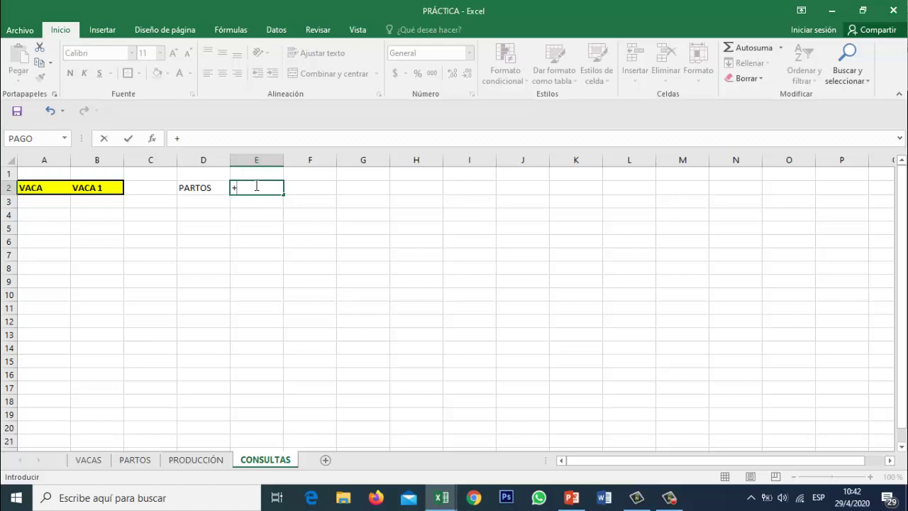
pyautogui.write('CONTAR')
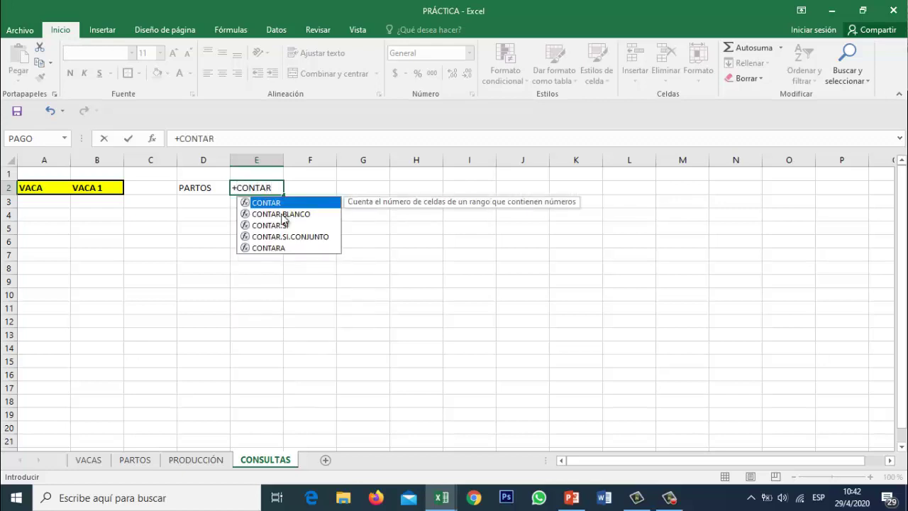
pyautogui.doubleClick(280, 225)
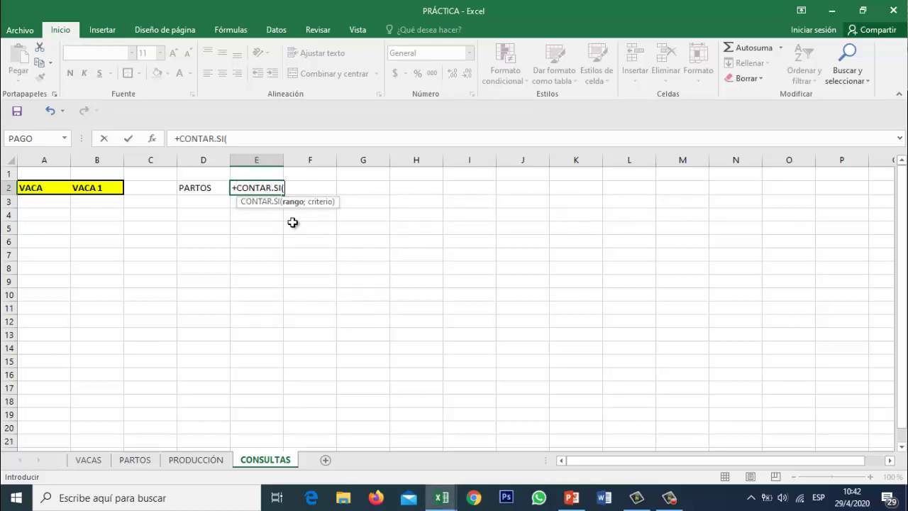
pyautogui.click(289, 187)
pyautogui.click(135, 459)
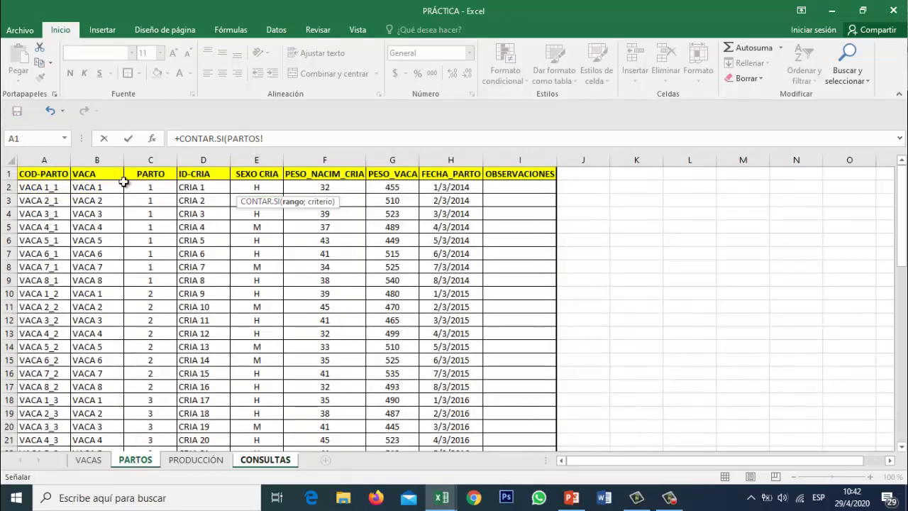
pyautogui.click(109, 159)
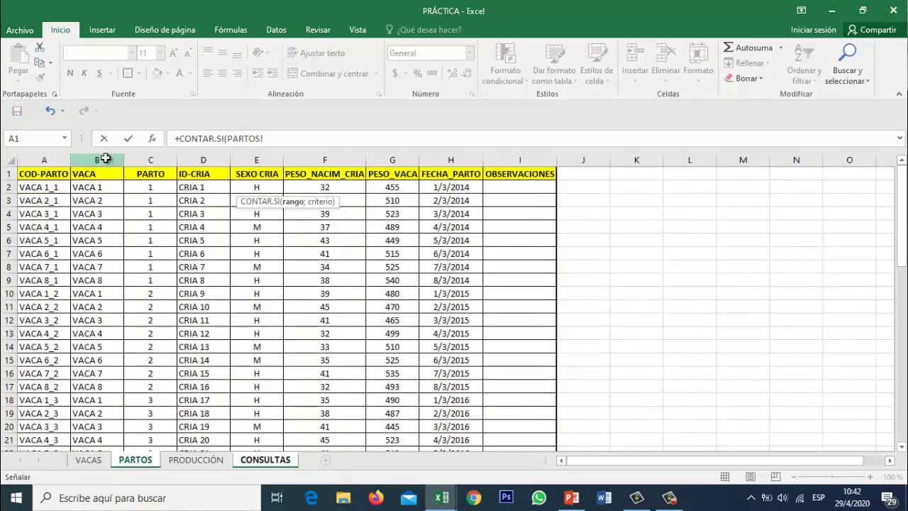
pyautogui.click(288, 140)
pyautogui.write(';')
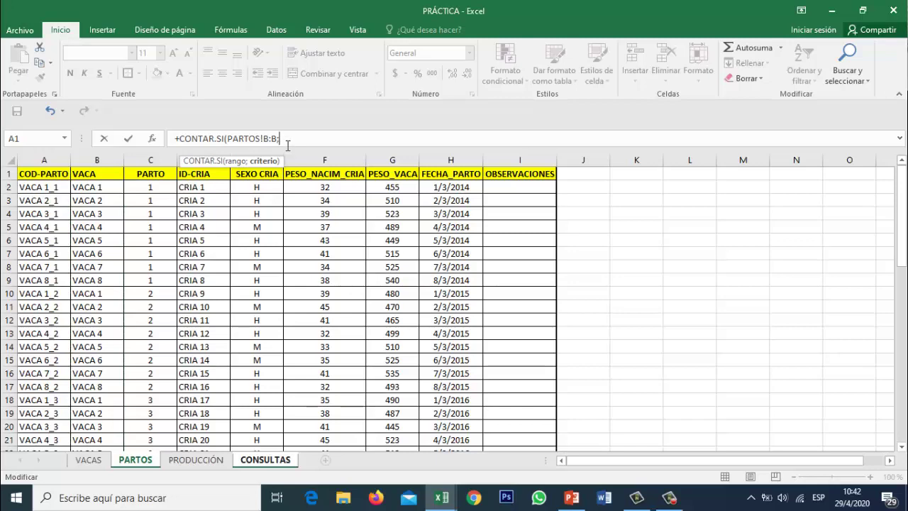
pyautogui.click(264, 460)
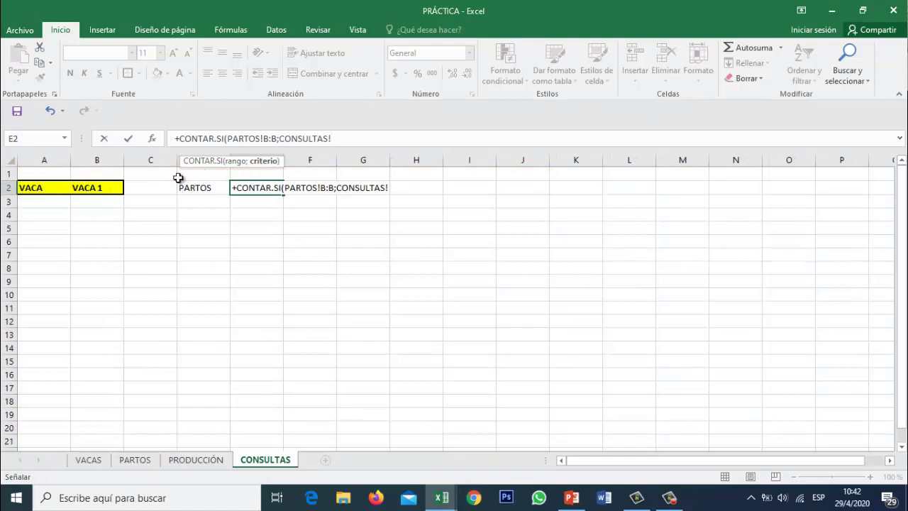
pyautogui.click(115, 188)
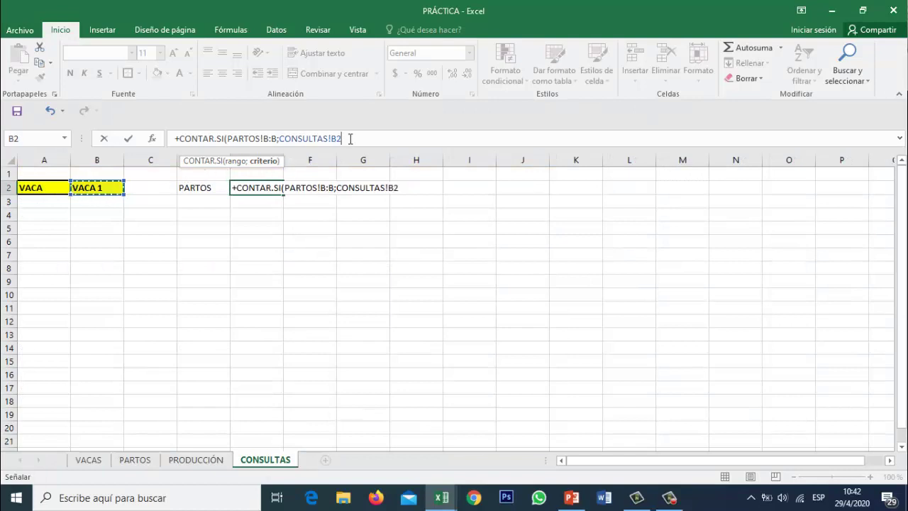
pyautogui.write(')')
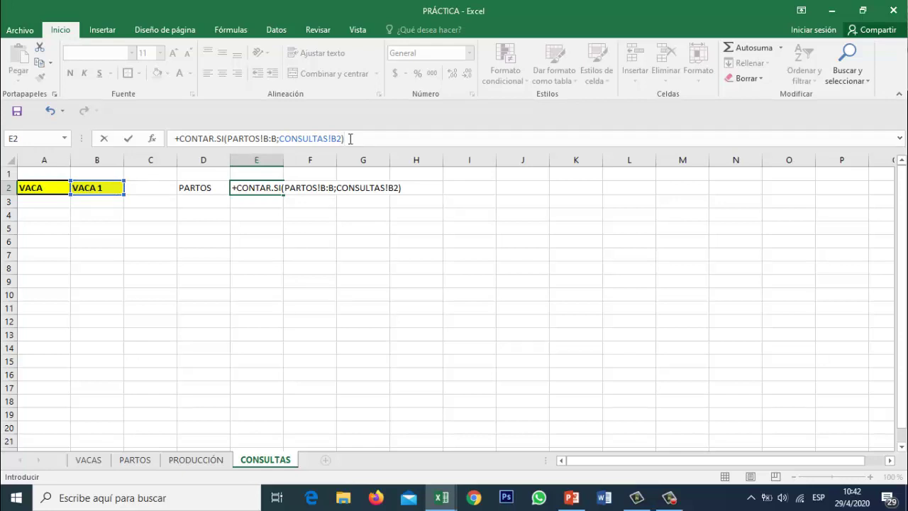
pyautogui.click(350, 139)
pyautogui.press('Return')
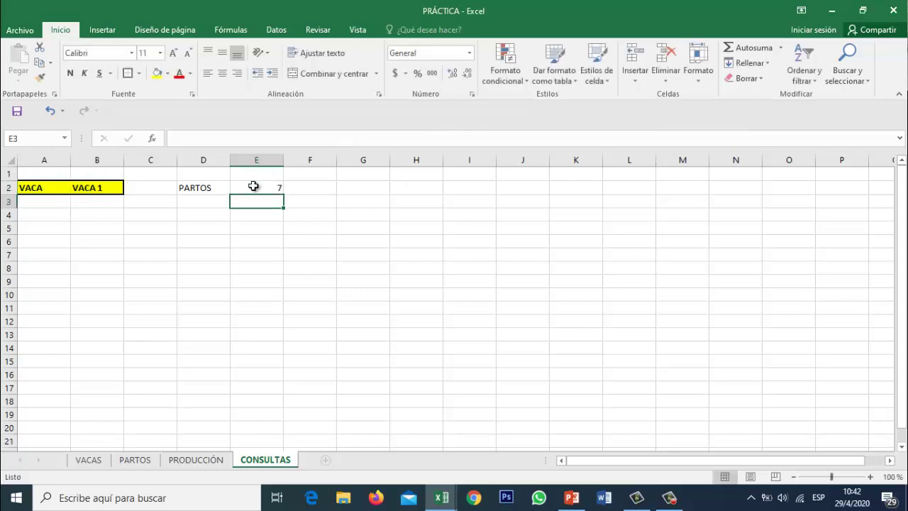
# Switch the queried cow in B2 to VACA 3
pyautogui.click(266, 190)
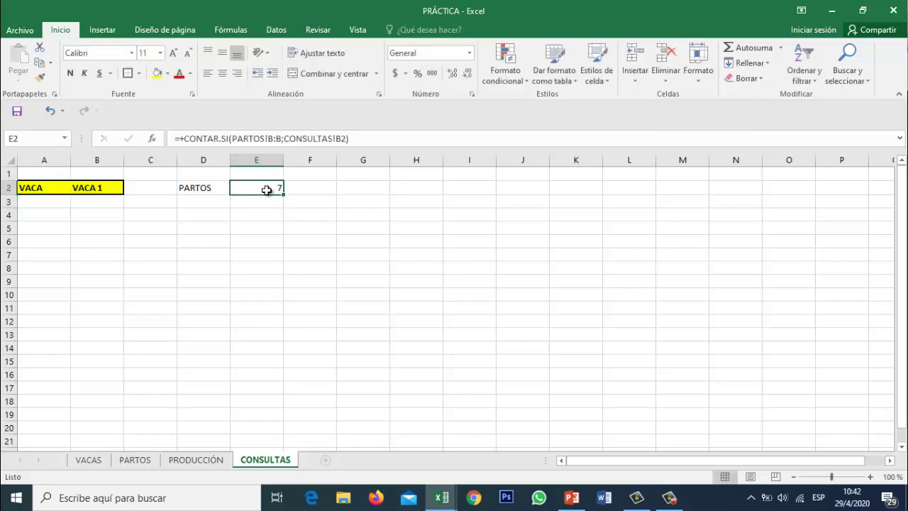
pyautogui.click(113, 188)
pyautogui.click(129, 187)
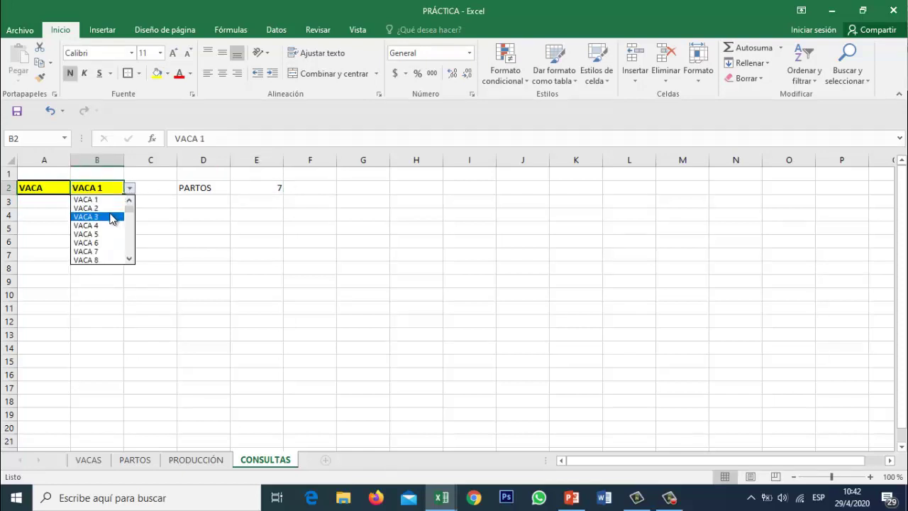
pyautogui.click(114, 216)
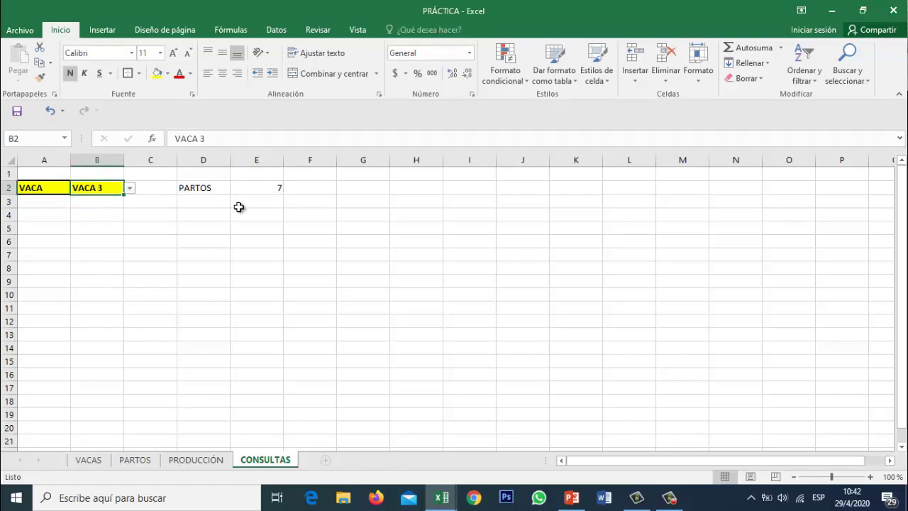
# Check the bottom of the PARTOS births table, then return to CONSULTAS
pyautogui.click(145, 461)
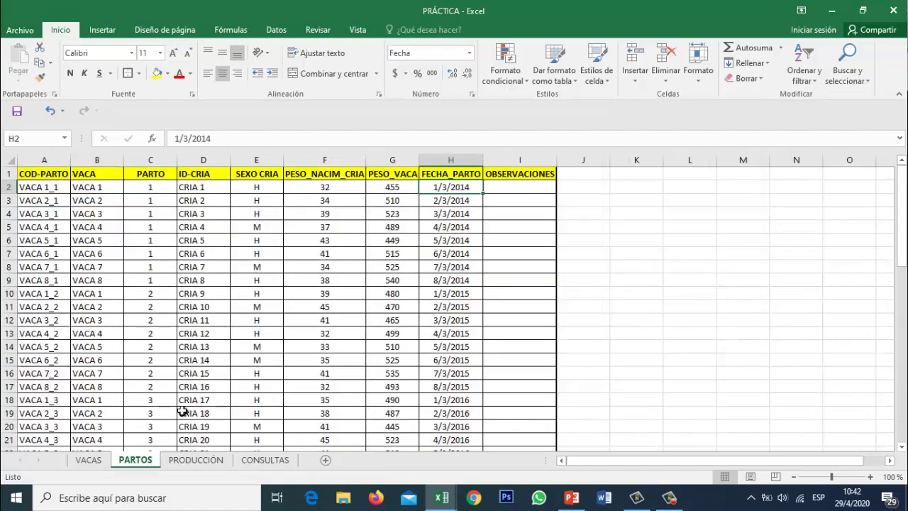
pyautogui.click(150, 413)
pyautogui.hotkey('ctrl', 'Down')
pyautogui.press('Down')
pyautogui.scroll(-1, 149, 417)
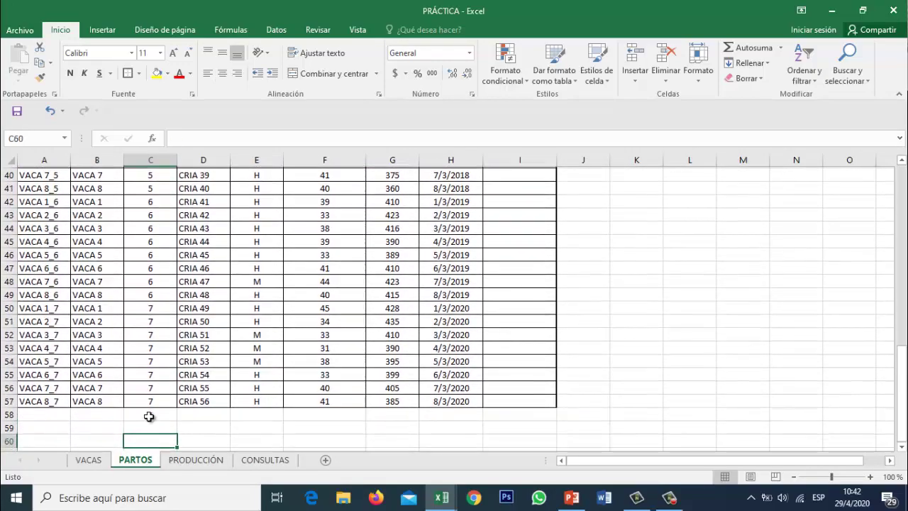
pyautogui.press('Up')
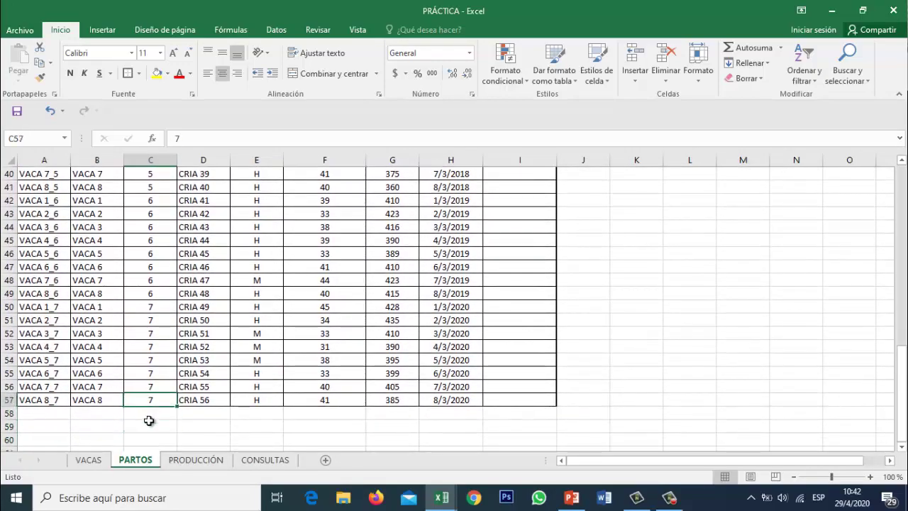
pyautogui.click(256, 462)
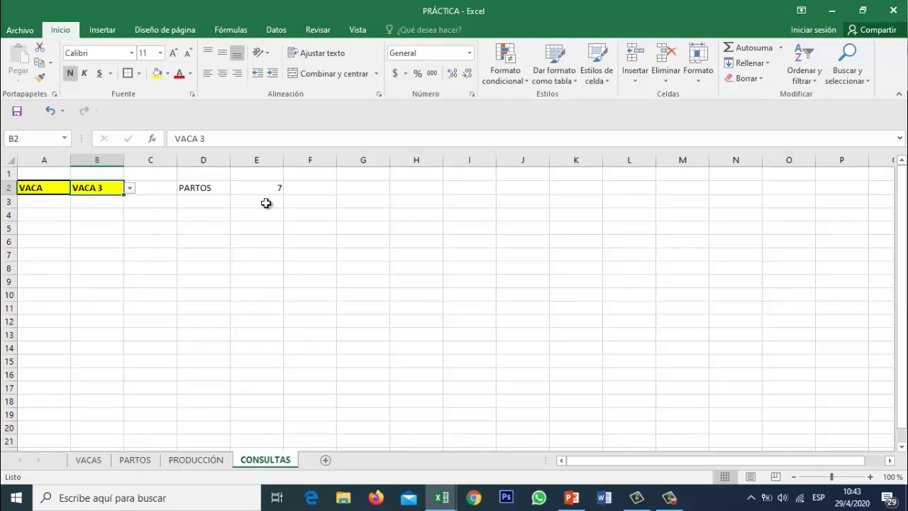
# Enter FECHA PRIMER PARTO in D3 and FECHA ÚLTIMO PARTO in D4, then autofit column D
pyautogui.click(218, 207)
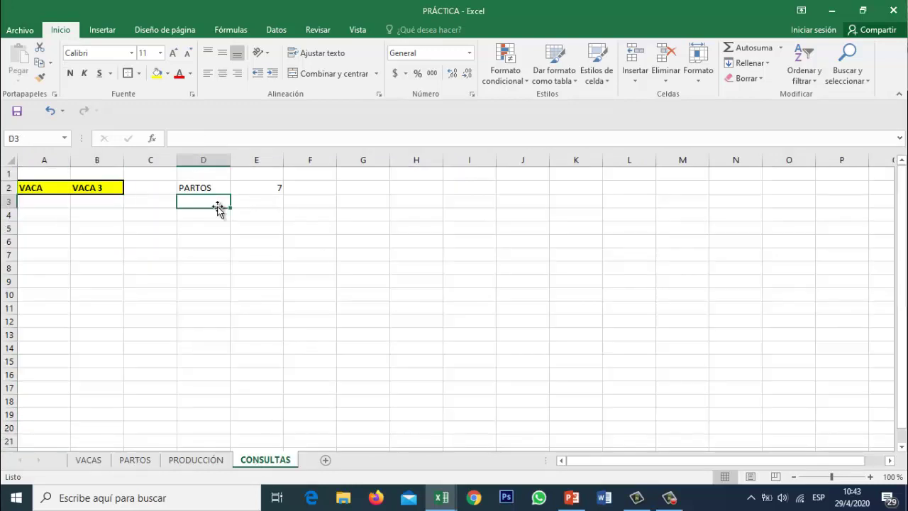
pyautogui.write('FE')
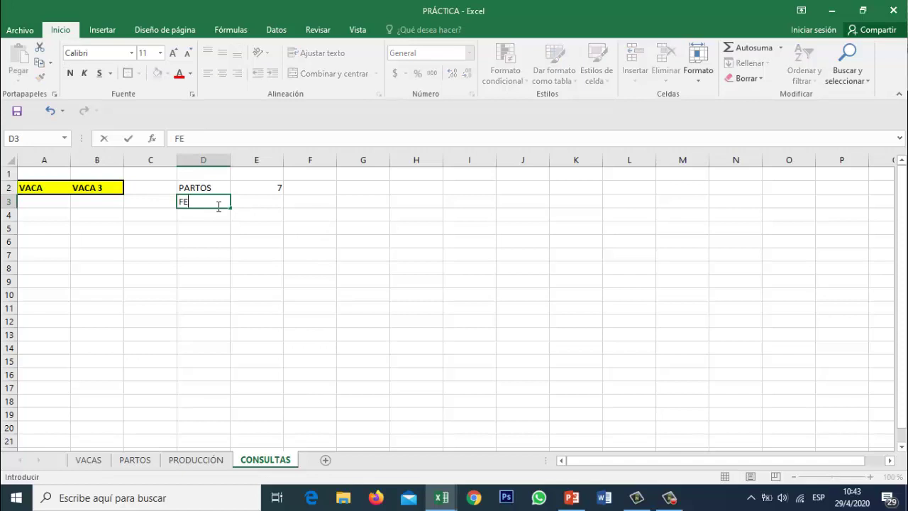
pyautogui.write('CHA P')
pyautogui.write('RIMER PART')
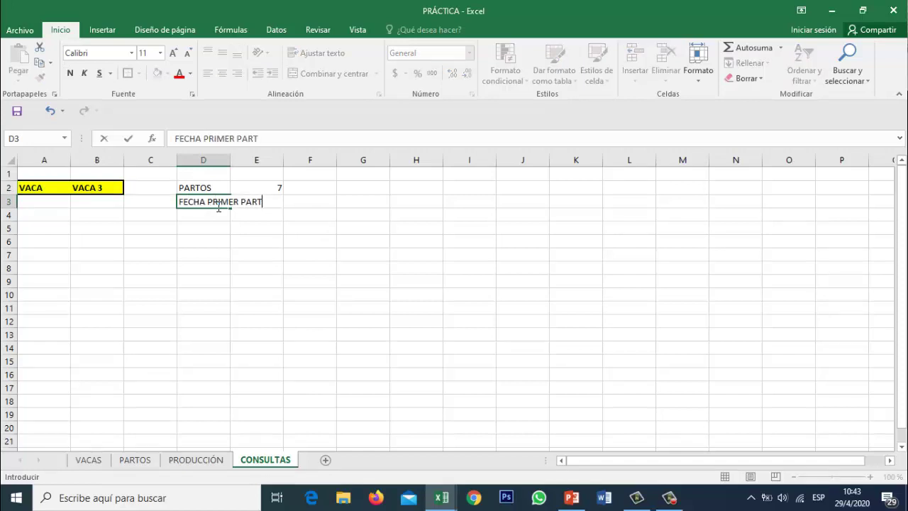
pyautogui.write('O')
pyautogui.press('Return')
pyautogui.write('F')
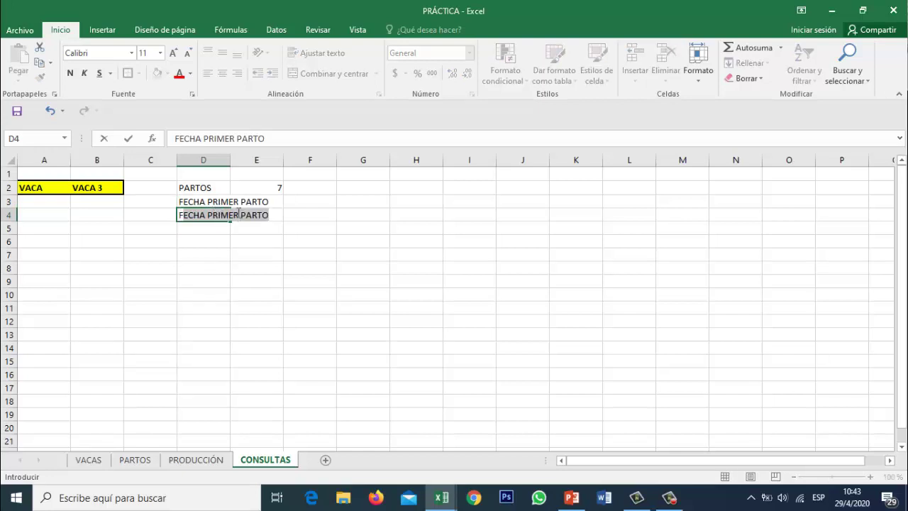
pyautogui.click(238, 213)
pyautogui.press('BackSpace')
pyautogui.press('BackSpace')
pyautogui.press('BackSpace')
pyautogui.press('BackSpace')
pyautogui.press('BackSpace')
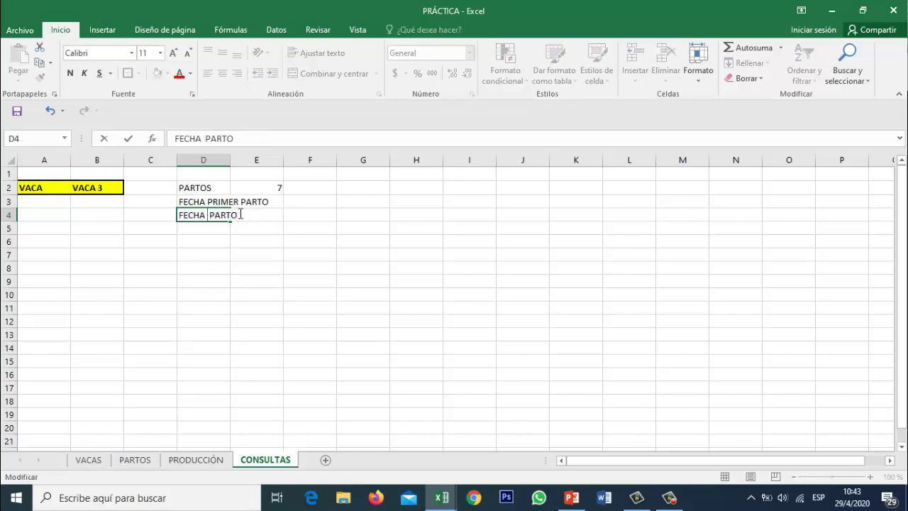
pyautogui.write('ÚLTIMO')
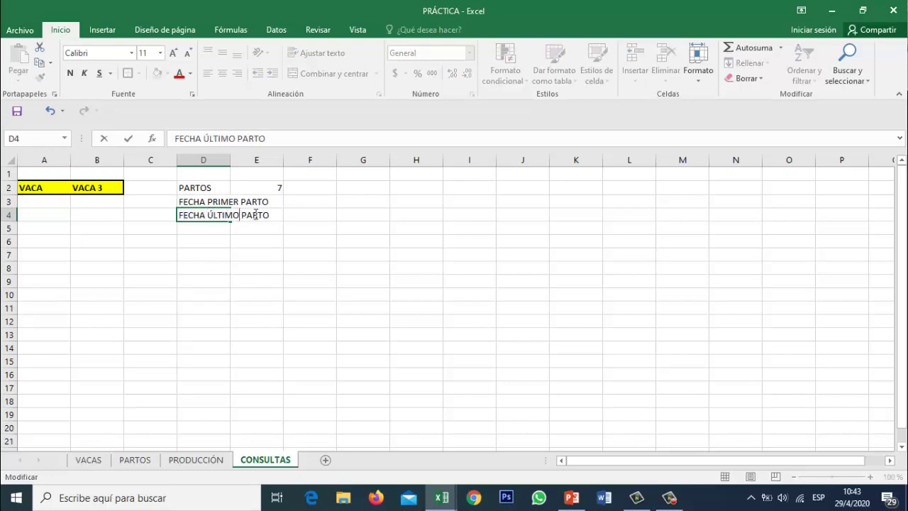
pyautogui.click(297, 206)
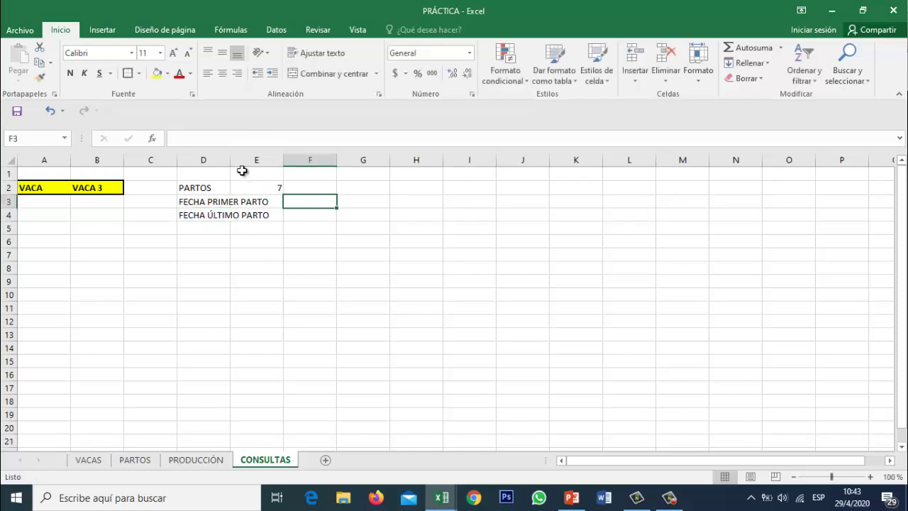
pyautogui.doubleClick(229, 160)
# Start E3's formula +MIN(SI(B2=PARTOS!B:B, matching the cow in B2 against the PARTOS VACA column
pyautogui.click(303, 198)
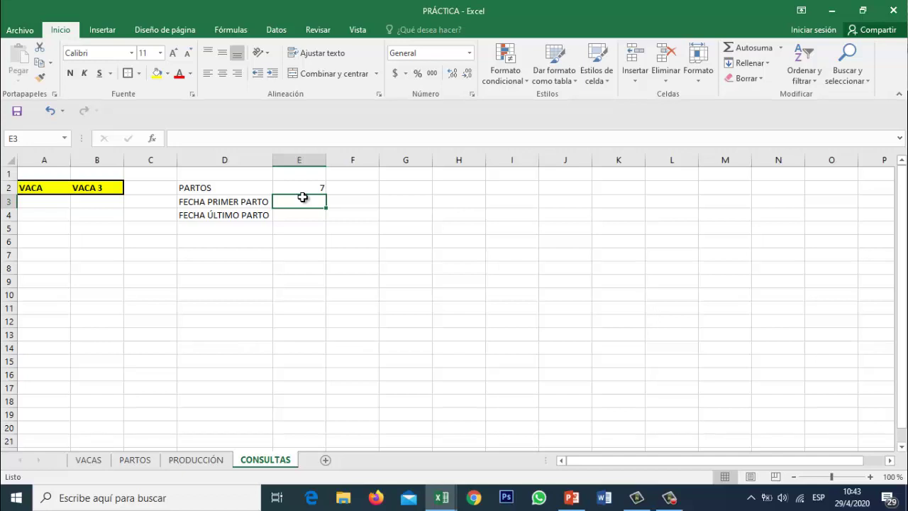
pyautogui.write('+')
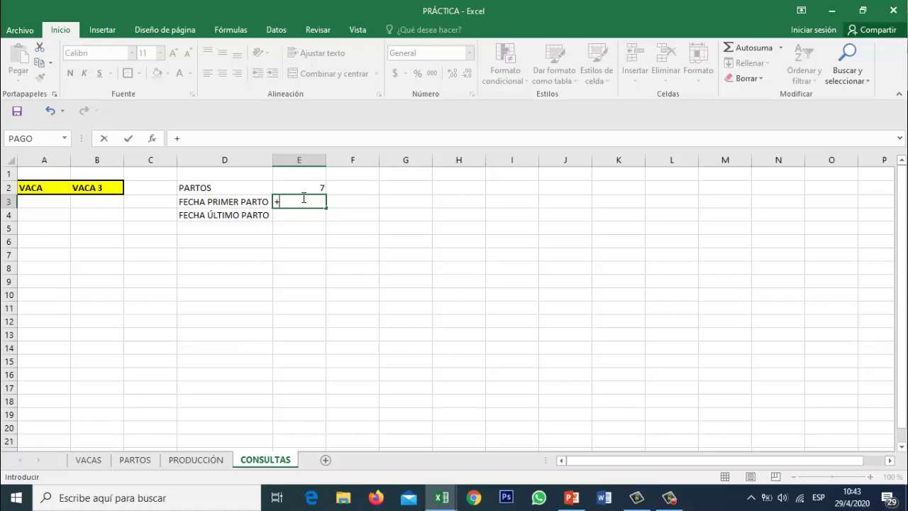
pyautogui.write('MIN(')
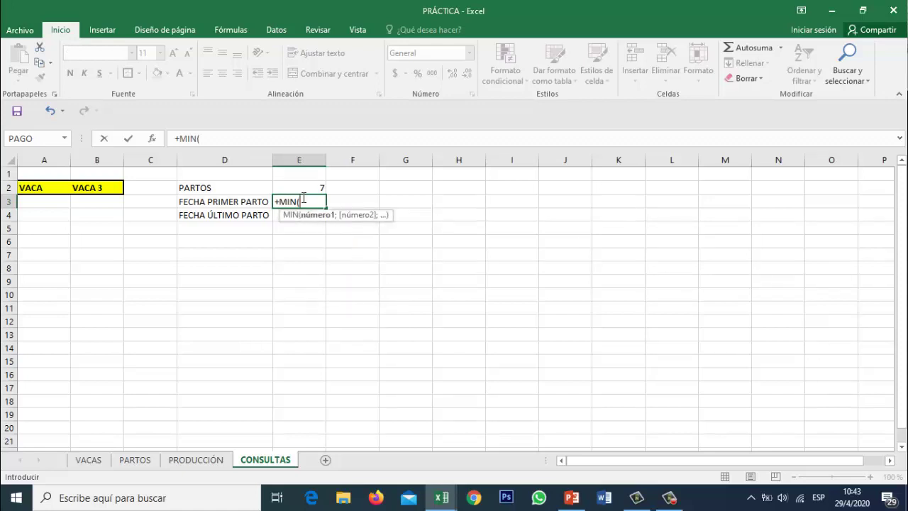
pyautogui.write('SI')
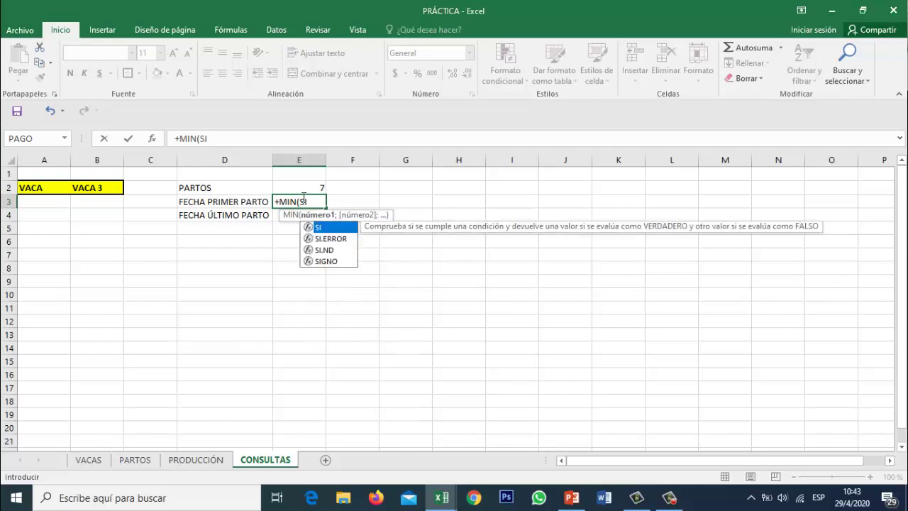
pyautogui.write('(')
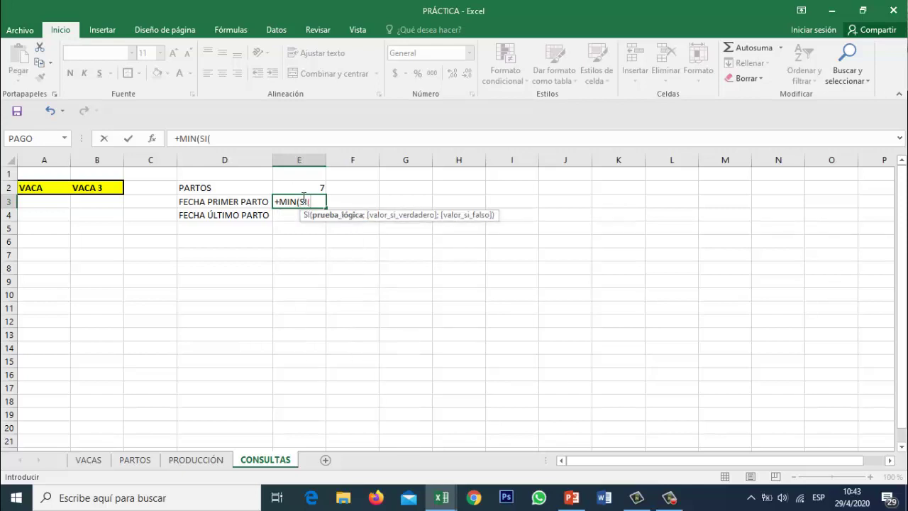
pyautogui.click(106, 187)
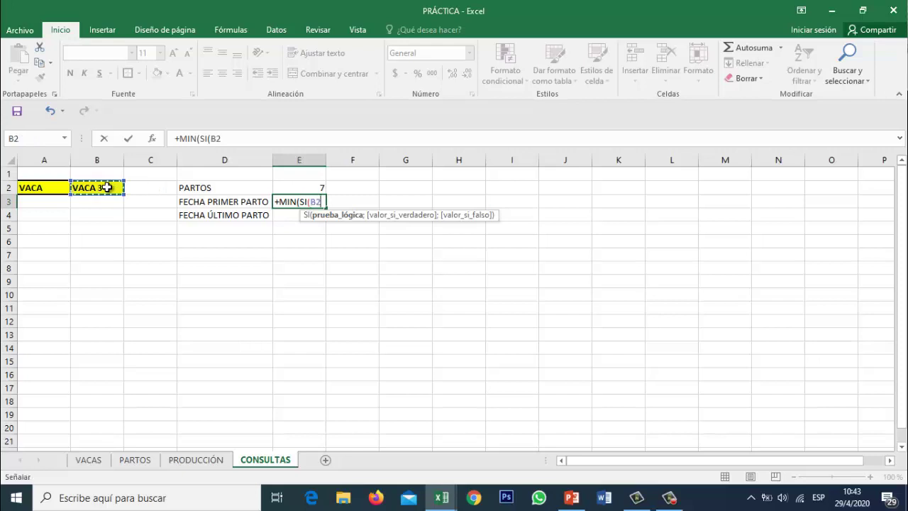
pyautogui.click(239, 138)
pyautogui.write('=')
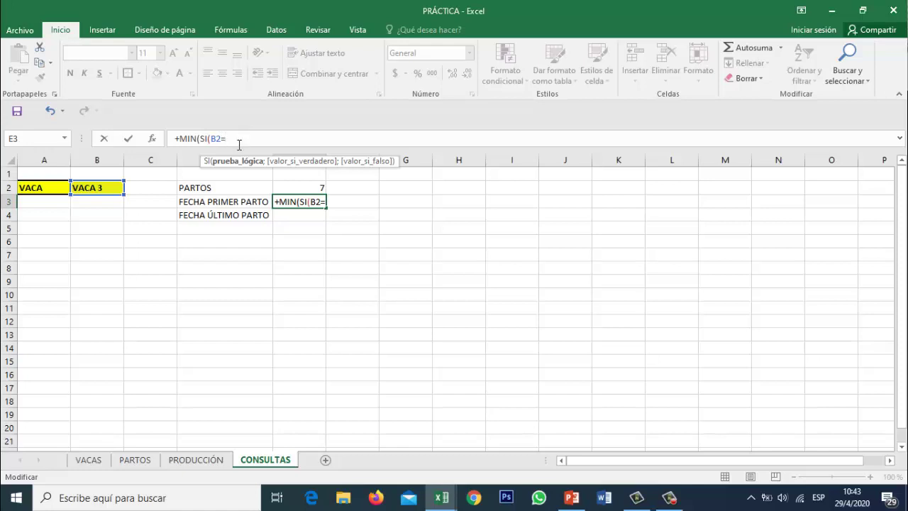
pyautogui.click(146, 463)
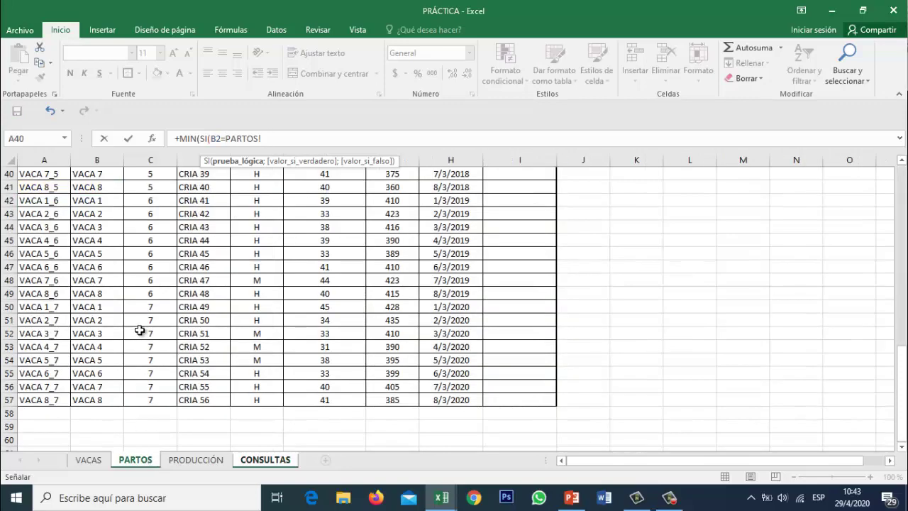
pyautogui.moveTo(901, 355); pyautogui.dragTo(901, 206)
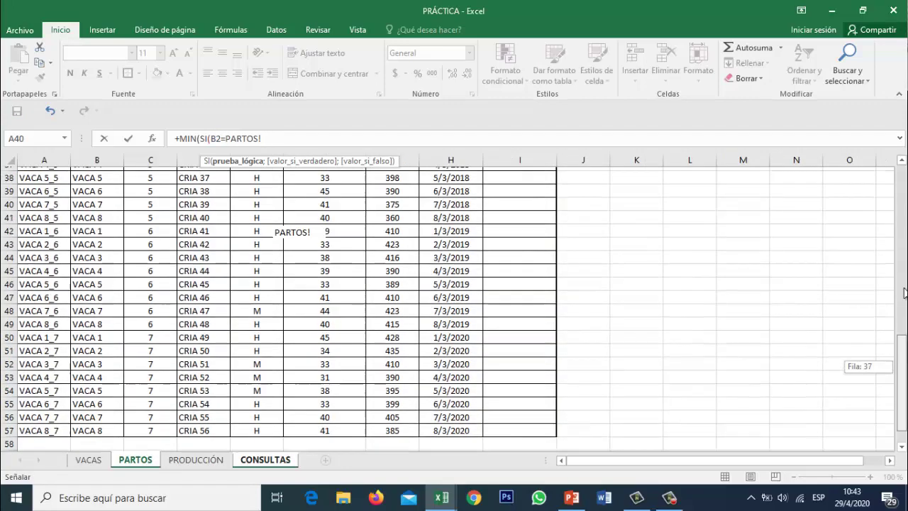
pyautogui.click(111, 153)
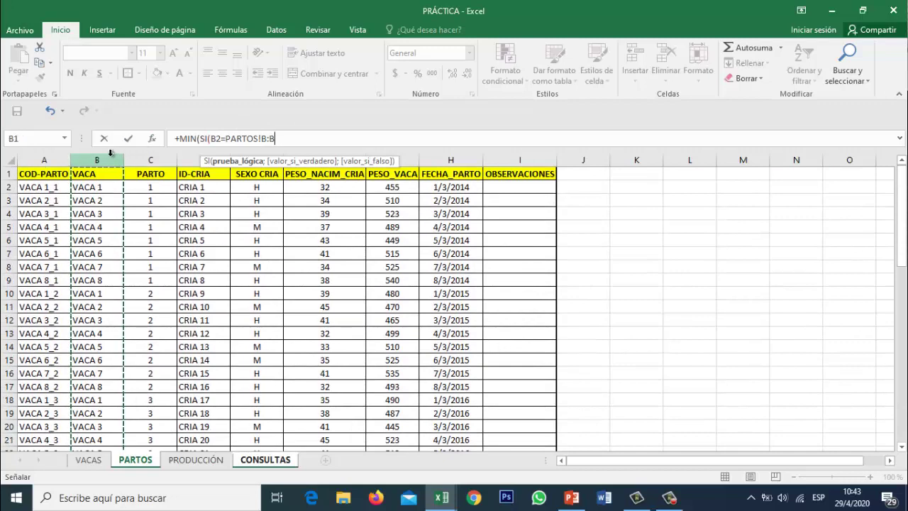
pyautogui.click(279, 137)
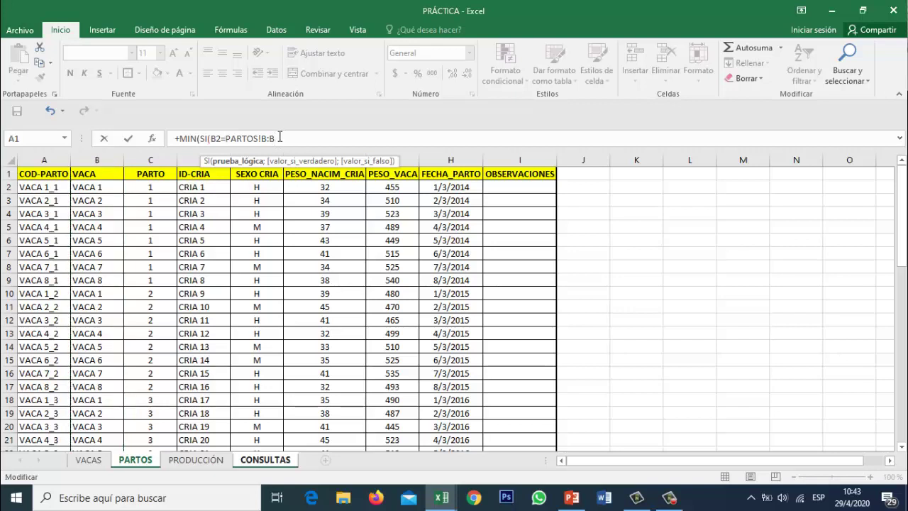
# Finish it with ;PARTOS!H:H;"")) and array-enter it, returning 41701
pyautogui.write(';')
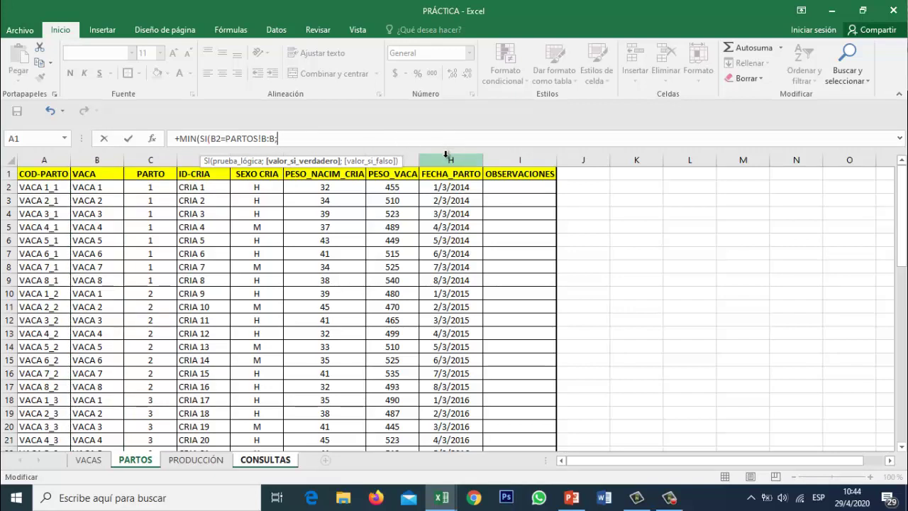
pyautogui.click(447, 154)
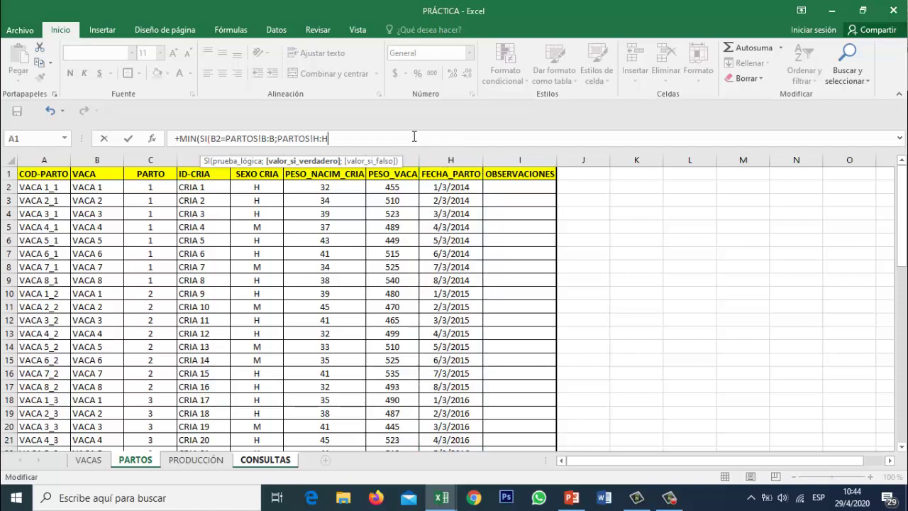
pyautogui.write(';')
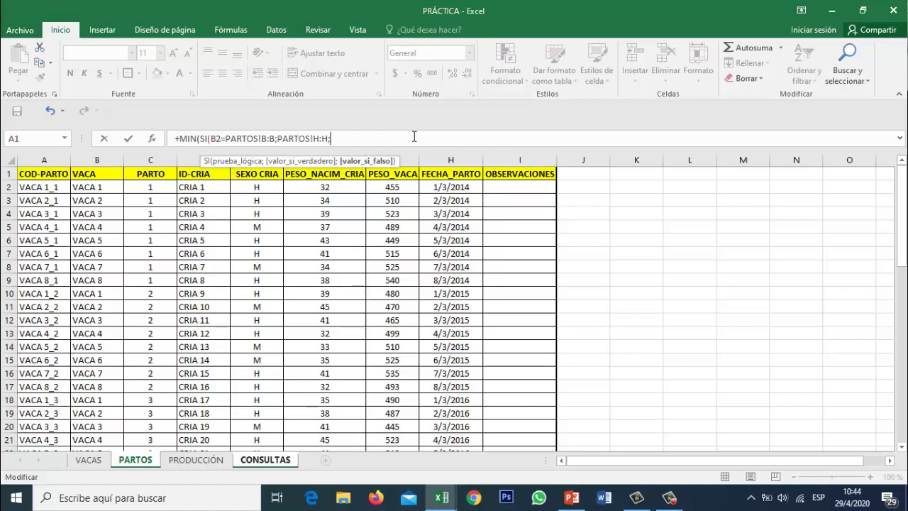
pyautogui.write('"')
pyautogui.write(')')
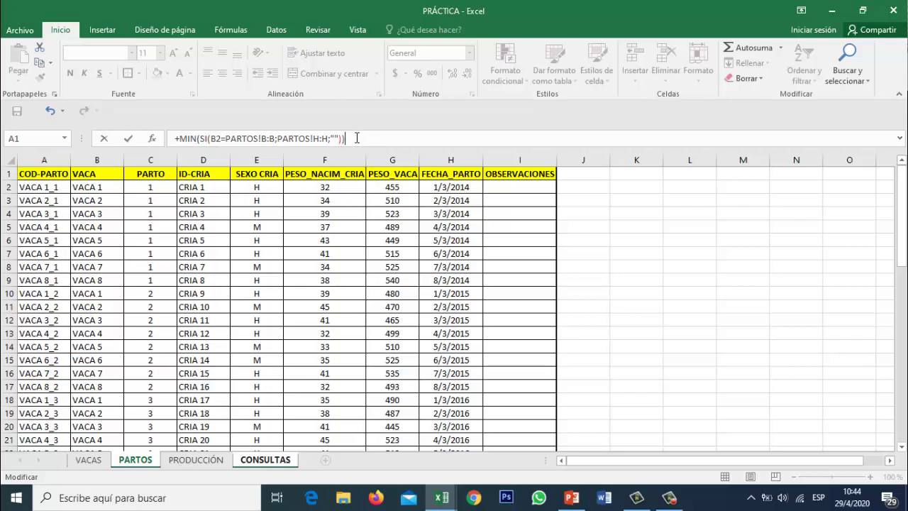
pyautogui.hotkey('ctrl', 'shift', 'Return')
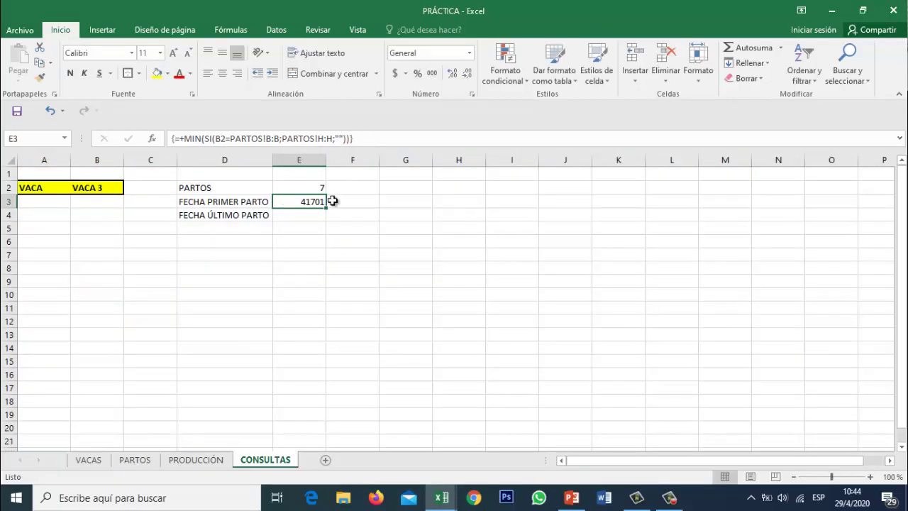
# Format E3 as Fecha corta so it shows 3/3/2014
pyautogui.click(469, 54)
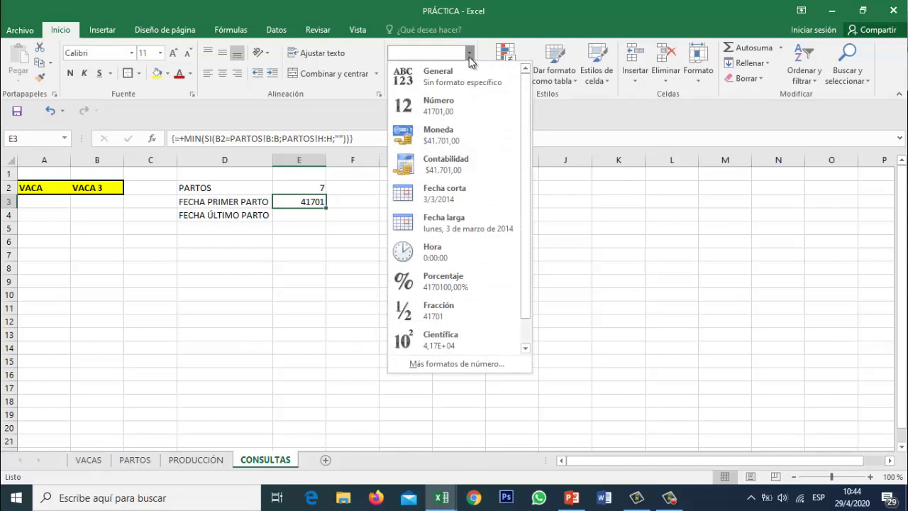
pyautogui.click(448, 193)
pyautogui.click(315, 212)
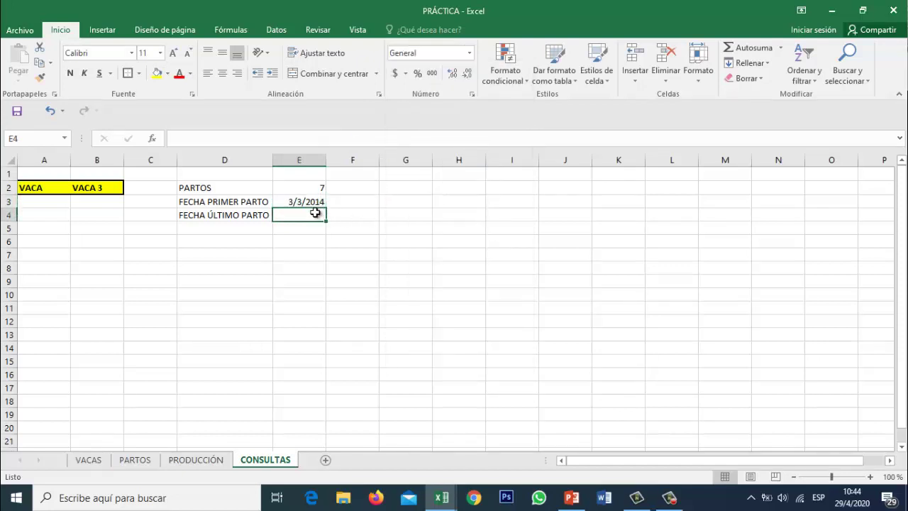
# Review the E3 formula and the cow chosen in B2, then select E4 for the last calving date
pyautogui.click(261, 201)
pyautogui.click(306, 202)
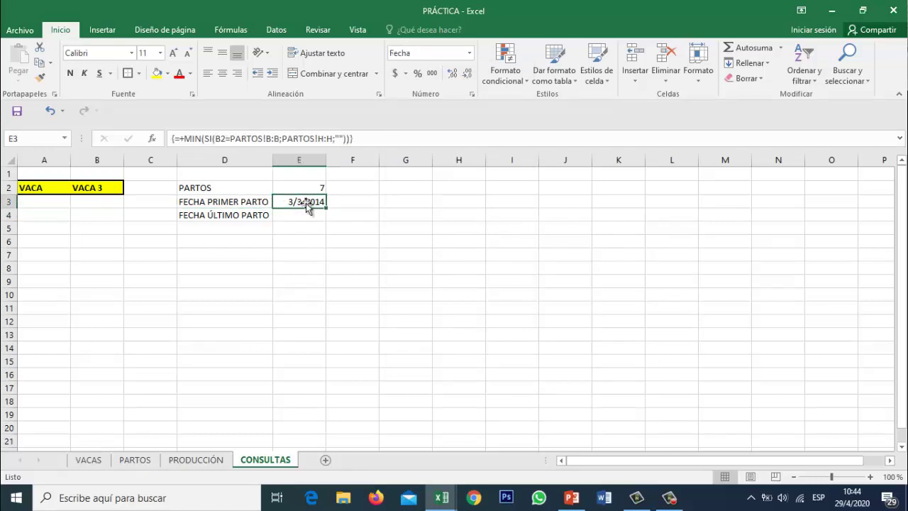
pyautogui.click(307, 214)
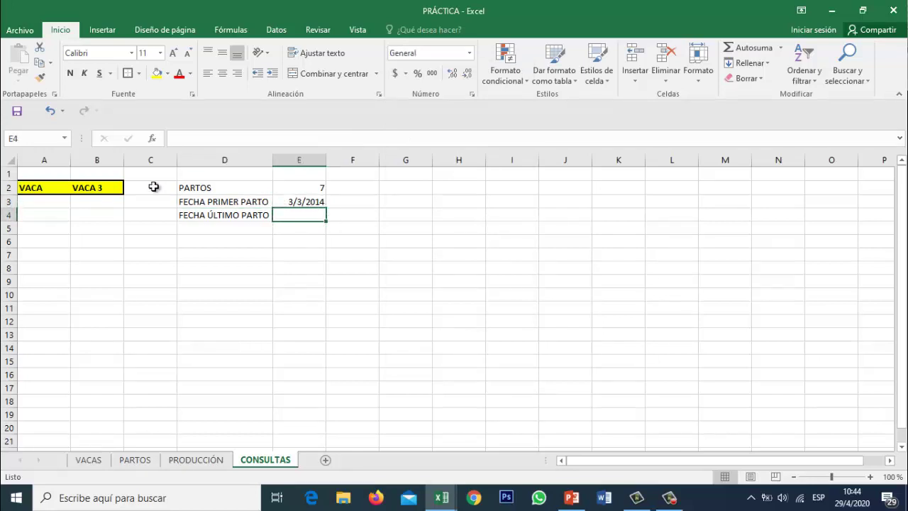
pyautogui.click(120, 188)
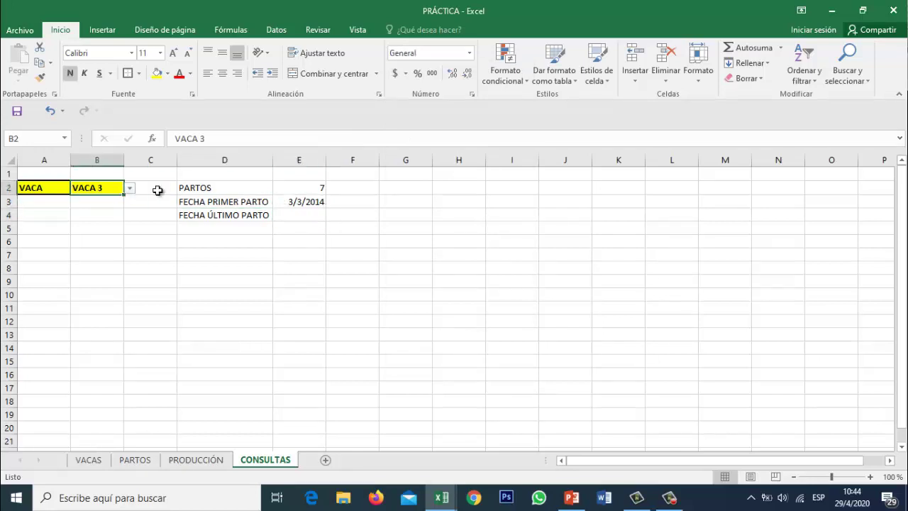
pyautogui.click(294, 215)
# In E4 type +MAX(SI(B2=PARTOS!B:B;PARTOS!H:H;"")) referencing B2 and PARTOS columns B and H
pyautogui.write('+')
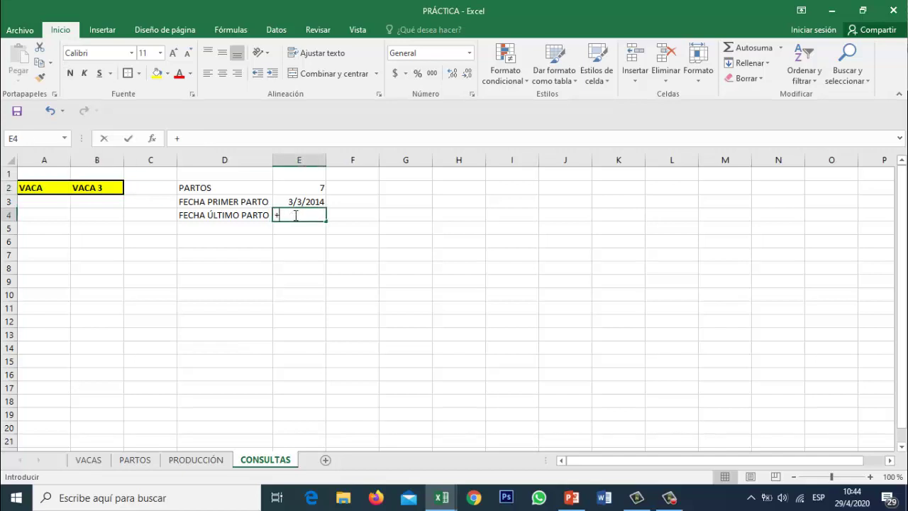
pyautogui.write('MA')
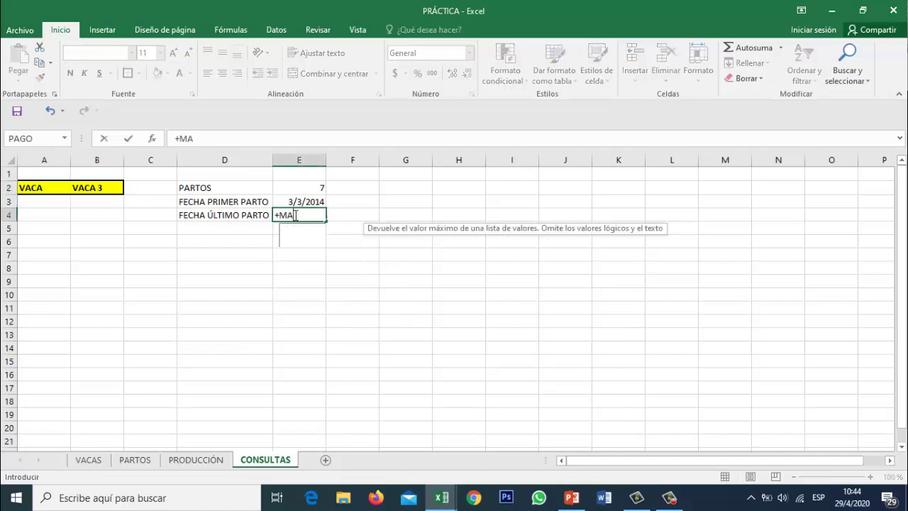
pyautogui.write('X(')
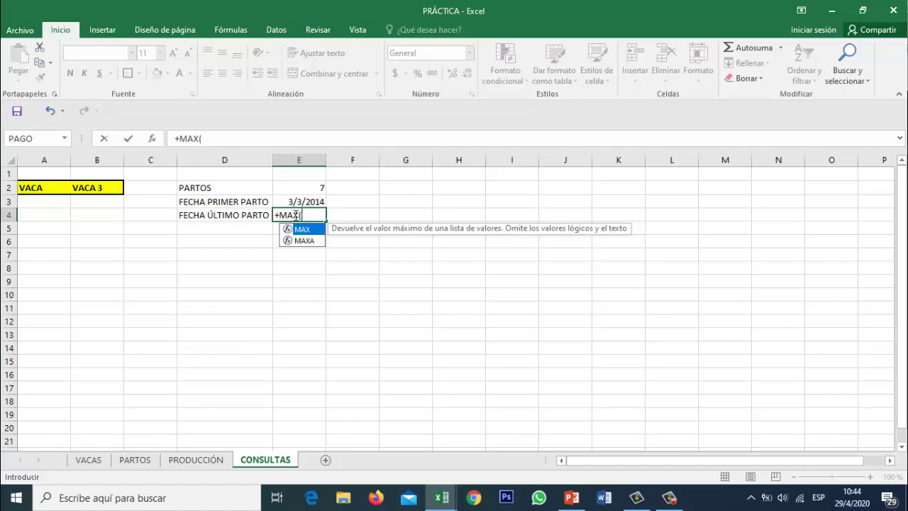
pyautogui.write('SI(')
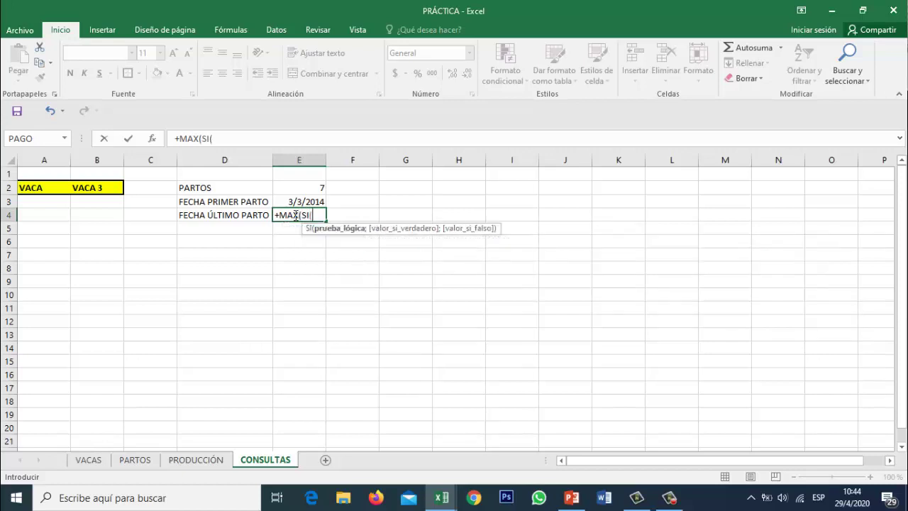
pyautogui.click(111, 188)
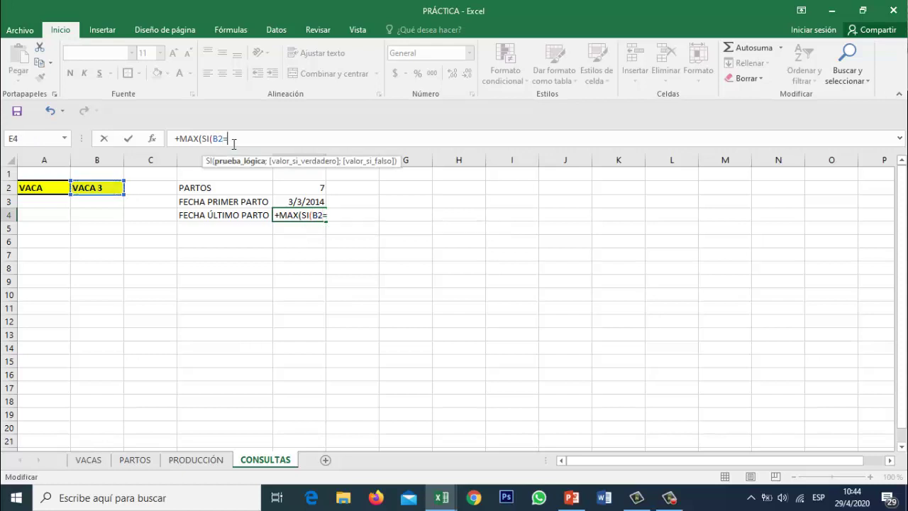
pyautogui.click(136, 460)
pyautogui.click(103, 157)
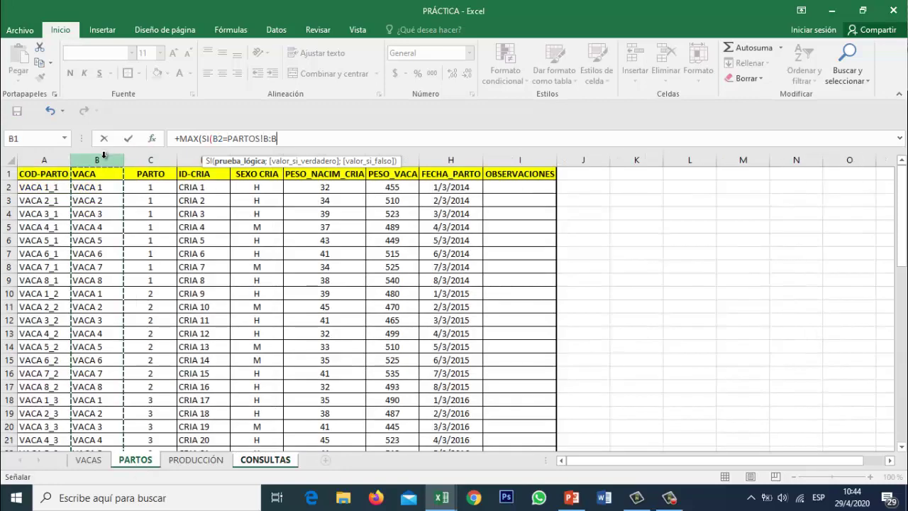
pyautogui.click(285, 137)
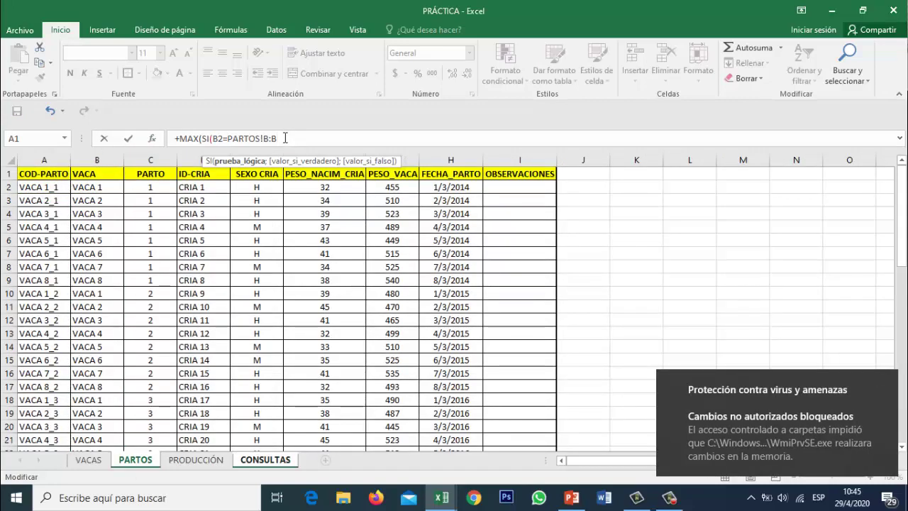
pyautogui.write(';')
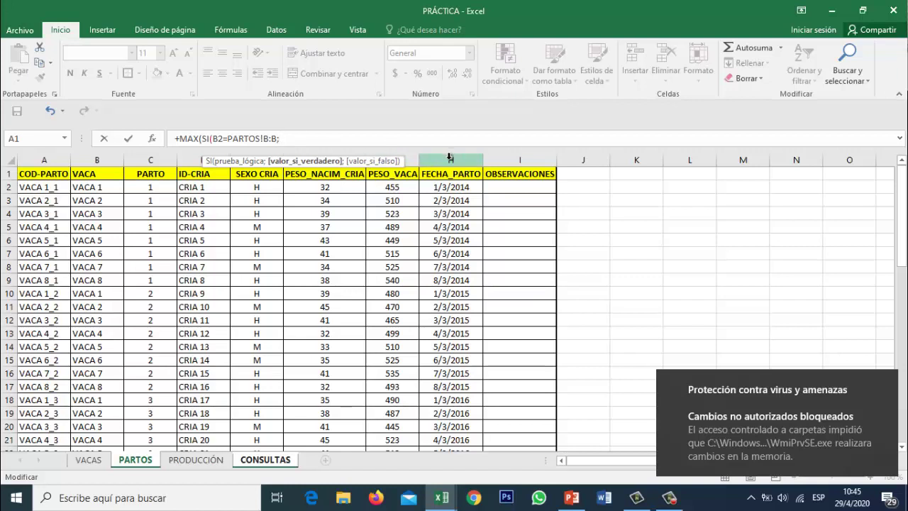
pyautogui.click(450, 157)
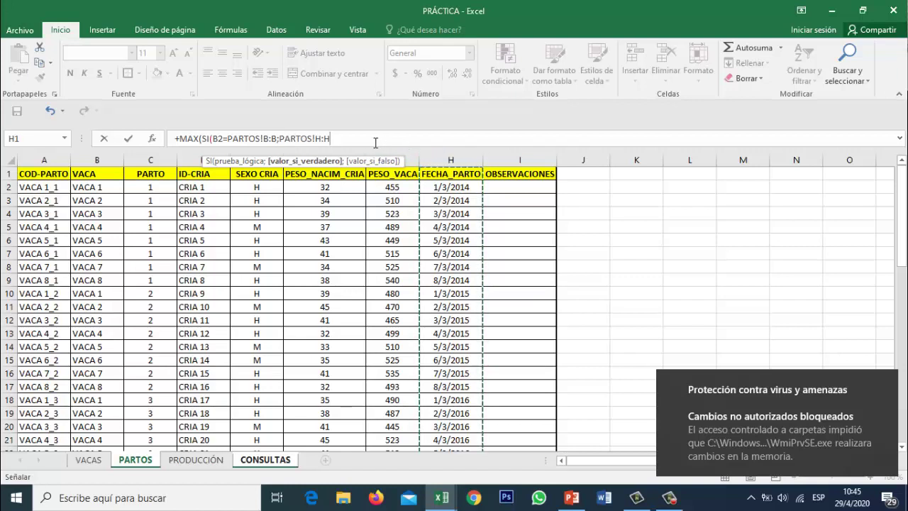
pyautogui.write(';""')
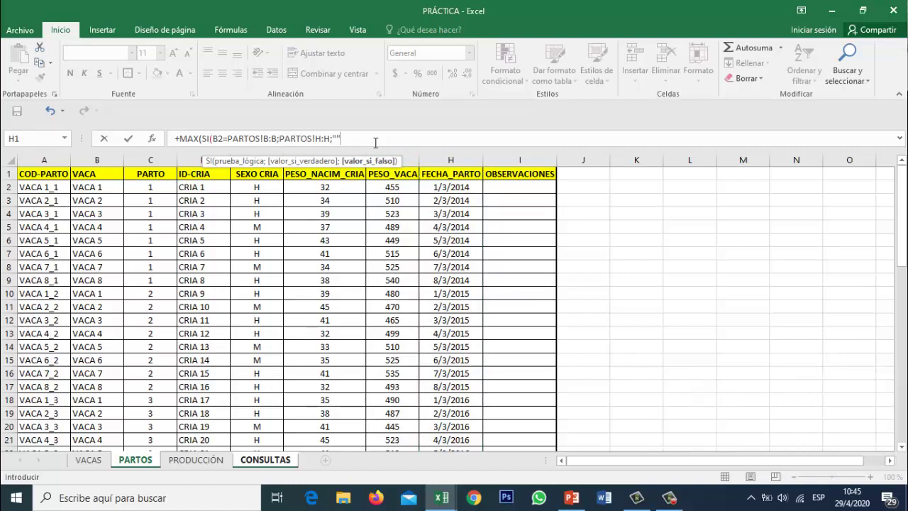
pyautogui.write('))')
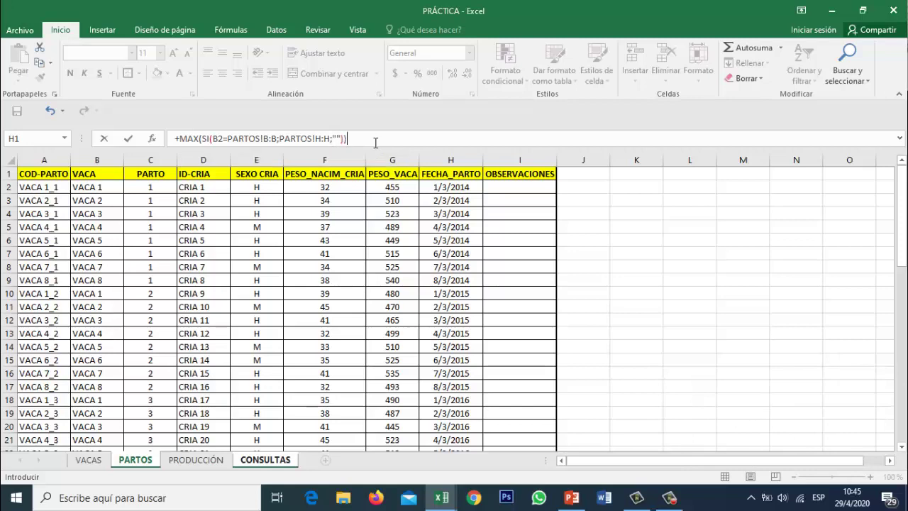
# Array-enter the E4 formula and format it as Fecha corta, showing 3/3/2020
pyautogui.hotkey('ctrl', 'shift', 'Return')
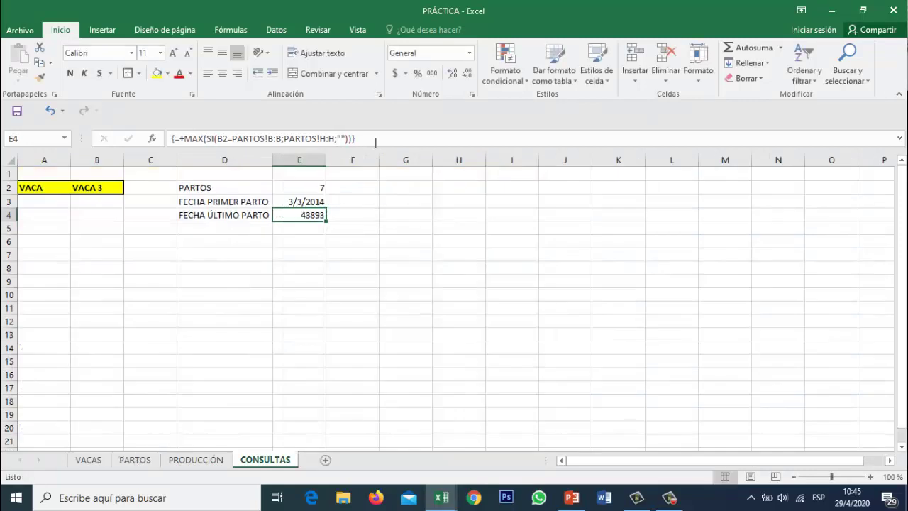
pyautogui.click(469, 53)
pyautogui.click(441, 195)
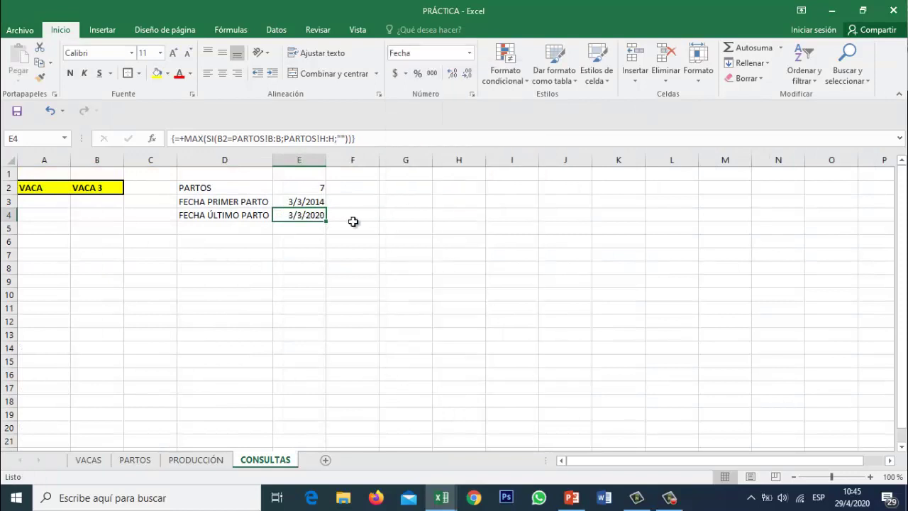
pyautogui.click(313, 203)
pyautogui.click(310, 214)
# Give the D2:E4 summary block a yellow fill and bold text
pyautogui.moveTo(192, 188); pyautogui.dragTo(293, 215)
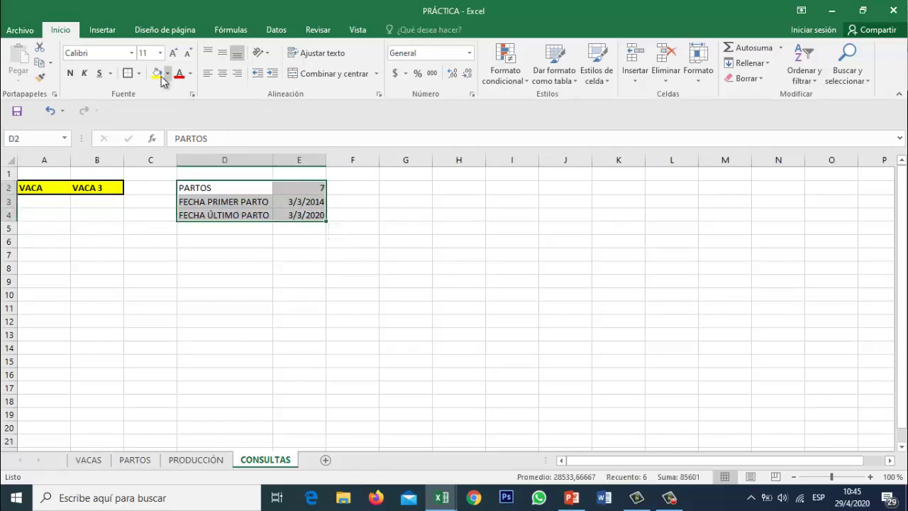
pyautogui.click(157, 73)
pyautogui.click(70, 74)
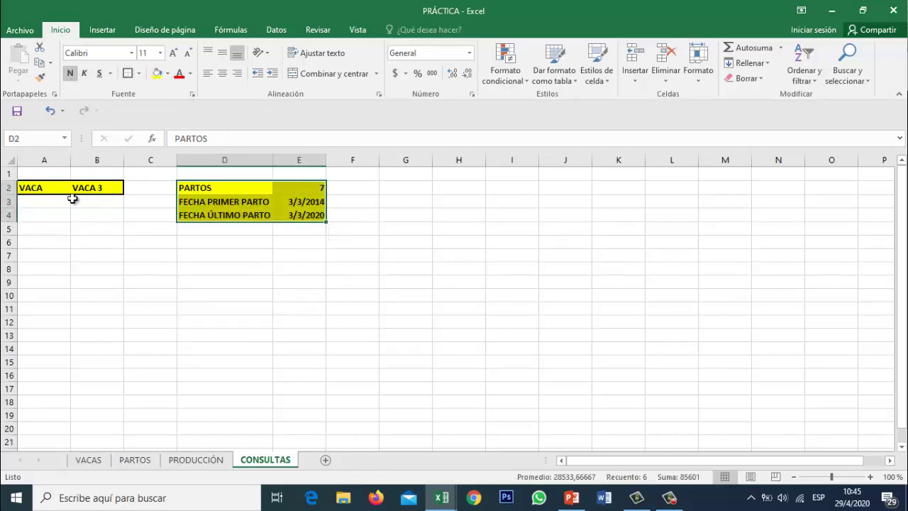
pyautogui.click(47, 230)
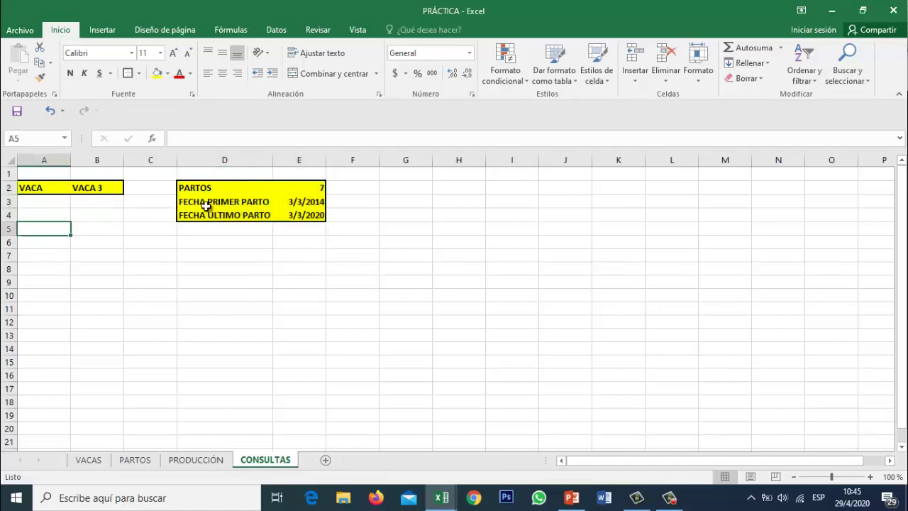
pyautogui.moveTo(203, 201); pyautogui.dragTo(284, 217)
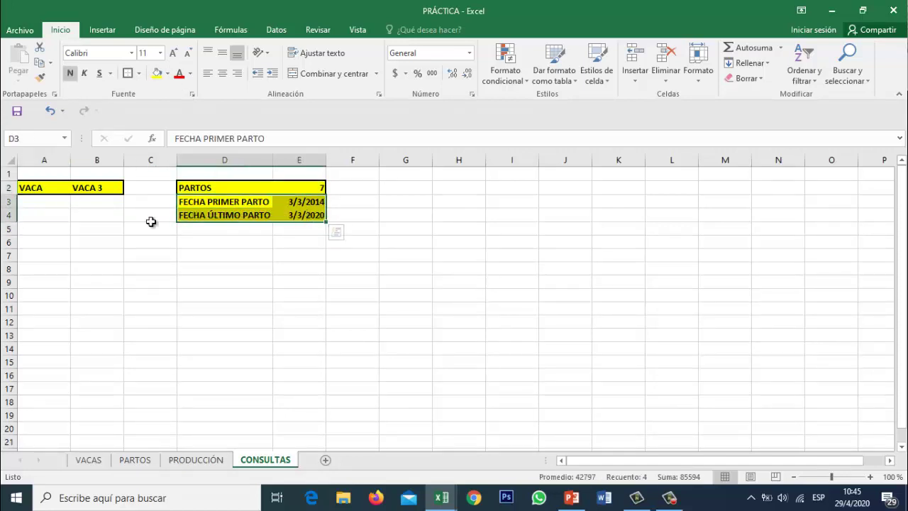
pyautogui.click(51, 243)
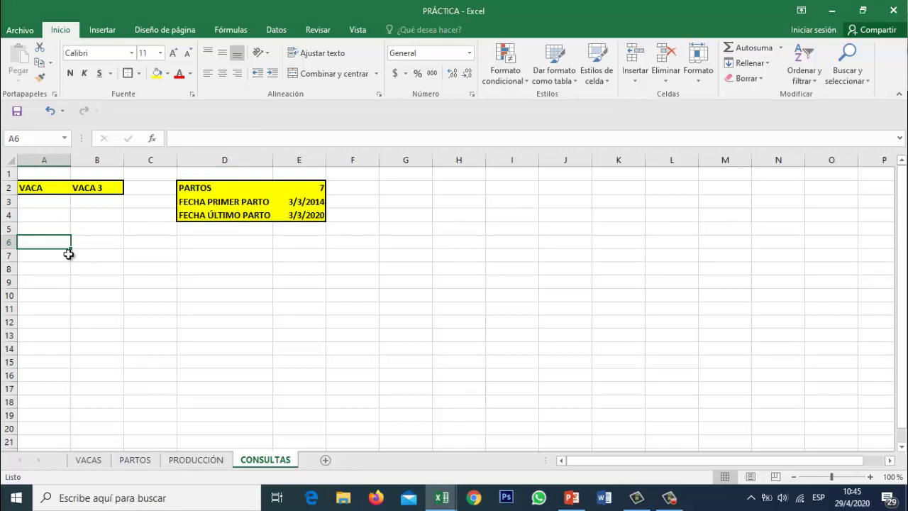
# Label A6 INTERVALO ENTRE PARTOS and widen column B to fit it
pyautogui.write('INTERVA')
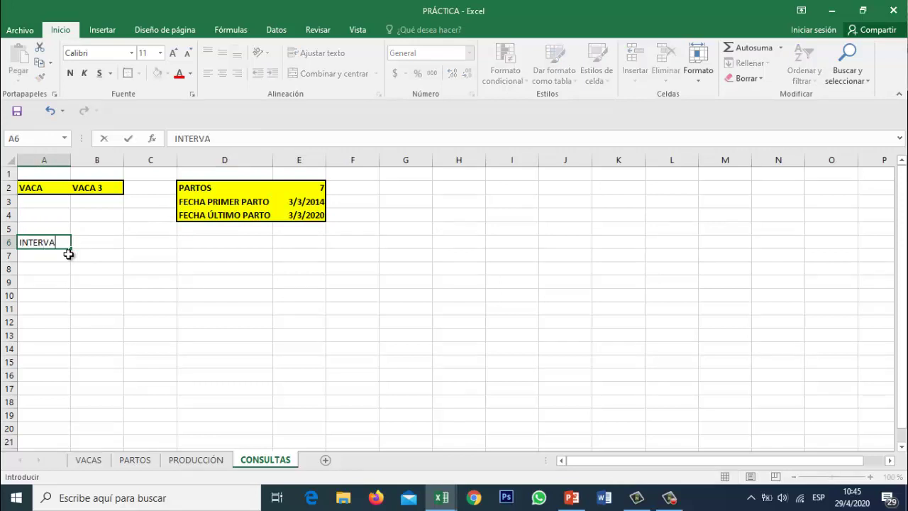
pyautogui.write('LO ENTE')
pyautogui.write('R')
pyautogui.press('BackSpace')
pyautogui.press('BackSpace')
pyautogui.write('RE')
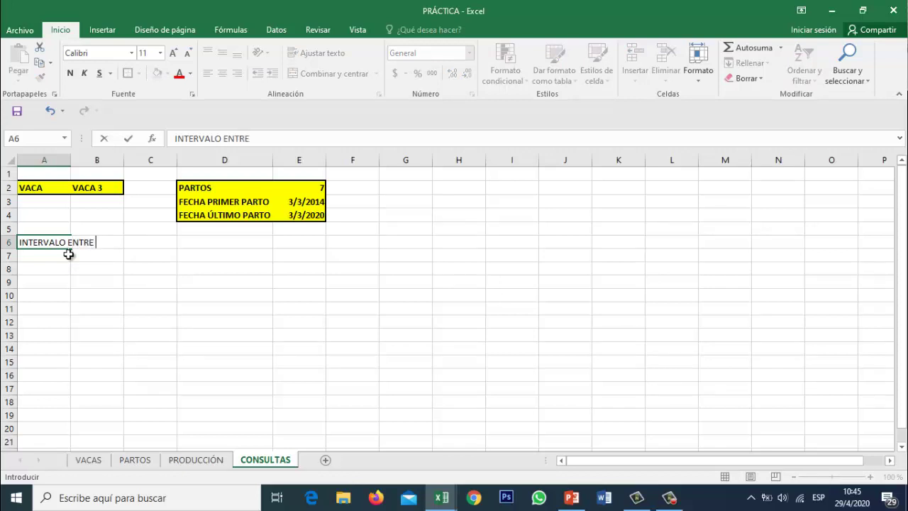
pyautogui.write(' PARTOS')
pyautogui.press('Return')
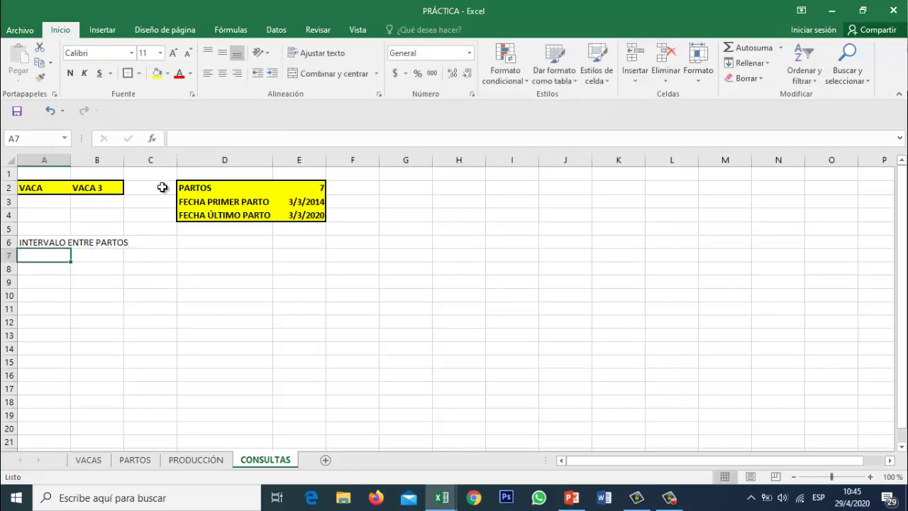
pyautogui.moveTo(124, 159); pyautogui.dragTo(133, 165)
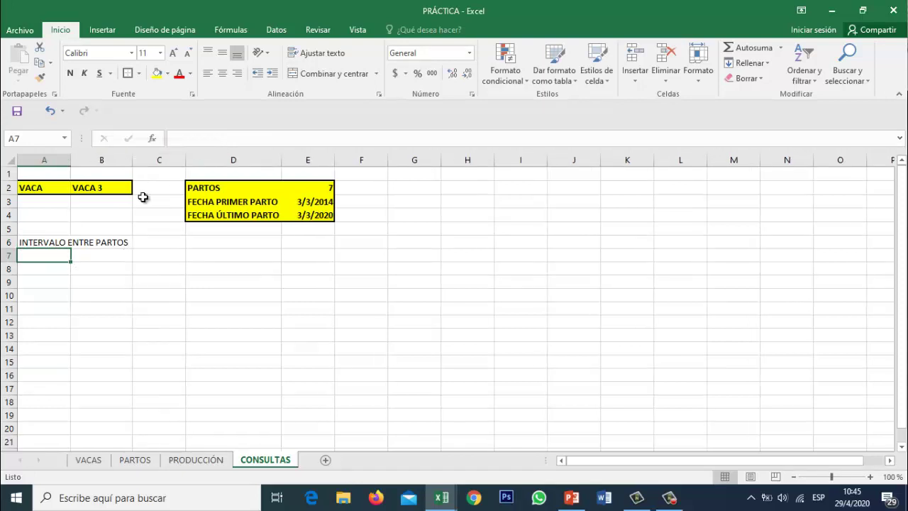
# Enter the interval formula +(E4-E3)/(E2-1) in C6
pyautogui.click(162, 242)
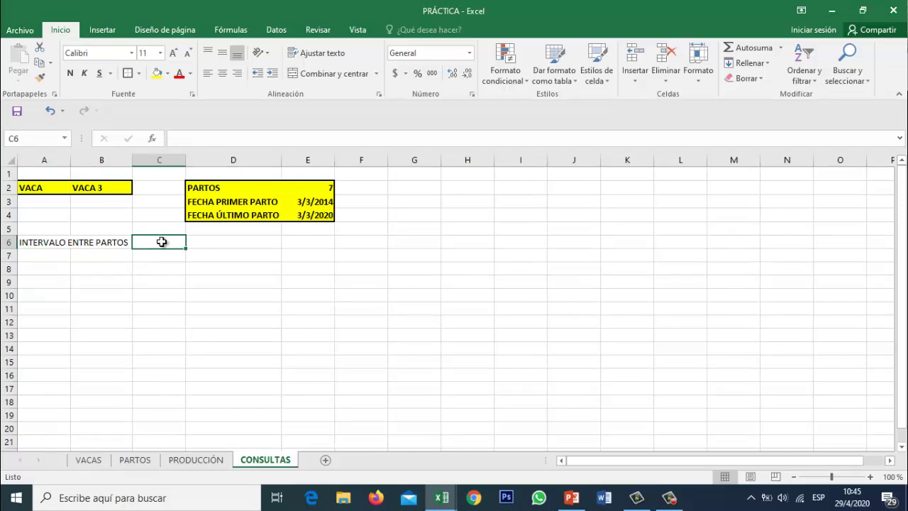
pyautogui.write('+')
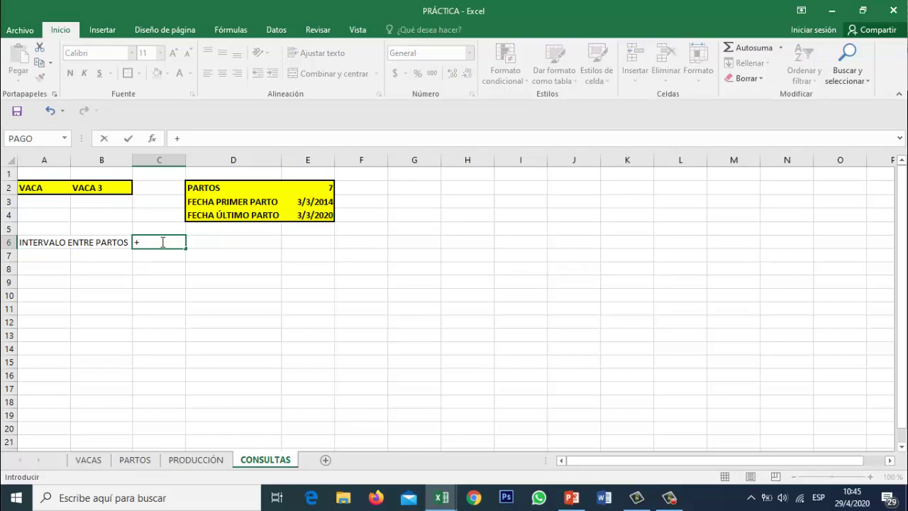
pyautogui.write('(')
pyautogui.click(306, 215)
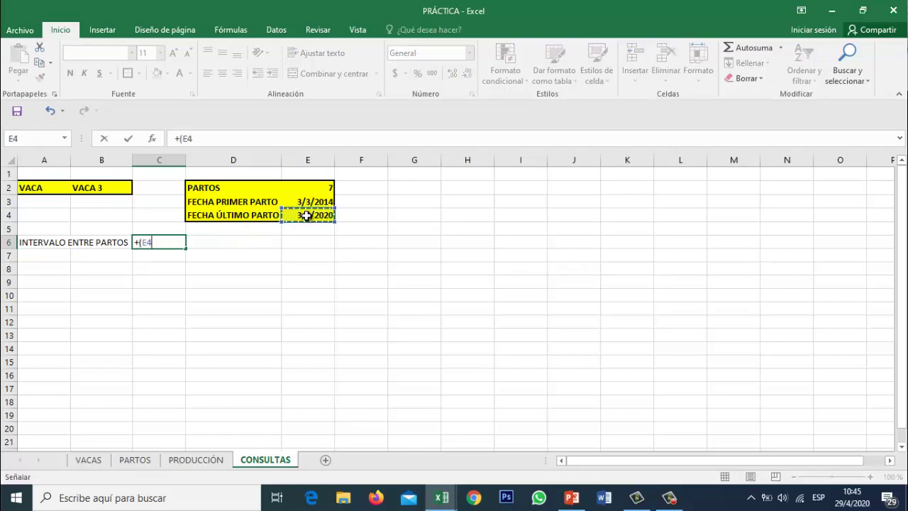
pyautogui.write('-')
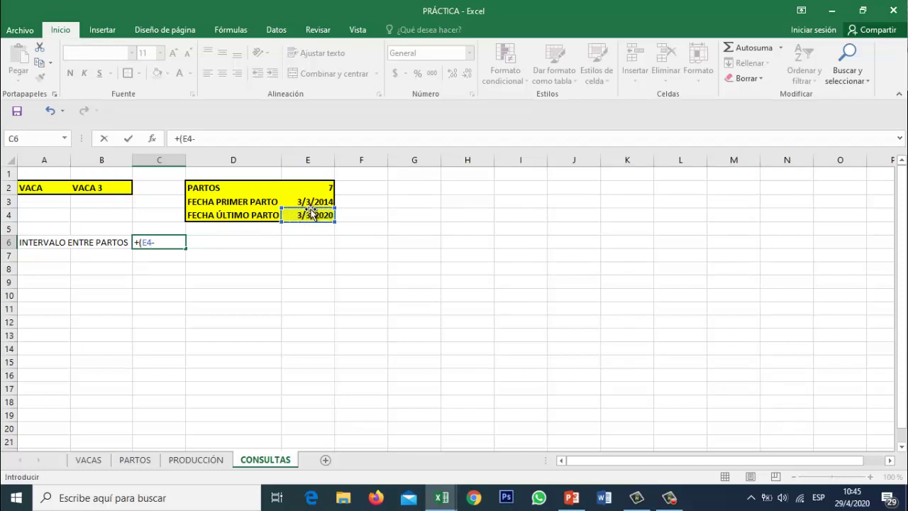
pyautogui.click(313, 203)
pyautogui.write(')')
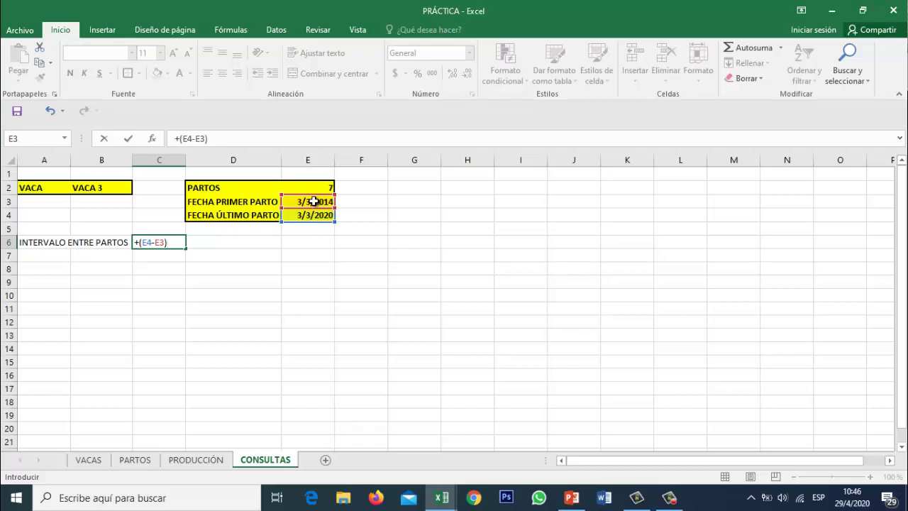
pyautogui.write('/')
pyautogui.write('(')
pyautogui.click(321, 187)
pyautogui.write('-1')
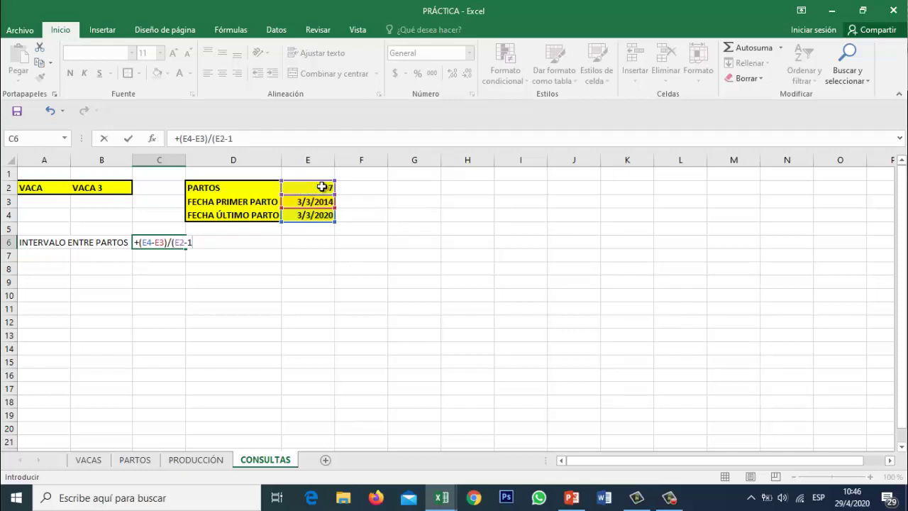
pyautogui.write(')')
pyautogui.press('Return')
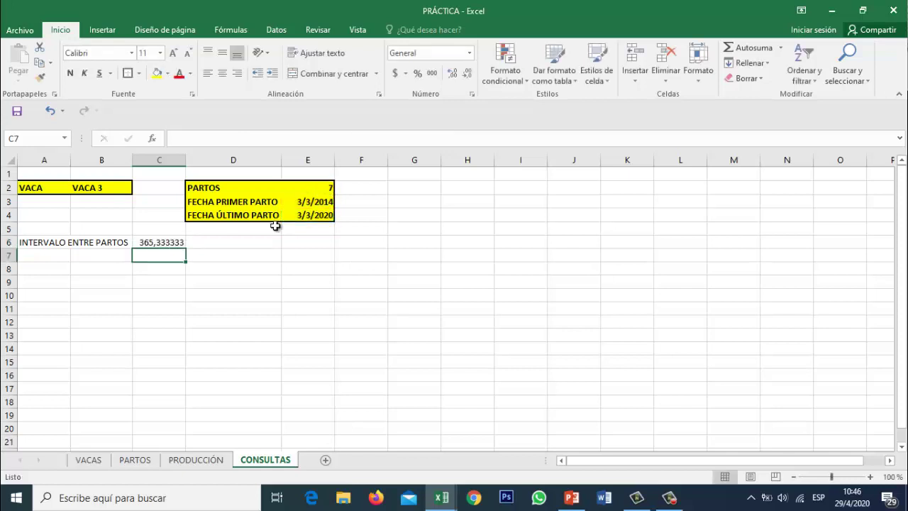
# Decrease C6's decimals three times so the interval displays as 365
pyautogui.click(155, 244)
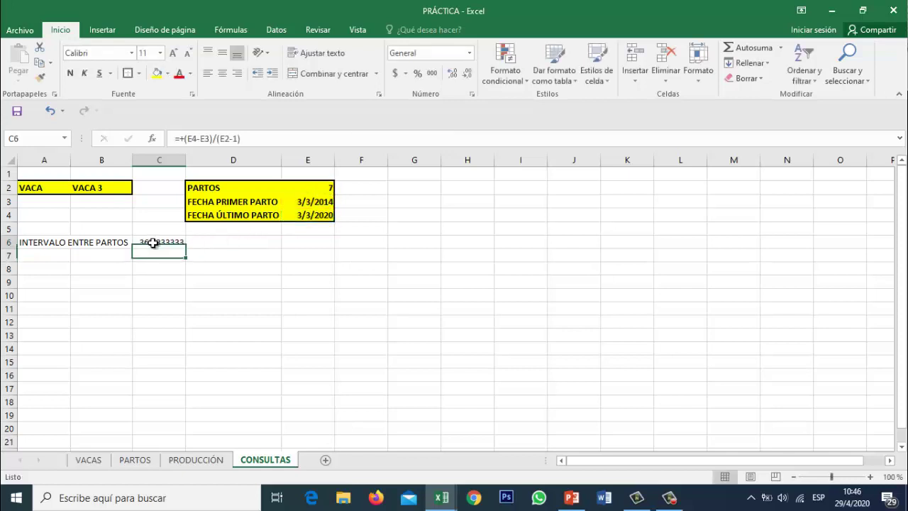
pyautogui.click(468, 77)
pyautogui.click(468, 77)
pyautogui.click(468, 77)
pyautogui.click(467, 77)
pyautogui.click(467, 76)
pyautogui.click(468, 76)
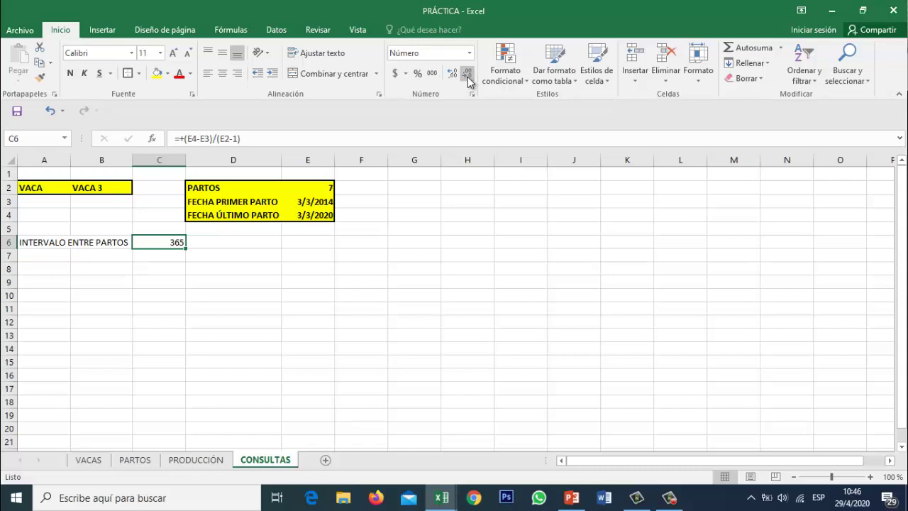
pyautogui.click(65, 258)
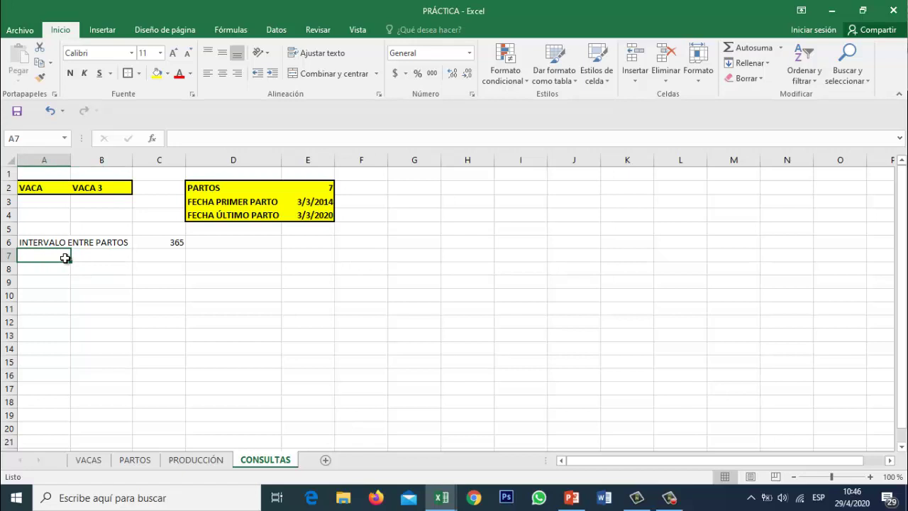
# Label A7 PESO PROM CRIAS MACHO
pyautogui.write('PESO ')
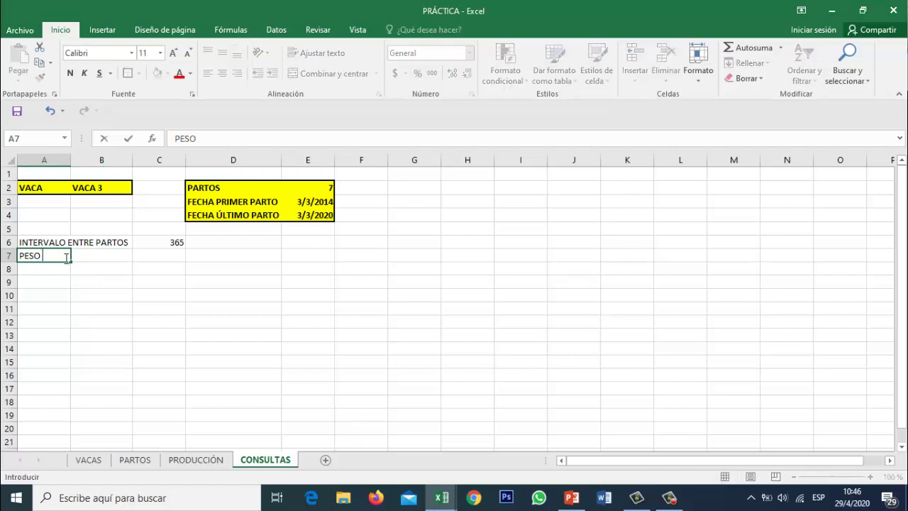
pyautogui.write('PROM M')
pyautogui.press('BackSpace')
pyautogui.write('O')
pyautogui.press('BackSpace')
pyautogui.write('CRI')
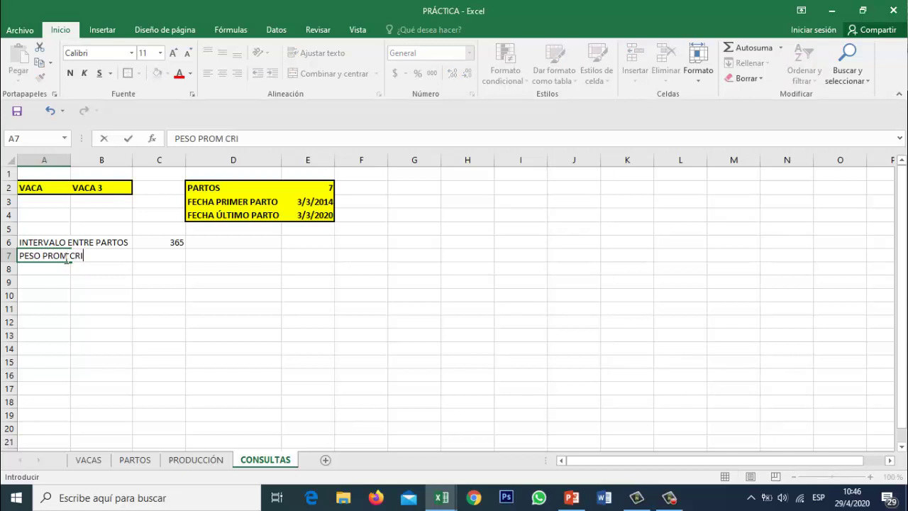
pyautogui.write('ASMA')
pyautogui.press('BackSpace')
pyautogui.press('BackSpace')
pyautogui.write('MACHO')
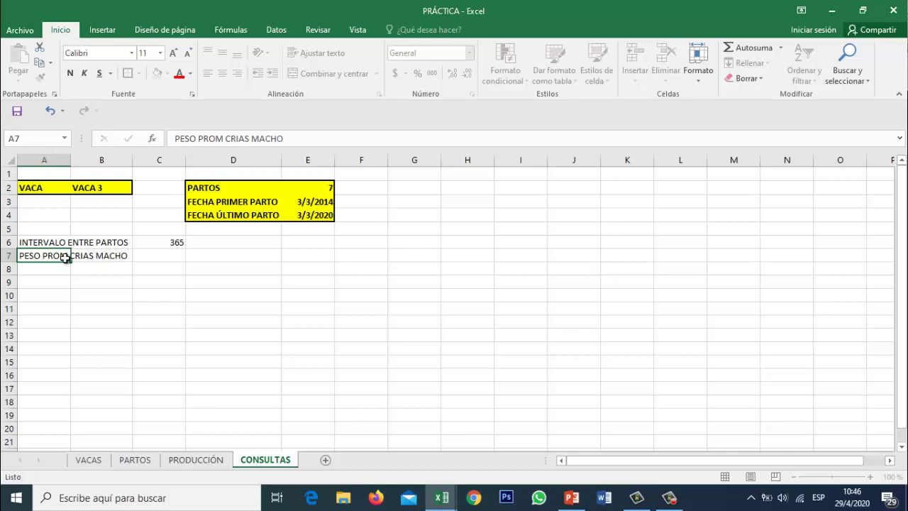
pyautogui.press('Return')
# Label A8 PESO PROM CRIAS HEMBRA and A9 PESO PROM TOTAL
pyautogui.write('PESO PROM CRIAS MACHO')
pyautogui.click(127, 269)
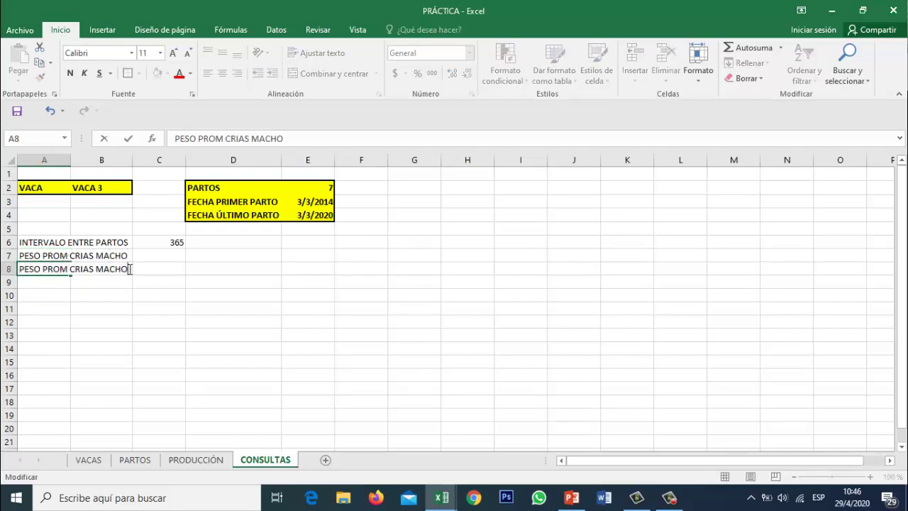
pyautogui.press('BackSpace')
pyautogui.press('BackSpace')
pyautogui.press('BackSpace')
pyautogui.press('BackSpace')
pyautogui.press('BackSpace')
pyautogui.write('HEM')
pyautogui.write('BRA')
pyautogui.press('Return')
pyautogui.write('PESO')
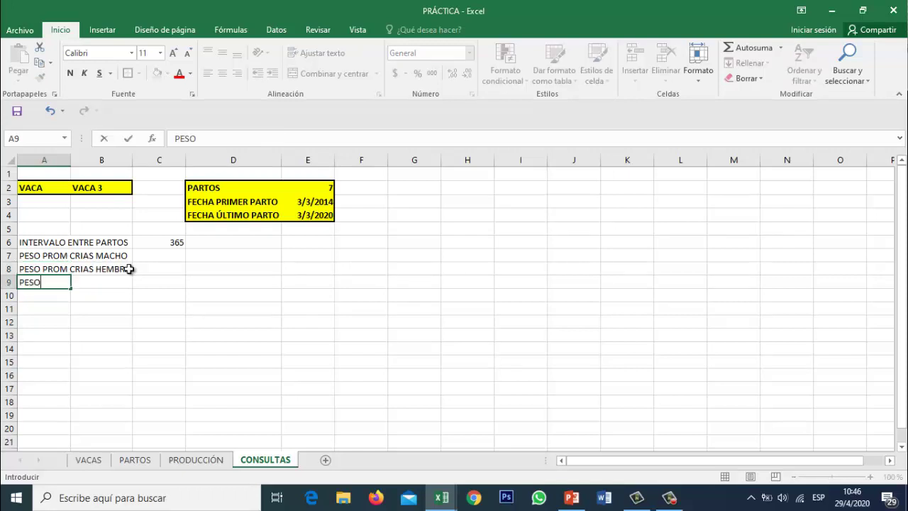
pyautogui.write(' PROM TO')
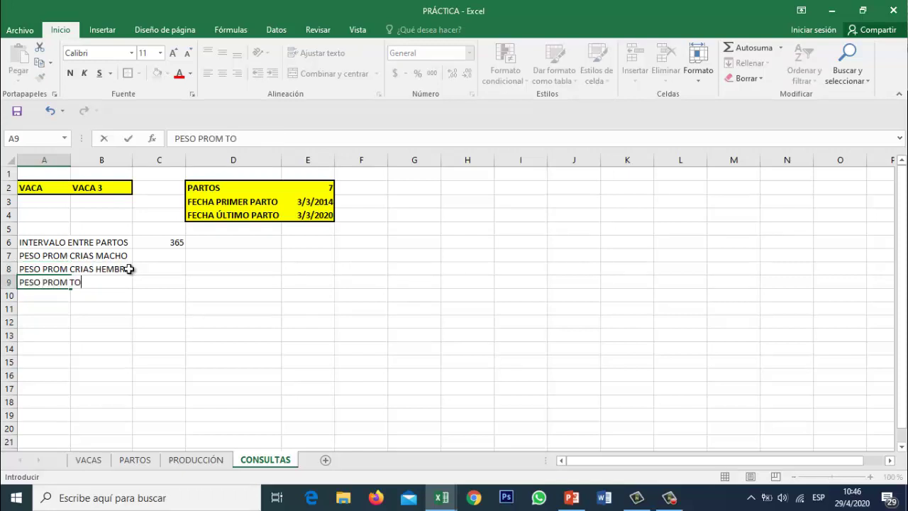
pyautogui.write('TAL')
pyautogui.press('Return')
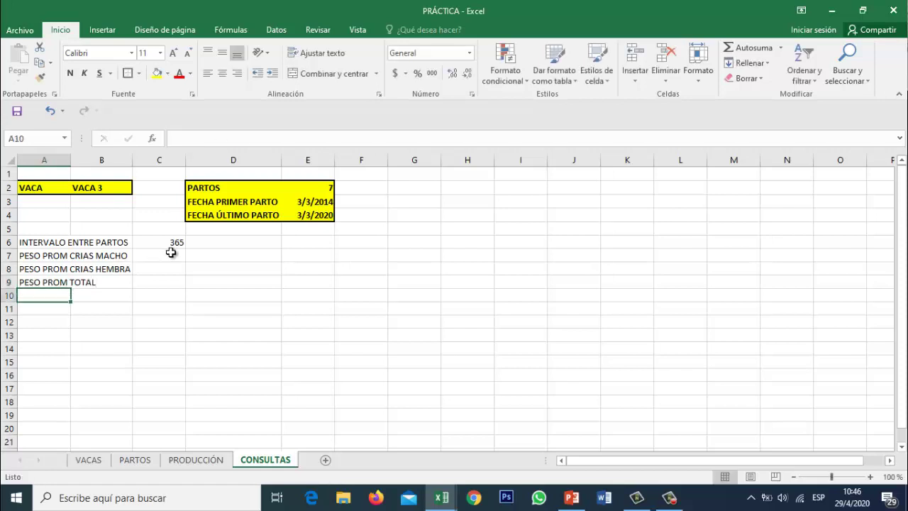
pyautogui.click(165, 256)
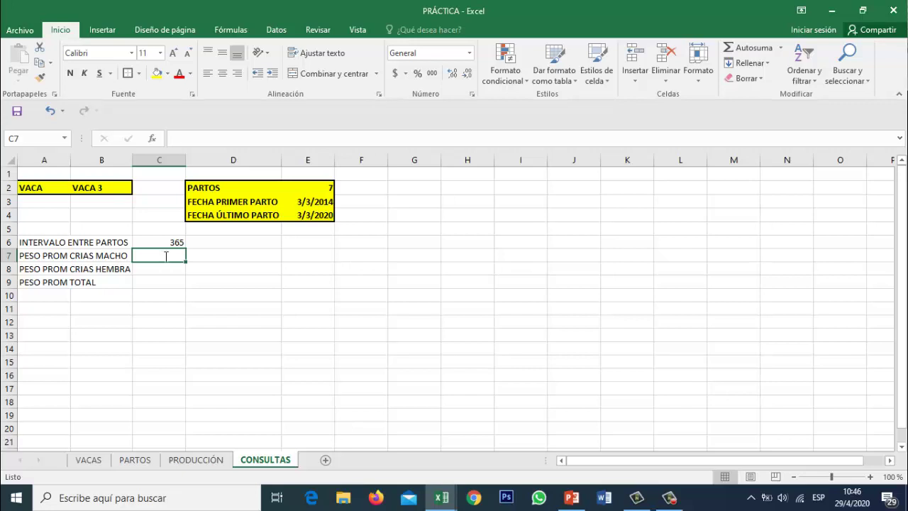
# Start C7 with +PROMEDIO.SI.CONJUNTO( averaging PARTOS column F (PESO_NACIM_CRIA)
pyautogui.write('+')
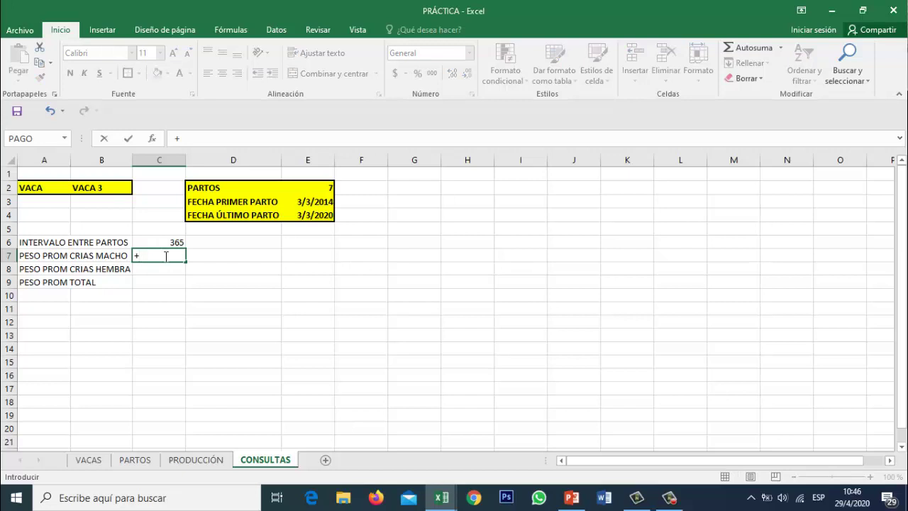
pyautogui.write('PROMEDIO')
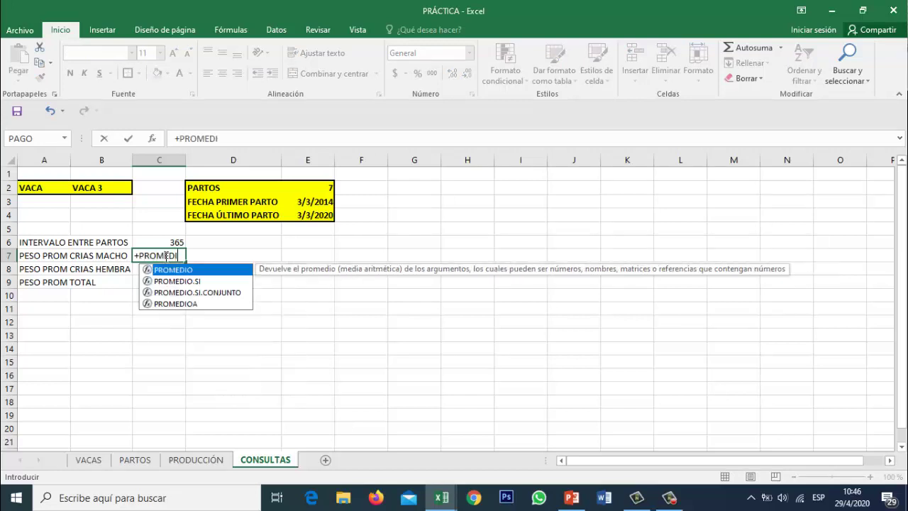
pyautogui.click(201, 295)
pyautogui.doubleClick(201, 294)
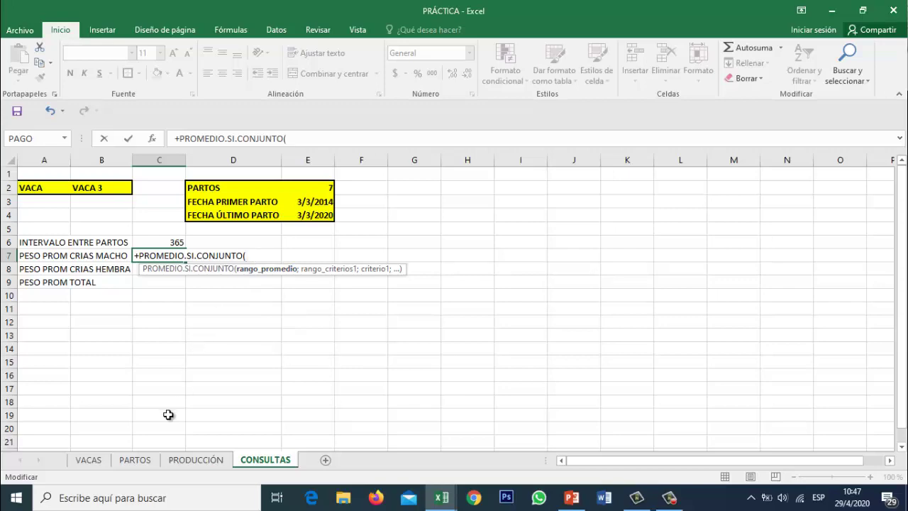
pyautogui.click(135, 460)
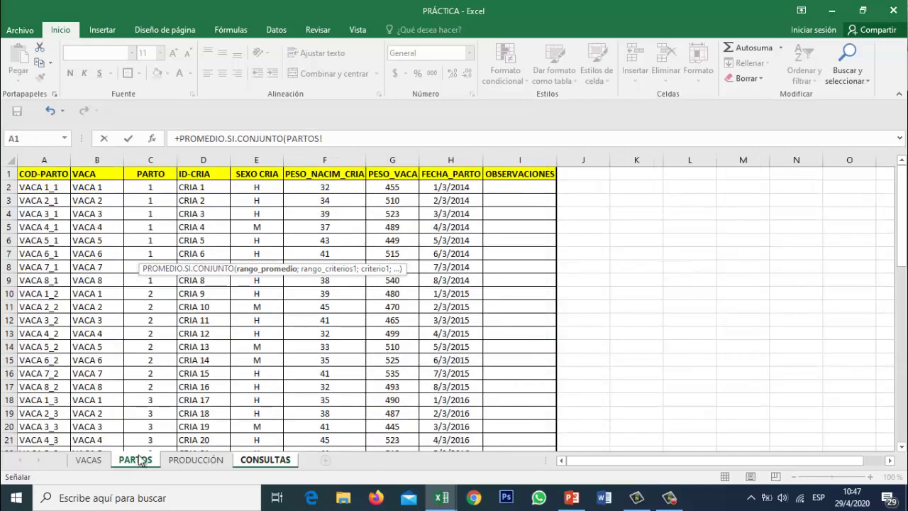
pyautogui.click(326, 156)
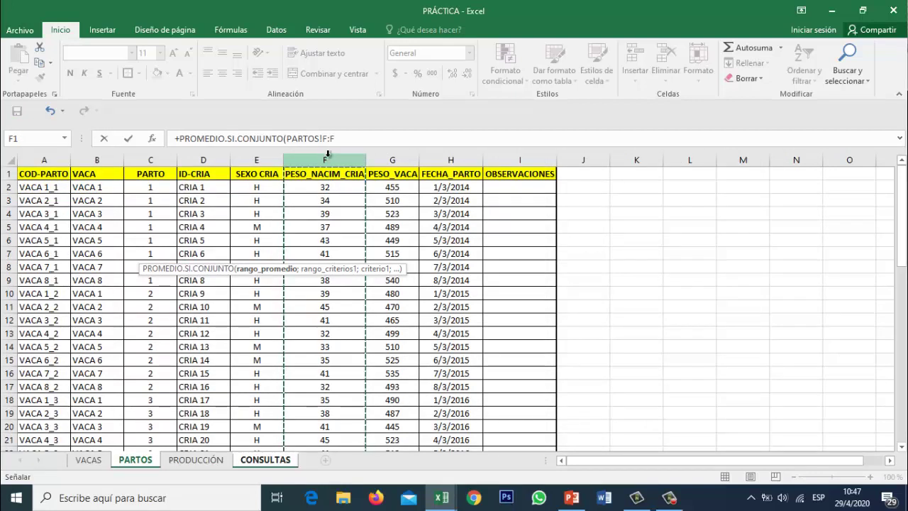
pyautogui.click(361, 139)
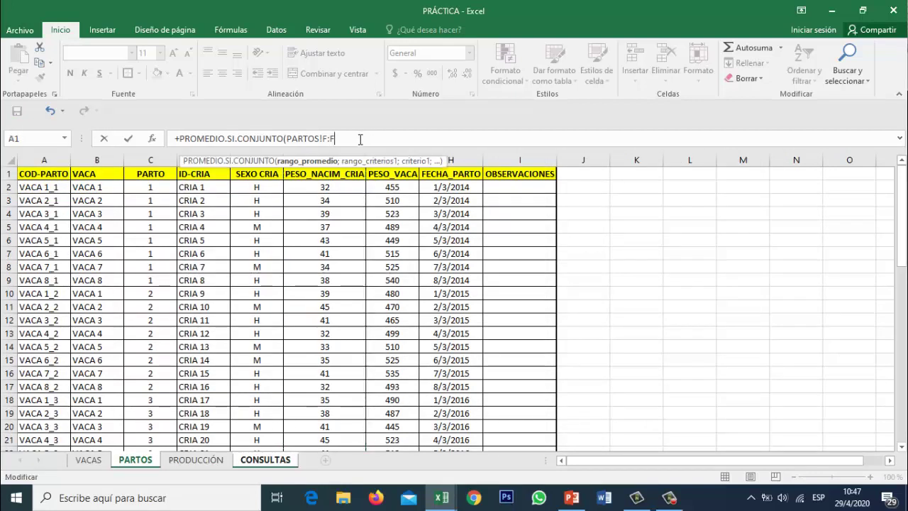
pyautogui.write(';')
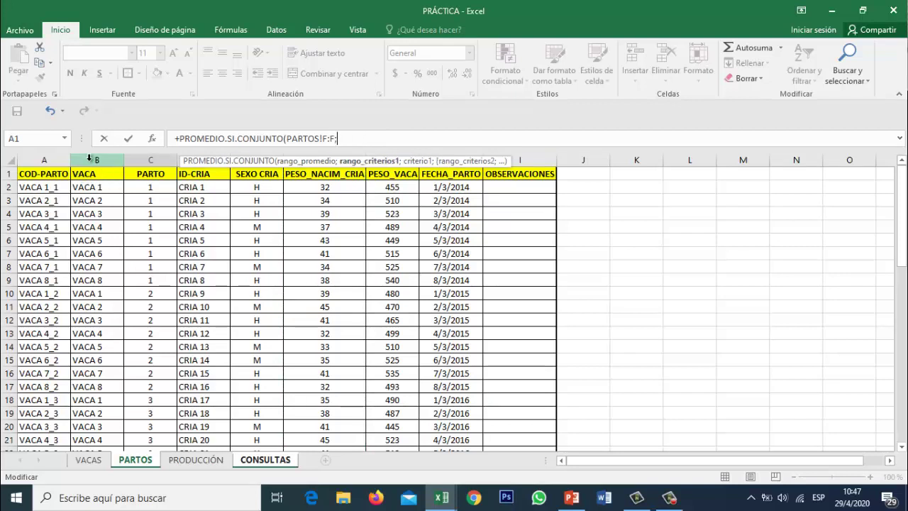
# Add PARTOS!B:B as first criteria range with the absolute criterion CONSULTAS!$B$2
pyautogui.click(88, 157)
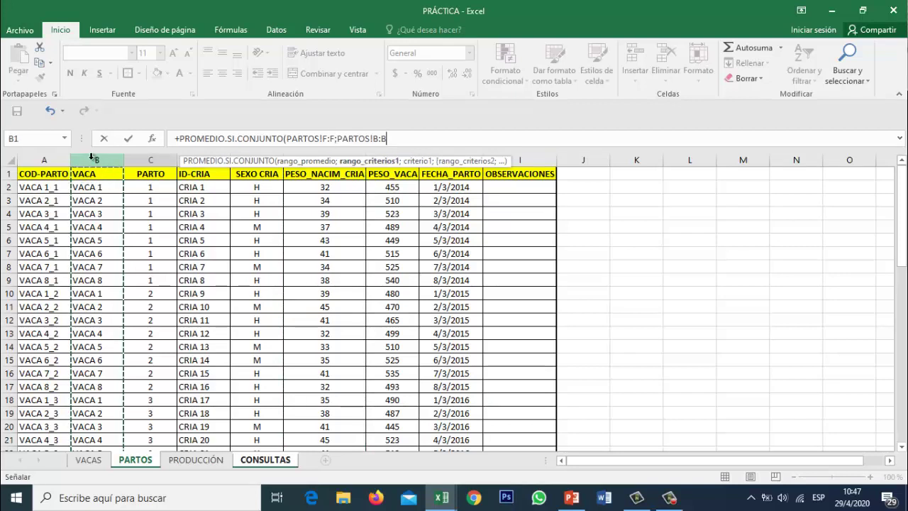
pyautogui.click(395, 139)
pyautogui.write(';')
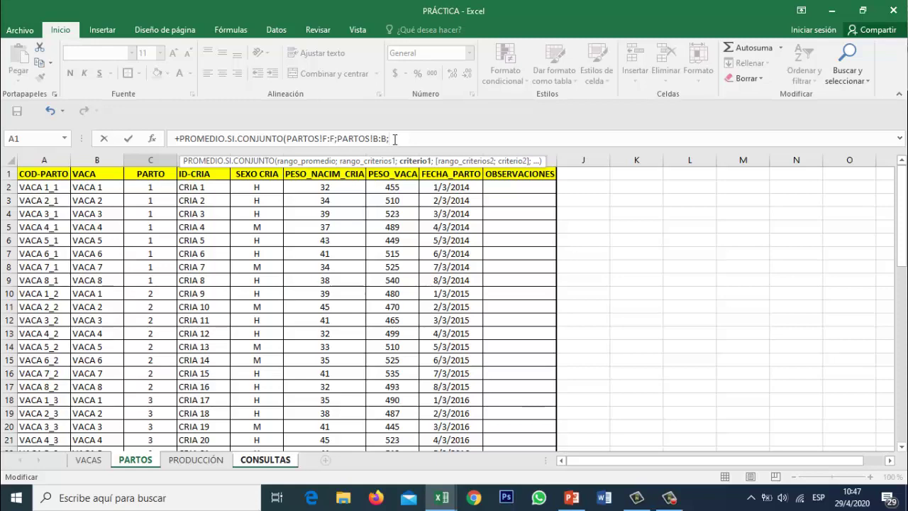
pyautogui.click(269, 461)
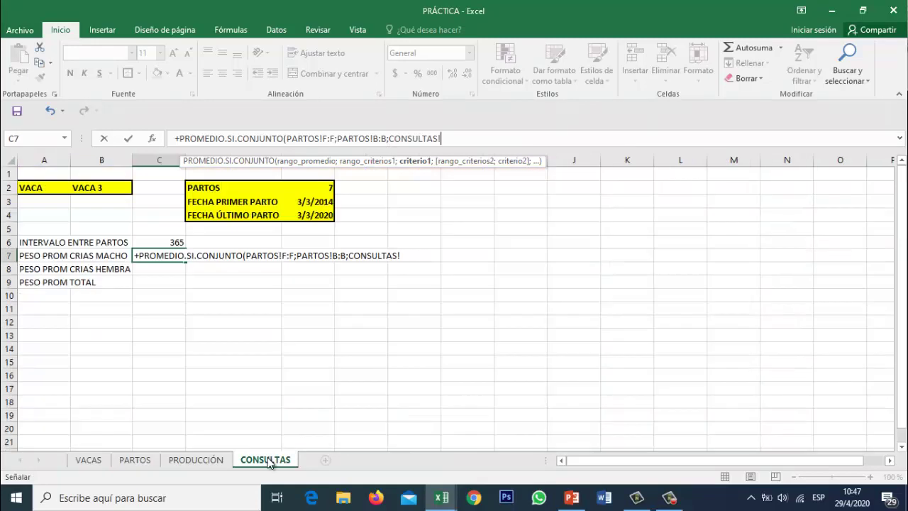
pyautogui.click(115, 188)
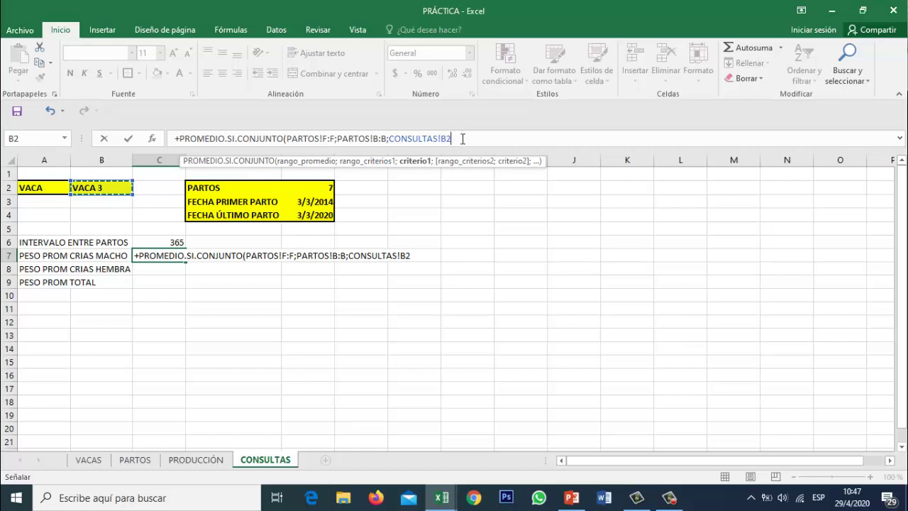
pyautogui.click(461, 140)
pyautogui.press('F4')
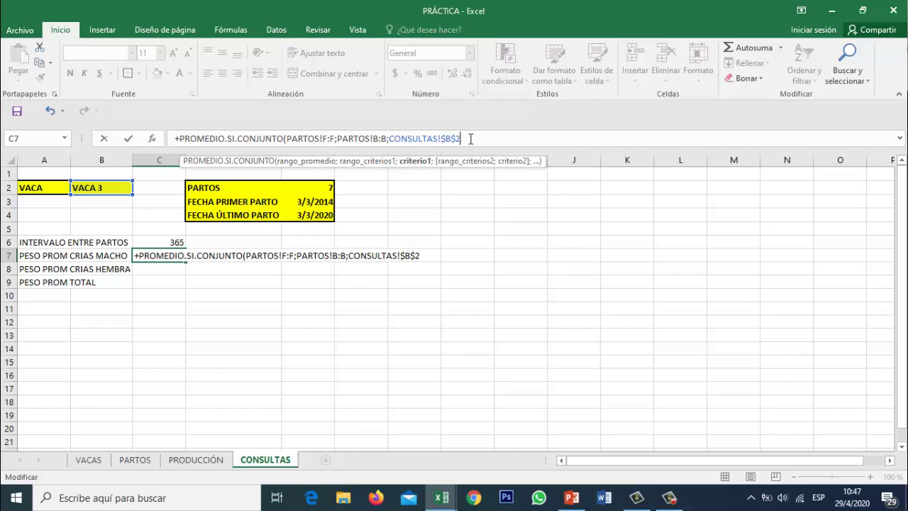
pyautogui.write(';')
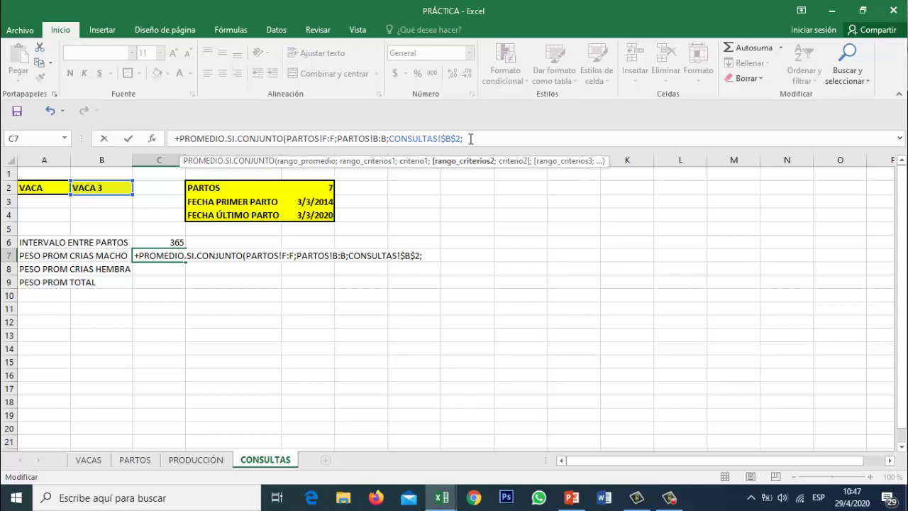
# Add PARTOS!E:E (SEXO CRIA) as the second criteria range
pyautogui.click(137, 459)
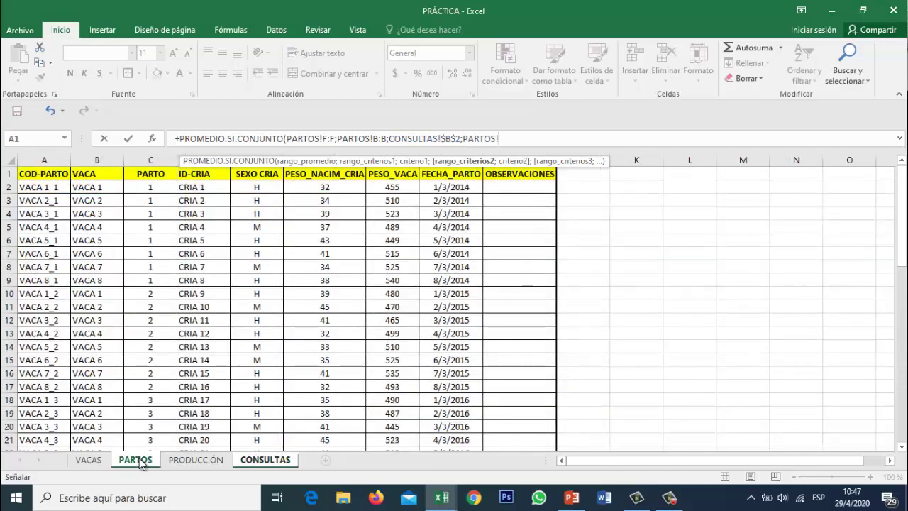
pyautogui.click(260, 153)
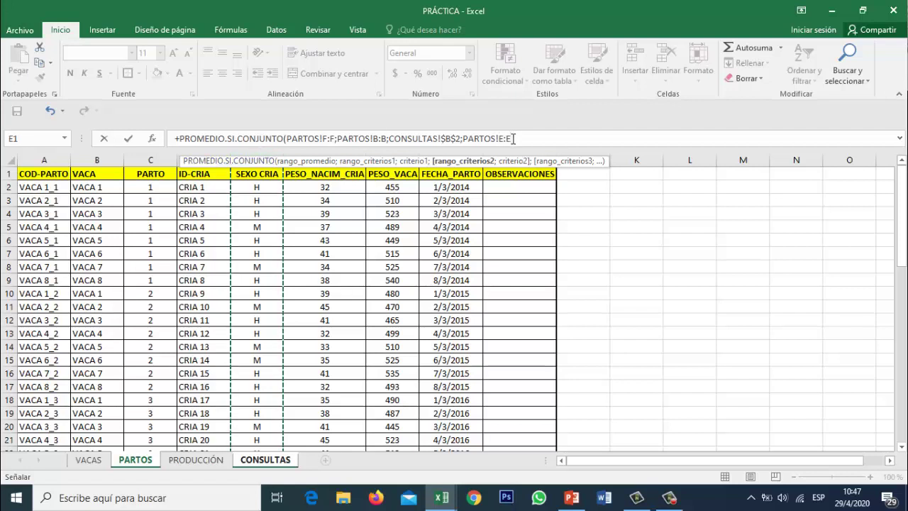
pyautogui.click(512, 139)
pyautogui.write(';"M')
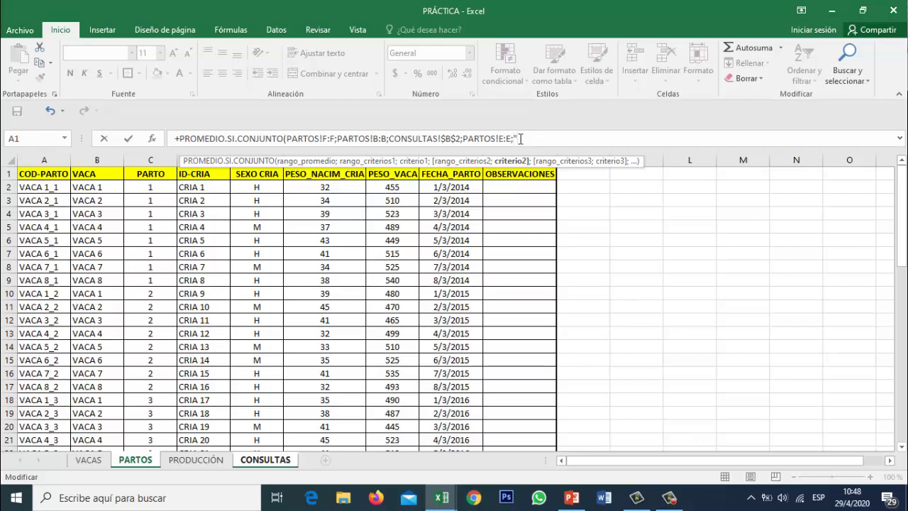
# Finish C7's male-calf average with criterion "M" as an array formula, shown as 36,67
pyautogui.write('M"')
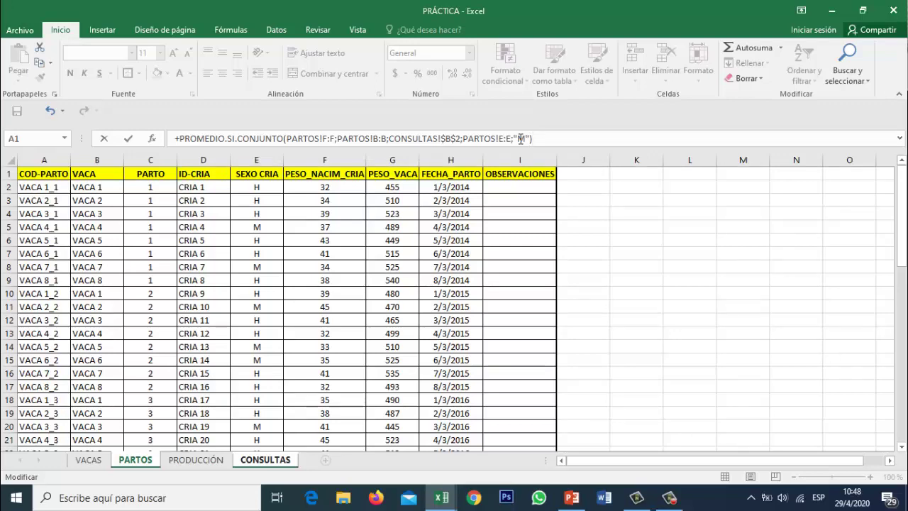
pyautogui.hotkey('ctrl', 'shift', 'Return')
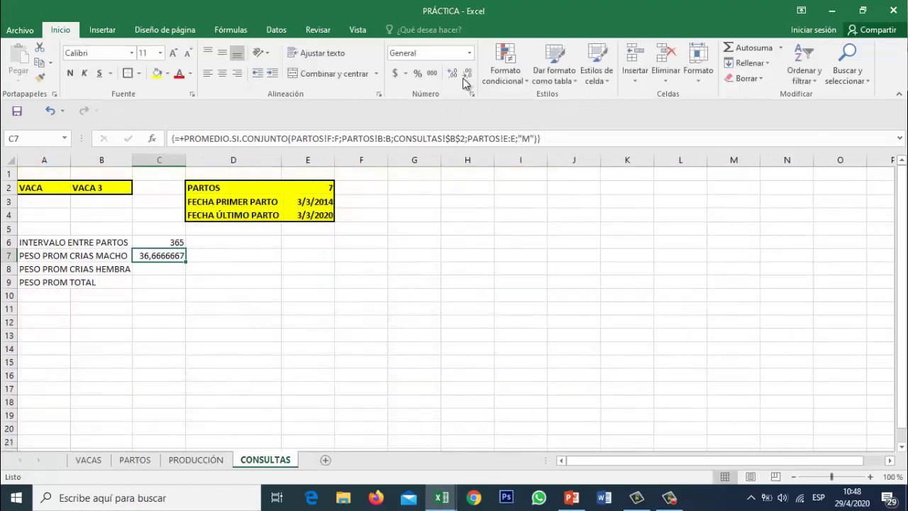
pyautogui.click(466, 75)
pyautogui.click(466, 75)
pyautogui.click(466, 75)
pyautogui.click(467, 75)
pyautogui.click(466, 75)
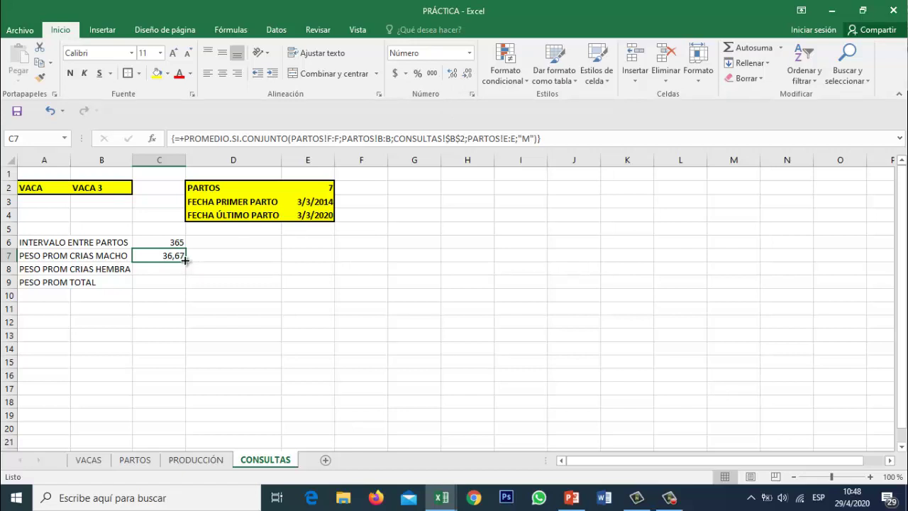
# Copy C7's average formula down into C8
pyautogui.moveTo(184, 260); pyautogui.dragTo(174, 274)
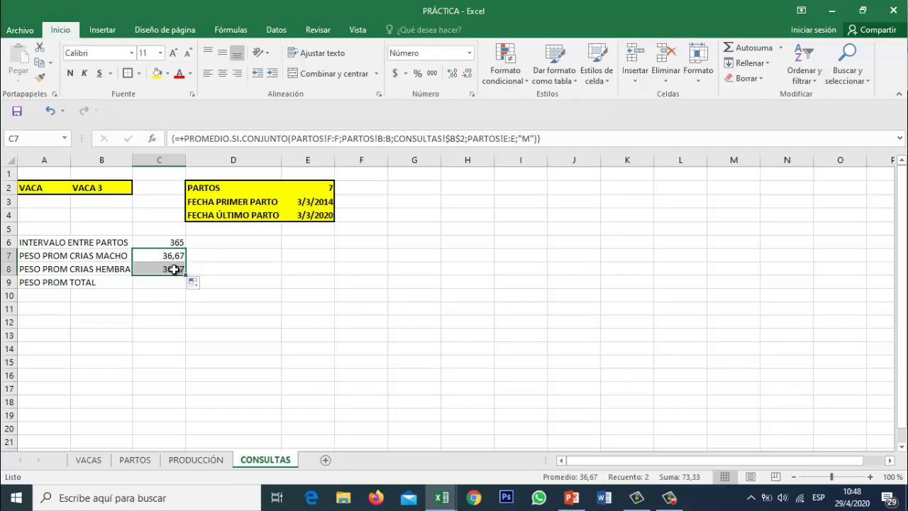
pyautogui.click(173, 270)
pyautogui.doubleClick(172, 281)
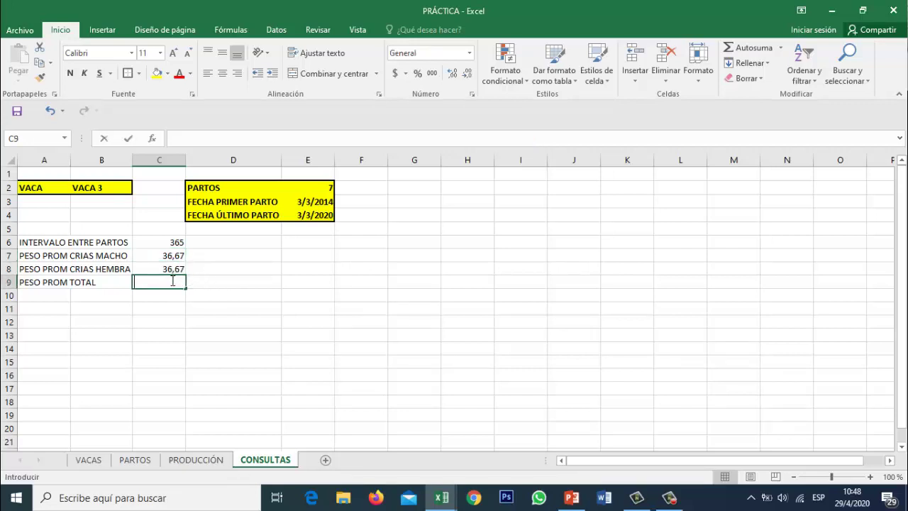
# Change C8's criterion from "M" to "H" so it averages female calves (38,50)
pyautogui.click(176, 270)
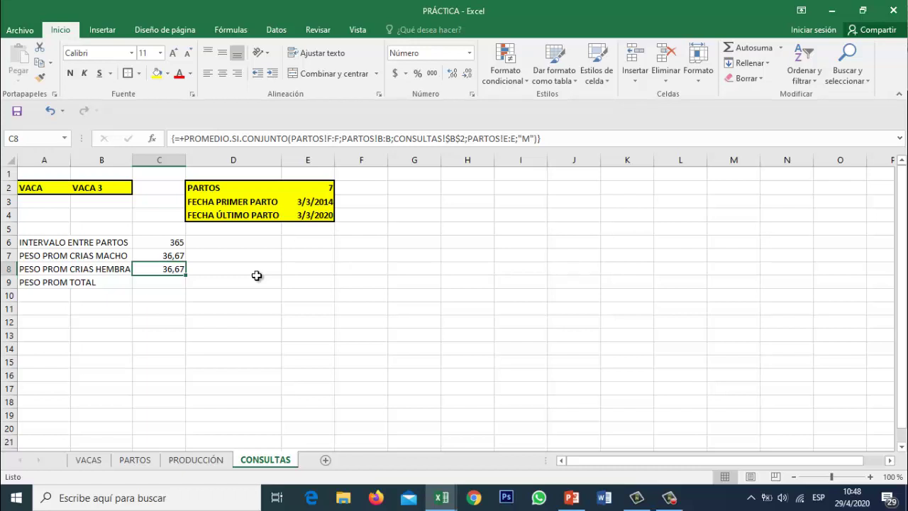
pyautogui.click(179, 256)
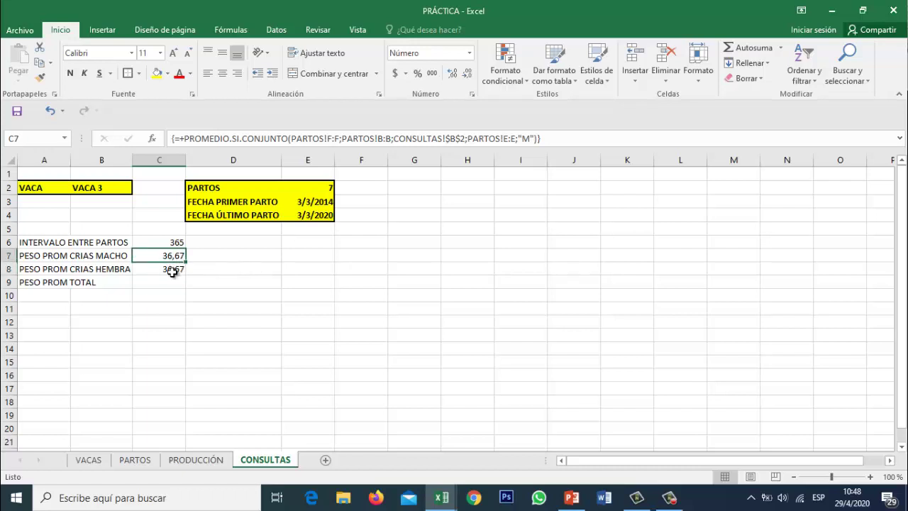
pyautogui.click(172, 271)
pyautogui.click(532, 139)
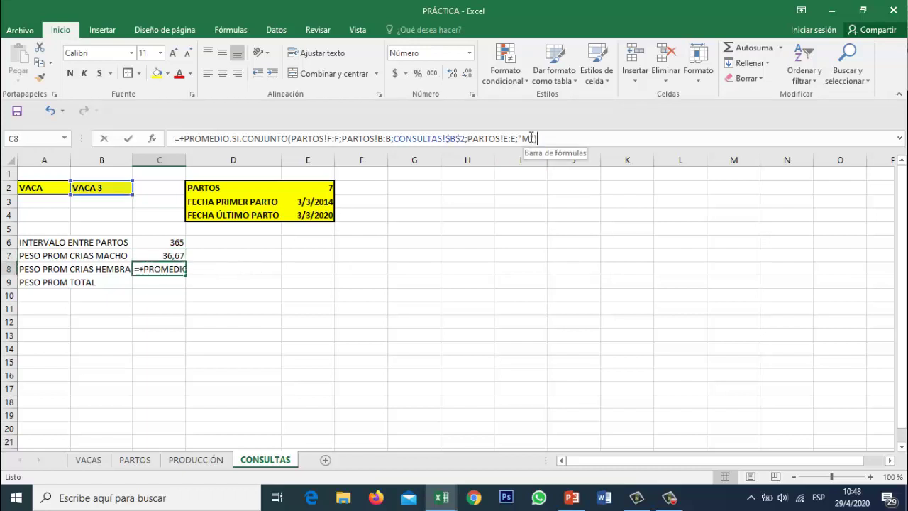
pyautogui.press('BackSpace')
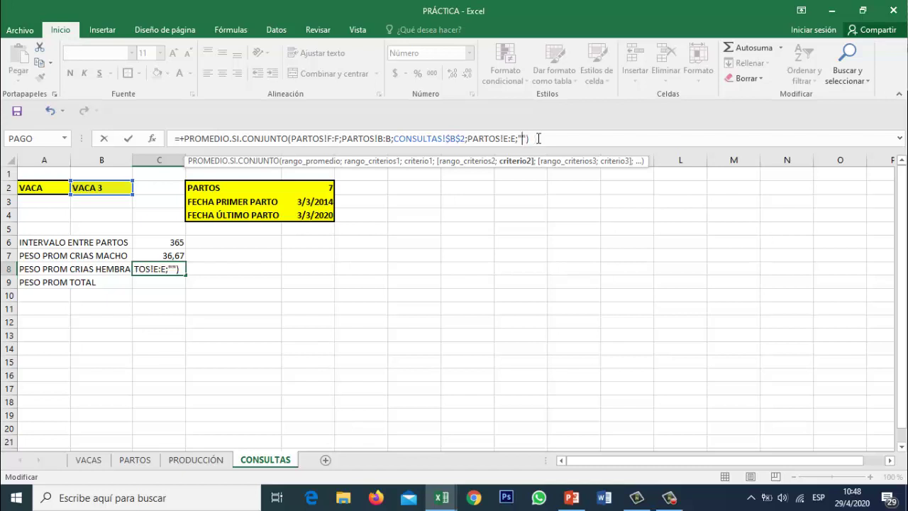
pyautogui.write('H')
pyautogui.click(548, 139)
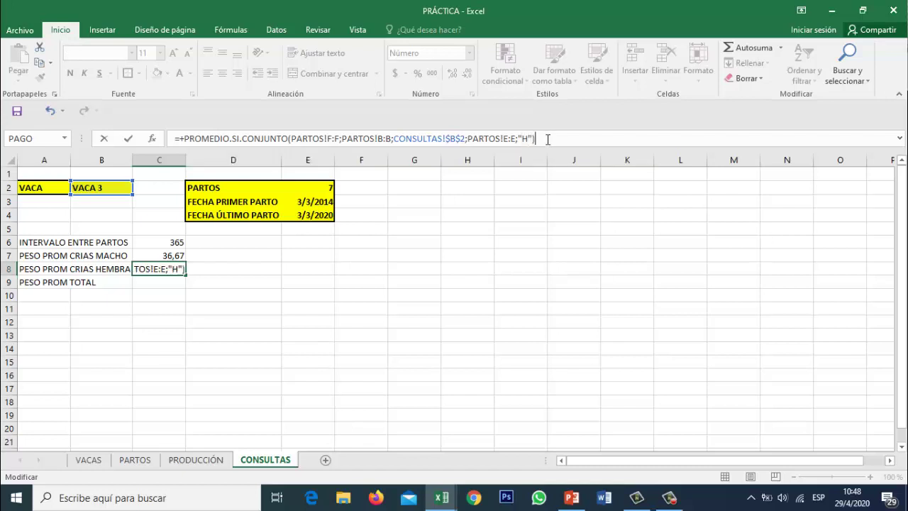
pyautogui.hotkey('ctrl', 'shift', 'Return')
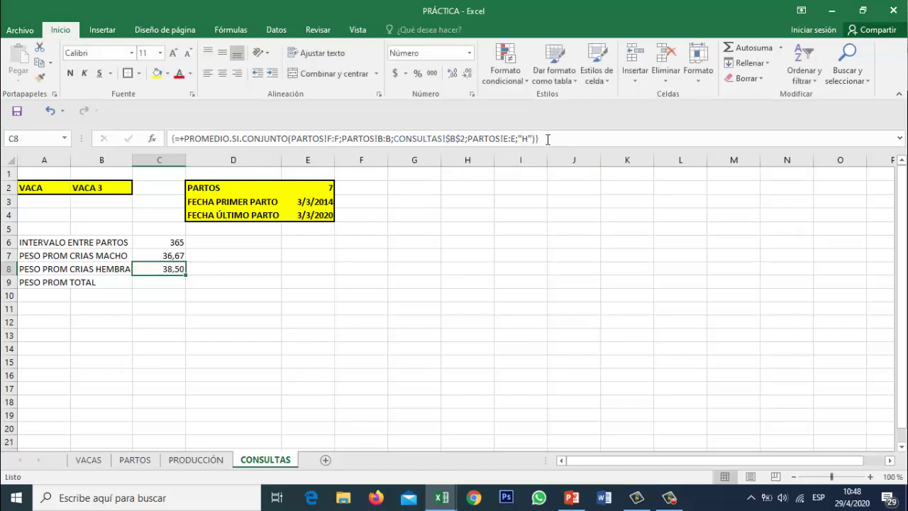
pyautogui.press('Up')
pyautogui.press('Down')
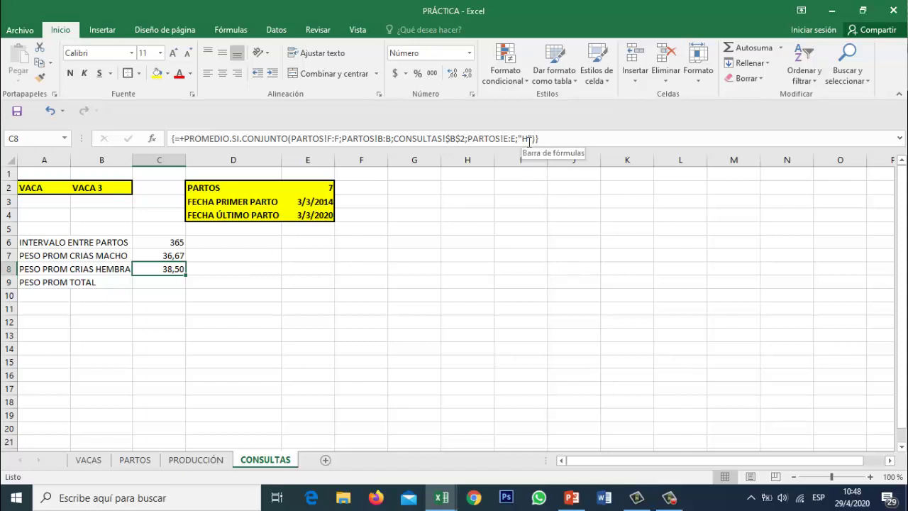
# Enter +PROMEDIO(C7:C8) in C9 for the overall average of 37,58
pyautogui.click(156, 284)
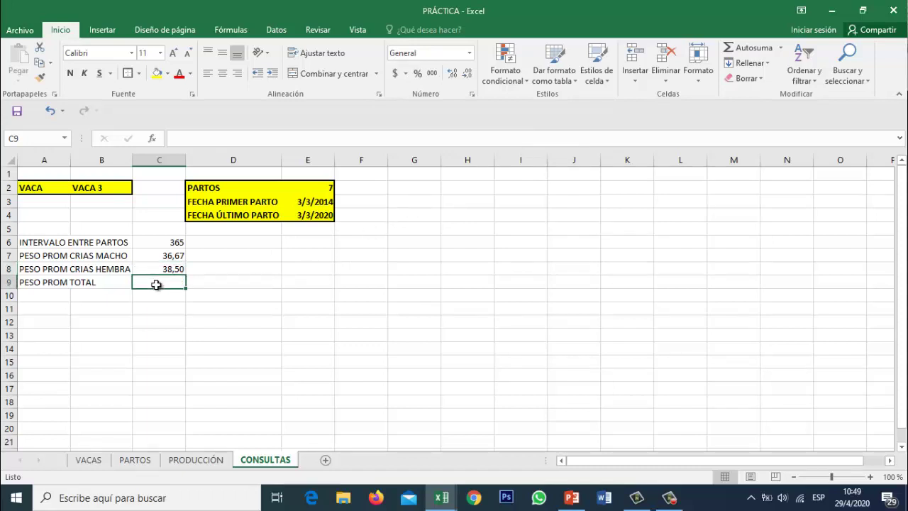
pyautogui.write('+')
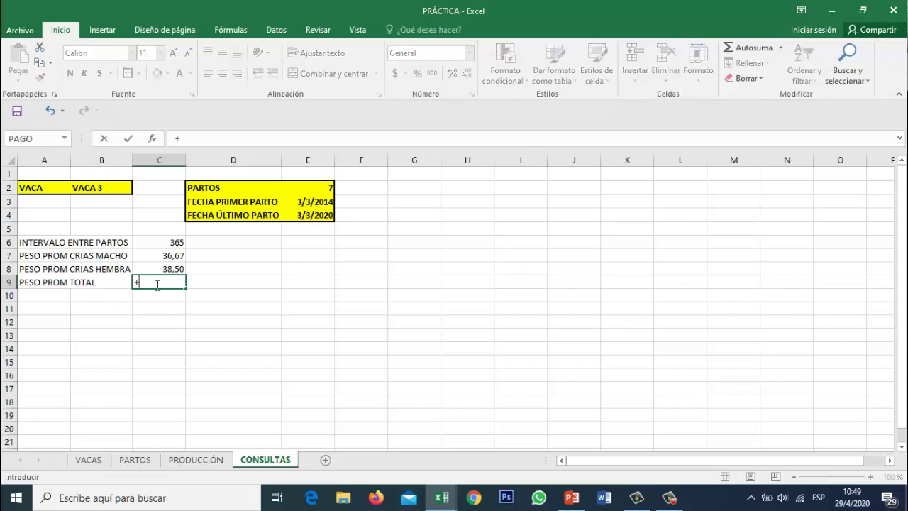
pyautogui.write('PROM')
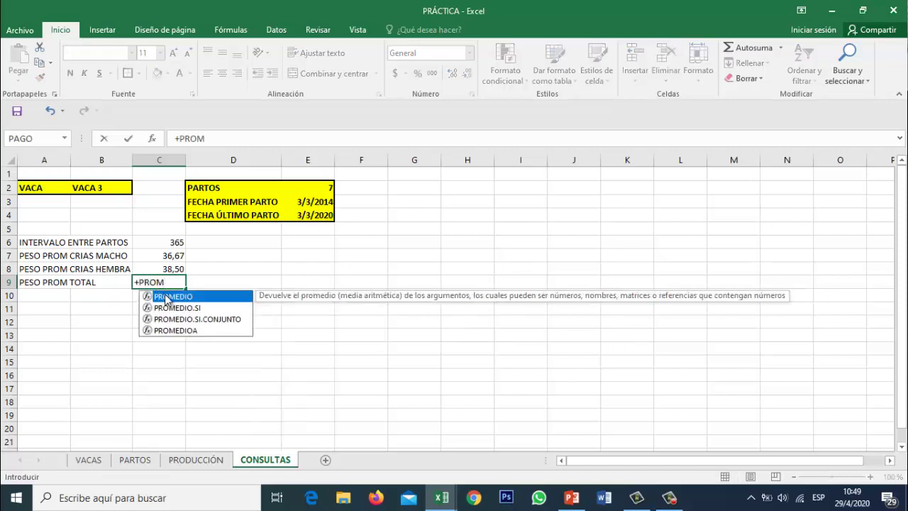
pyautogui.doubleClick(170, 298)
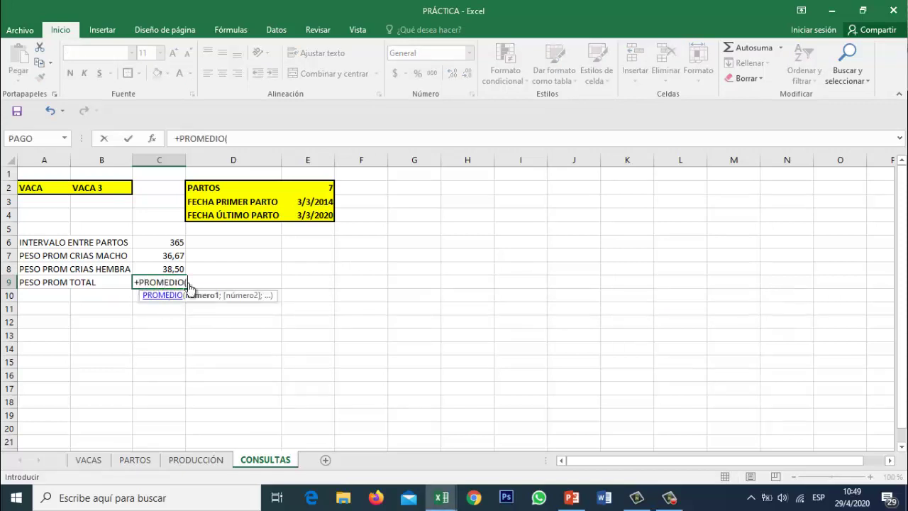
pyautogui.click(179, 259)
pyautogui.moveTo(180, 260); pyautogui.dragTo(178, 270)
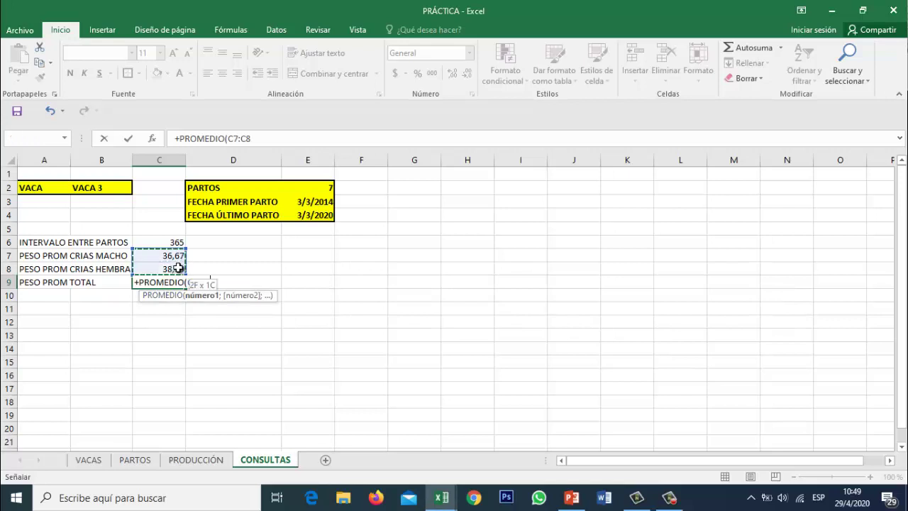
pyautogui.click(261, 142)
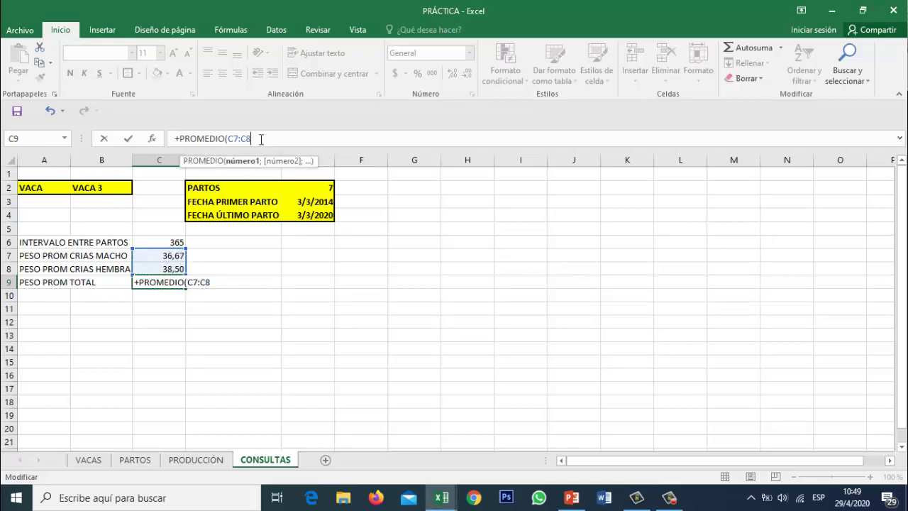
pyautogui.write(')')
pyautogui.press('Return')
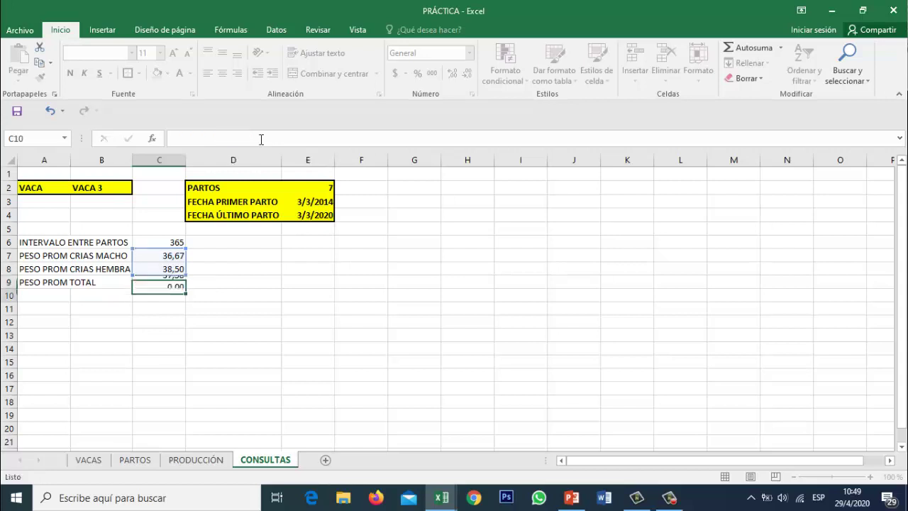
pyautogui.click(171, 282)
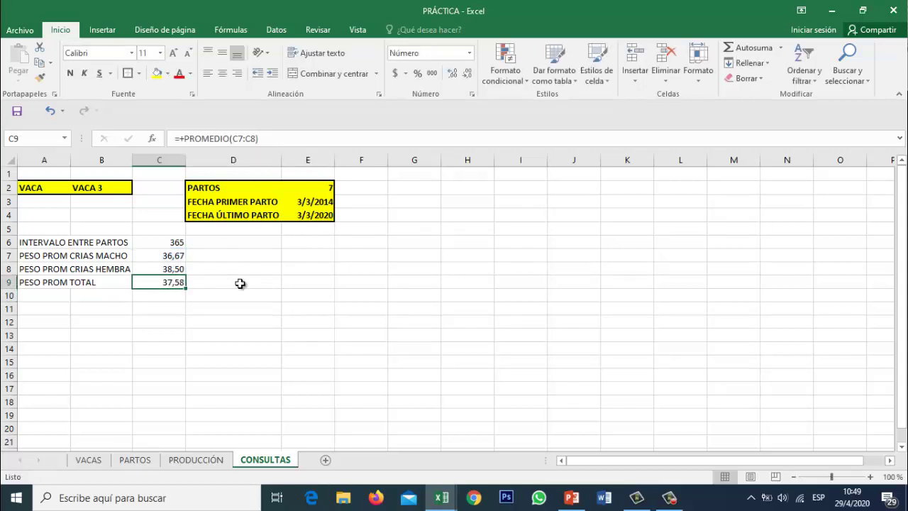
pyautogui.moveTo(32, 243); pyautogui.dragTo(162, 284)
# Give the A6:C9 summary stats a yellow fill and bold text
pyautogui.click(157, 73)
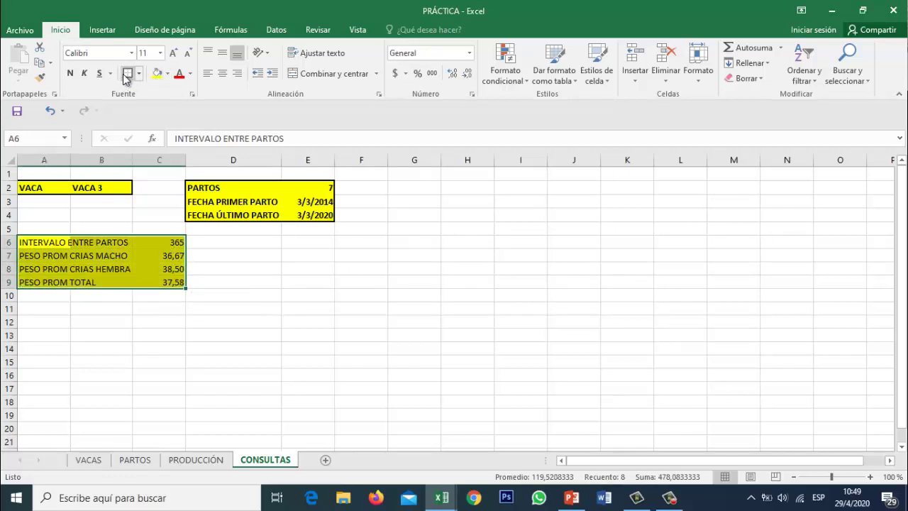
pyautogui.click(69, 73)
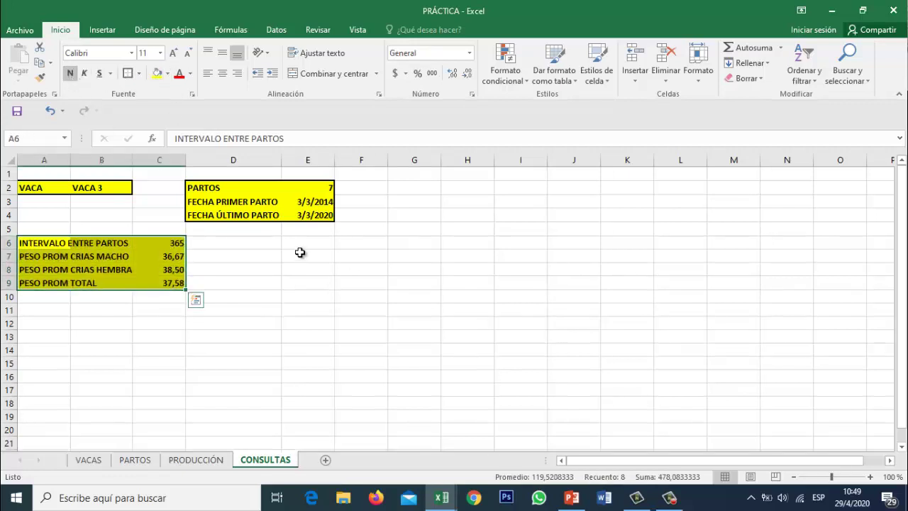
pyautogui.click(293, 243)
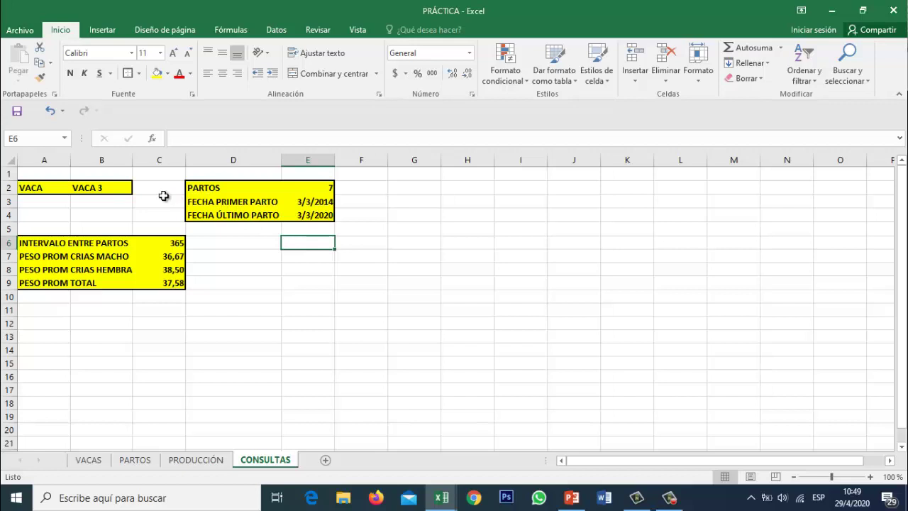
# Choose VACA 1 from the cow dropdown in B2
pyautogui.click(128, 190)
pyautogui.click(138, 188)
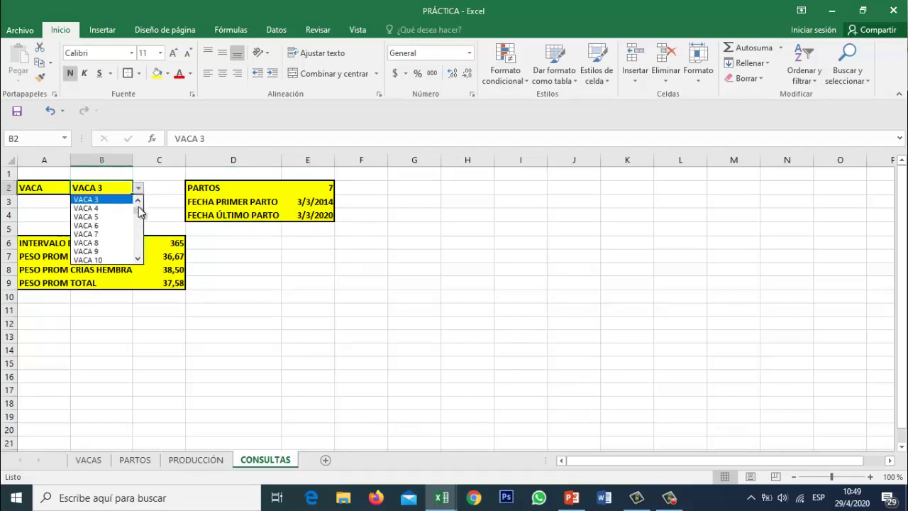
pyautogui.click(85, 200)
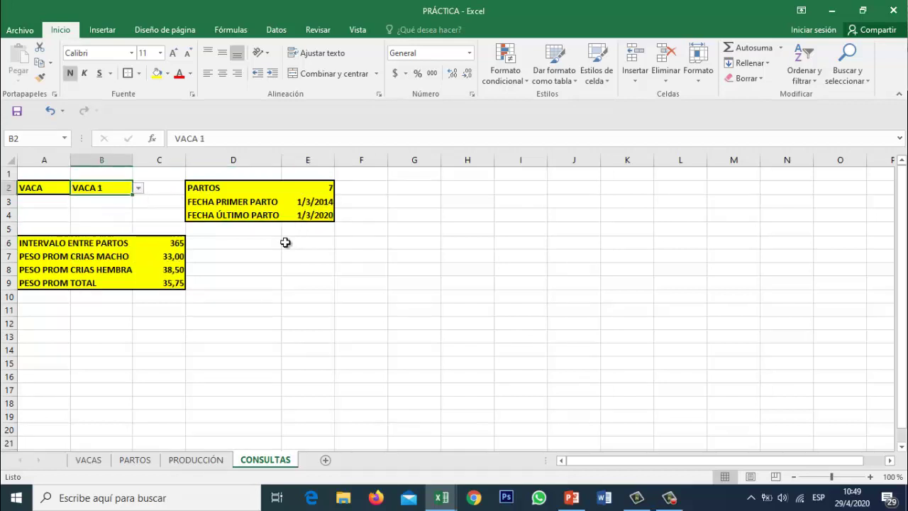
pyautogui.click(318, 245)
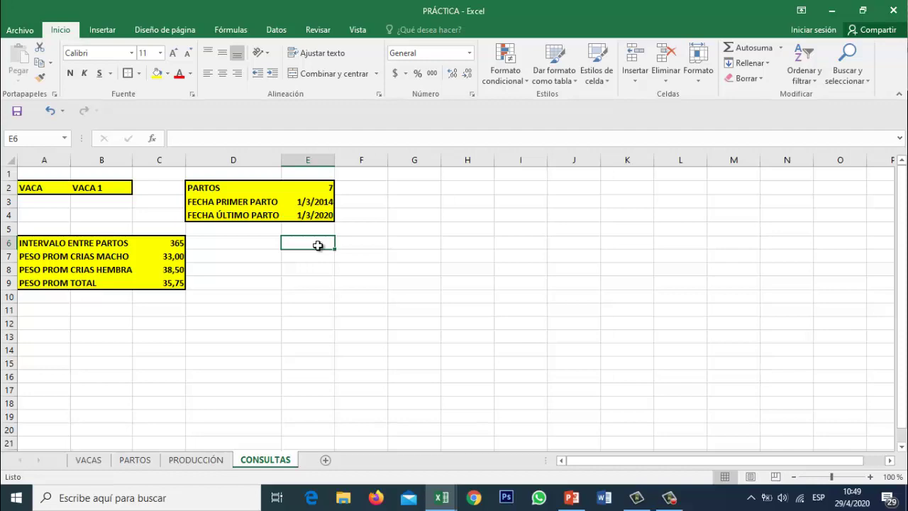
# Copy the PARTO–OBSERVACIONES headers from PARTOS into E6, keeping source column widths
pyautogui.click(140, 460)
pyautogui.moveTo(146, 176); pyautogui.dragTo(500, 173)
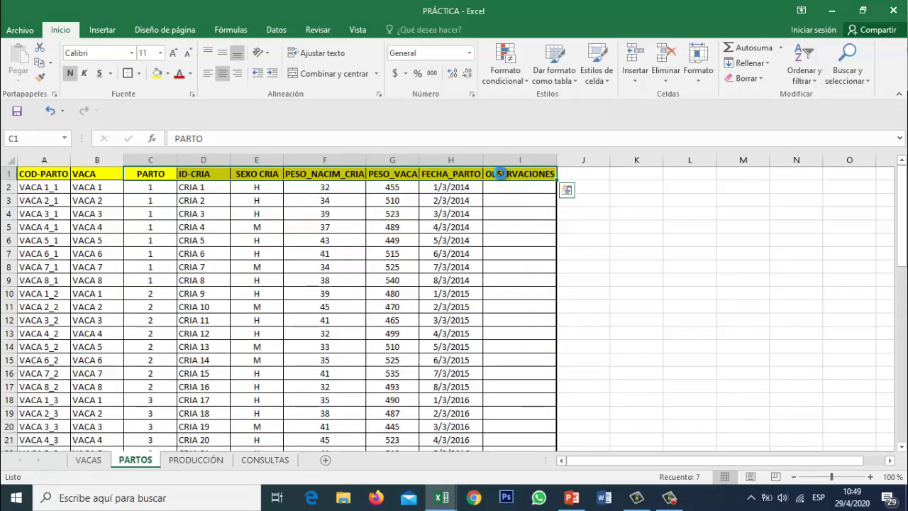
pyautogui.hotkey('ctrl', 'c')
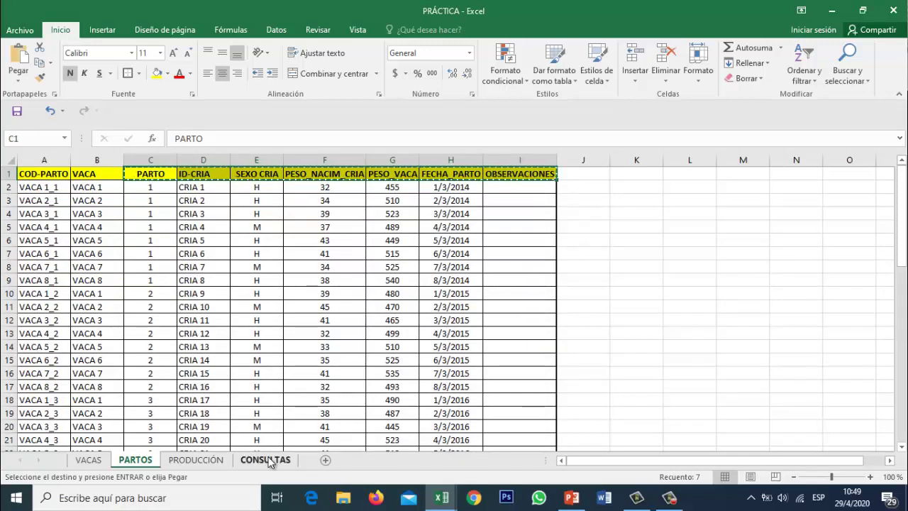
pyautogui.click(266, 460)
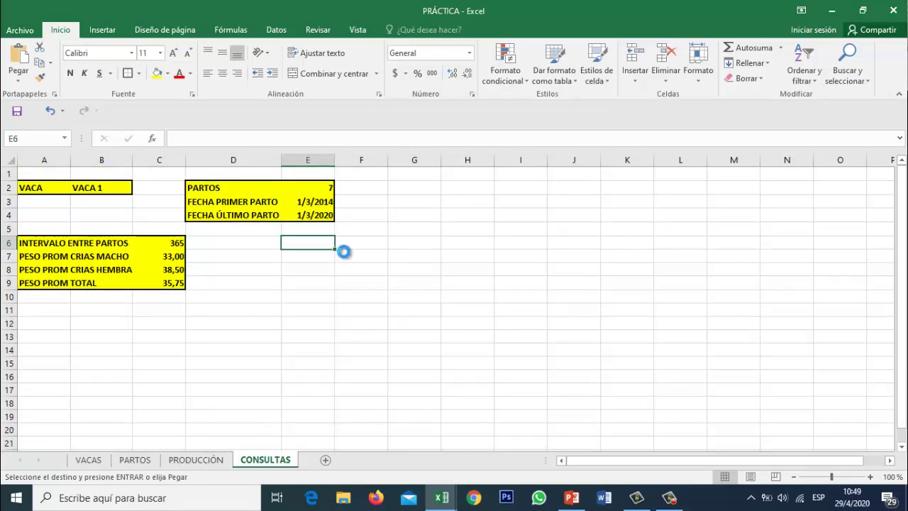
pyautogui.hotkey('ctrl', 'v')
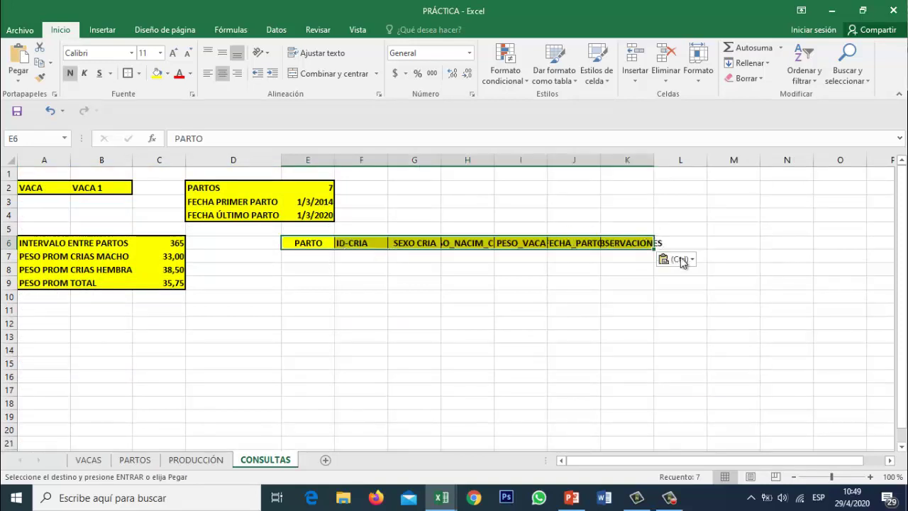
pyautogui.click(679, 260)
pyautogui.click(690, 306)
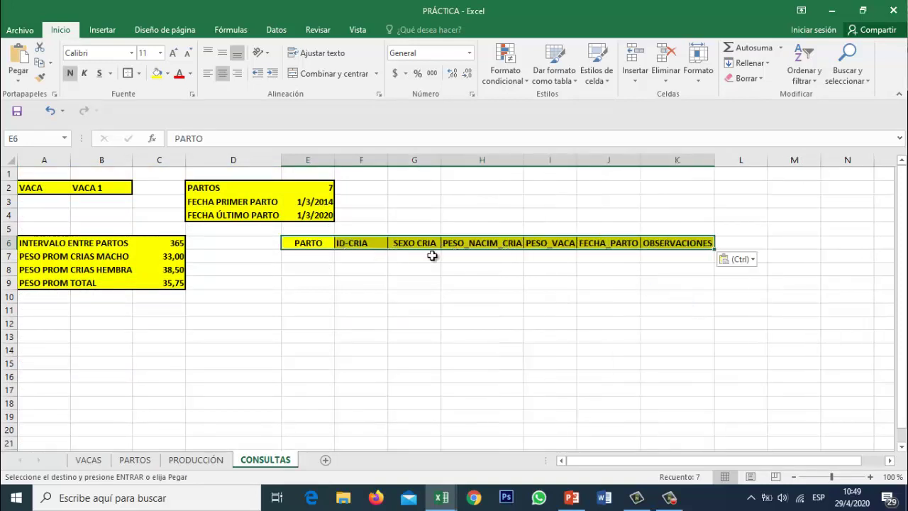
pyautogui.click(358, 256)
# Number the births 1 through 7 in E7:E13 under PARTO
pyautogui.click(305, 259)
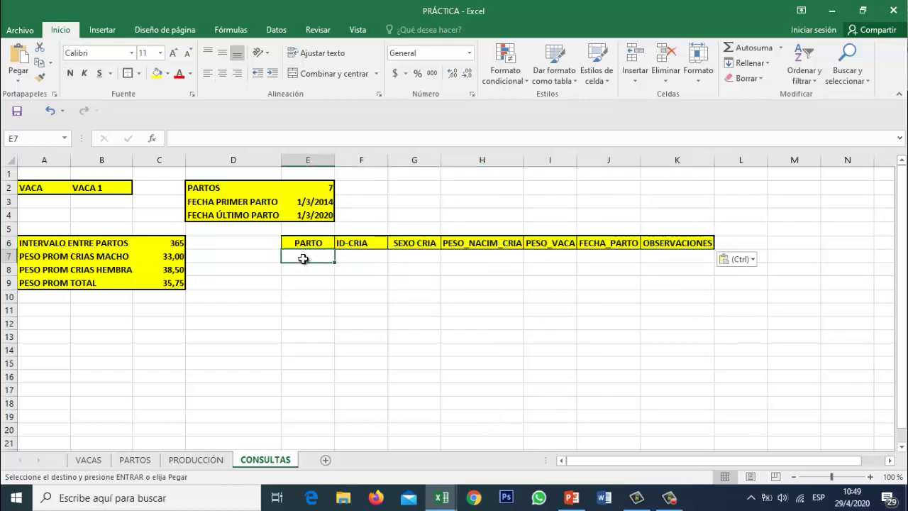
pyautogui.write('1')
pyautogui.press('Return')
pyautogui.write('2')
pyautogui.press('Return')
pyautogui.write('3')
pyautogui.press('Return')
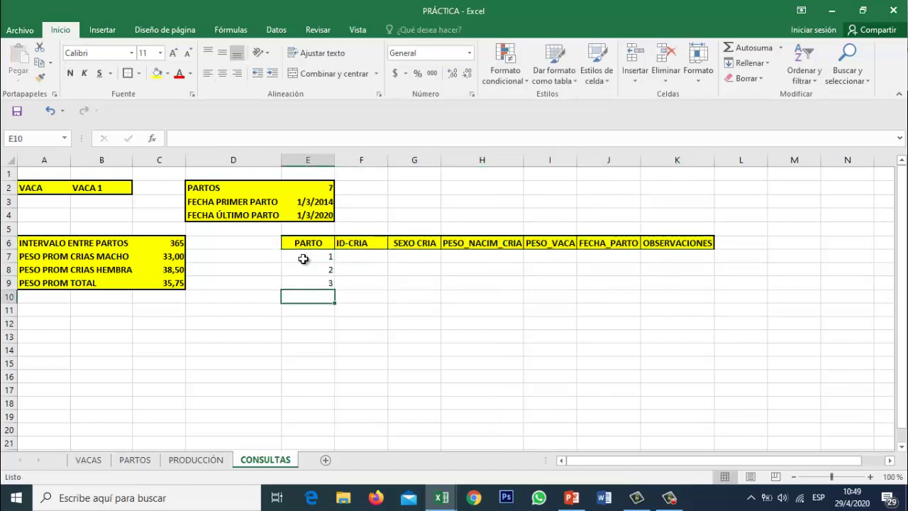
pyautogui.write('4')
pyautogui.press('Return')
pyautogui.write('5')
pyautogui.press('Return')
pyautogui.write('6')
pyautogui.press('Return')
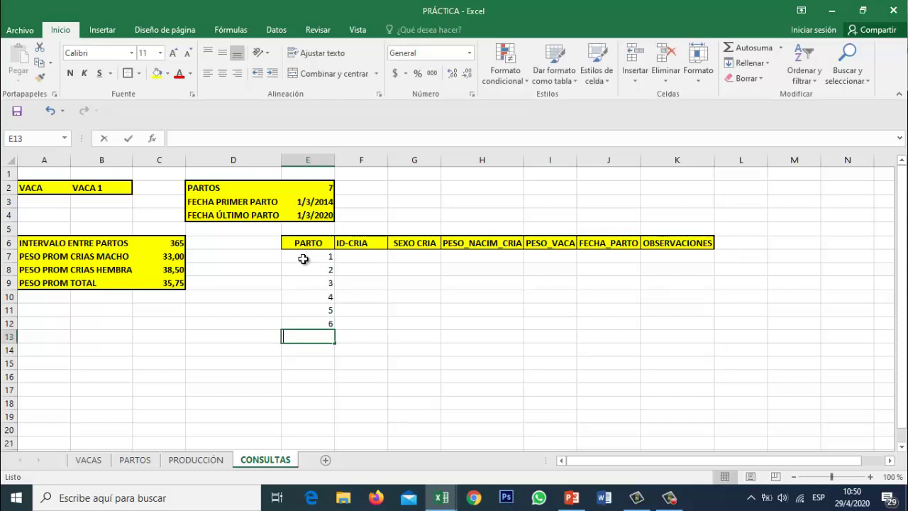
pyautogui.write('7')
pyautogui.press('Tab')
pyautogui.press('Up')
pyautogui.press('Up')
pyautogui.press('Up')
pyautogui.press('Up')
pyautogui.press('Up')
pyautogui.press('Up')
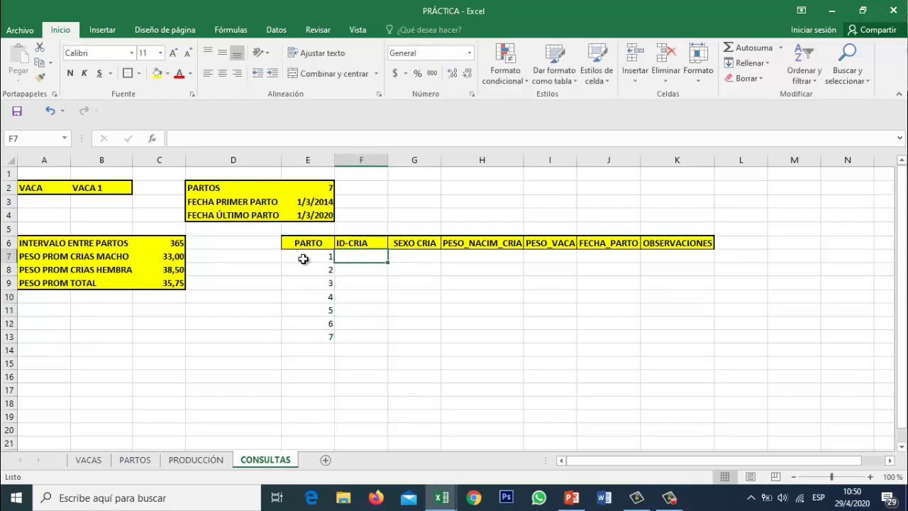
# Start a BUSCARV in F7 whose lookup key joins $B$2 with $E7
pyautogui.write('+')
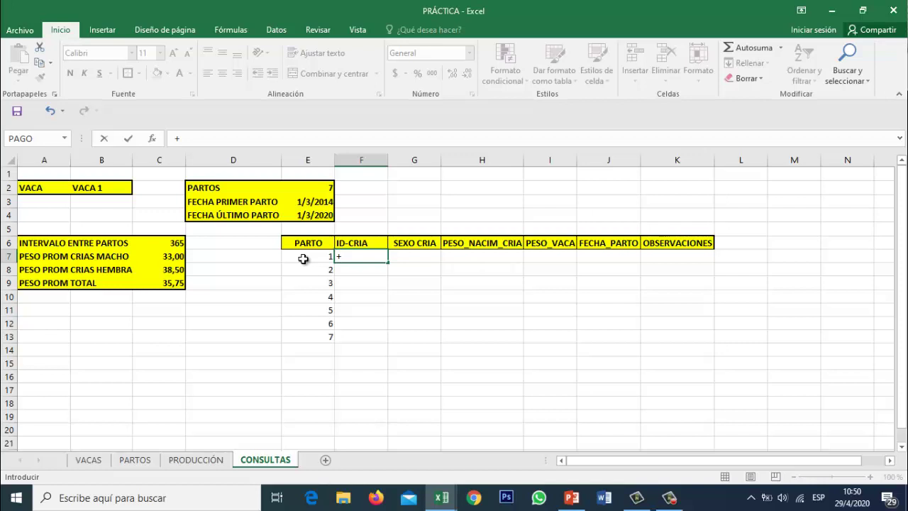
pyautogui.write('BUSCAR')
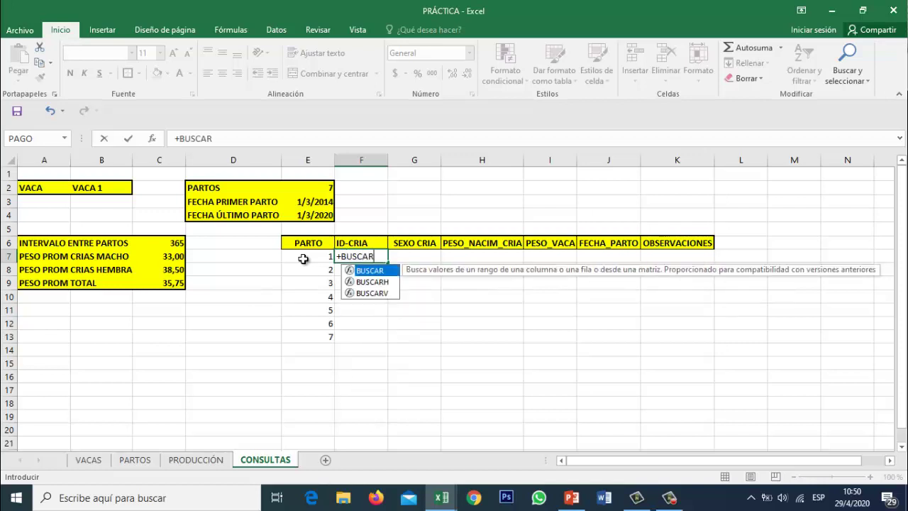
pyautogui.doubleClick(370, 293)
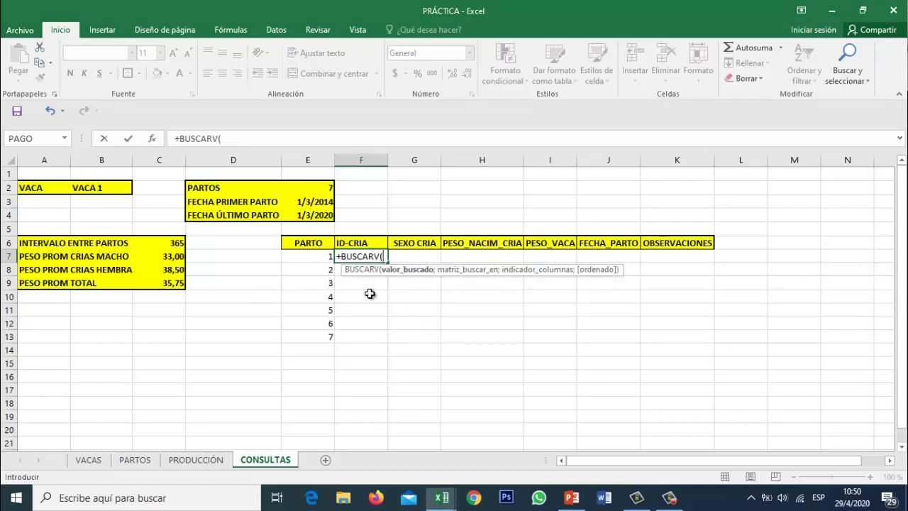
pyautogui.click(387, 256)
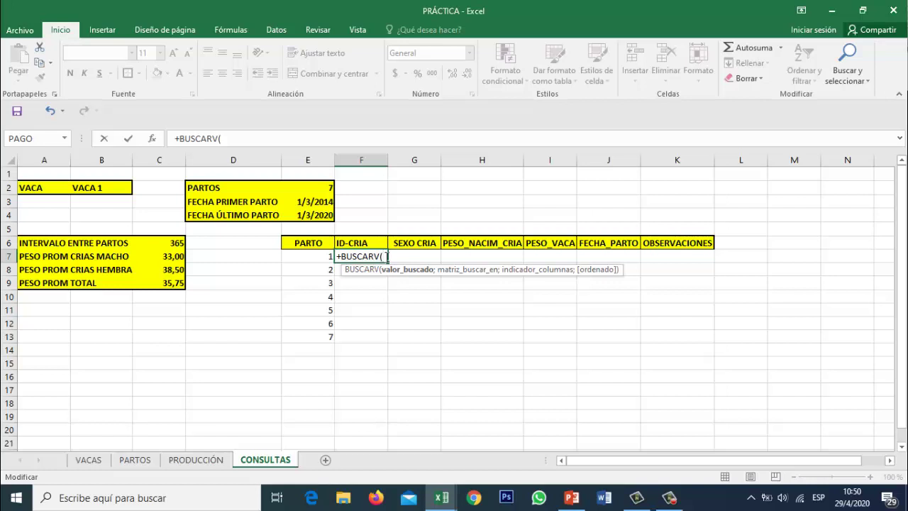
pyautogui.click(107, 191)
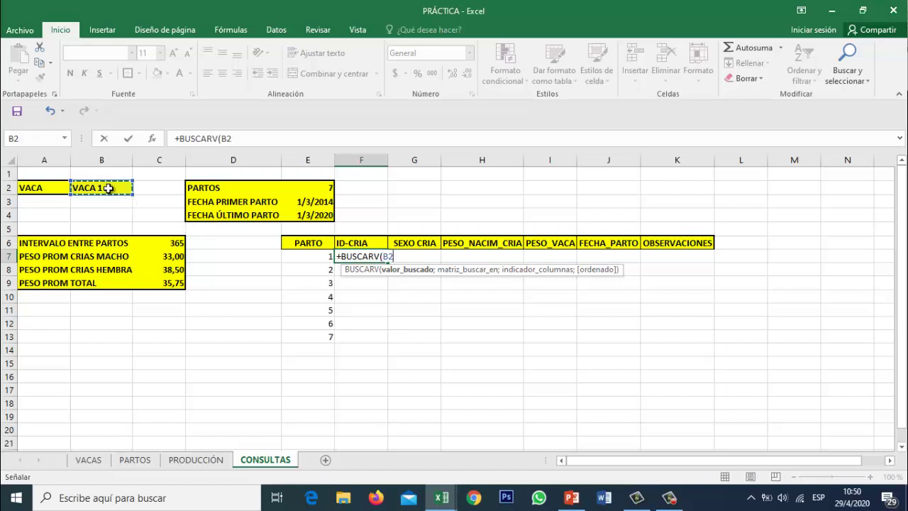
pyautogui.click(265, 138)
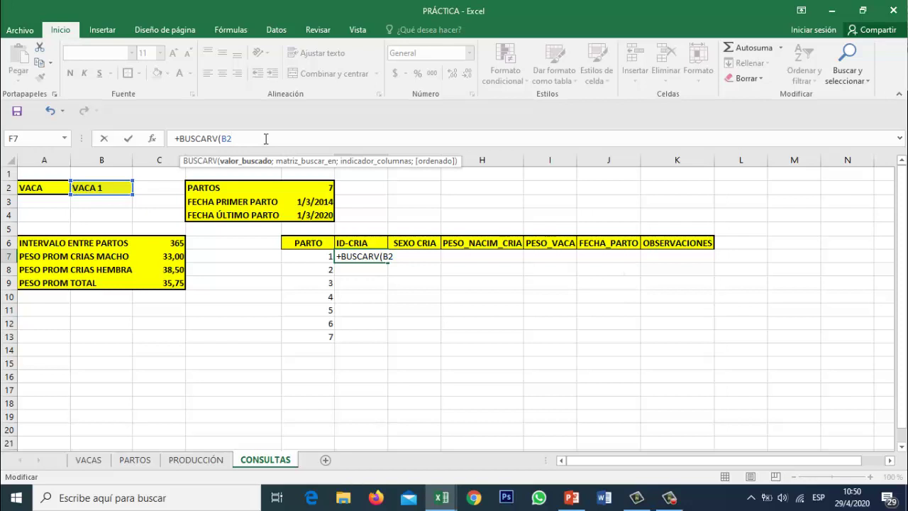
pyautogui.press('F4')
pyautogui.write('$B$2&"_"&')
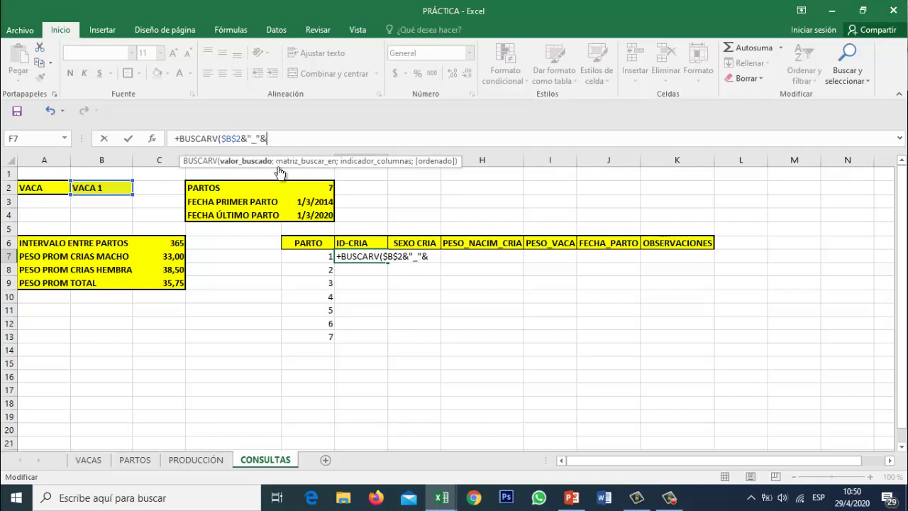
pyautogui.click(307, 257)
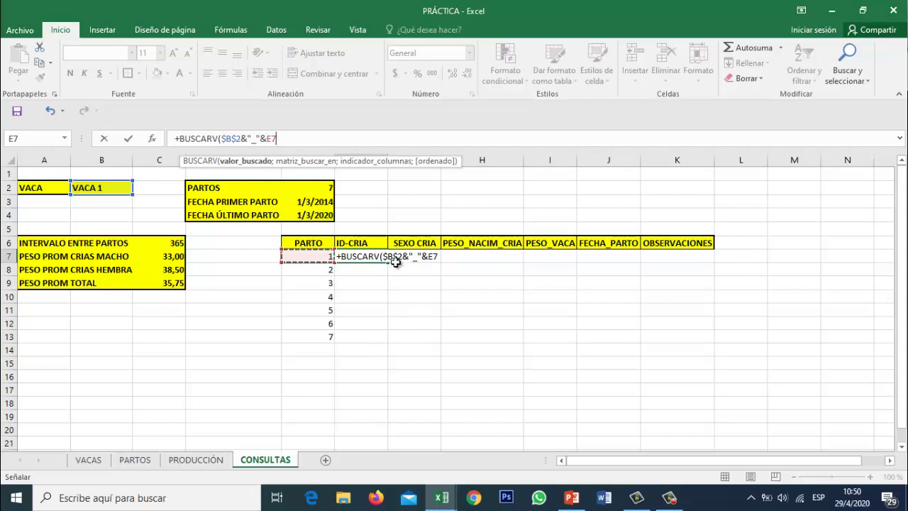
pyautogui.click(313, 136)
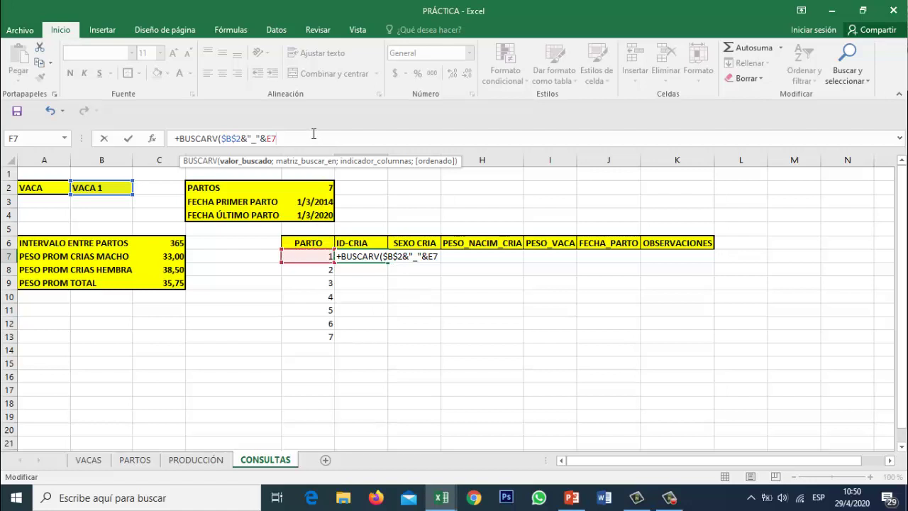
pyautogui.press('F4')
pyautogui.press('F4')
pyautogui.press('F4')
pyautogui.write(';')
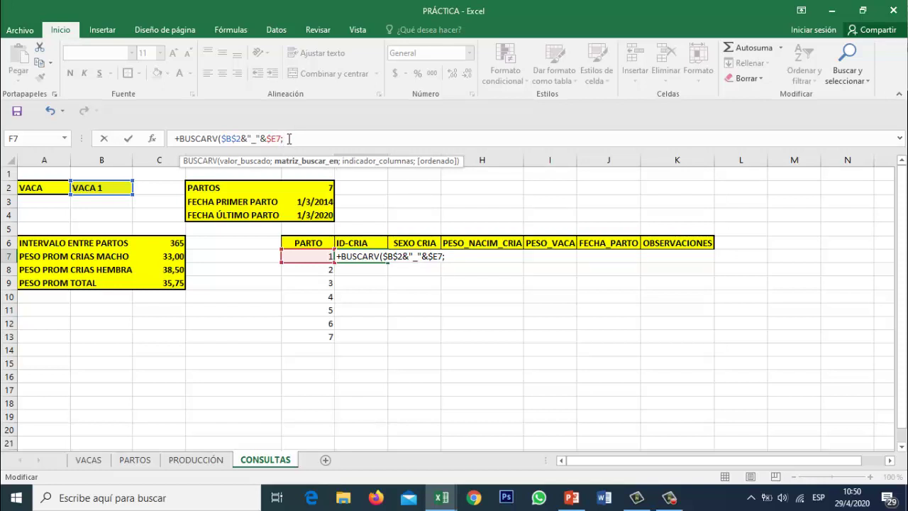
# Complete the lookup with table PARTOS!$A:$I, column 4 and FALSO as an array formula
pyautogui.click(137, 459)
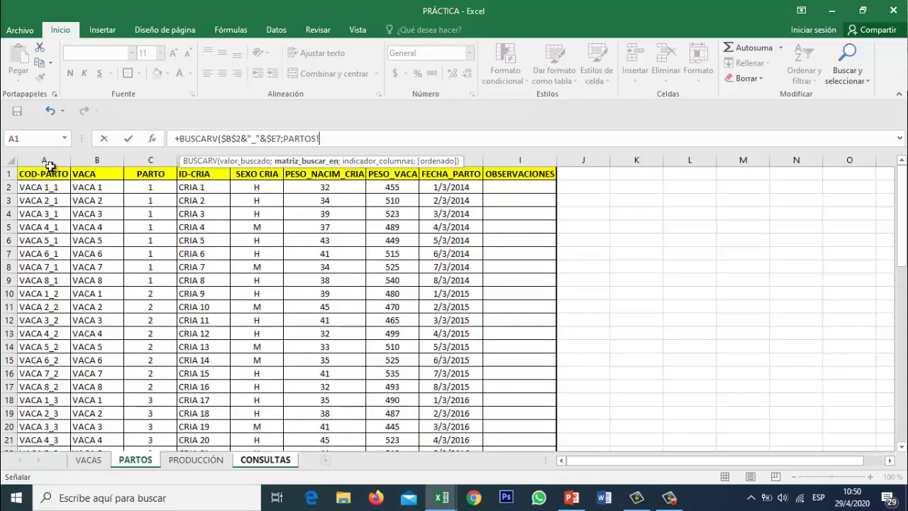
pyautogui.moveTo(47, 158); pyautogui.dragTo(547, 142)
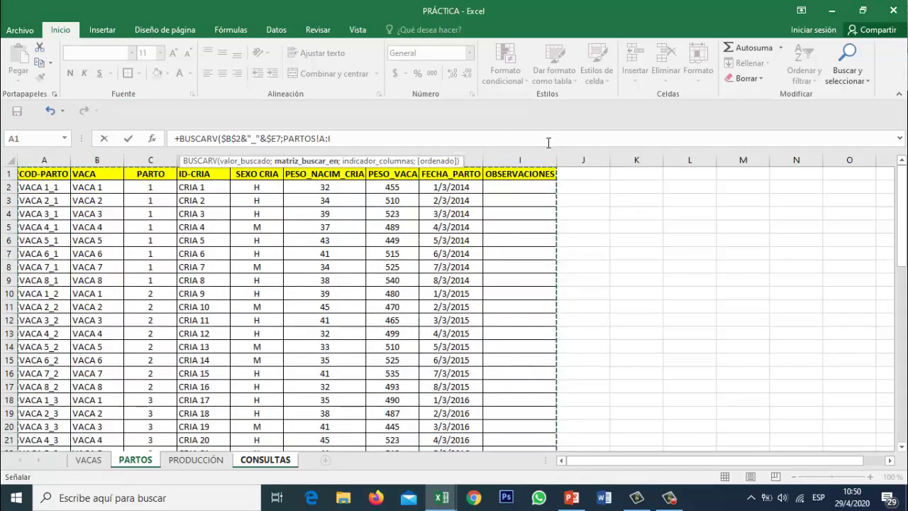
pyautogui.click(433, 141)
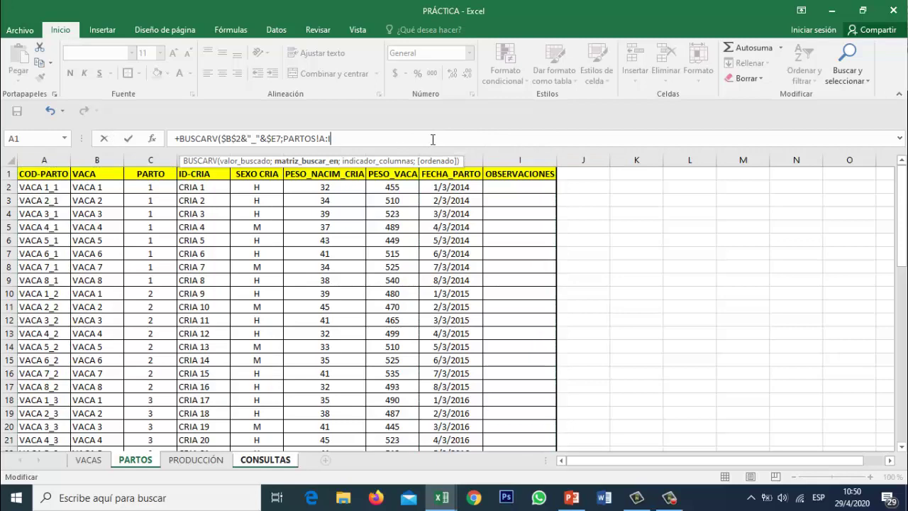
pyautogui.press('F4')
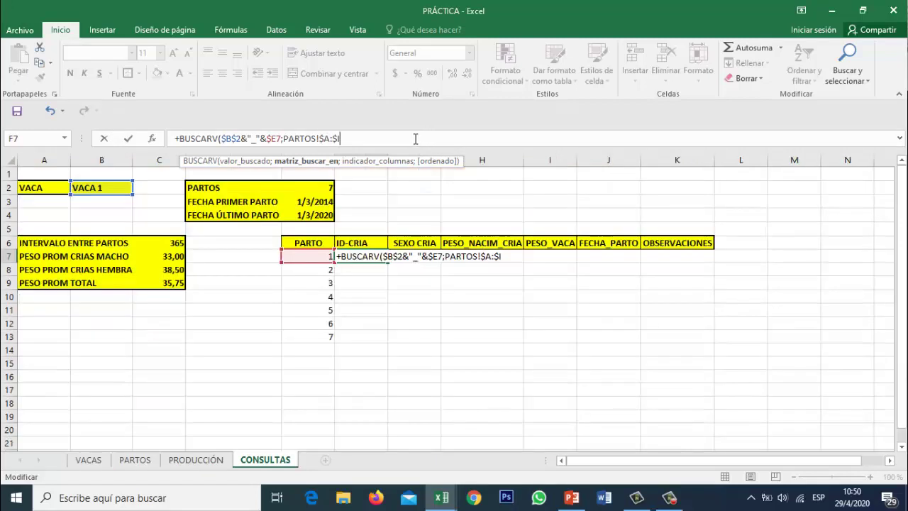
pyautogui.write(';4')
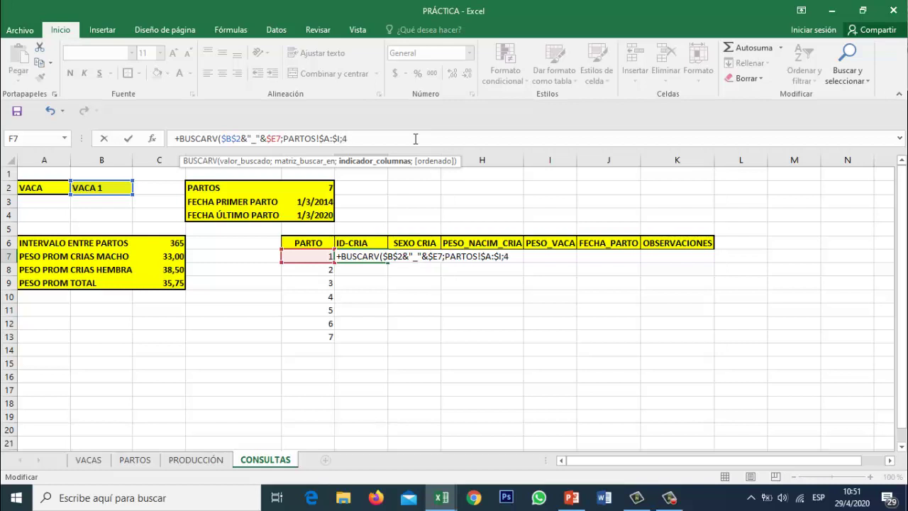
pyautogui.write(';')
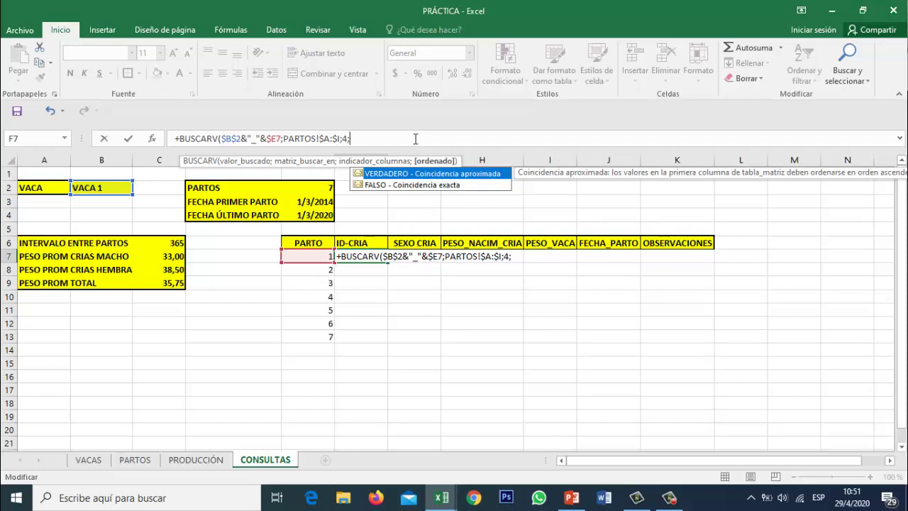
pyautogui.write('FALSO)')
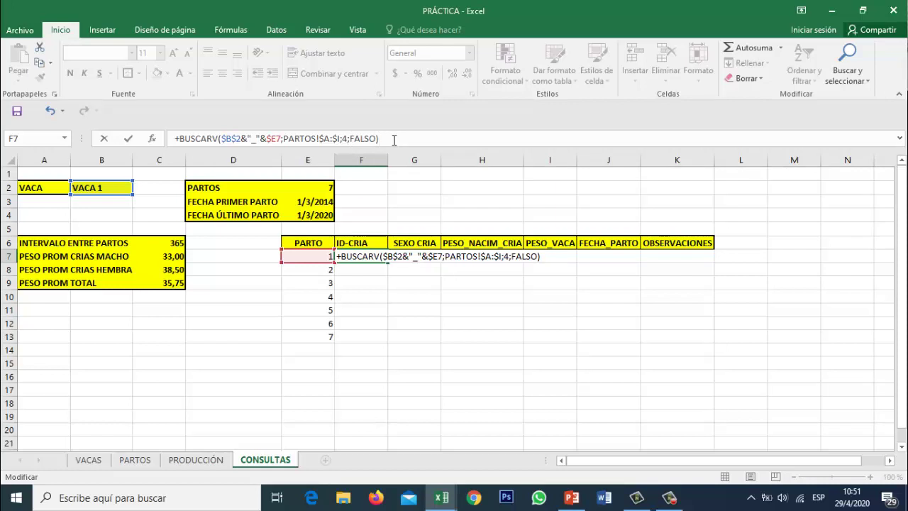
pyautogui.hotkey('ctrl', 'shift', 'Return')
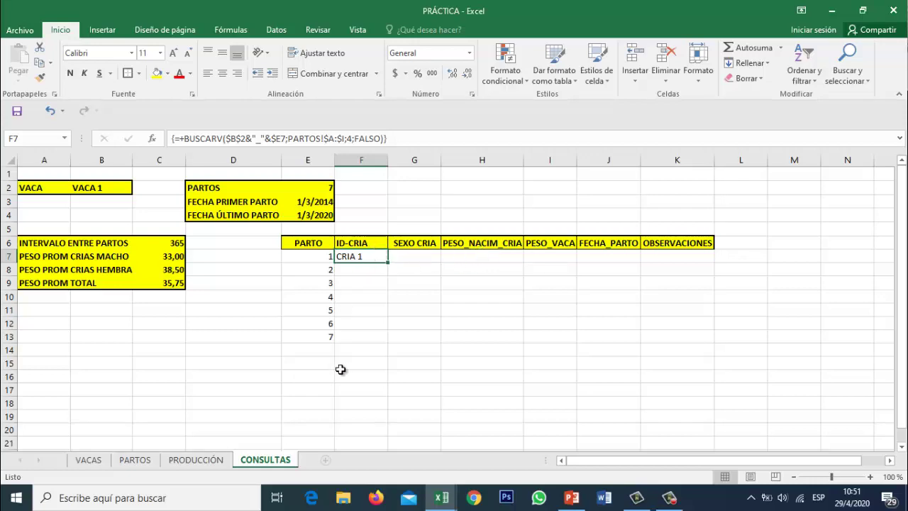
# Confirm on the PARTOS sheet that ID-CRIA is the fourth column
pyautogui.click(135, 460)
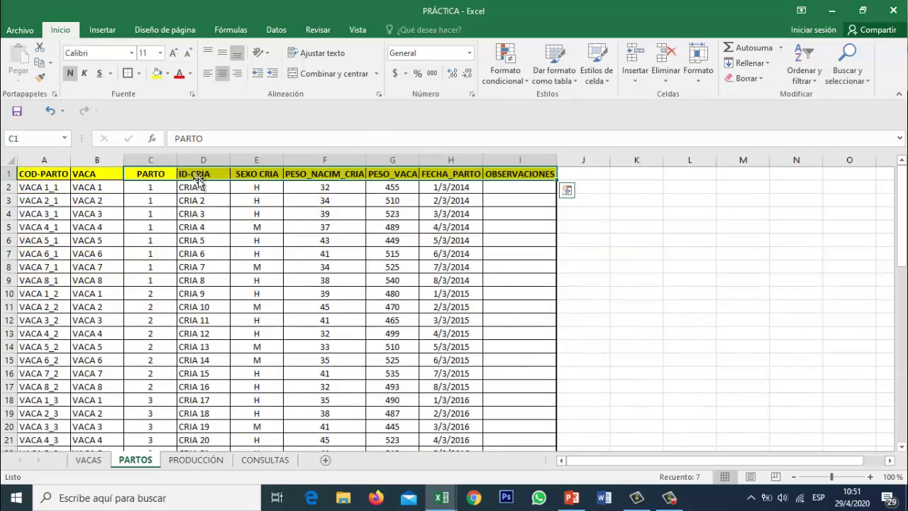
pyautogui.click(197, 173)
pyautogui.click(197, 173)
pyautogui.click(61, 173)
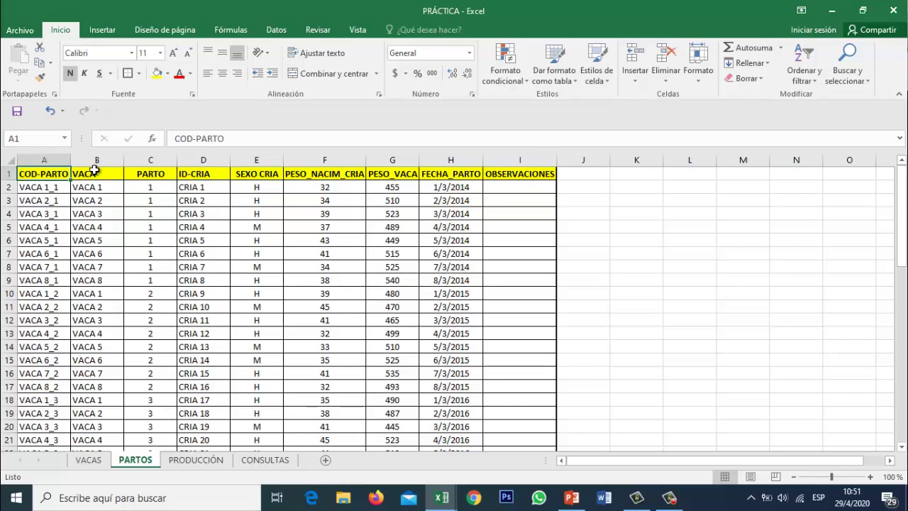
pyautogui.click(147, 173)
pyautogui.click(193, 173)
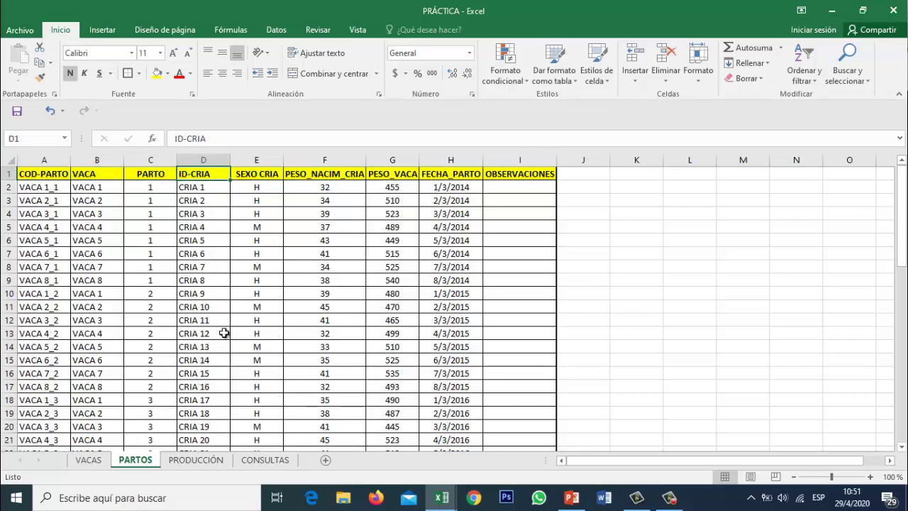
pyautogui.click(265, 460)
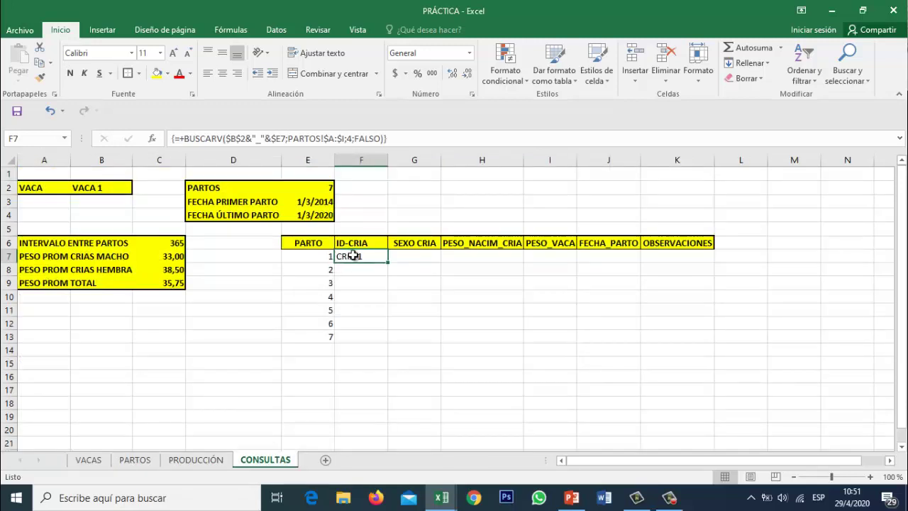
pyautogui.click(362, 241)
pyautogui.click(362, 256)
# Copy the ID-CRIA lookup across row 7 to OBSERVACIONES and begin fixing G7's column index
pyautogui.moveTo(388, 263); pyautogui.dragTo(707, 263)
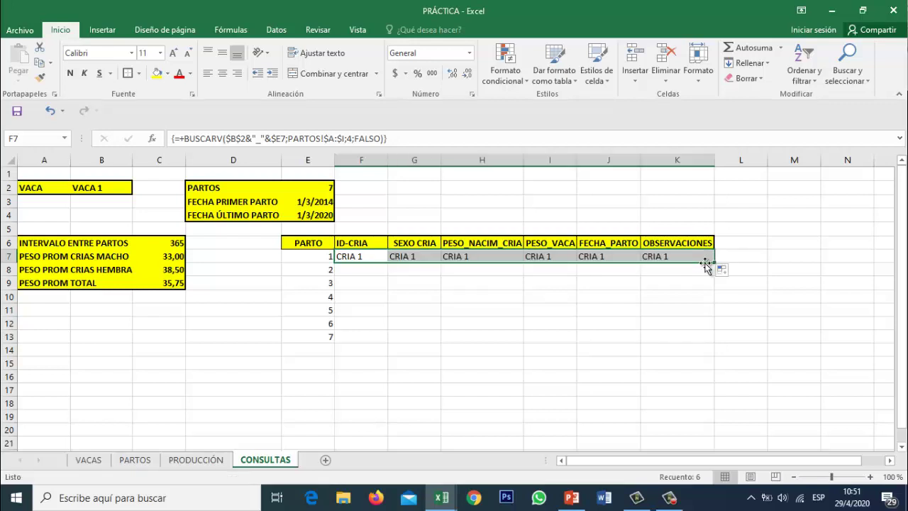
pyautogui.click(417, 257)
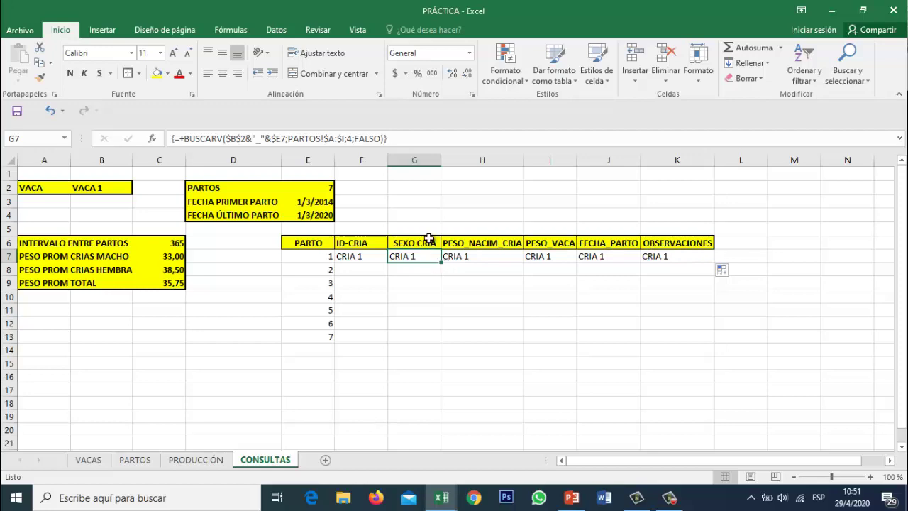
pyautogui.click(463, 244)
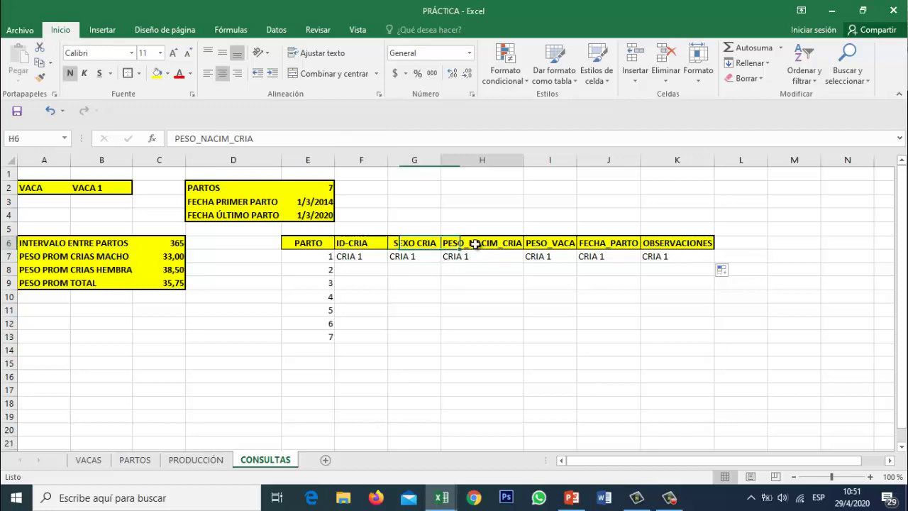
pyautogui.click(146, 461)
pyautogui.click(263, 461)
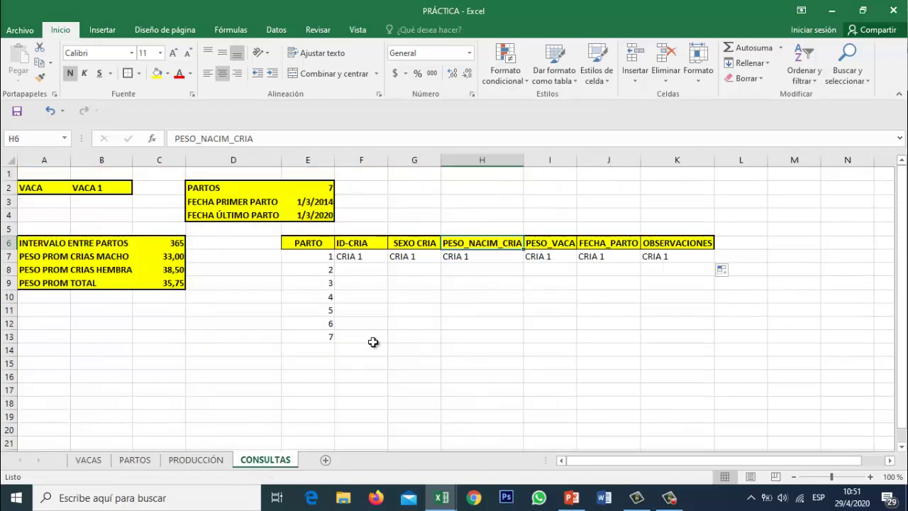
pyautogui.click(409, 256)
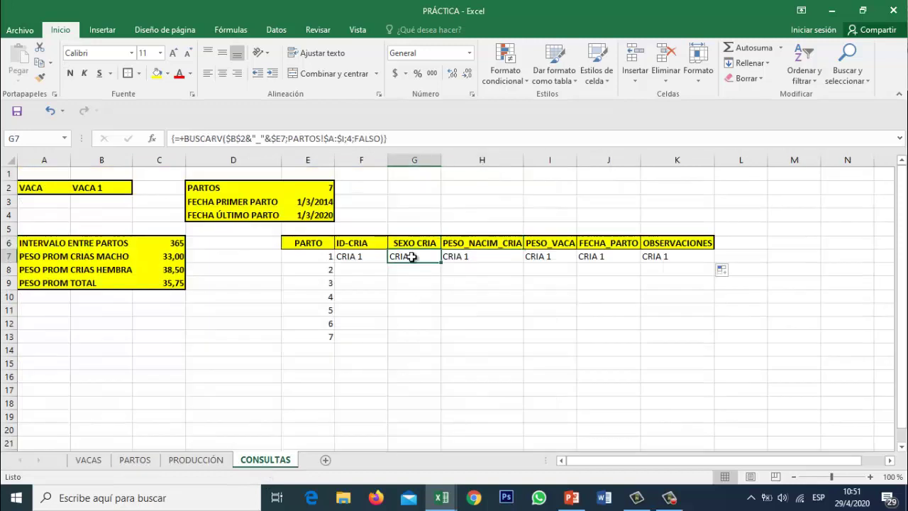
pyautogui.click(354, 139)
pyautogui.write('5')
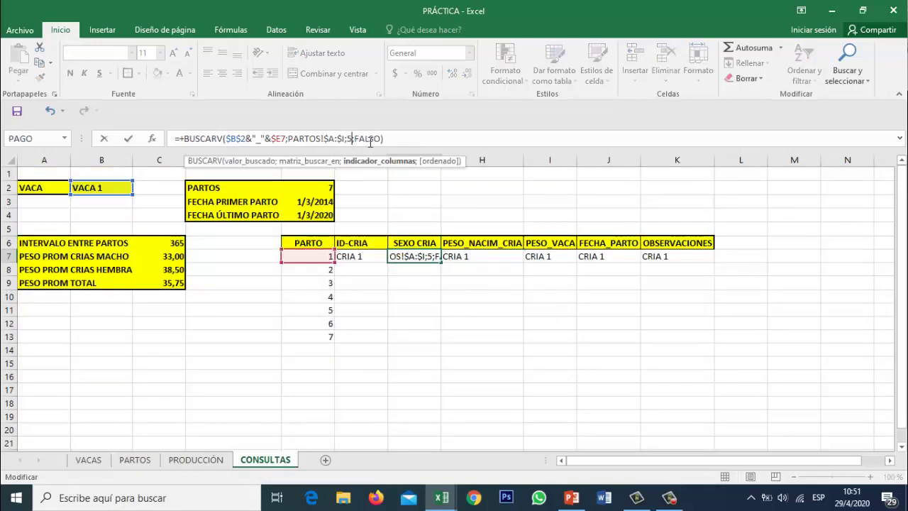
# Confirm the SEXO CRIA lookup, then set the birth weight lookup to column 4 and PESO_VACA to 5
pyautogui.hotkey('ctrl', 'shift', 'Return')
pyautogui.press('Right')
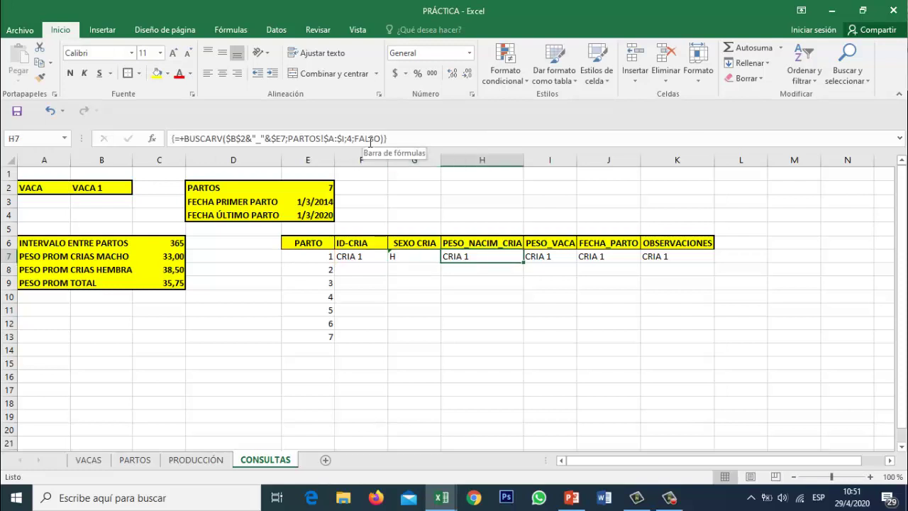
pyautogui.press('BackSpace')
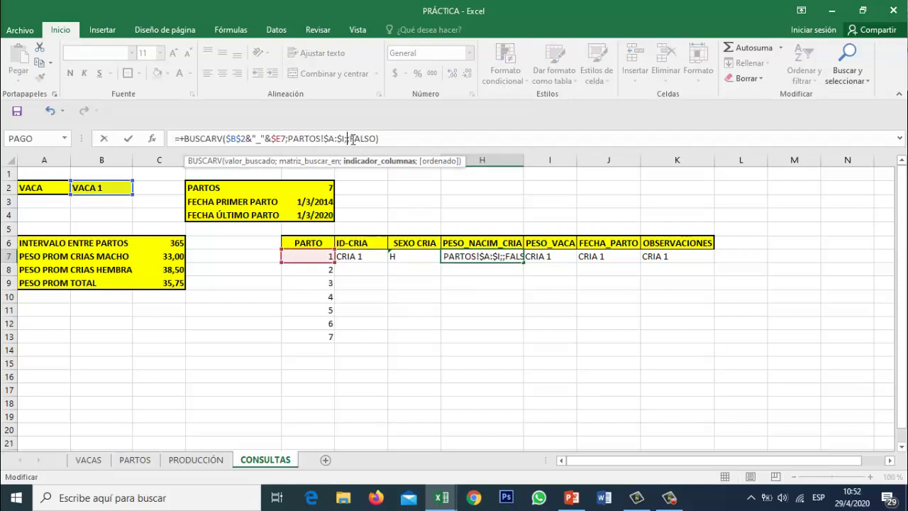
pyautogui.write('4')
pyautogui.press('Return')
pyautogui.press('Up')
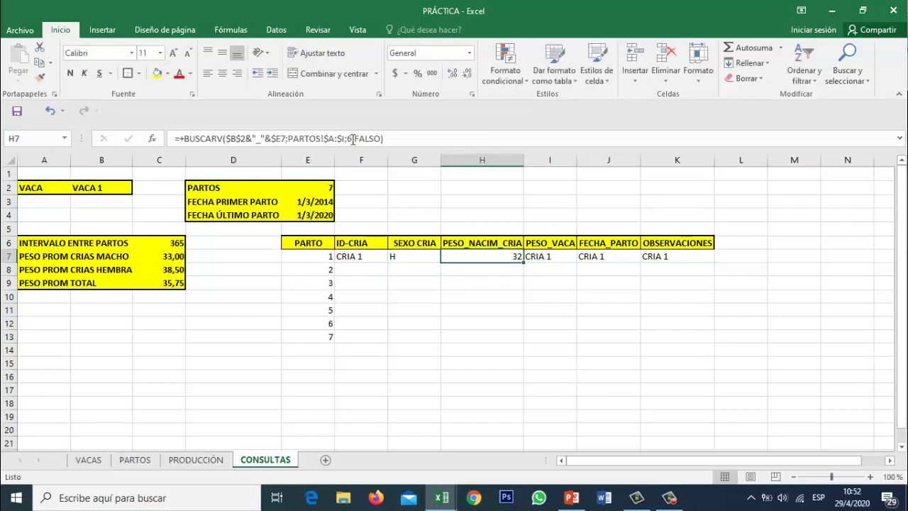
pyautogui.press('Right')
pyautogui.click(353, 139)
pyautogui.press('BackSpace')
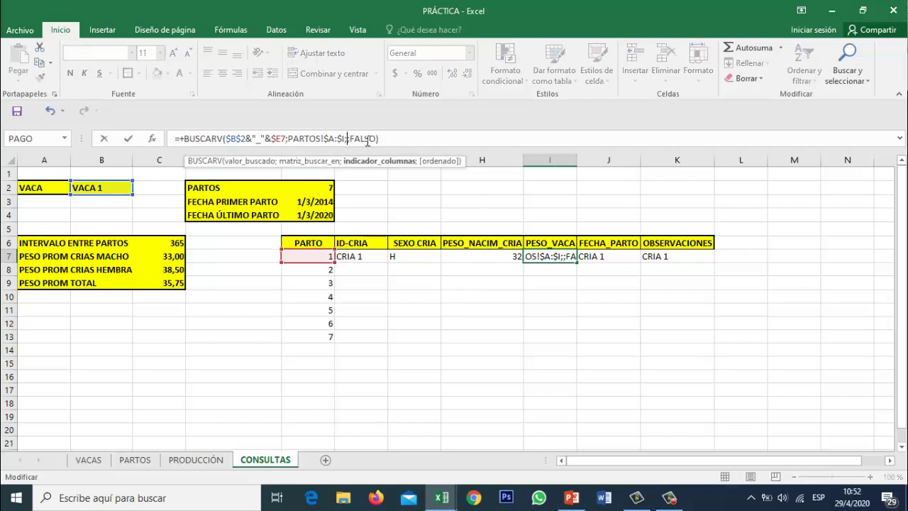
pyautogui.write('5')
pyautogui.press('Return')
# Set the FECHA_PARTO lookup to column 6 and OBSERVACIONES to column 7
pyautogui.press('Up')
pyautogui.press('Right')
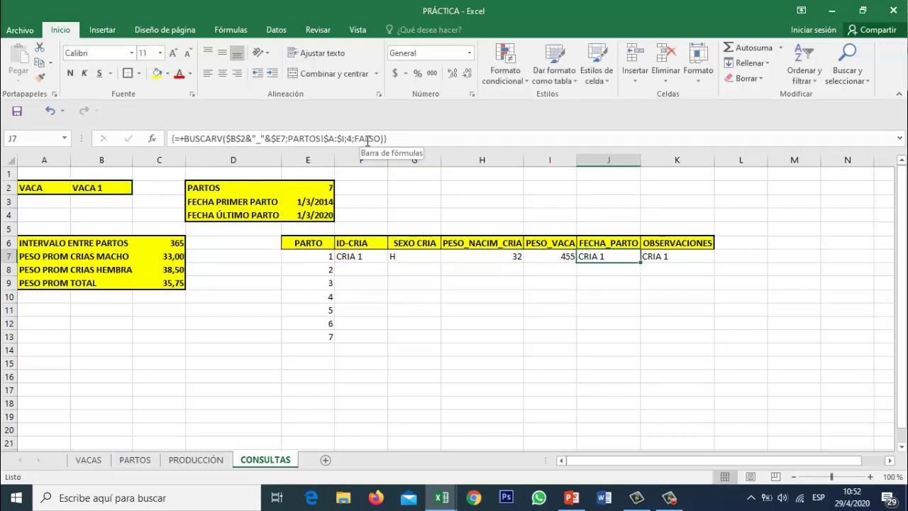
pyautogui.click(367, 139)
pyautogui.press('Left')
pyautogui.press('Left')
pyautogui.press('BackSpace')
pyautogui.write('6')
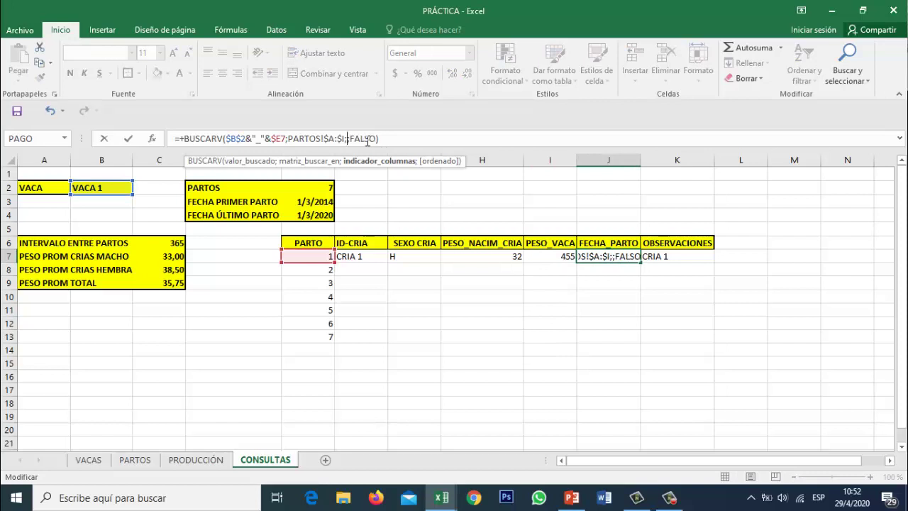
pyautogui.press('Return')
pyautogui.press('Up')
pyautogui.press('Right')
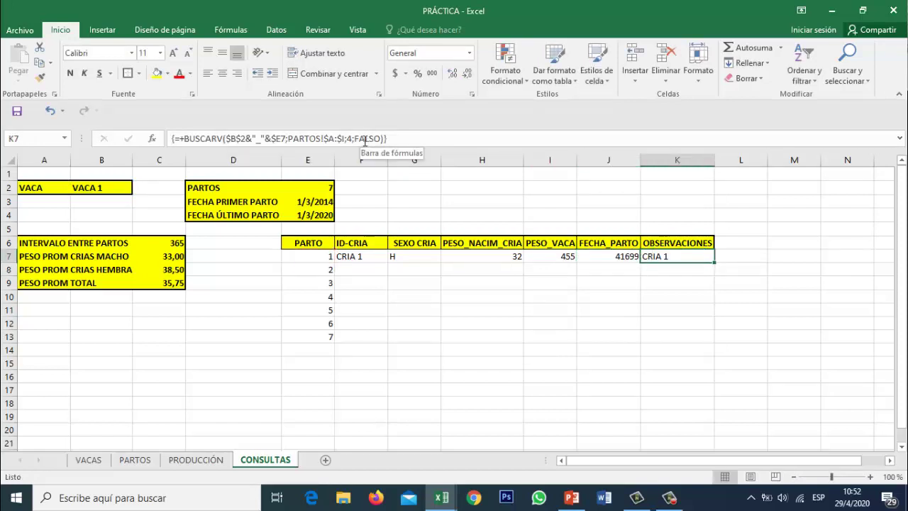
pyautogui.click(355, 138)
pyautogui.press('BackSpace')
pyautogui.write('7')
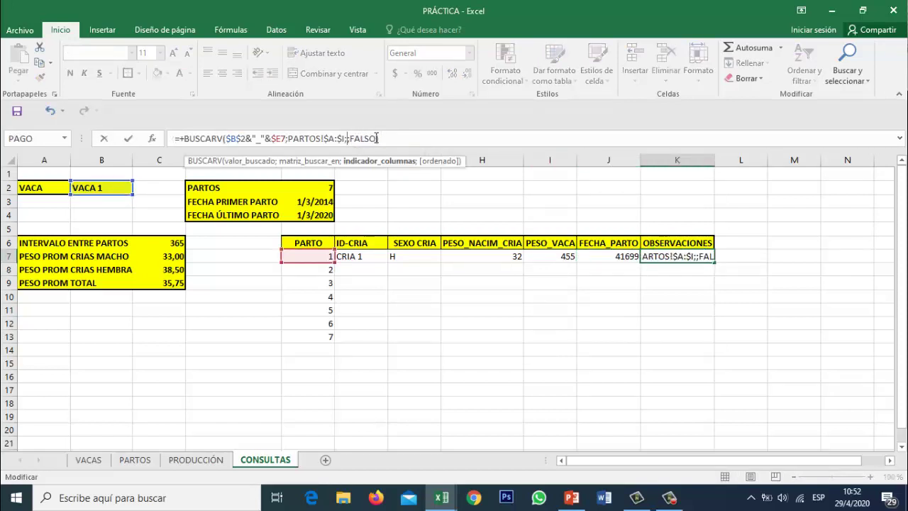
pyautogui.press('Return')
pyautogui.press('Left')
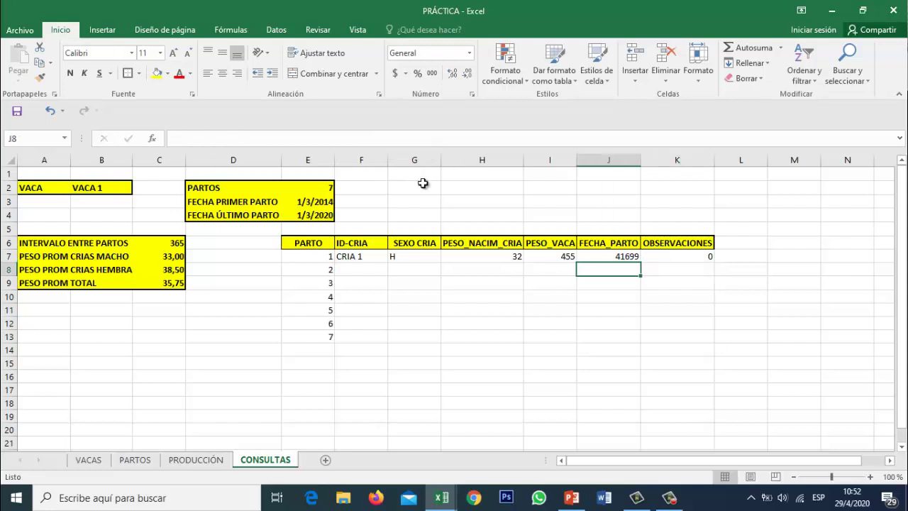
# Fill the row 7 lookups in F7:K7 down through row 13 for all seven births
pyautogui.moveTo(371, 256); pyautogui.dragTo(680, 256)
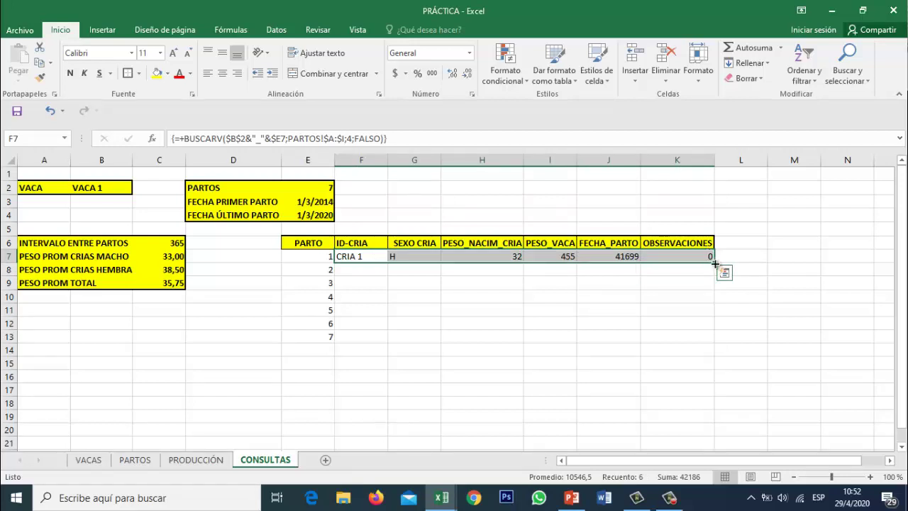
pyautogui.click(503, 308)
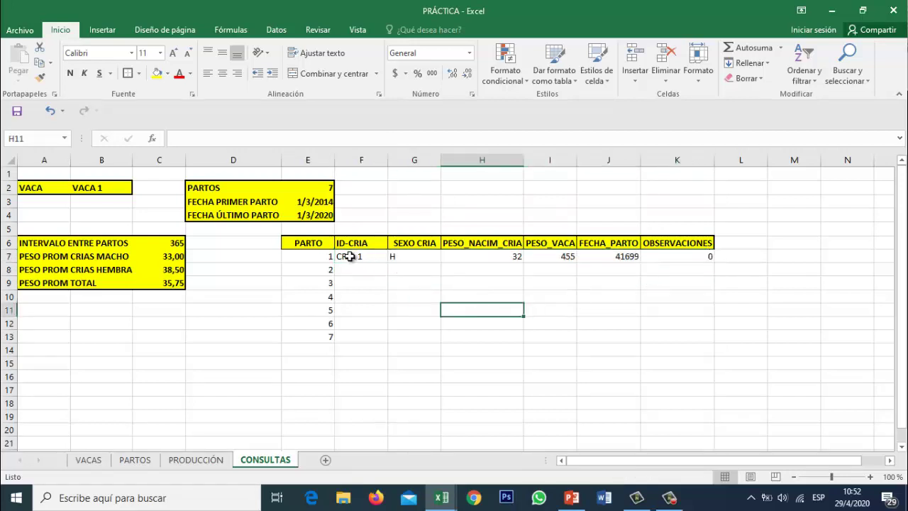
pyautogui.moveTo(346, 255)
pyautogui.mouseDown()
pyautogui.moveTo(699, 259)
pyautogui.moveTo(722, 339)
pyautogui.mouseUp()
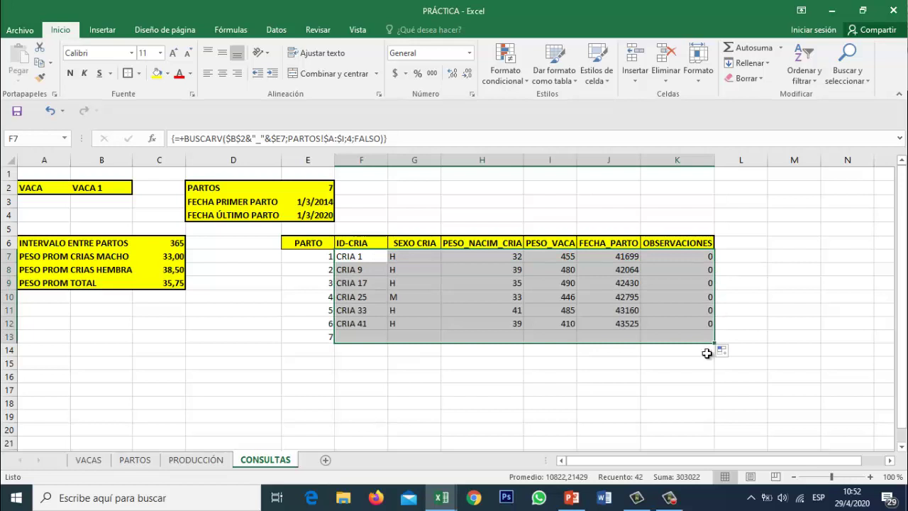
pyautogui.click(597, 351)
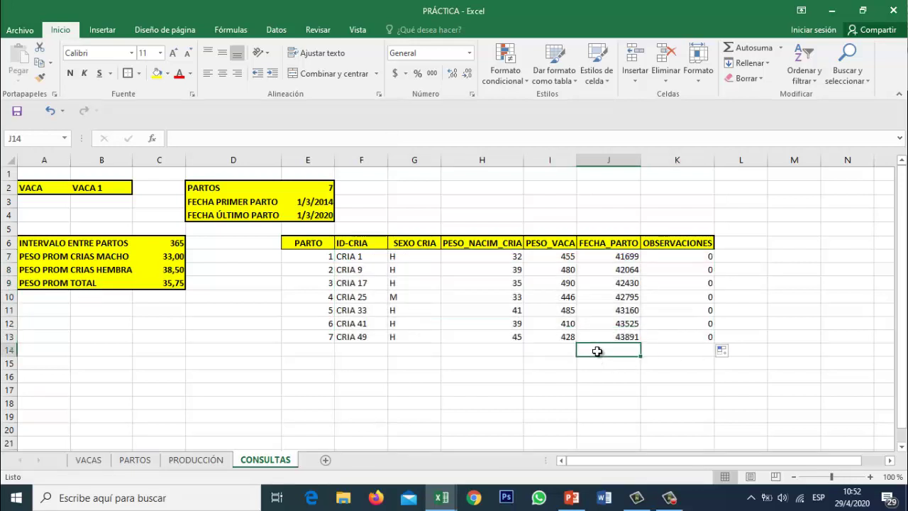
pyautogui.click(395, 256)
pyautogui.click(305, 256)
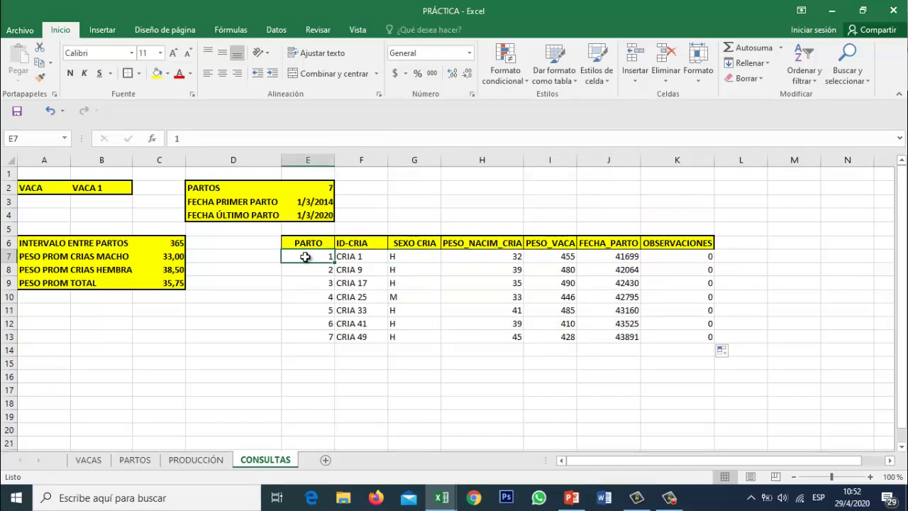
pyautogui.press('Right')
pyautogui.press('Right')
pyautogui.press('Right')
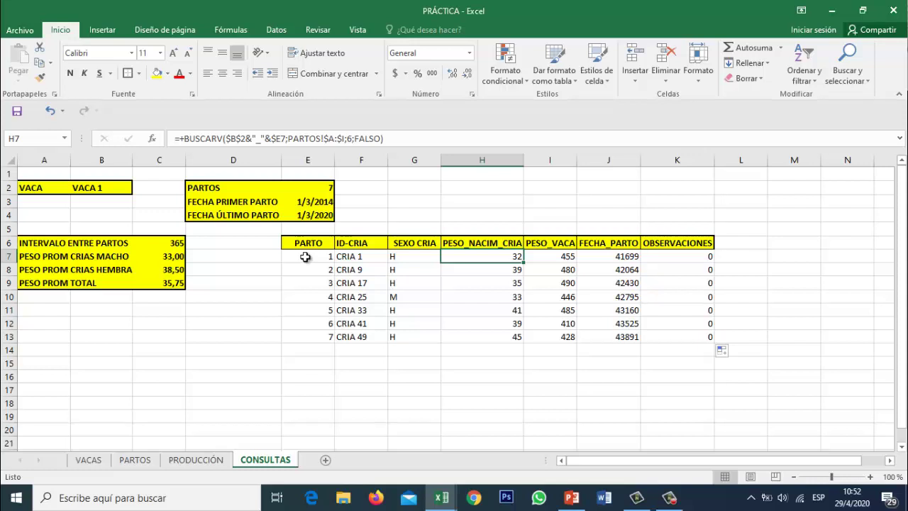
pyautogui.press('Right')
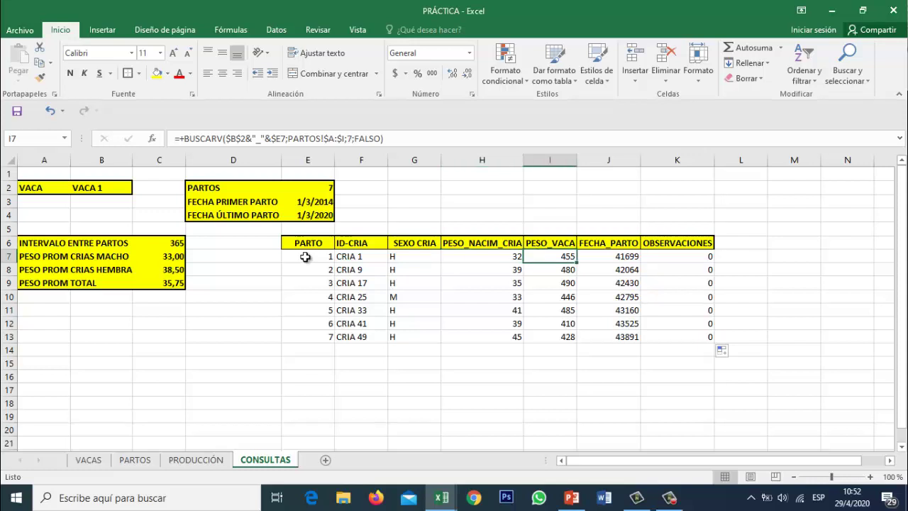
pyautogui.press('Right')
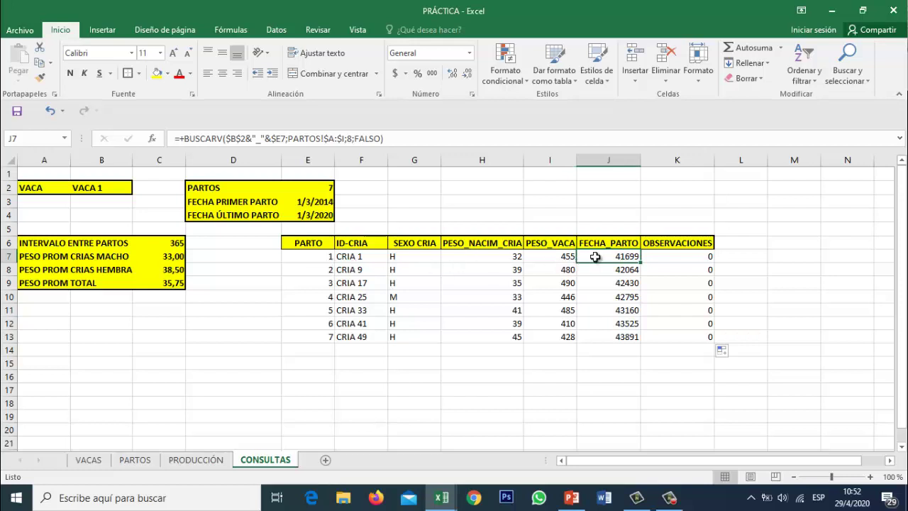
# Format the FECHA_PARTO values in J7:J13 as Fecha corta dates
pyautogui.moveTo(595, 256); pyautogui.dragTo(603, 333)
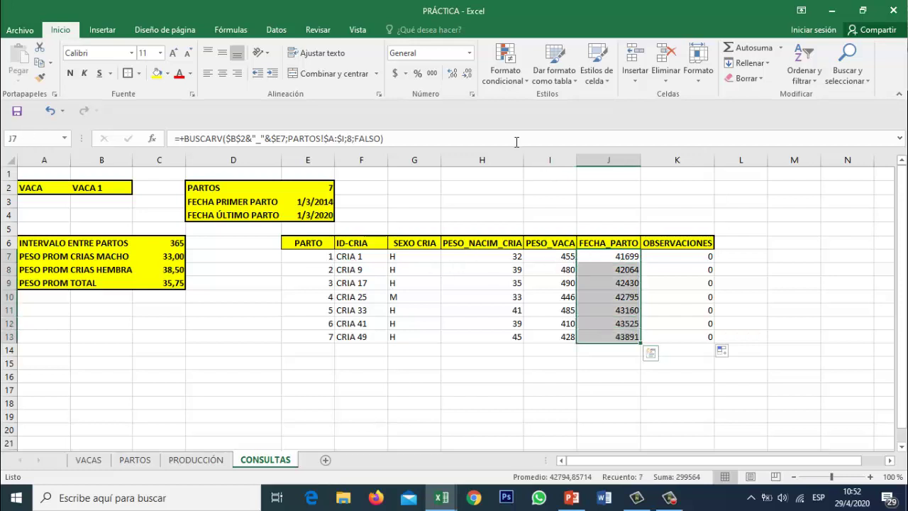
pyautogui.click(469, 53)
pyautogui.click(437, 194)
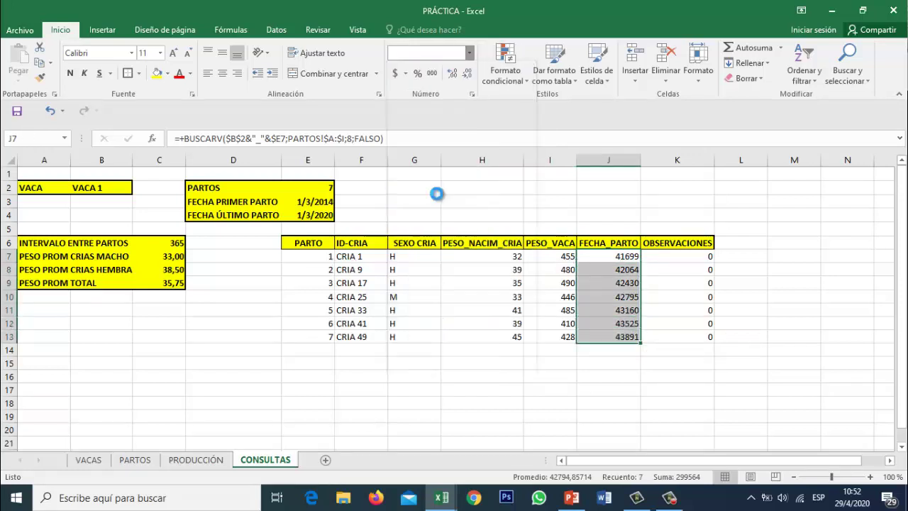
pyautogui.click(319, 298)
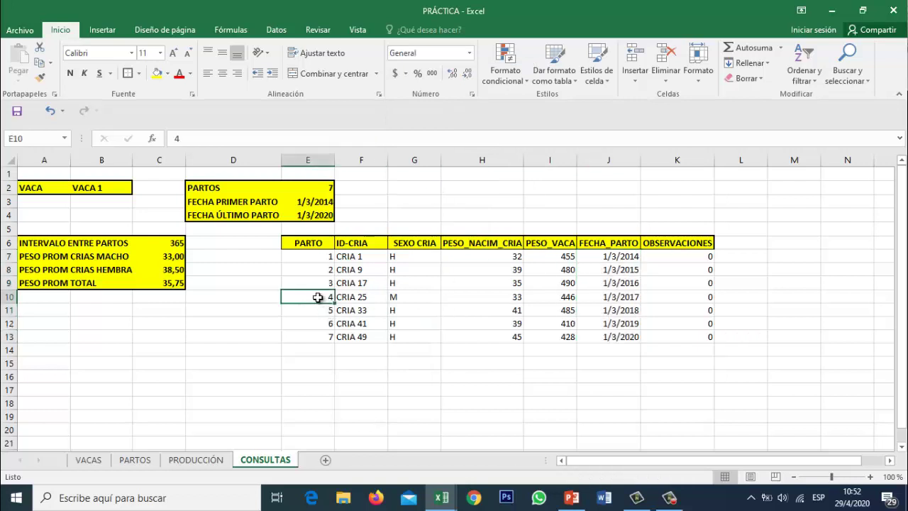
pyautogui.press('Right')
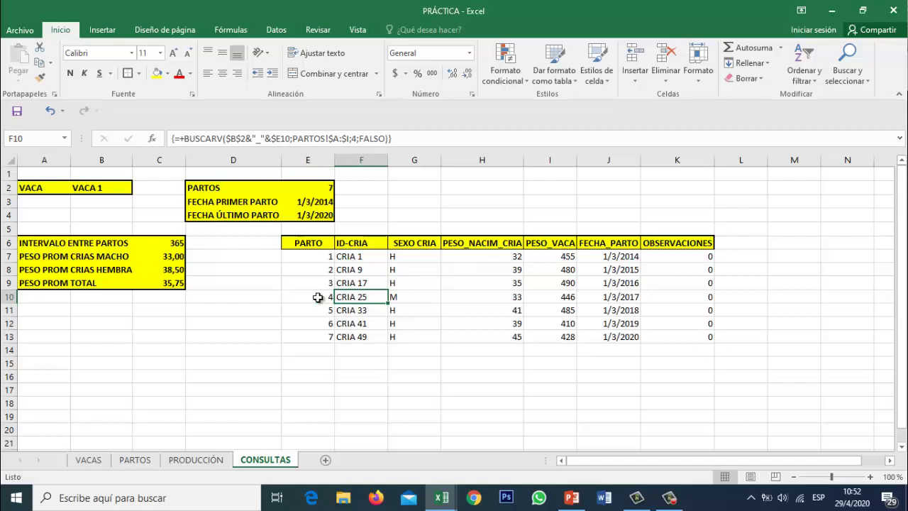
pyautogui.press('Right')
pyautogui.press('Right')
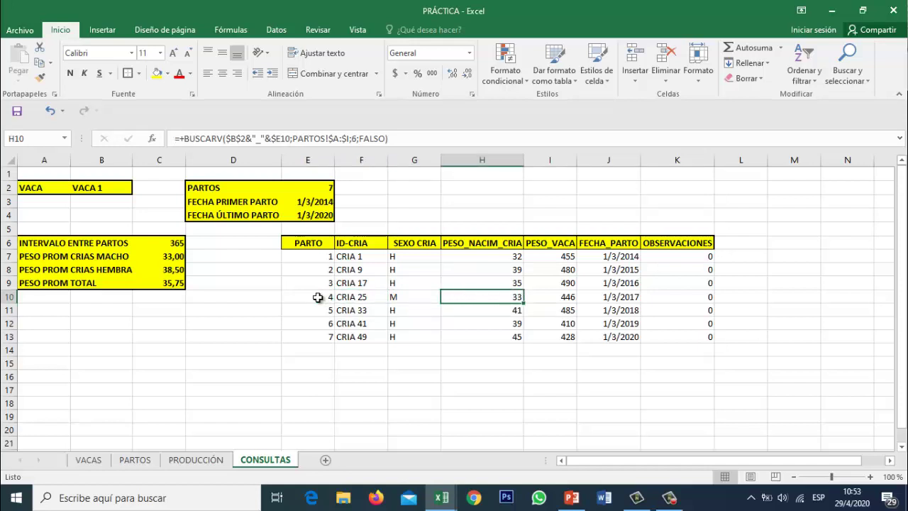
pyautogui.press('Right')
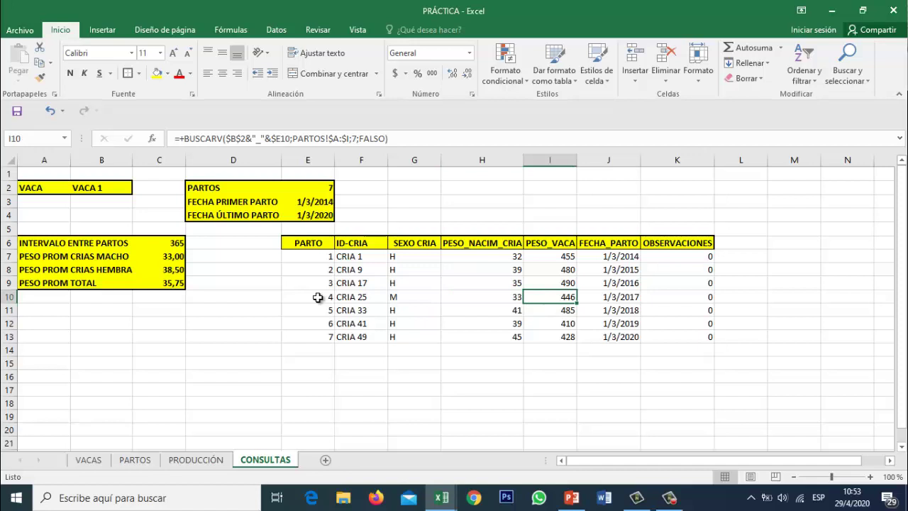
pyautogui.press('Right')
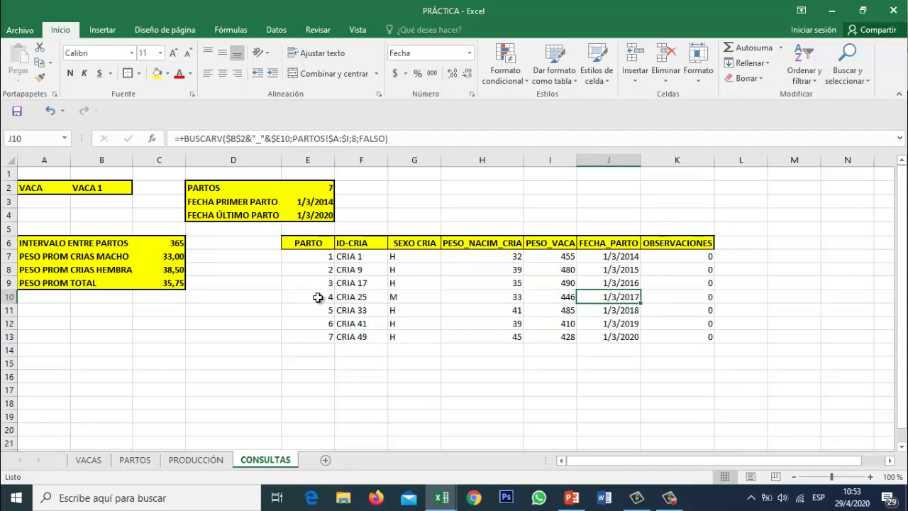
pyautogui.click(303, 365)
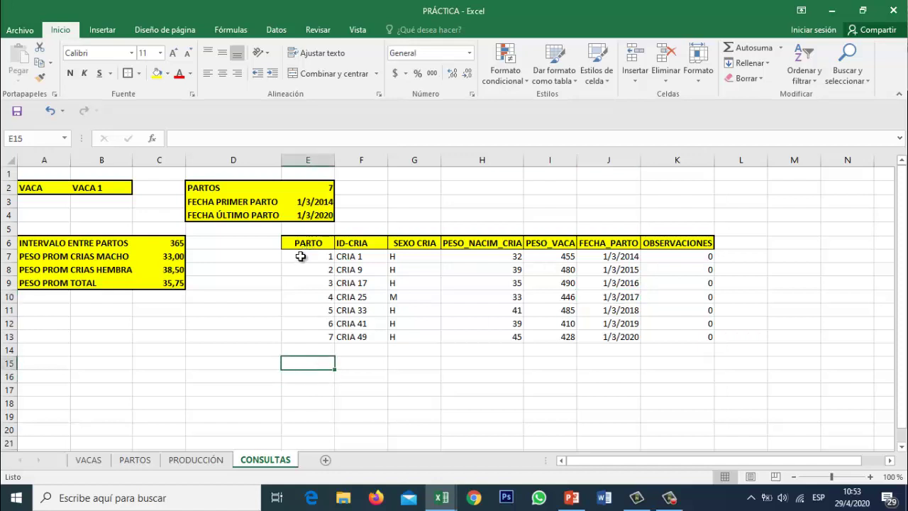
# Outline E6:K13 with borders and add a bold yellow PARTO box set to 1 in E15:F15
pyautogui.moveTo(300, 242); pyautogui.dragTo(683, 338)
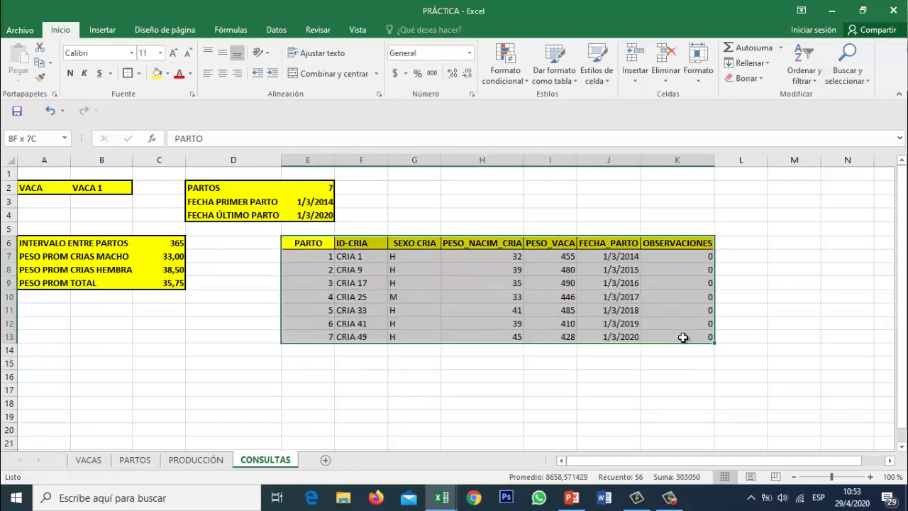
pyautogui.click(128, 73)
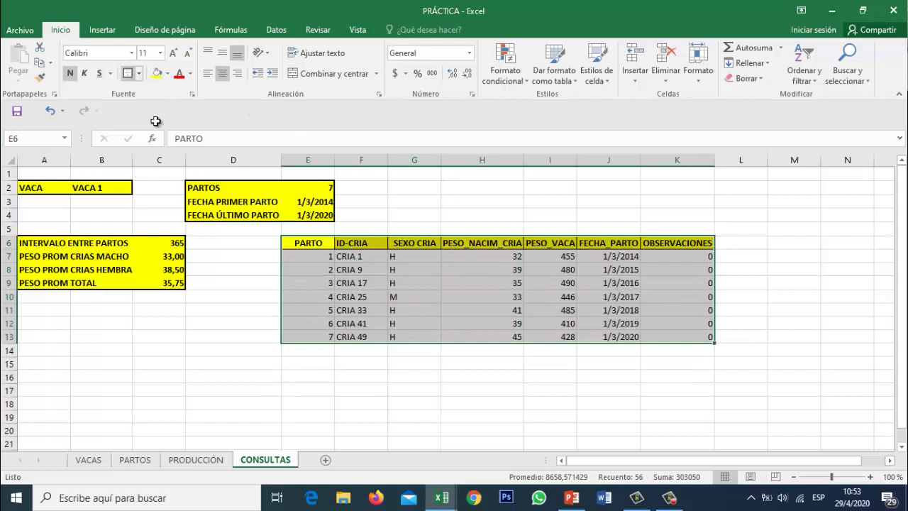
pyautogui.click(302, 365)
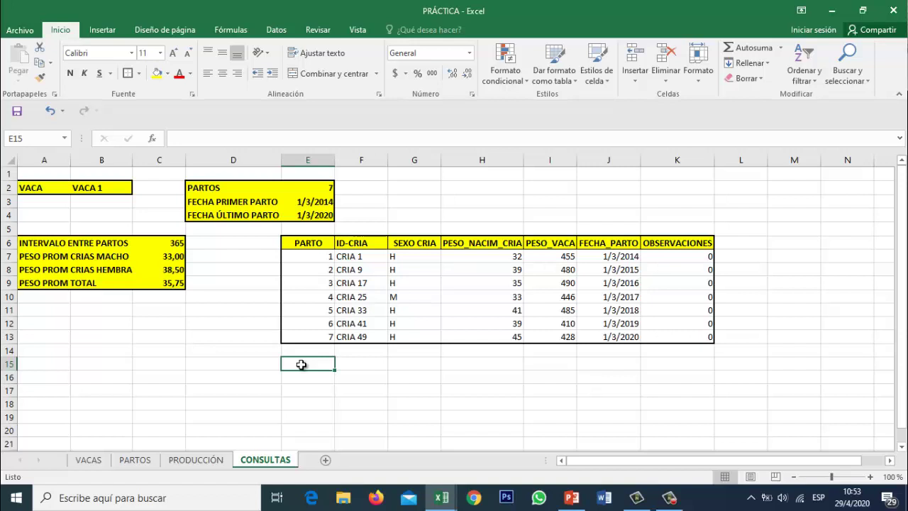
pyautogui.write('PA')
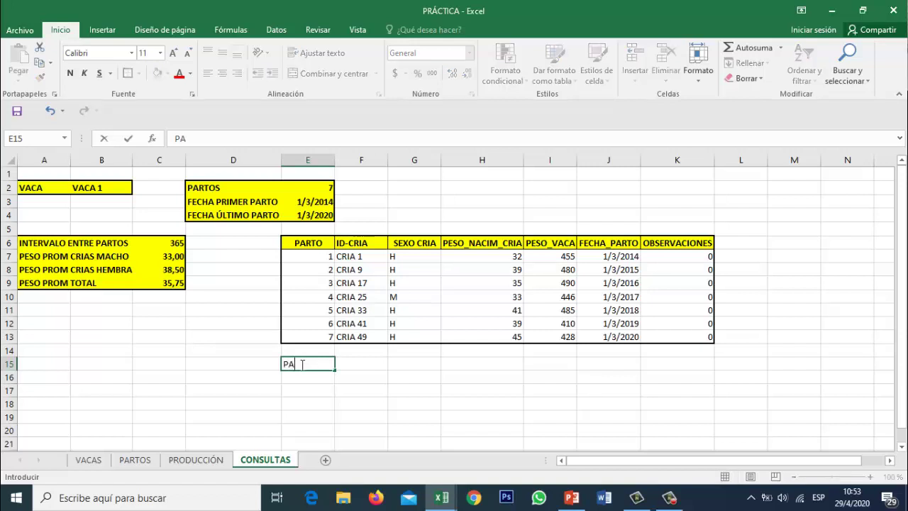
pyautogui.write('RTO')
pyautogui.press('Tab')
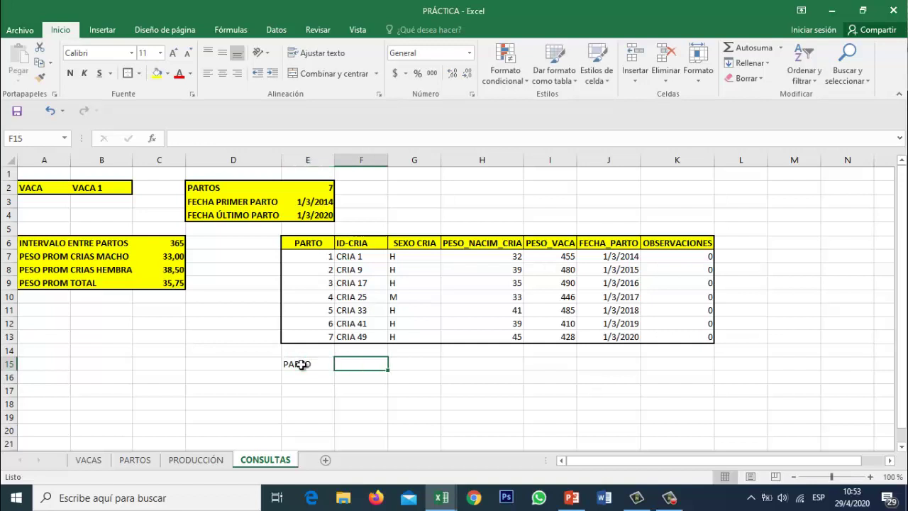
pyautogui.write('1')
pyautogui.press('Return')
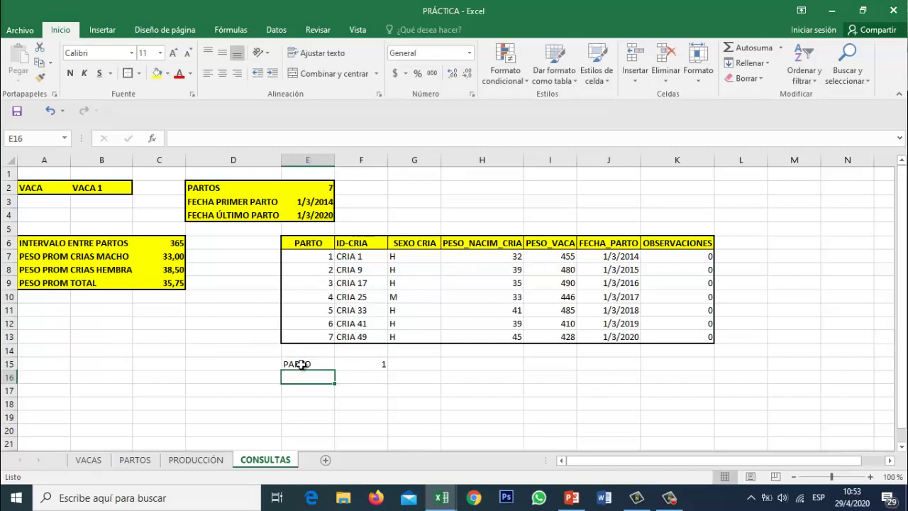
pyautogui.moveTo(301, 364); pyautogui.dragTo(365, 364)
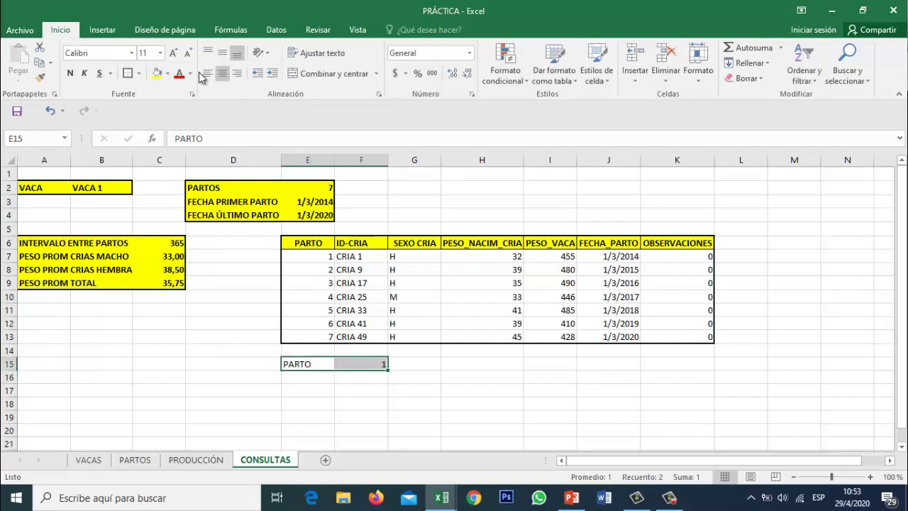
pyautogui.click(158, 73)
pyautogui.click(69, 73)
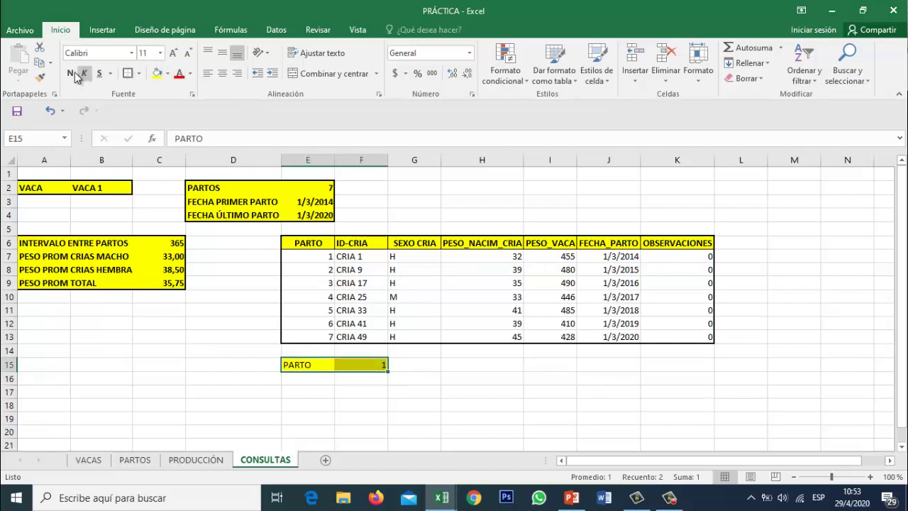
# Enter the headers DÍA, FECHA and PRODUCCIÓN in E17:G17
pyautogui.click(297, 390)
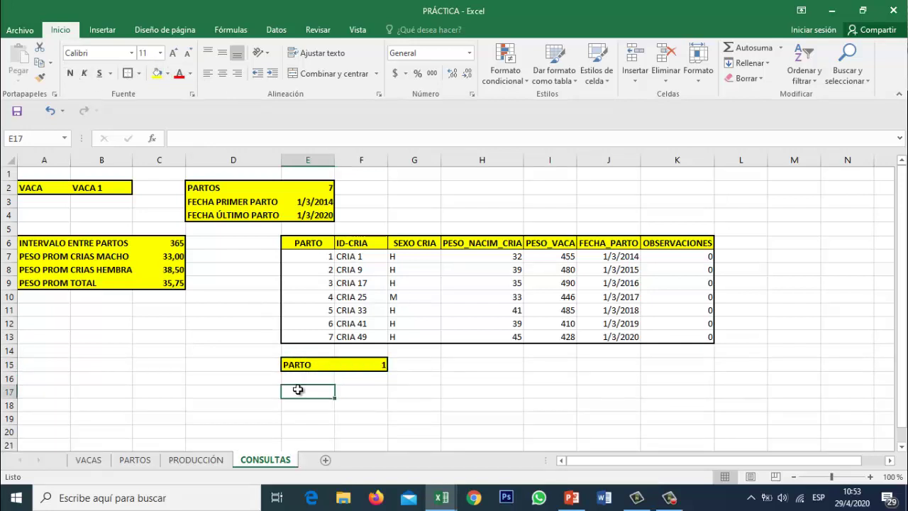
pyautogui.write('DÍA')
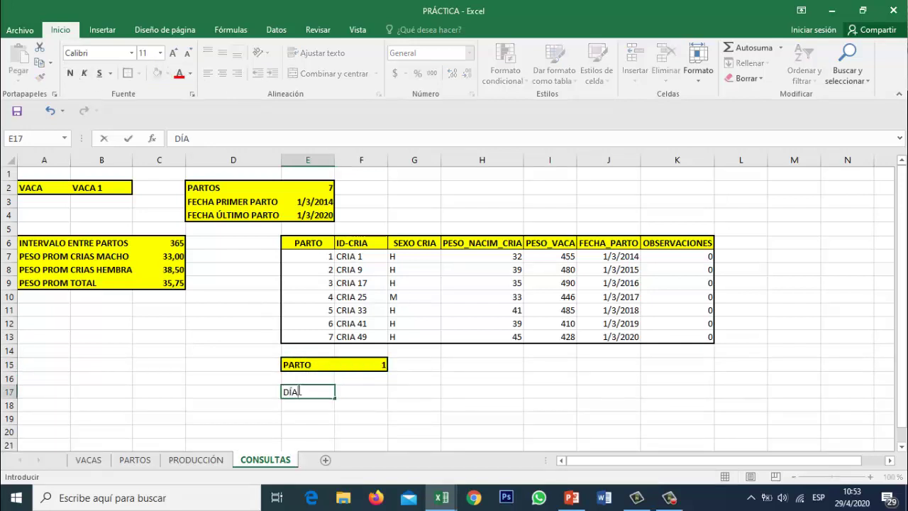
pyautogui.press('Tab')
pyautogui.write('FECH')
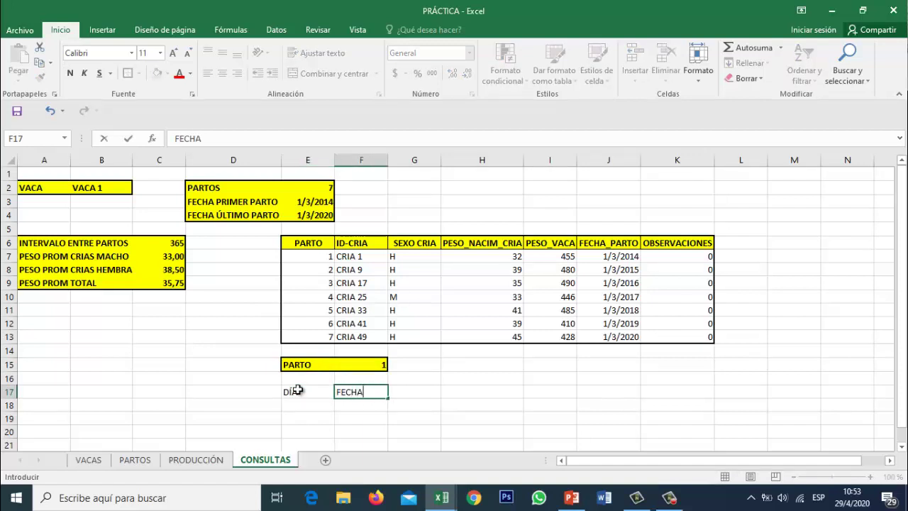
pyautogui.press('Tab')
pyautogui.write('PRODUCC')
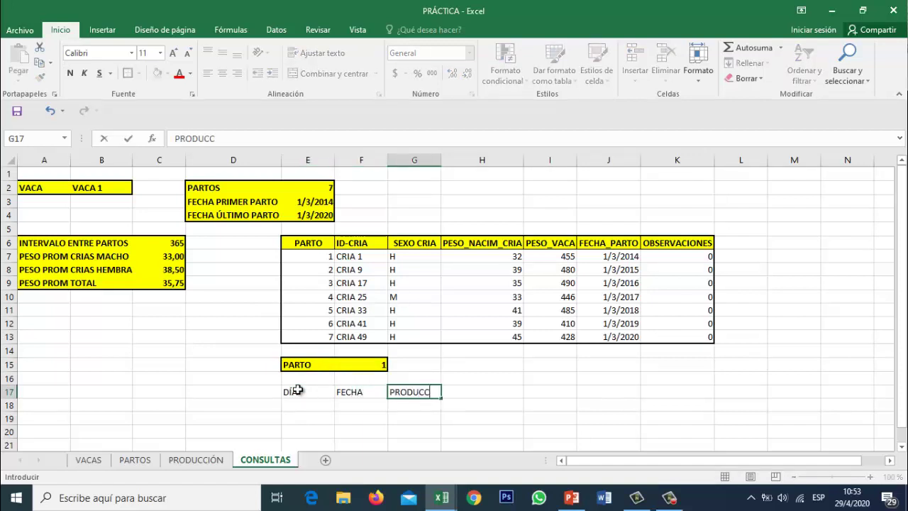
pyautogui.write('IÓN')
pyautogui.press('Return')
pyautogui.press('Left')
pyautogui.press('Left')
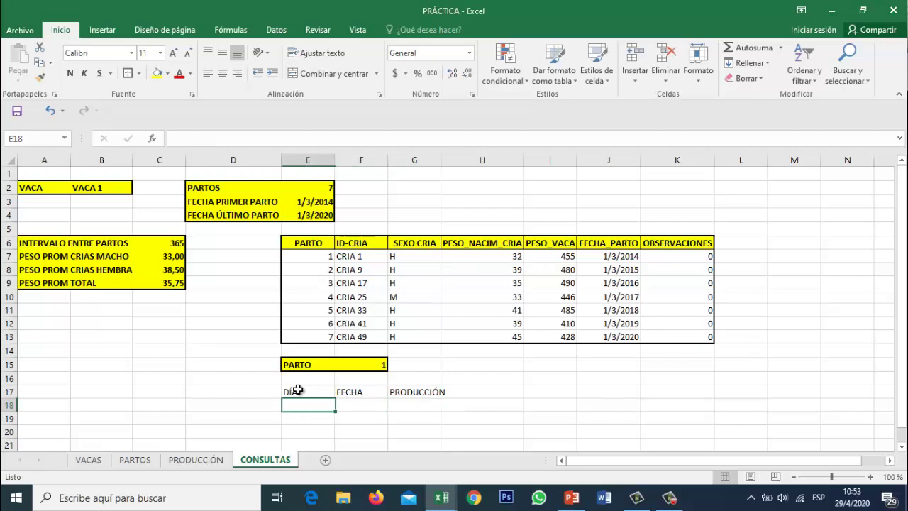
pyautogui.press('Down')
pyautogui.press('Down')
pyautogui.press('Down')
pyautogui.press('Down')
pyautogui.press('Down')
pyautogui.press('Down')
pyautogui.press('Down')
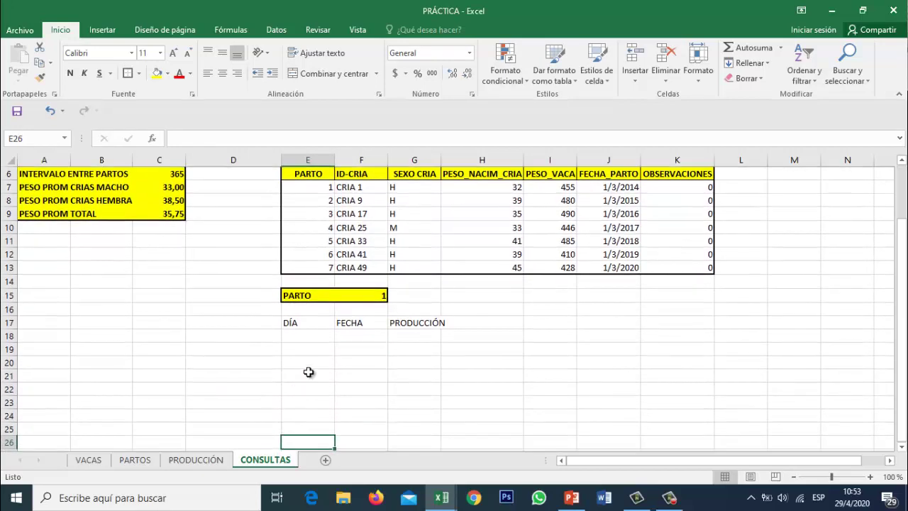
# Enter 1 and 2 in E18:E19 and drag the series down the DÍA column
pyautogui.click(311, 339)
pyautogui.write('1')
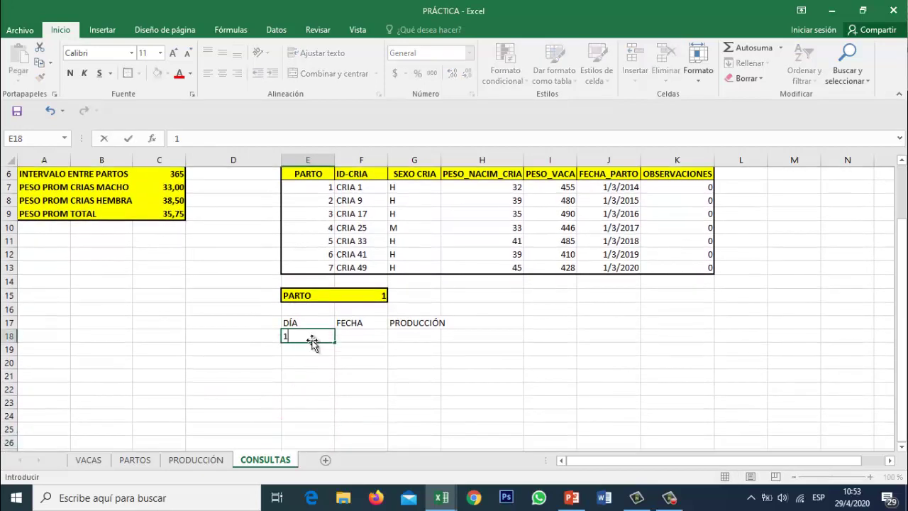
pyautogui.press('Return')
pyautogui.write('2')
pyautogui.press('Return')
pyautogui.moveTo(313, 339); pyautogui.dragTo(325, 492)
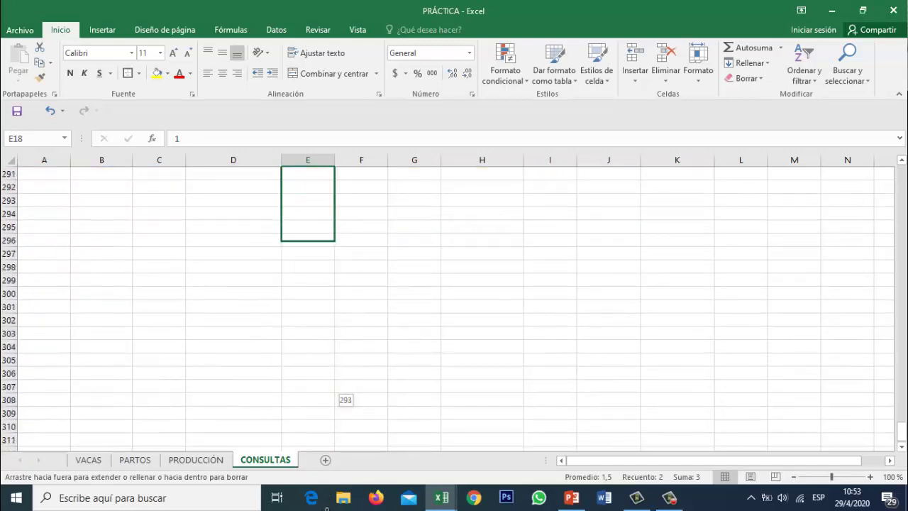
pyautogui.moveTo(325, 493)
pyautogui.mouseDown()
pyautogui.moveTo(346, 328)
pyautogui.moveTo(338, 278)
pyautogui.mouseUp()
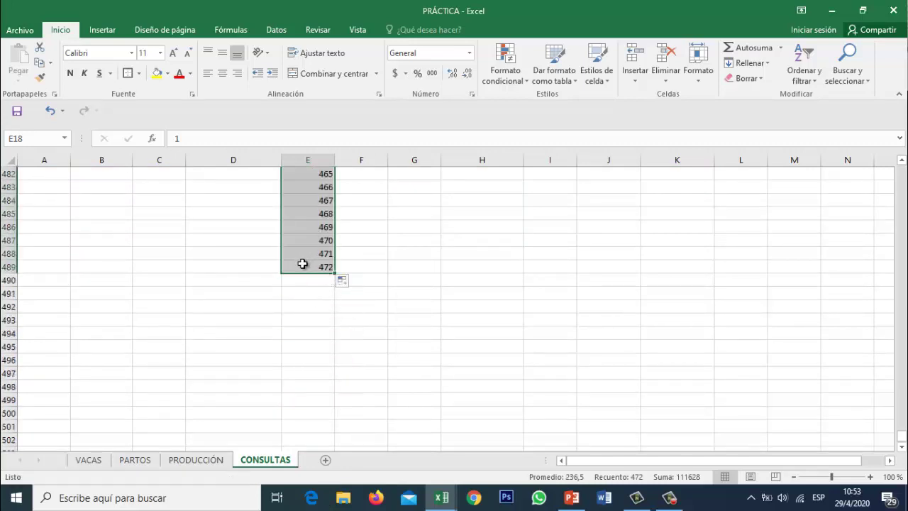
# Return to the top of the DÍA column and the first FECHA cell, F18
pyautogui.moveTo(308, 267); pyautogui.dragTo(311, 140)
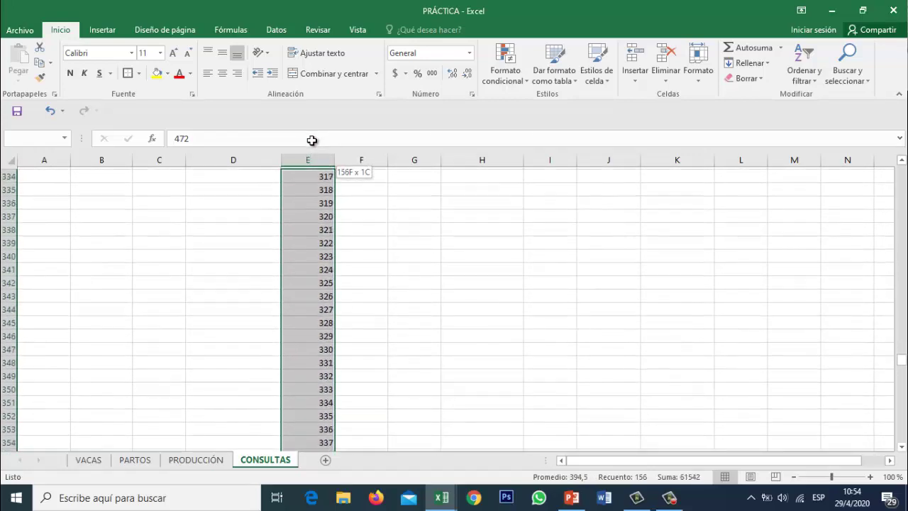
pyautogui.moveTo(312, 141); pyautogui.dragTo(311, 213)
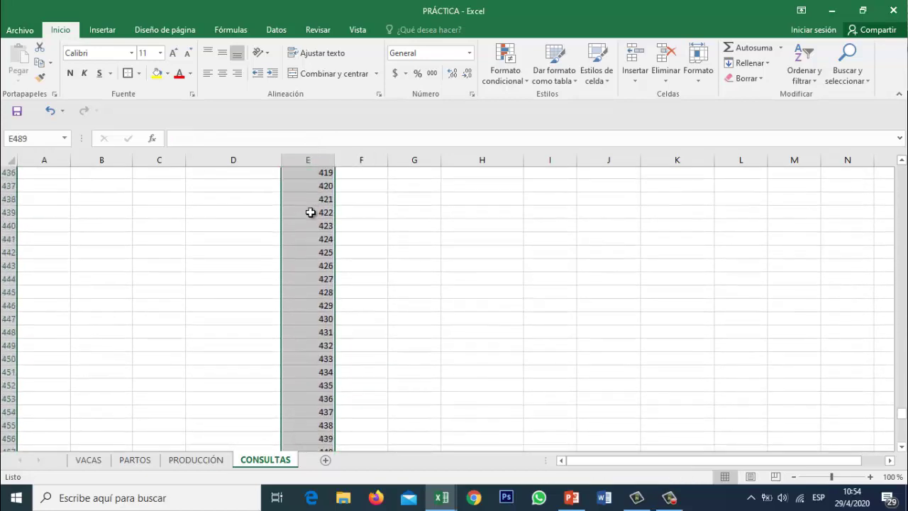
pyautogui.click(311, 213)
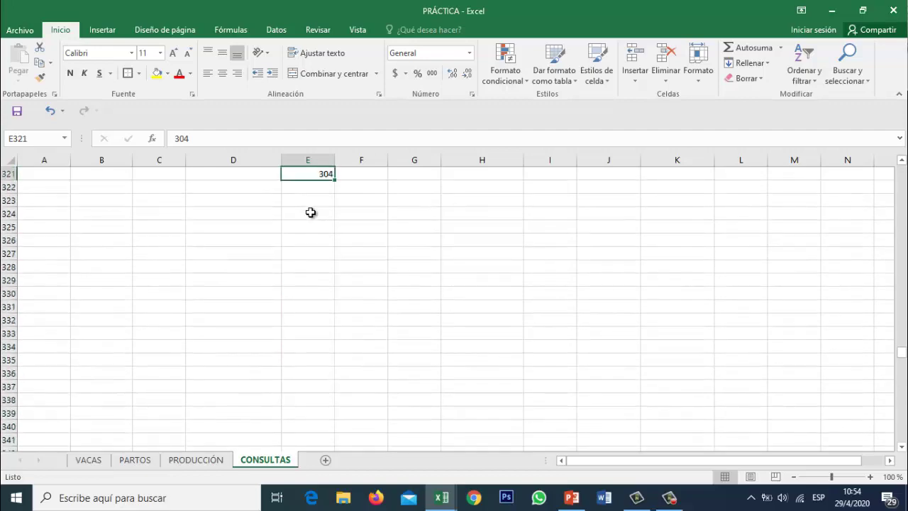
pyautogui.press('Up')
pyautogui.press('Up')
pyautogui.hotkey('ctrl', 'Up')
pyautogui.press('Down')
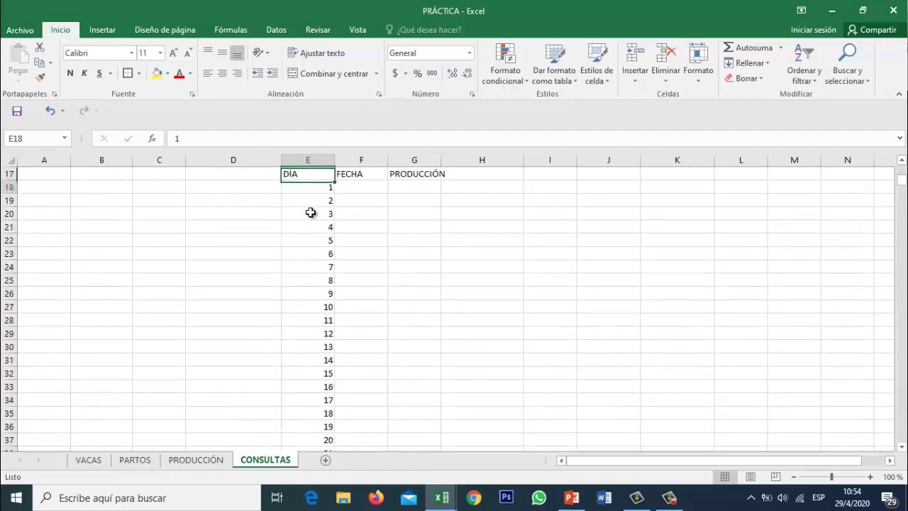
pyautogui.press('Right')
pyautogui.press('Left')
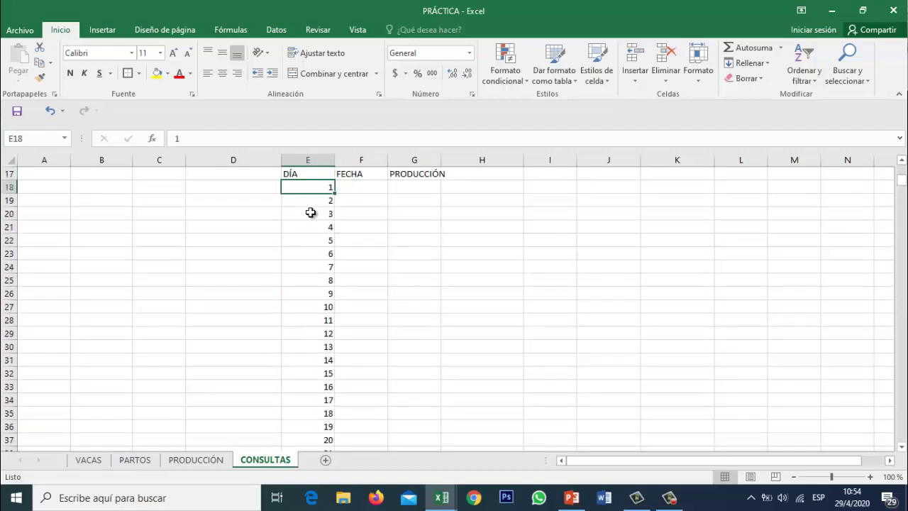
pyautogui.press('Right')
# Start a BUSCARV in F18 keyed on B2&"_"&F15
pyautogui.press('Left')
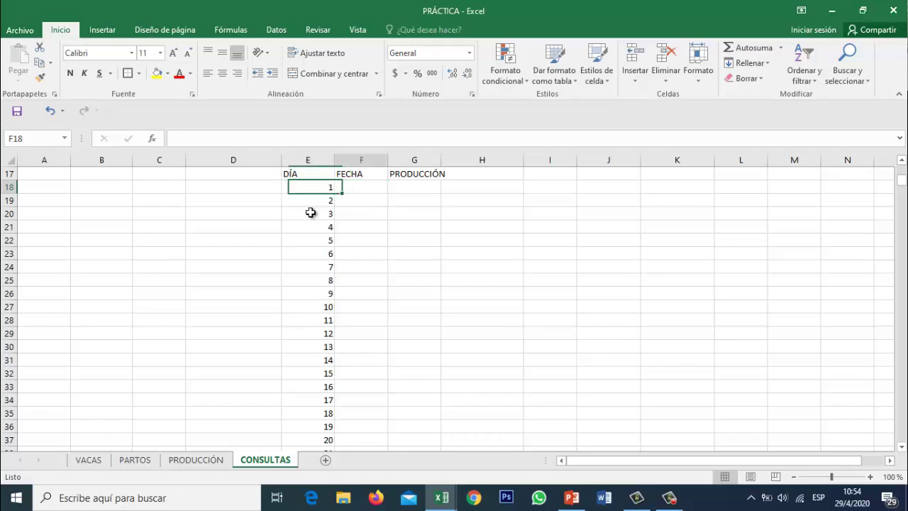
pyautogui.press('Right')
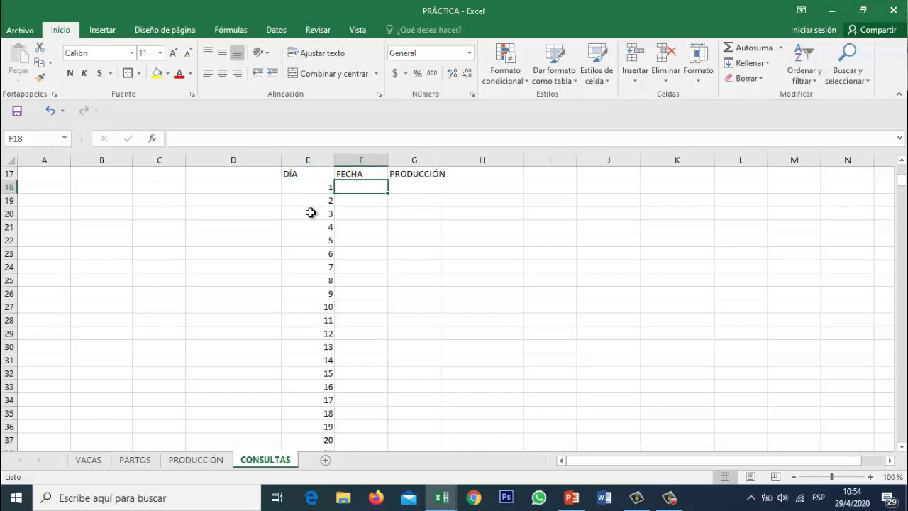
pyautogui.write('+')
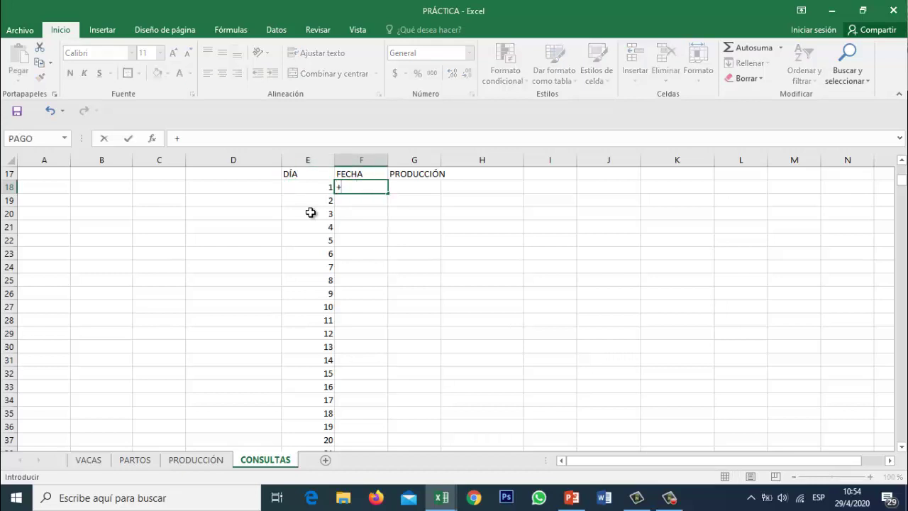
pyautogui.write('BUSC')
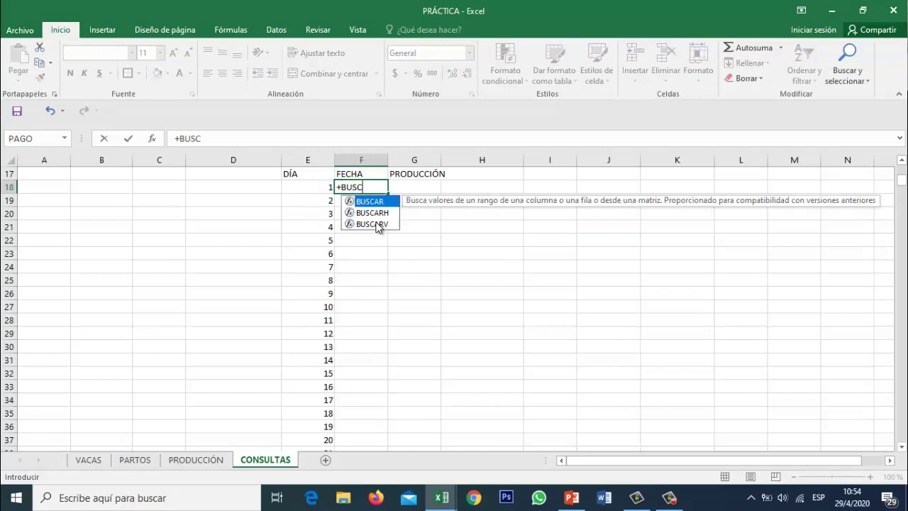
pyautogui.doubleClick(376, 225)
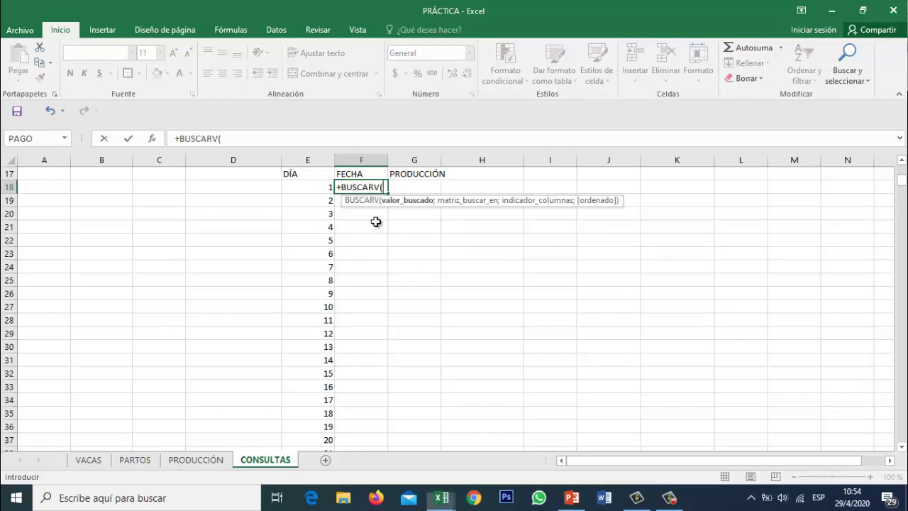
pyautogui.click(447, 200)
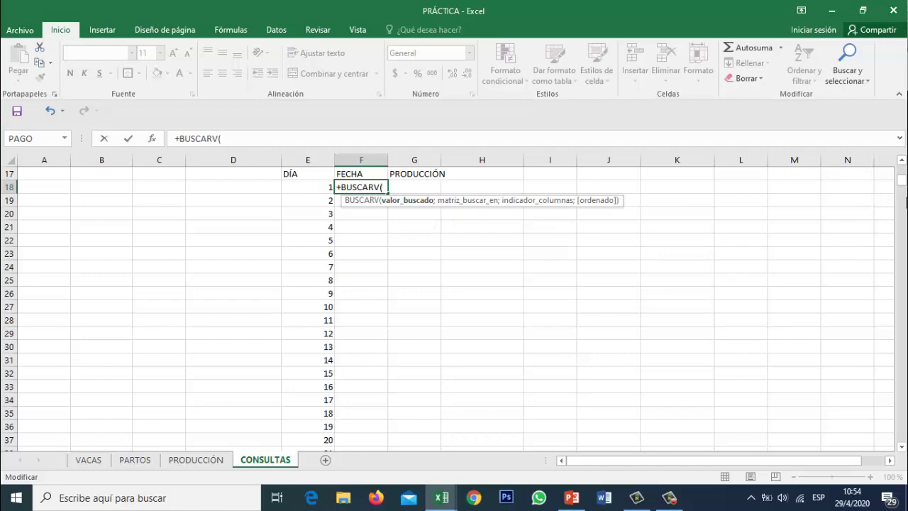
pyautogui.moveTo(902, 182); pyautogui.dragTo(902, 170)
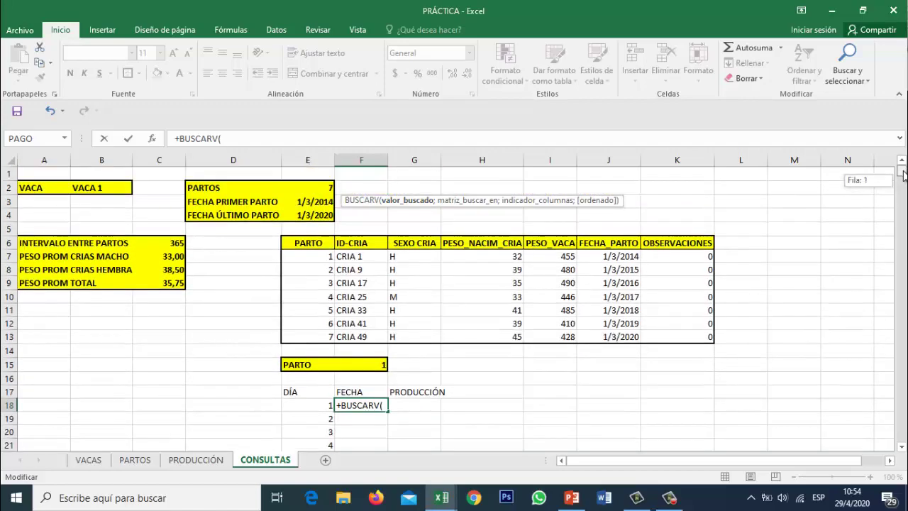
pyautogui.click(103, 186)
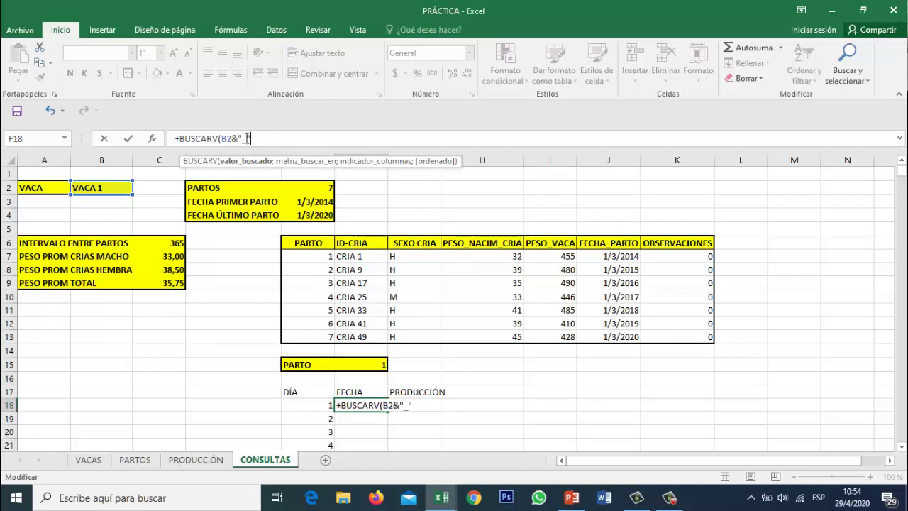
pyautogui.click(374, 365)
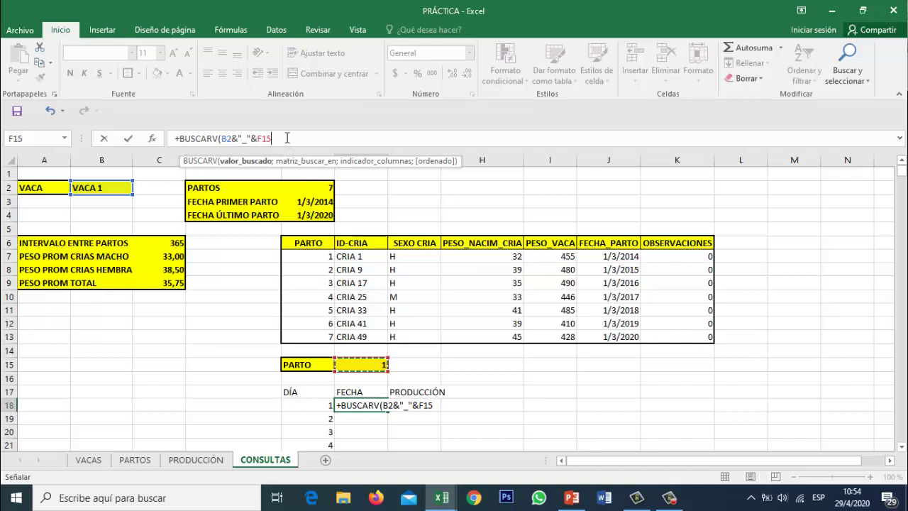
pyautogui.write(';')
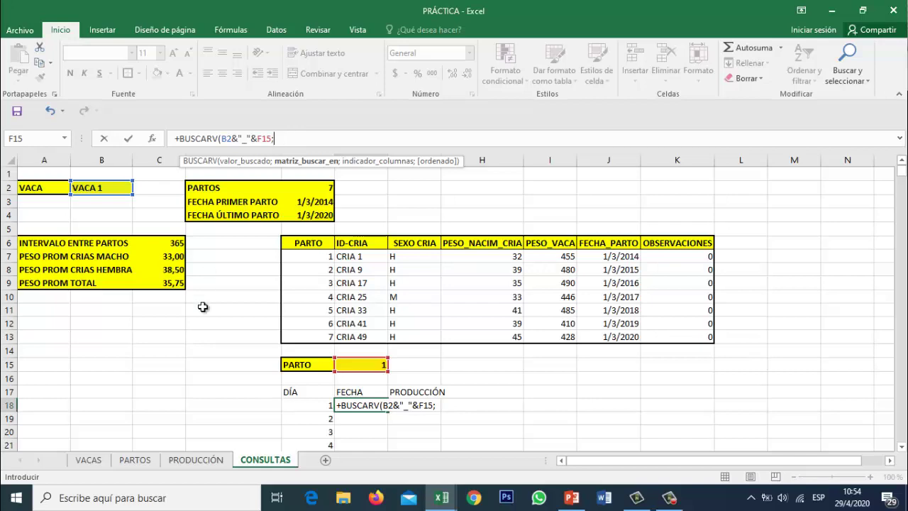
# Look up PARTOS!A:I column 8 with FALSO and commit it as an array formula
pyautogui.click(136, 461)
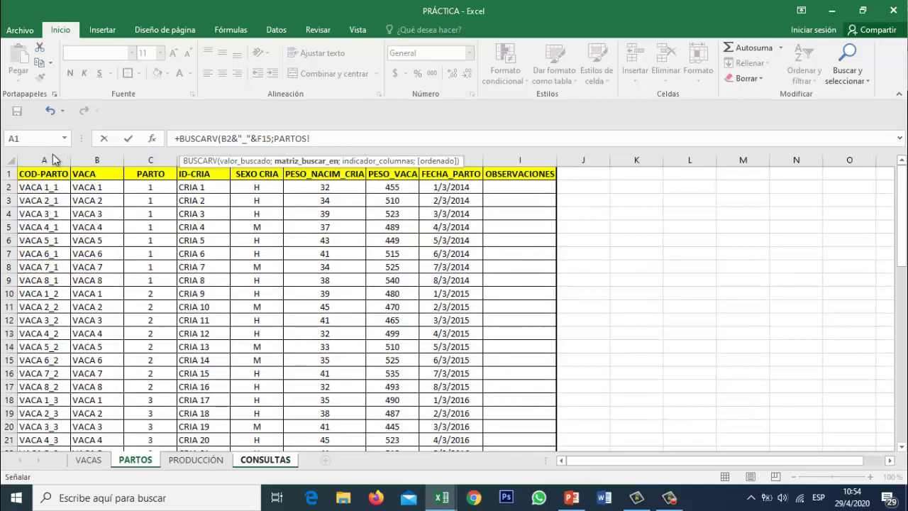
pyautogui.moveTo(55, 158); pyautogui.dragTo(532, 157)
pyautogui.click(388, 142)
pyautogui.write(';8')
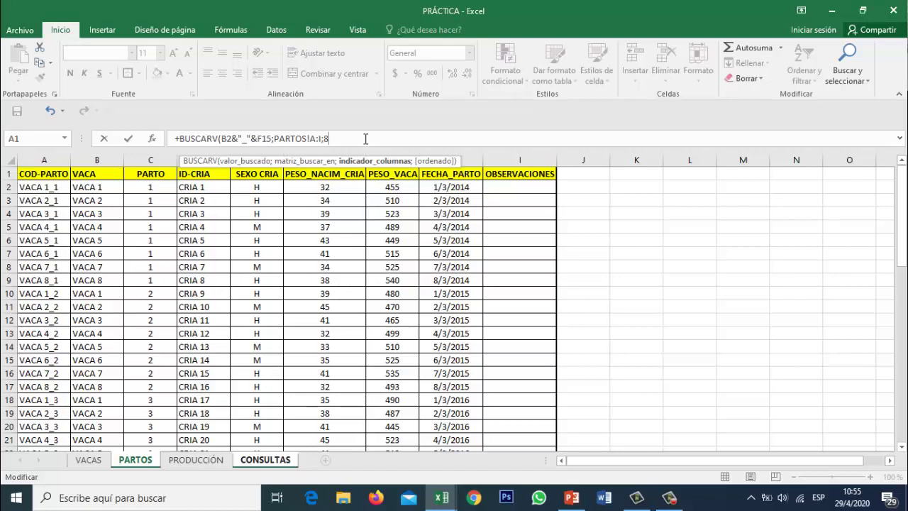
pyautogui.write(';FALSO')
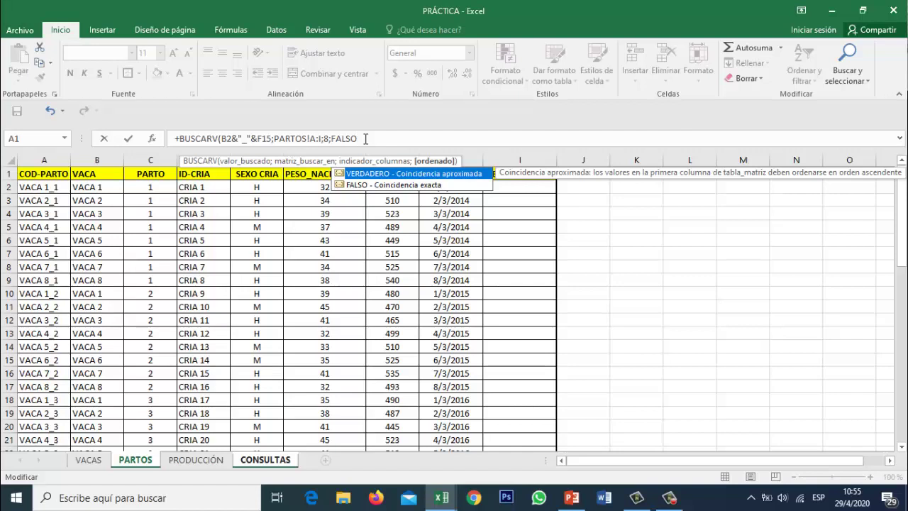
pyautogui.click(365, 139)
pyautogui.click(365, 139)
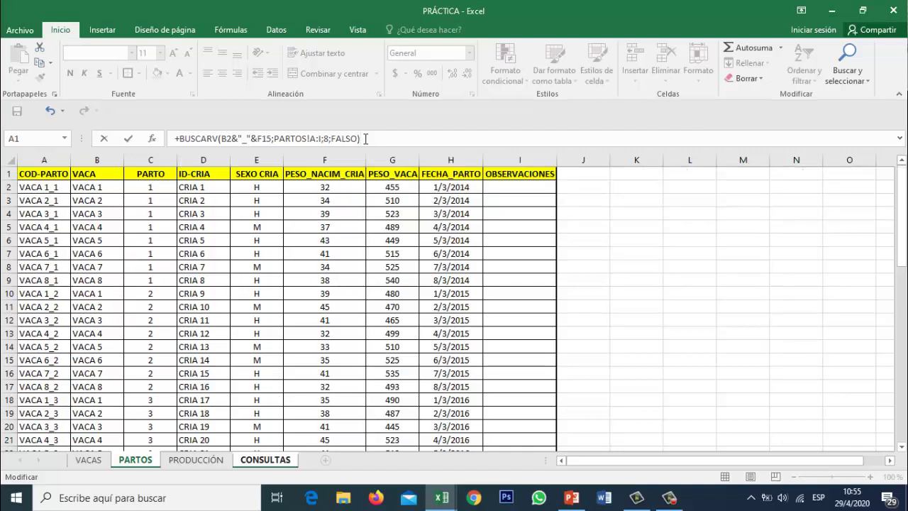
pyautogui.hotkey('ctrl', 'shift', 'Return')
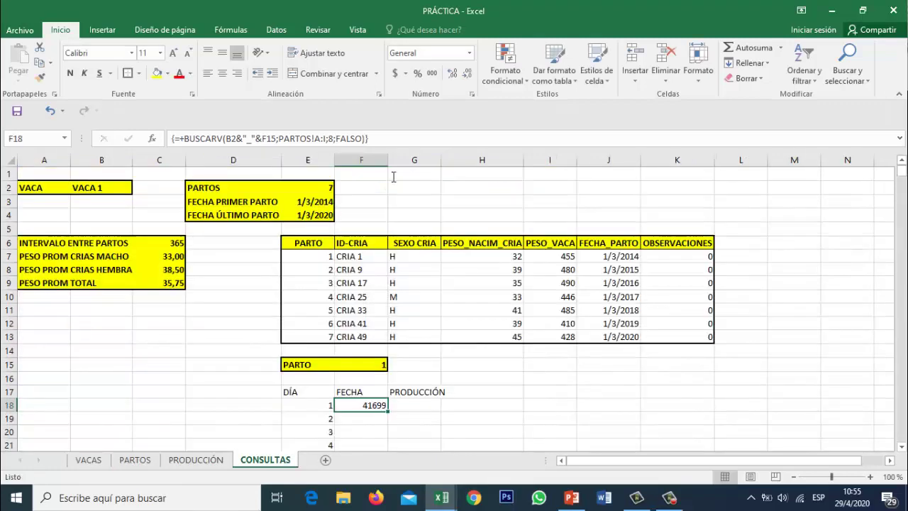
pyautogui.click(375, 416)
# Format the first FECHA value in F18 as a short date
pyautogui.press('Down')
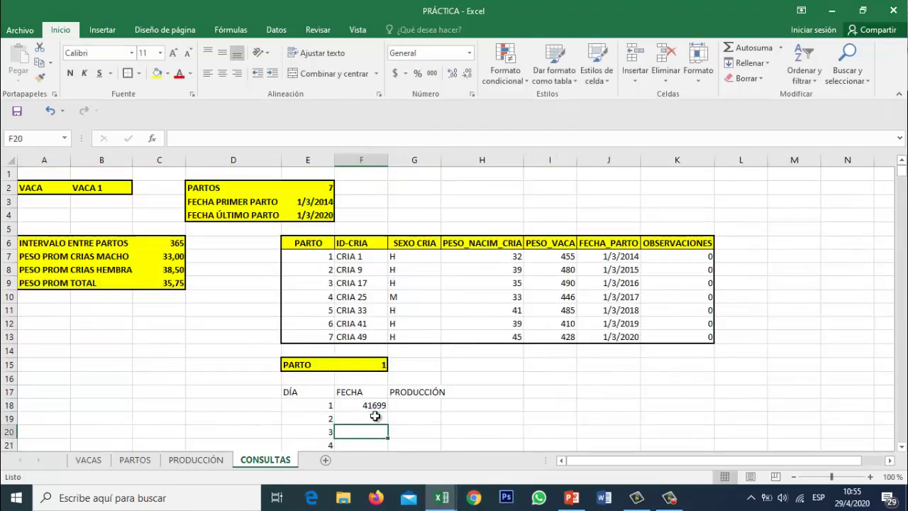
pyautogui.press('Down')
pyautogui.press('Down')
pyautogui.press('Down')
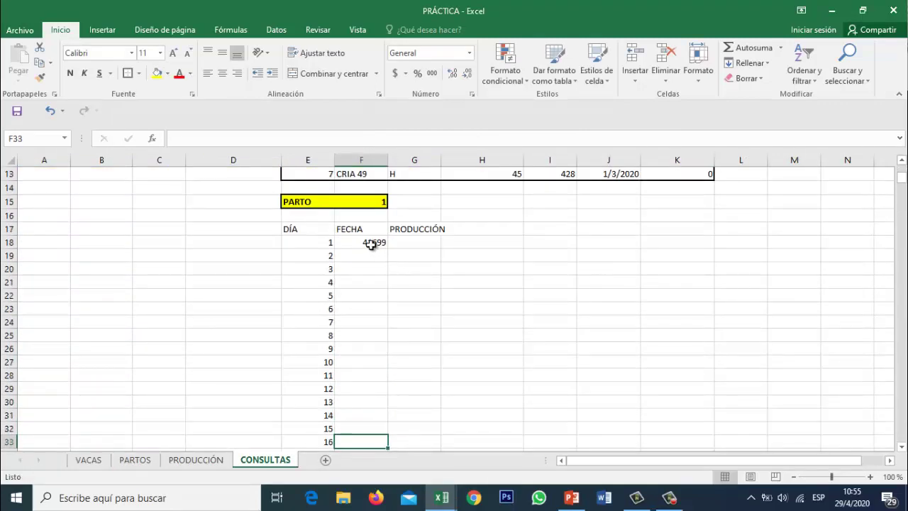
pyautogui.click(371, 243)
pyautogui.click(469, 54)
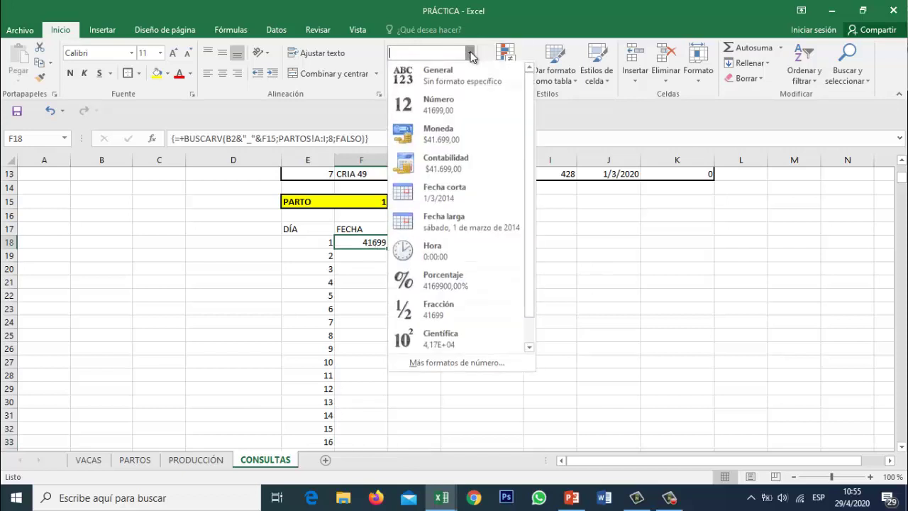
pyautogui.click(428, 197)
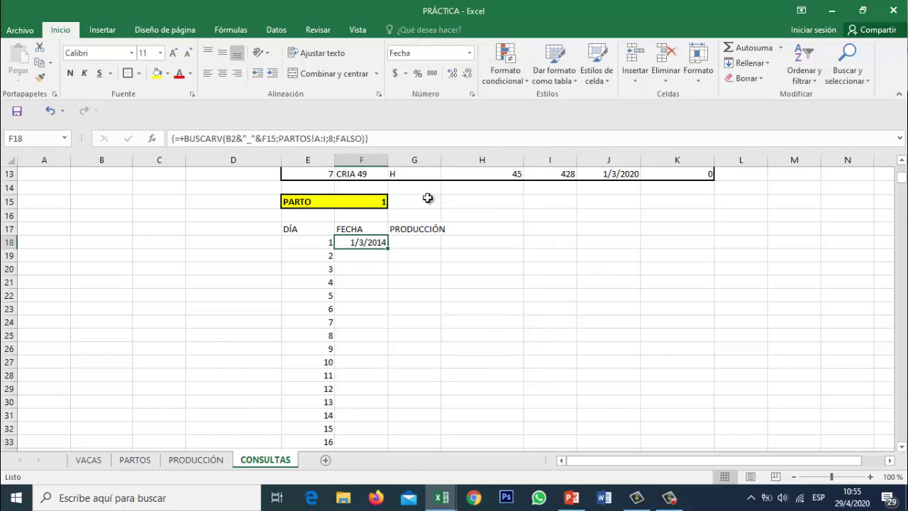
# Enter =F18+1 in F19 to get the next day's date
pyautogui.click(362, 257)
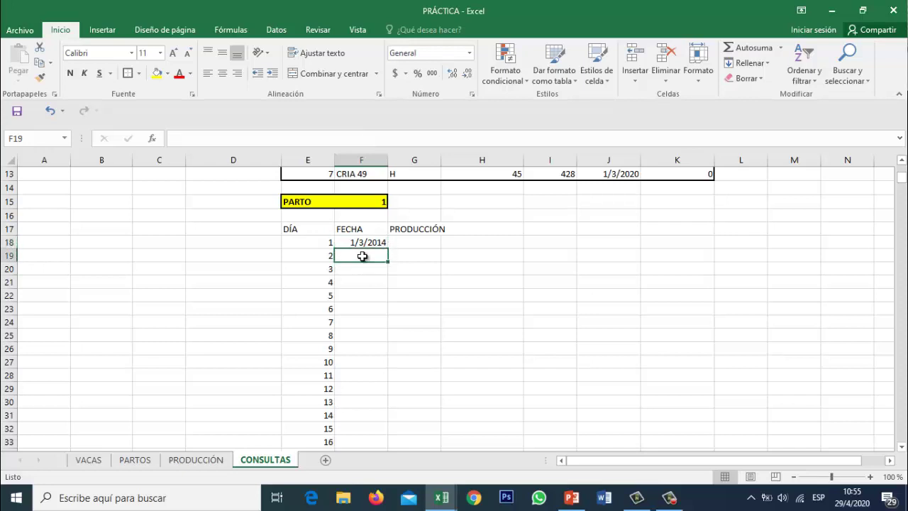
pyautogui.press('Left')
pyautogui.press('Right')
pyautogui.write('+')
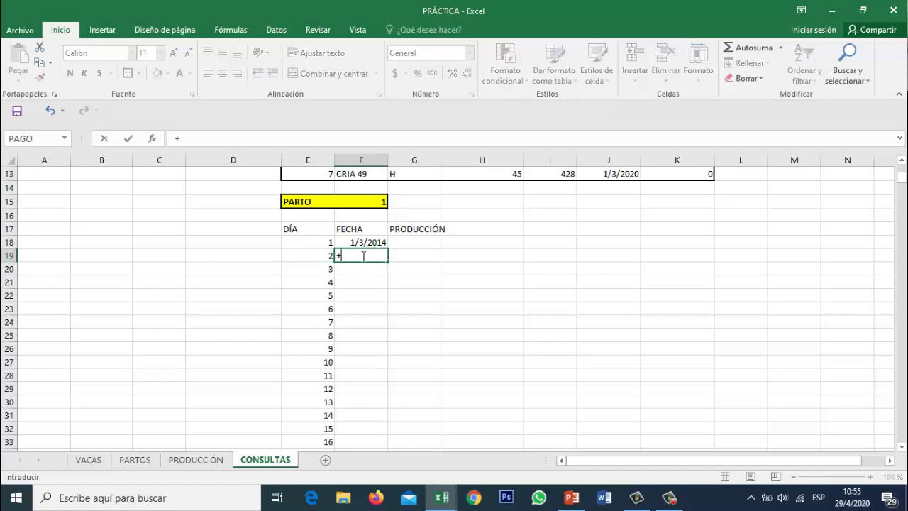
pyautogui.click(365, 242)
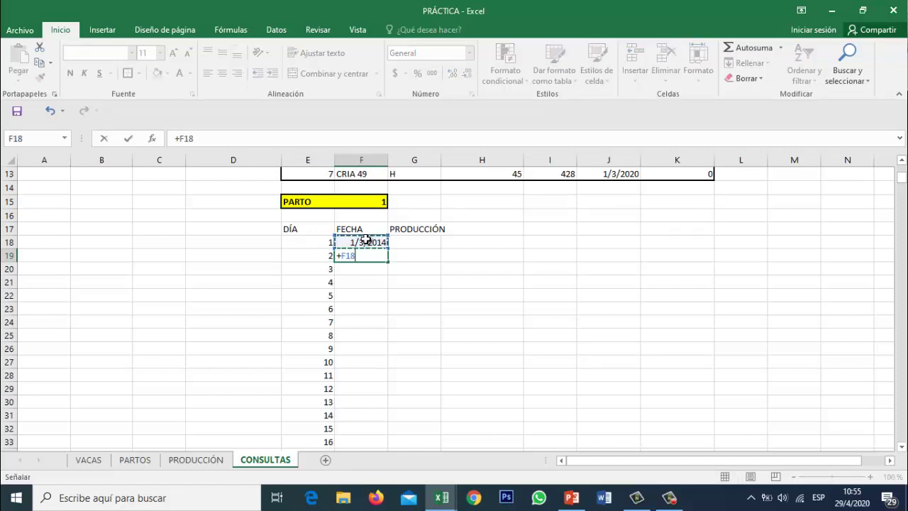
pyautogui.click(306, 140)
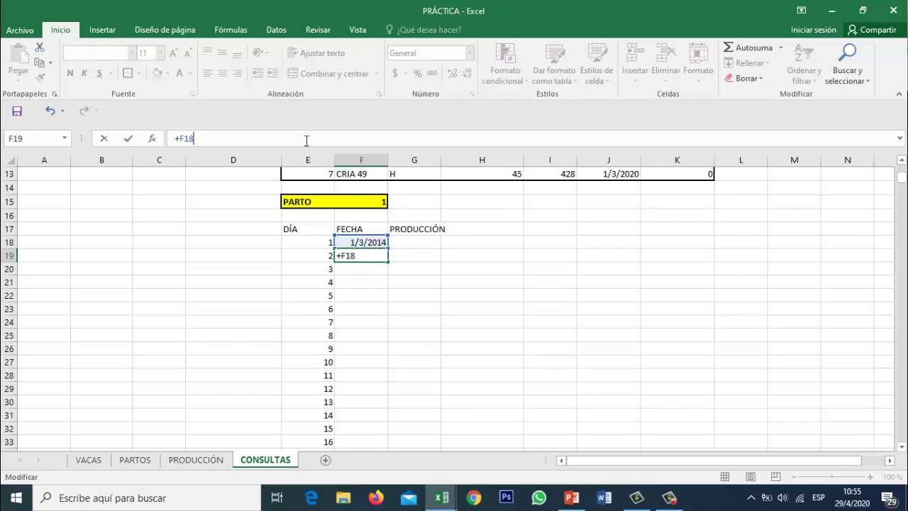
pyautogui.write('+1')
pyautogui.press('Return')
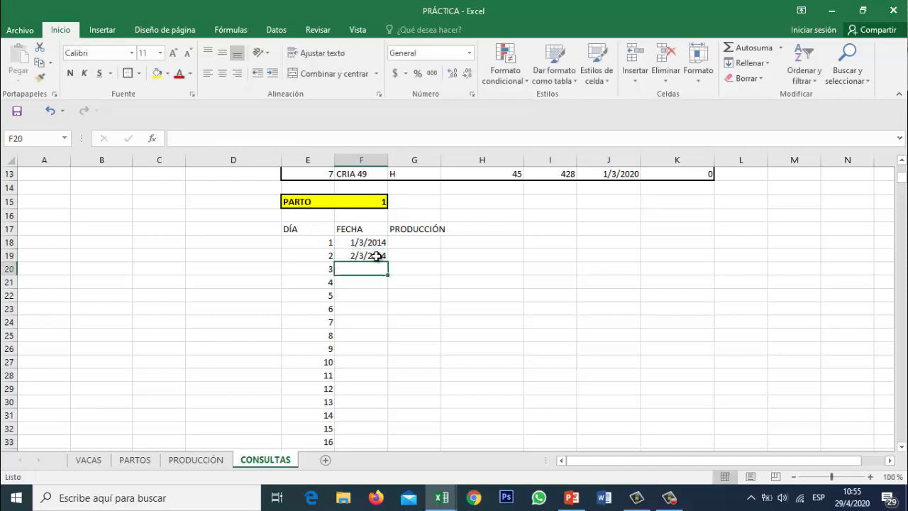
# Fill the next-day date formula down the FECHA column
pyautogui.click(378, 257)
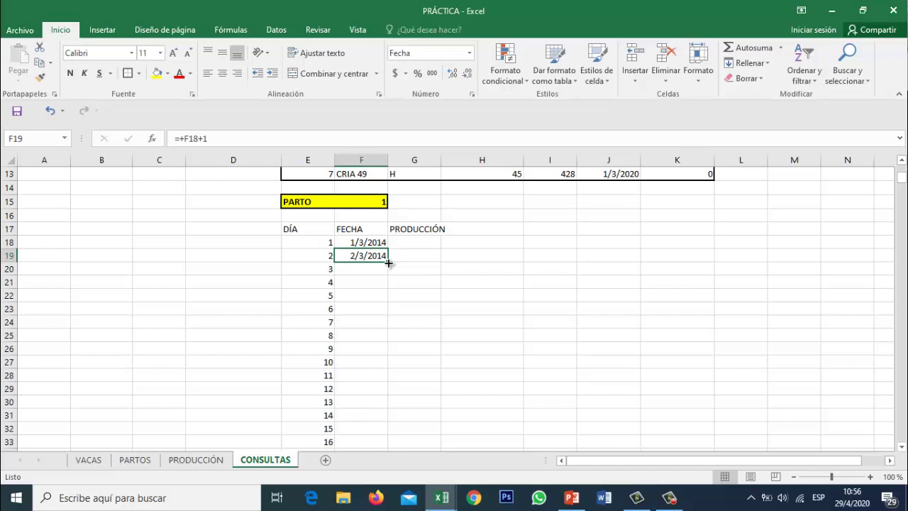
pyautogui.doubleClick(389, 263)
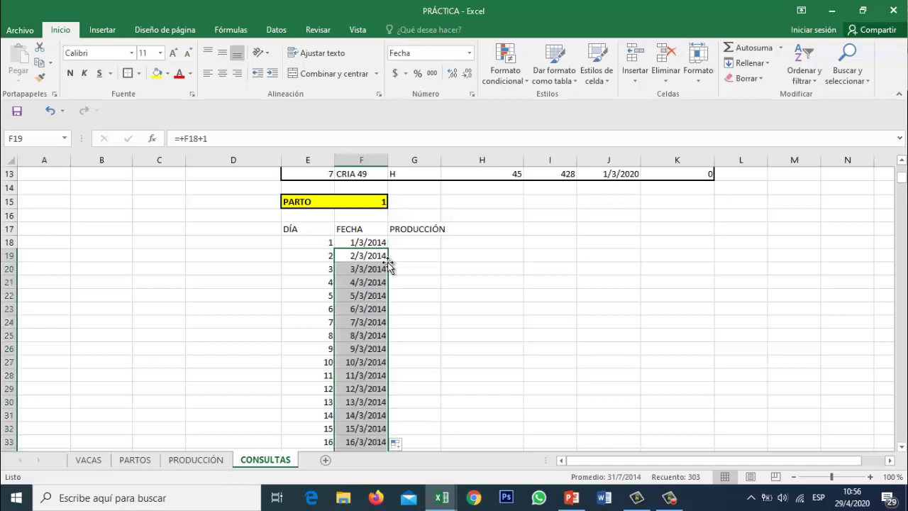
pyautogui.doubleClick(406, 265)
pyautogui.click(406, 242)
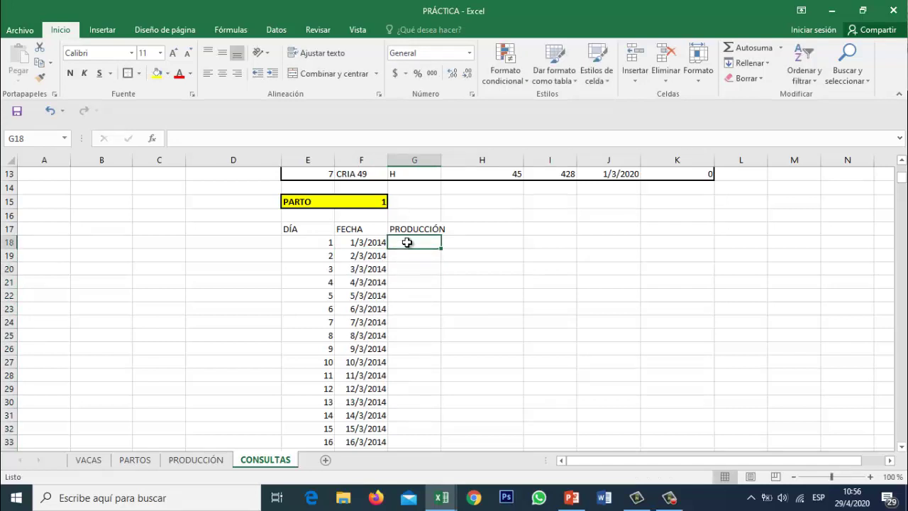
# Widen column G and start a BUSCARV in G18 keyed on the absolute $B$2
pyautogui.moveTo(442, 160); pyautogui.dragTo(449, 159)
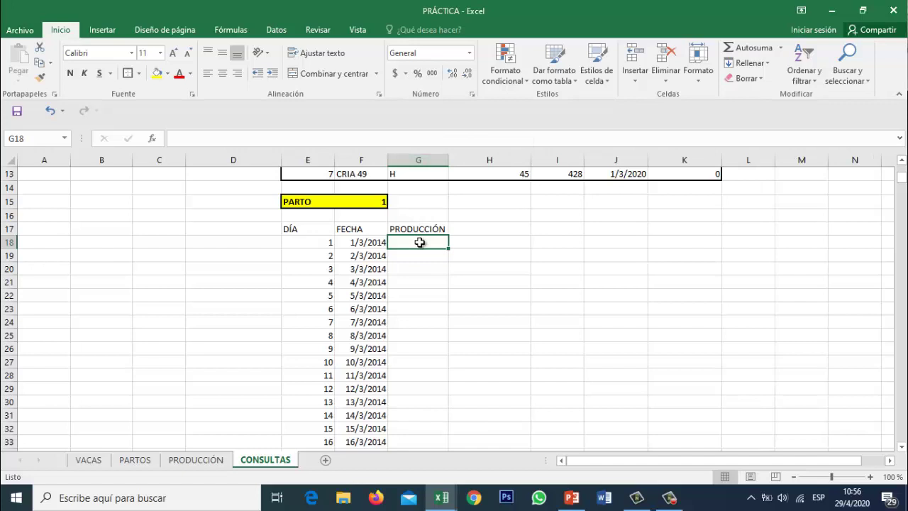
pyautogui.write('+')
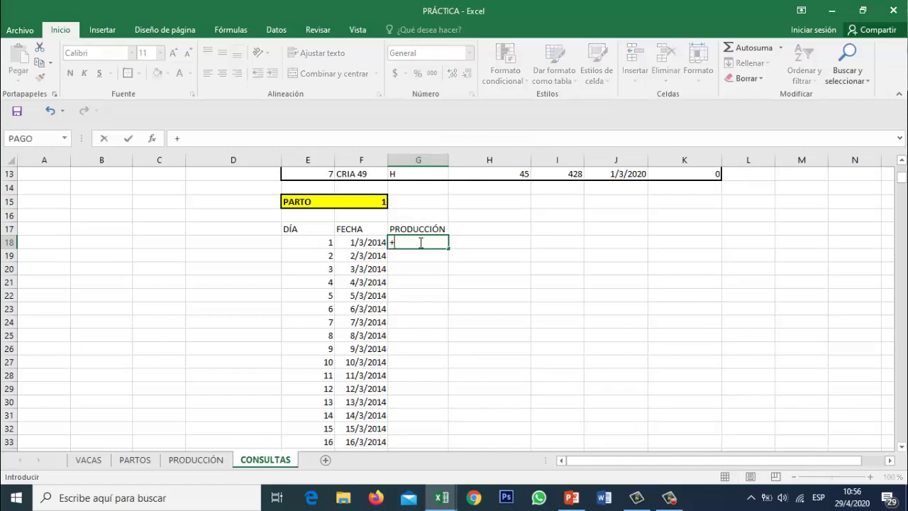
pyautogui.write('BUSACR')
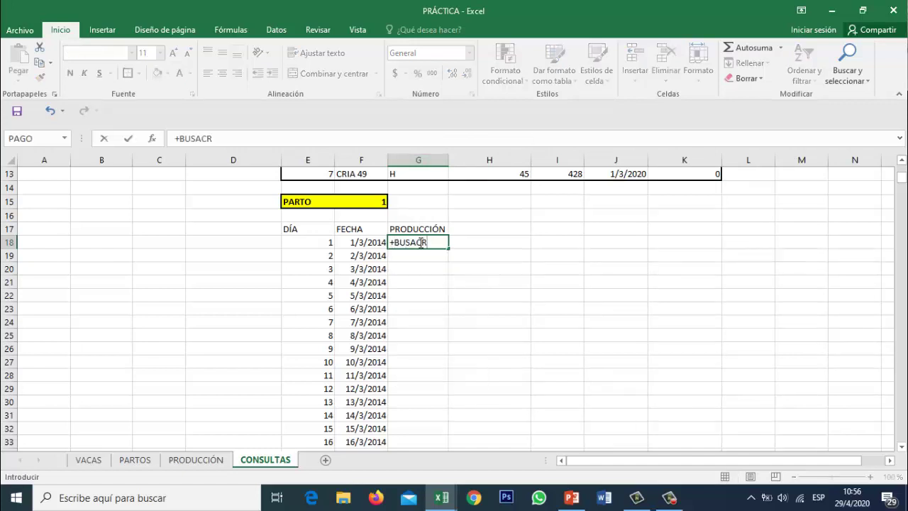
pyautogui.press('BackSpace')
pyautogui.press('BackSpace')
pyautogui.press('BackSpace')
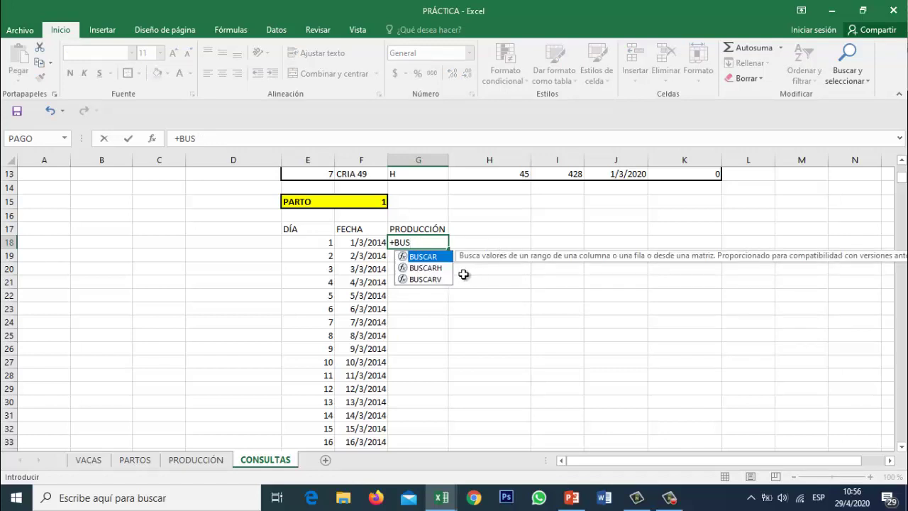
pyautogui.doubleClick(441, 280)
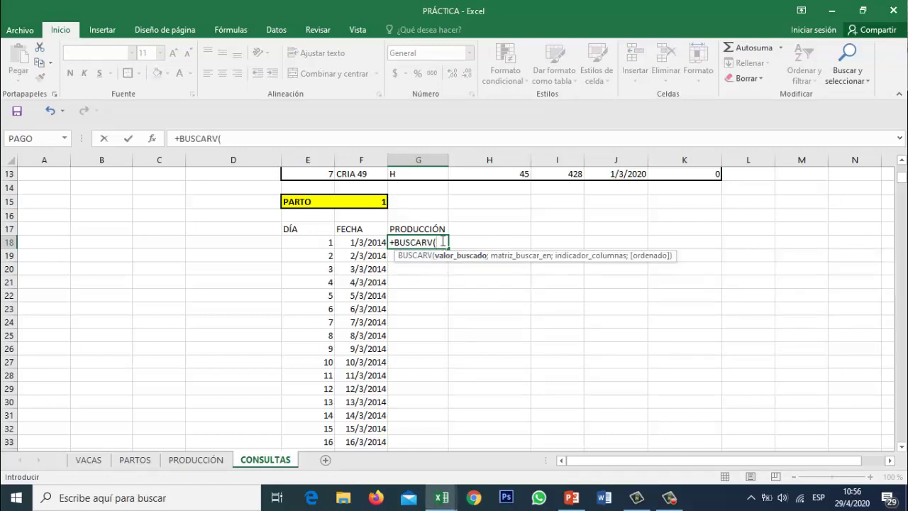
pyautogui.moveTo(901, 177); pyautogui.dragTo(901, 169)
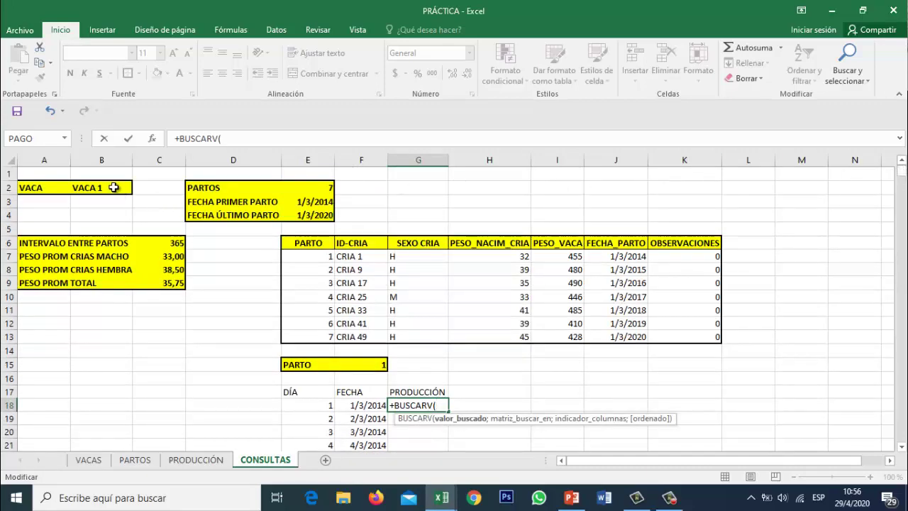
pyautogui.click(113, 187)
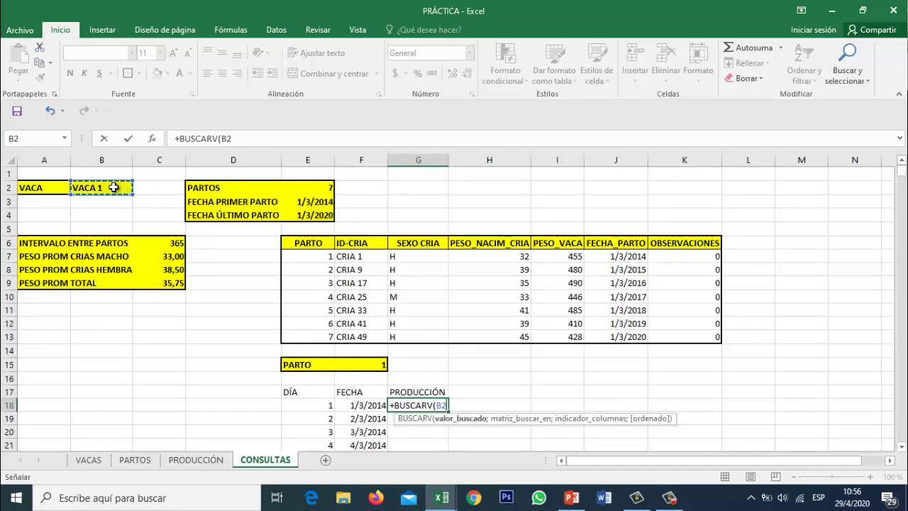
pyautogui.click(239, 140)
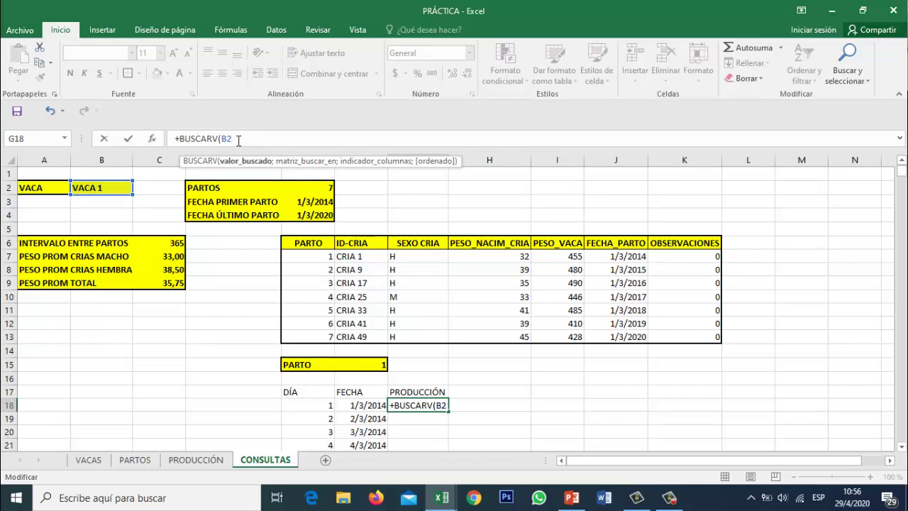
pyautogui.press('F4')
# Extend the key with $F$15 and the date F18, then go to the PRODUCCIÓN sheet
pyautogui.write('&" "')
pyautogui.write('&"_"&')
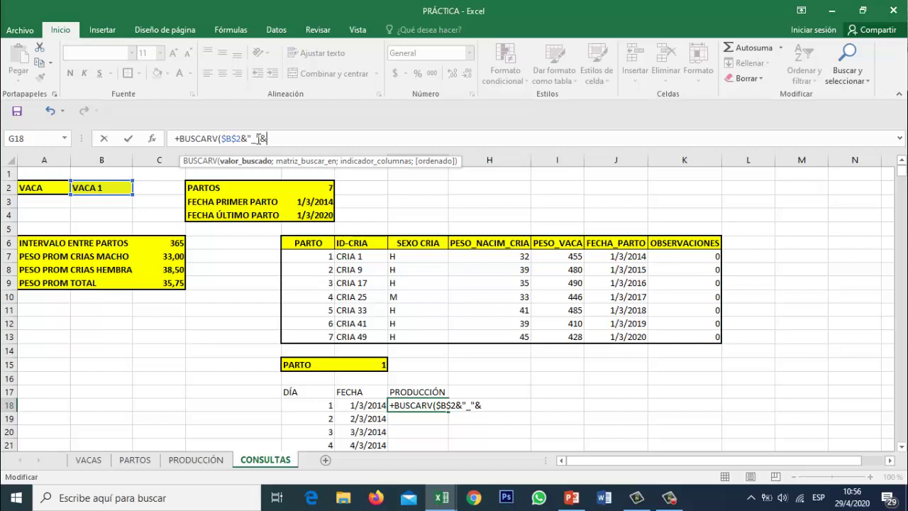
pyautogui.click(365, 364)
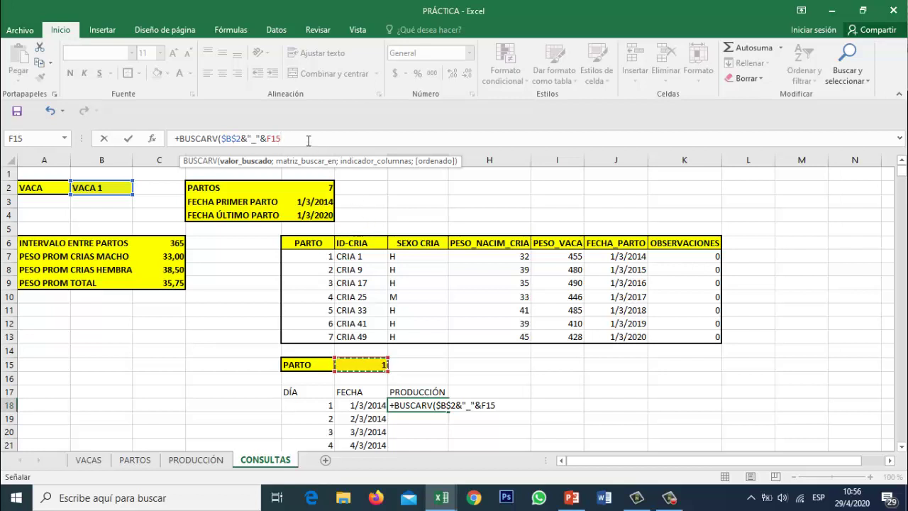
pyautogui.press('F4')
pyautogui.click(307, 139)
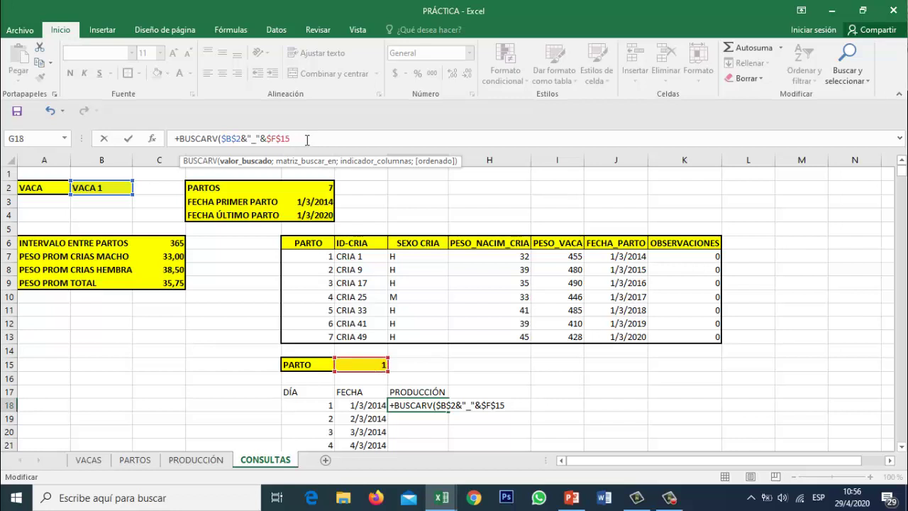
pyautogui.write('&"')
pyautogui.write('_"')
pyautogui.write('&')
pyautogui.click(366, 406)
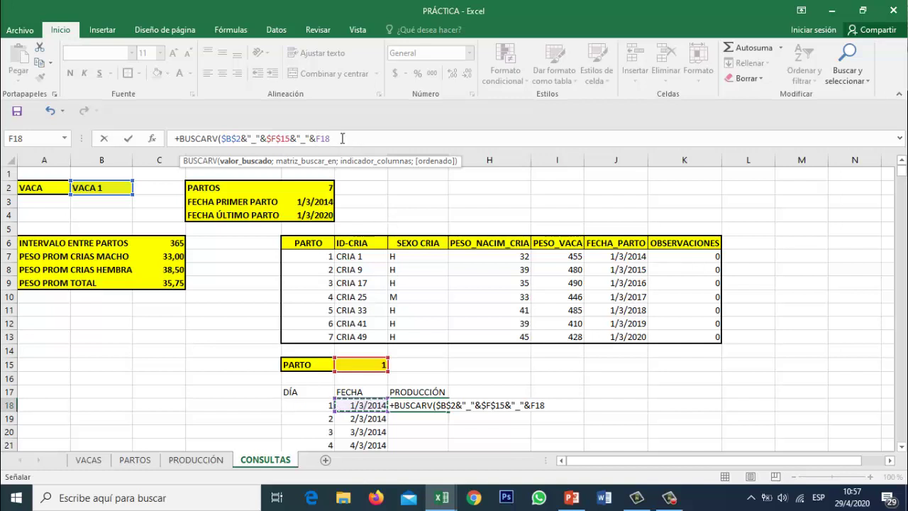
pyautogui.click(342, 139)
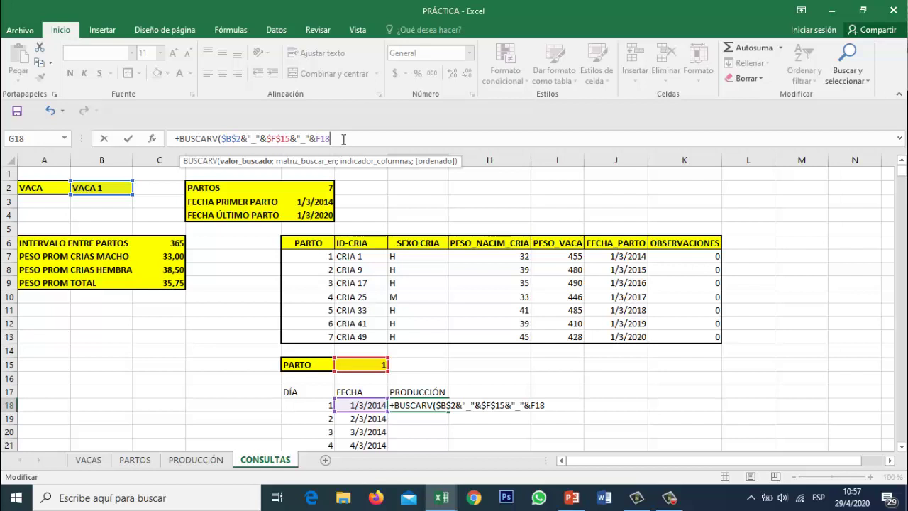
pyautogui.write(';')
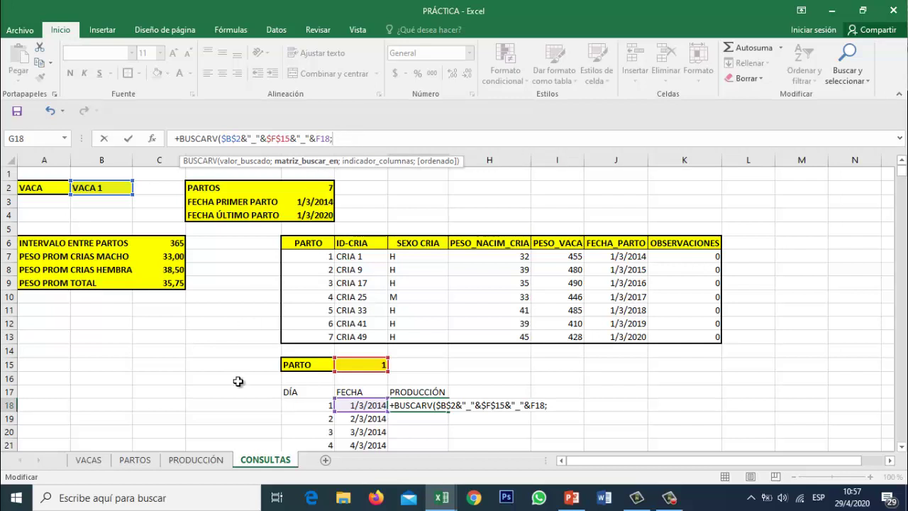
pyautogui.click(207, 462)
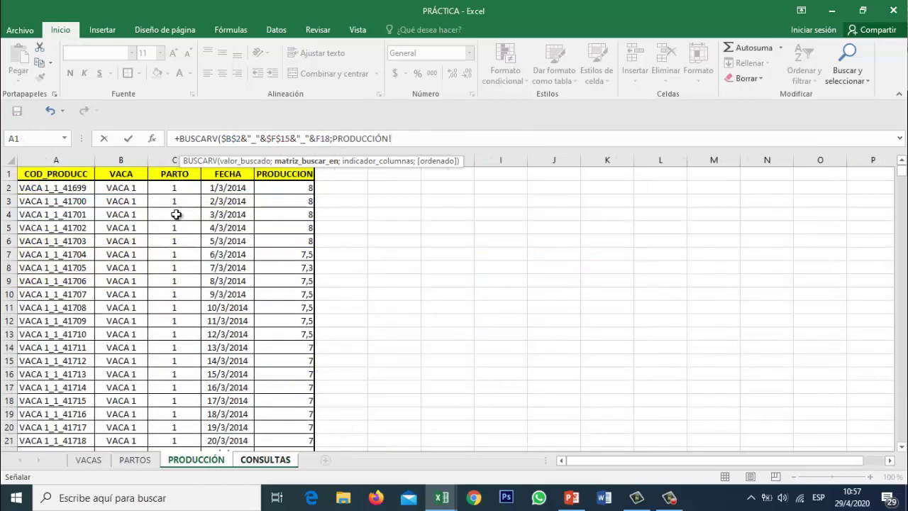
# Use PRODUCCIÓN!A:E as the table, returning column 5 with FALSO exact match
pyautogui.moveTo(59, 160); pyautogui.dragTo(286, 172)
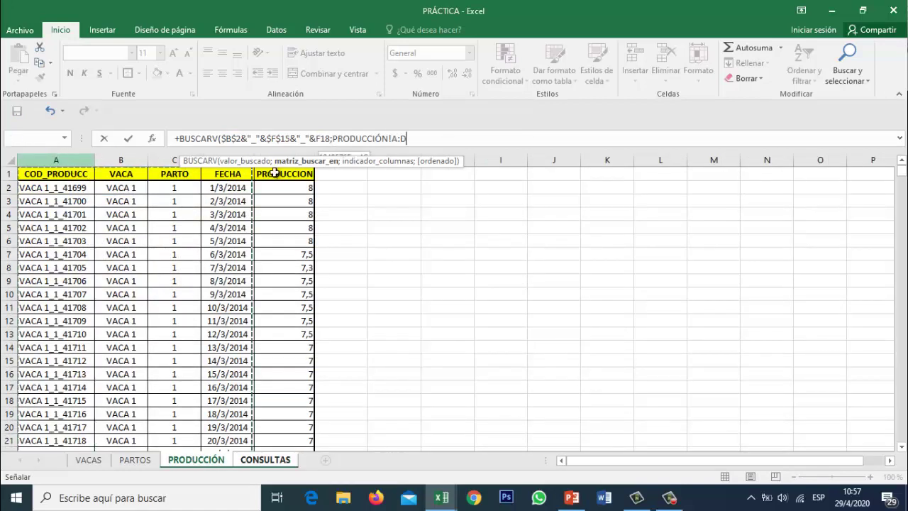
pyautogui.click(443, 140)
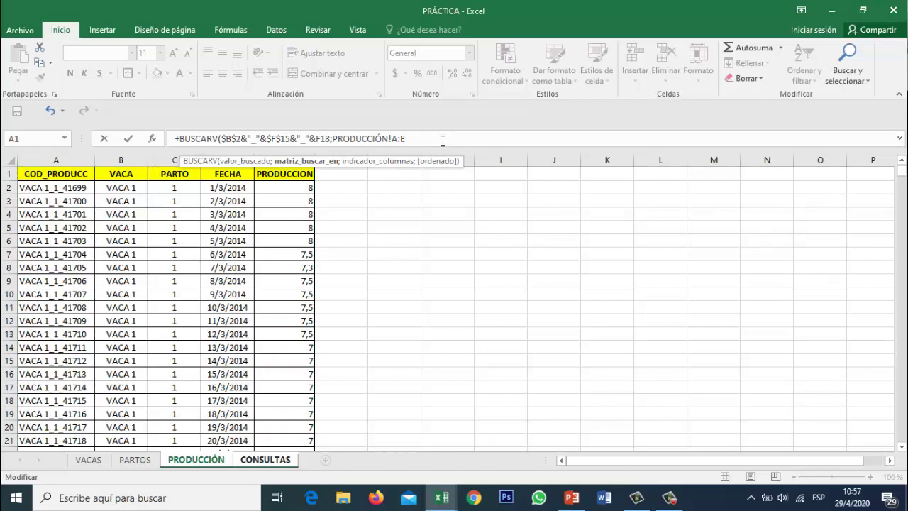
pyautogui.write(';5')
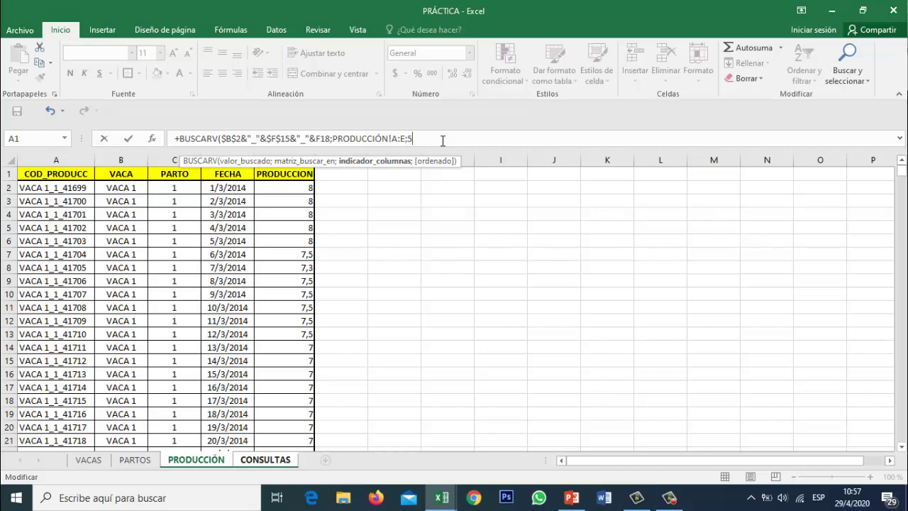
pyautogui.write(';F')
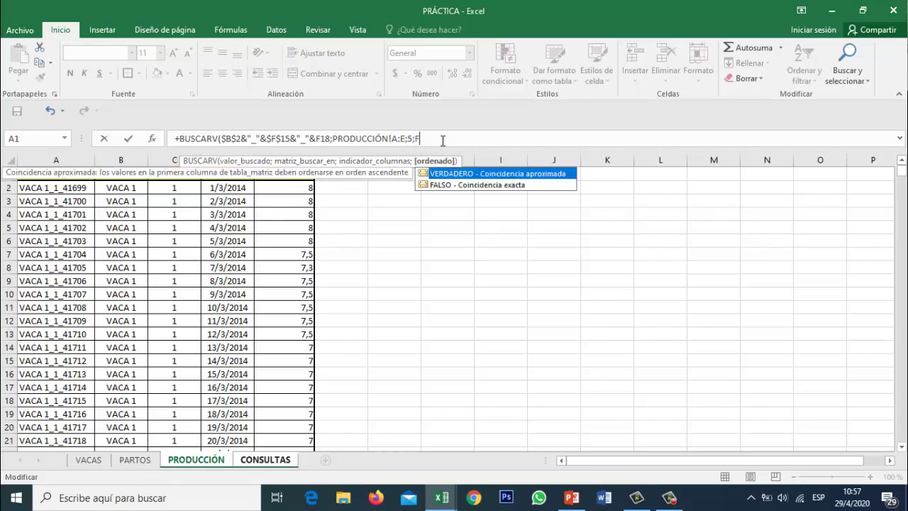
pyautogui.write('ALSO)')
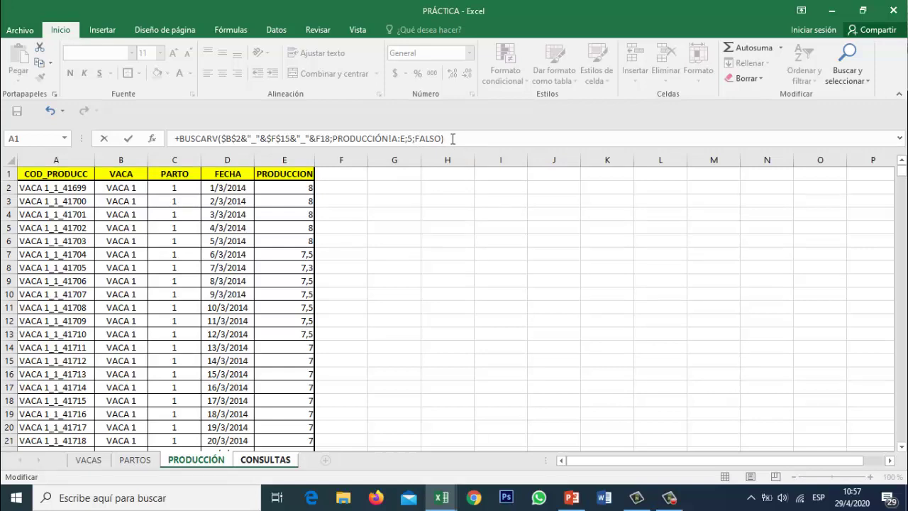
# Commit the G18 production lookup as an array formula and recheck G18
pyautogui.hotkey('ctrl', 'shift', 'Return')
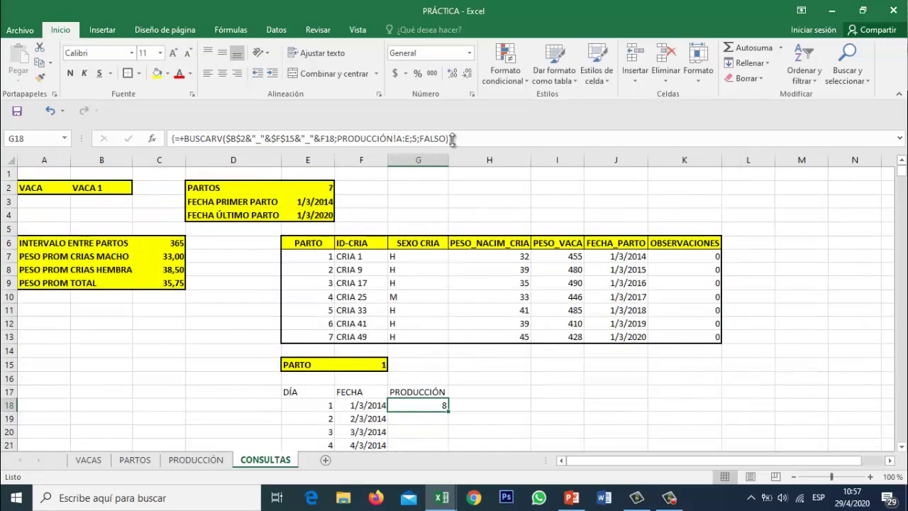
pyautogui.press('Down')
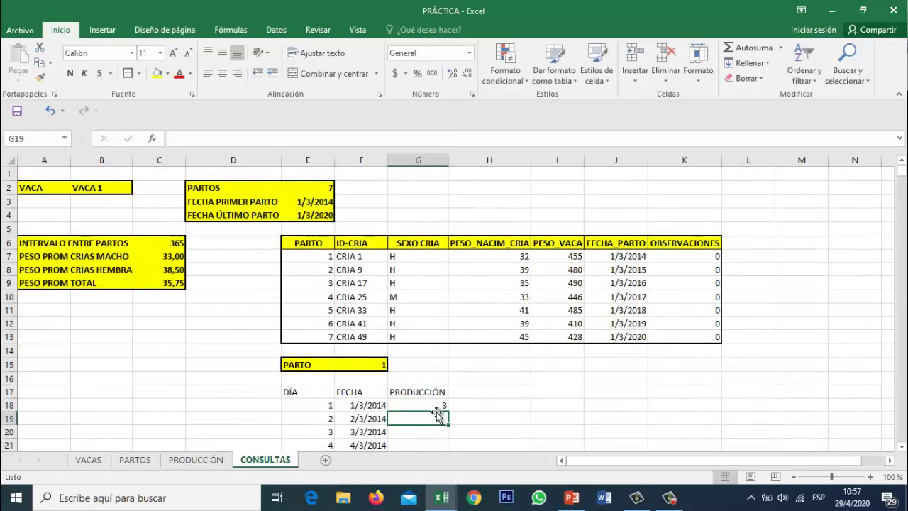
pyautogui.press('Down')
pyautogui.press('Down')
pyautogui.press('Down')
pyautogui.press('Down')
pyautogui.press('Down')
pyautogui.press('Down')
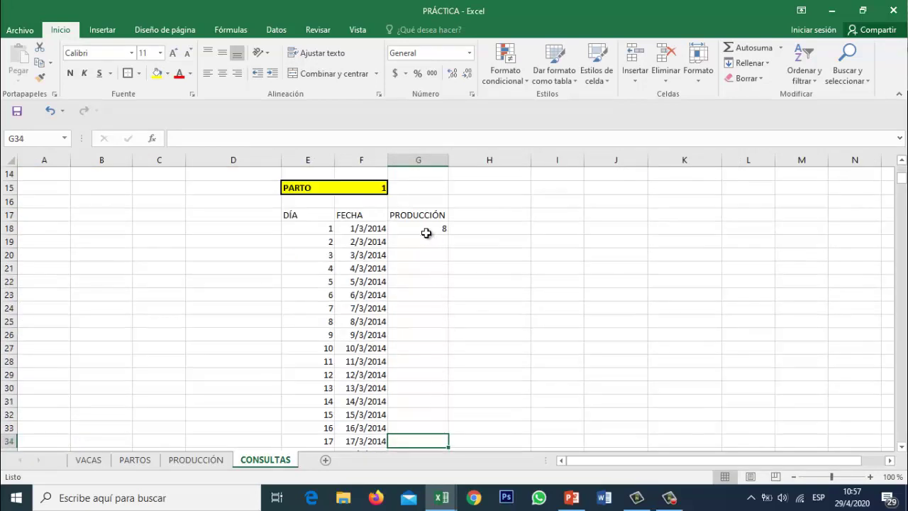
pyautogui.click(426, 230)
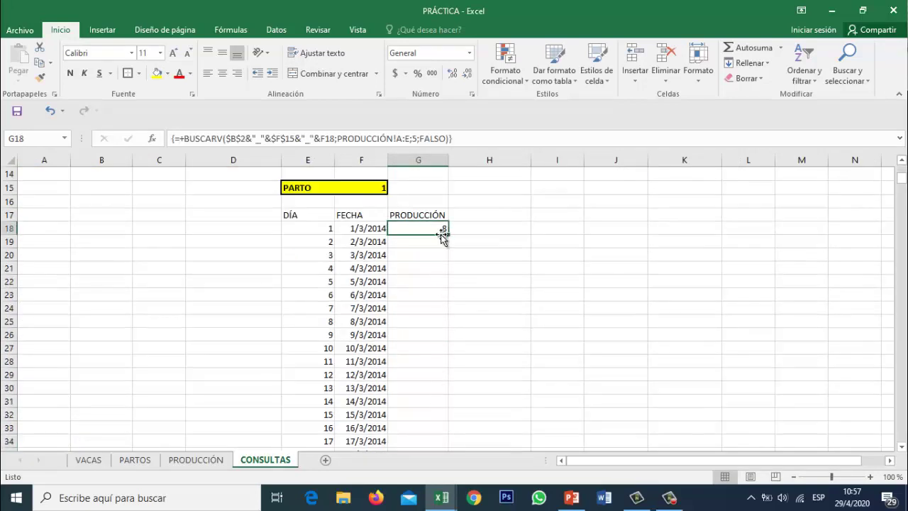
pyautogui.click(374, 232)
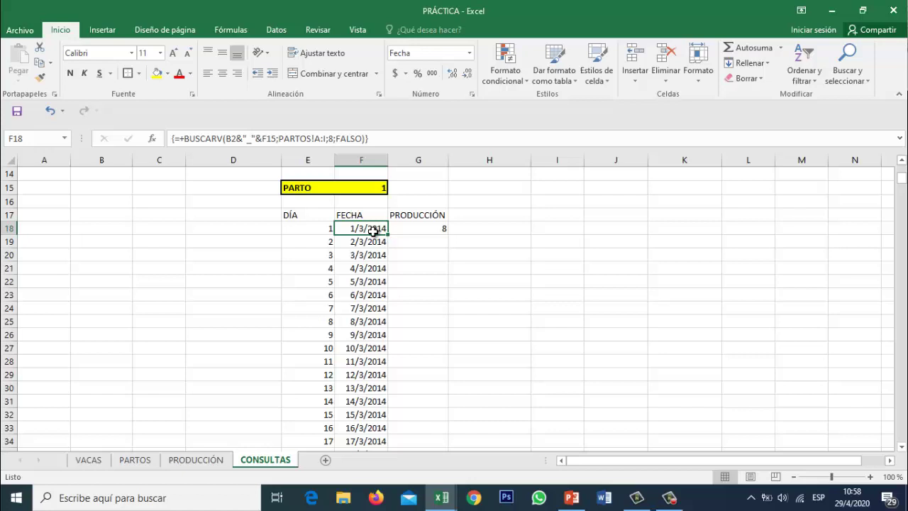
pyautogui.click(432, 230)
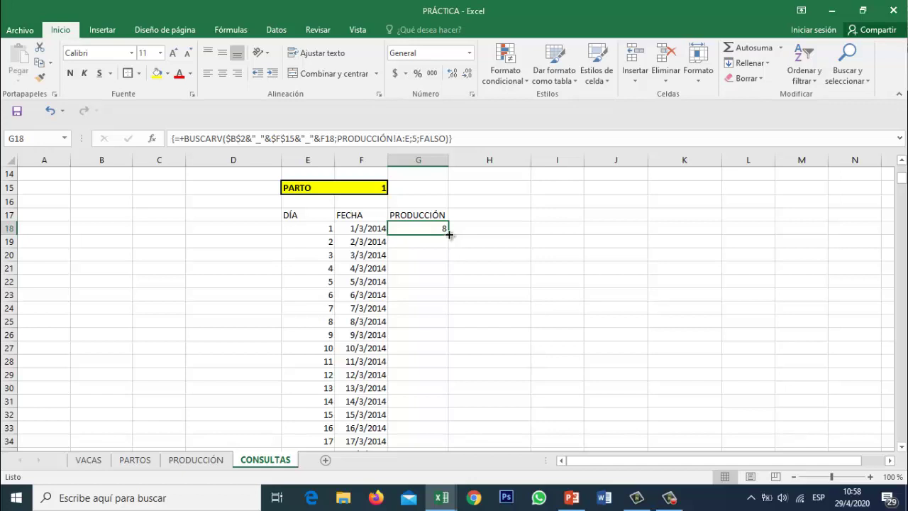
# Fill the production formula down all 304 days and check the end of the list
pyautogui.doubleClick(449, 234)
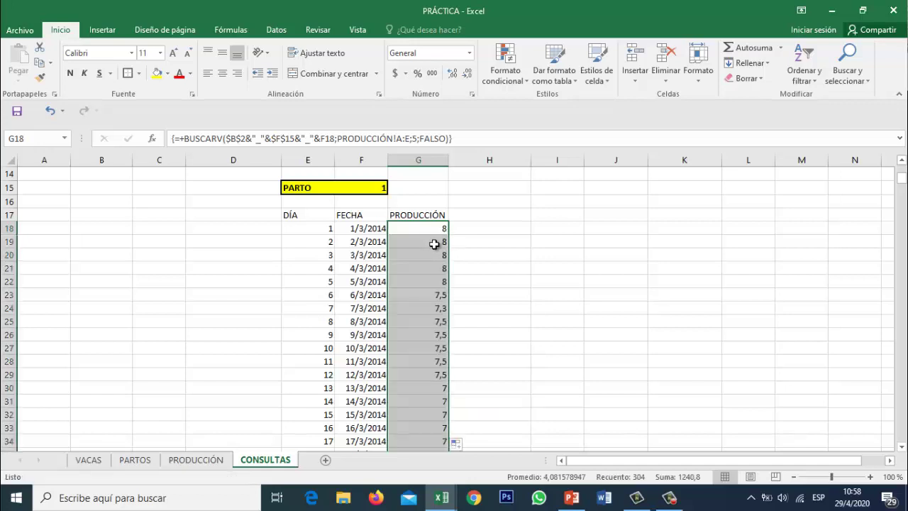
pyautogui.click(464, 240)
pyautogui.click(412, 241)
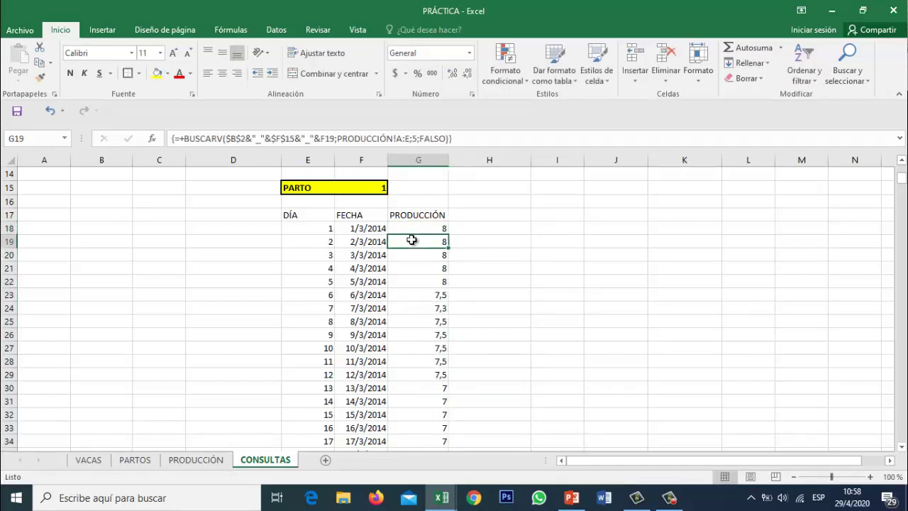
pyautogui.hotkey('ctrl', 'Down')
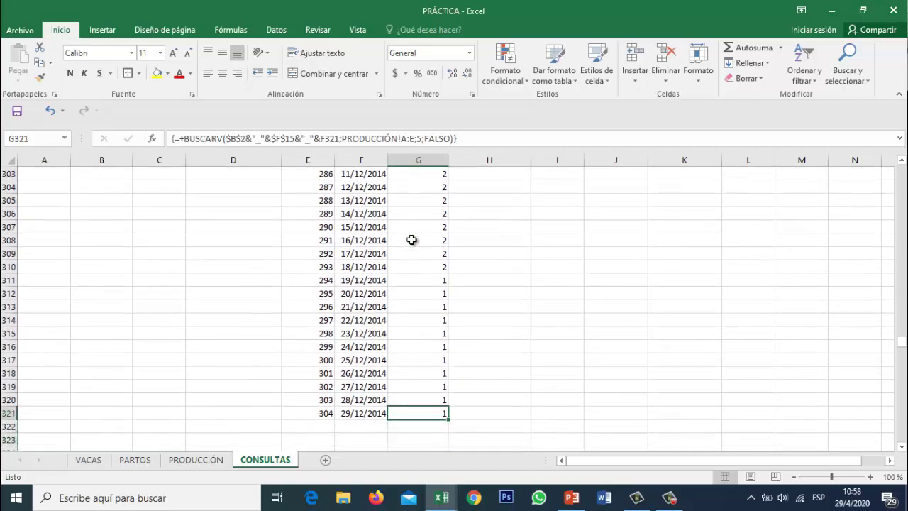
pyautogui.hotkey('ctrl', 'Up')
pyautogui.hotkey('ctrl', 'Up')
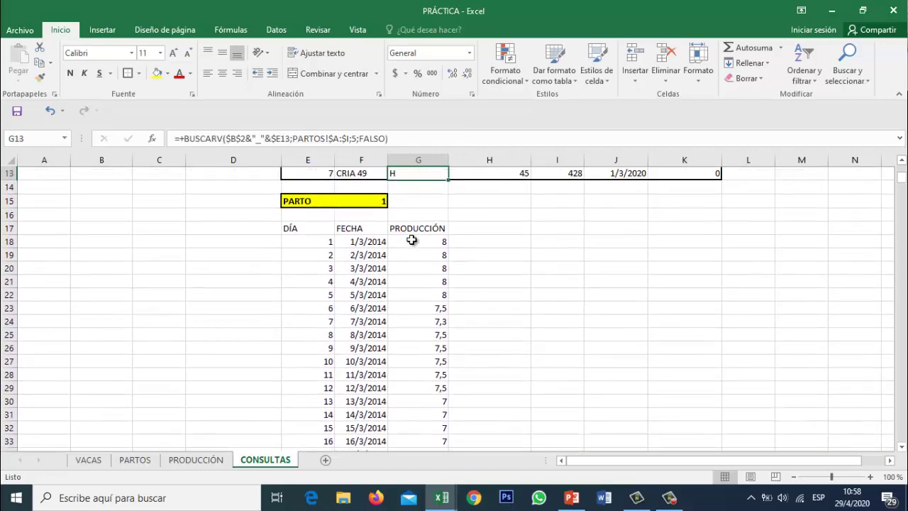
pyautogui.moveTo(316, 229); pyautogui.dragTo(422, 228)
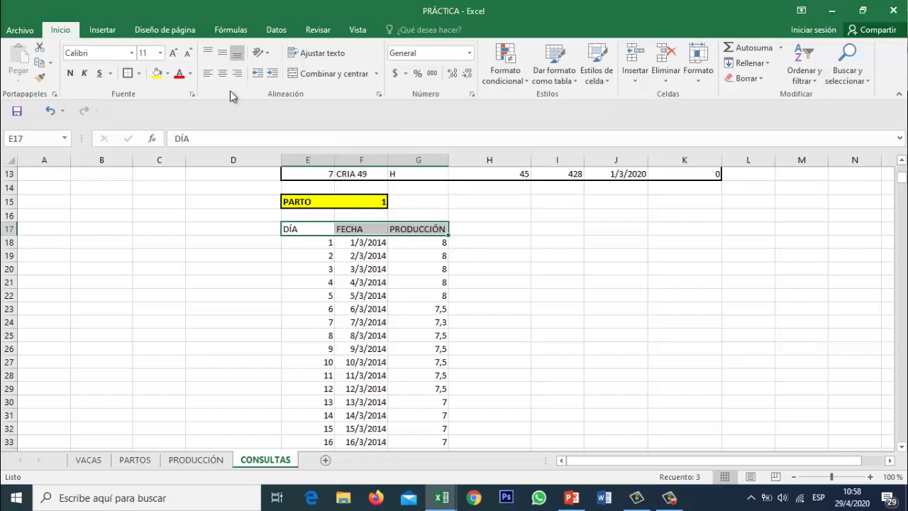
# Make the E17:G17 headers yellow-filled, centred and bold
pyautogui.click(159, 74)
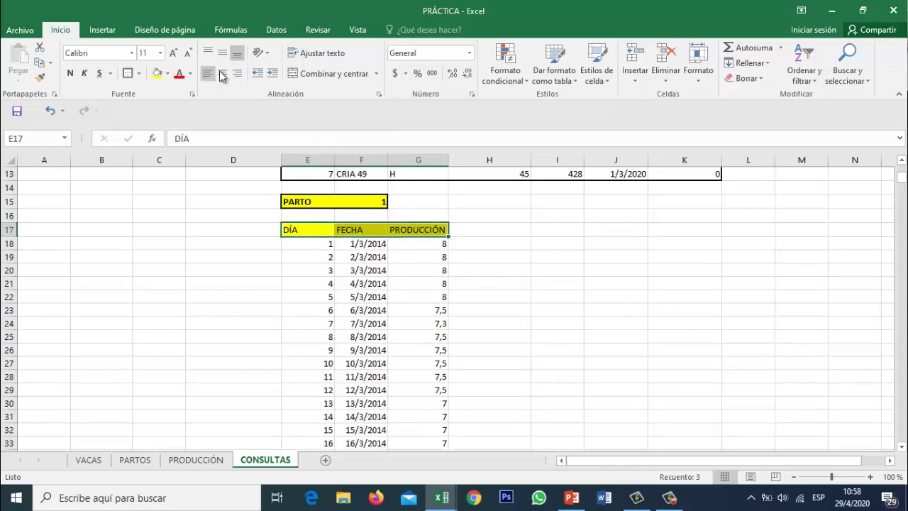
pyautogui.click(223, 74)
pyautogui.click(69, 73)
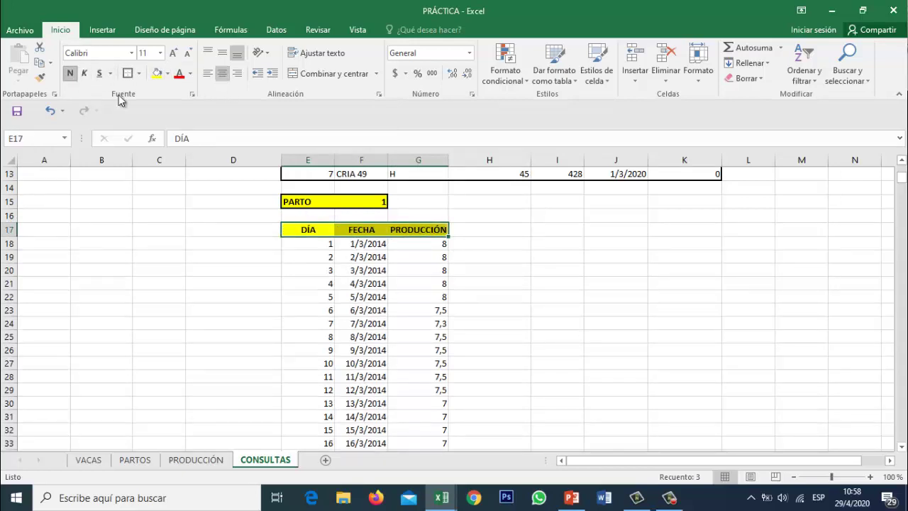
pyautogui.click(397, 217)
pyautogui.press('Up')
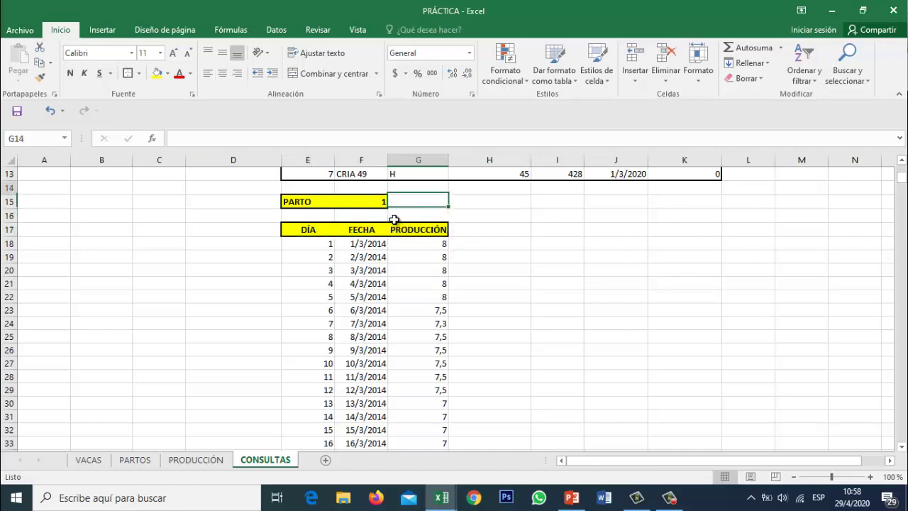
pyautogui.press('Up')
pyautogui.press('Up')
pyautogui.press('Up')
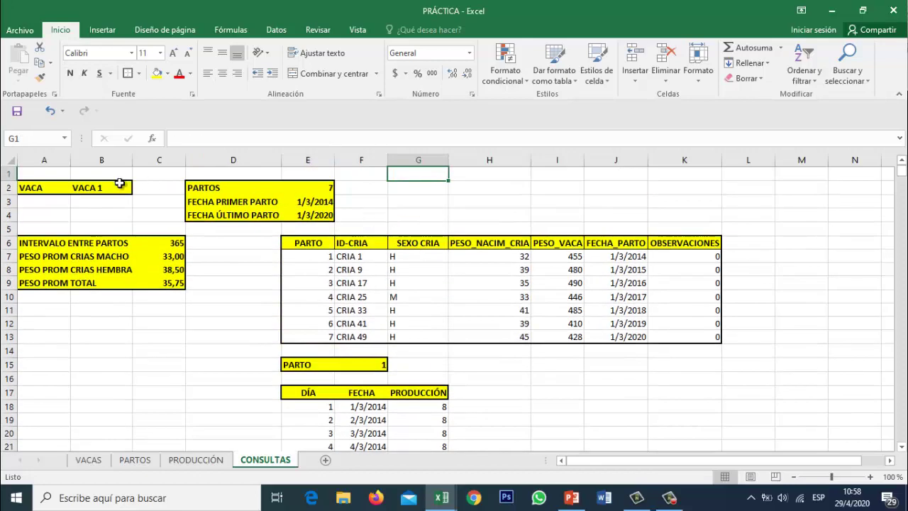
pyautogui.click(117, 188)
pyautogui.click(138, 188)
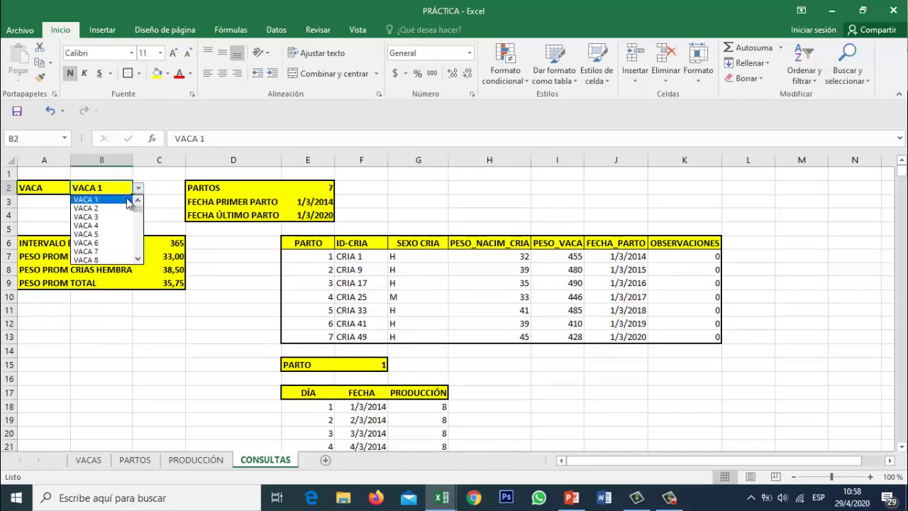
pyautogui.click(120, 209)
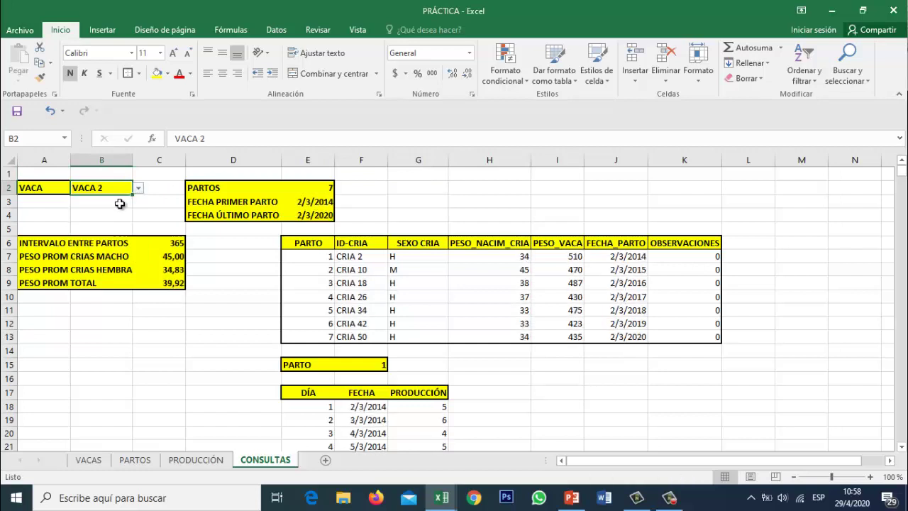
pyautogui.click(138, 187)
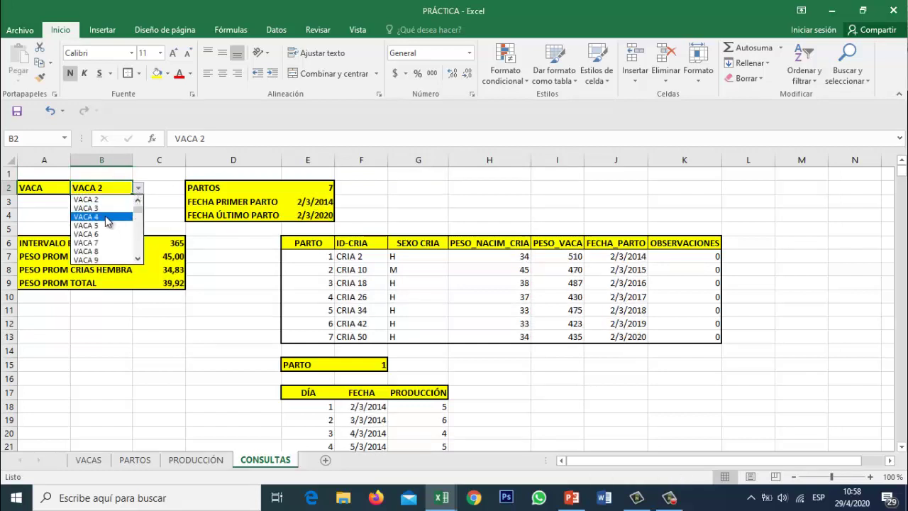
pyautogui.click(105, 216)
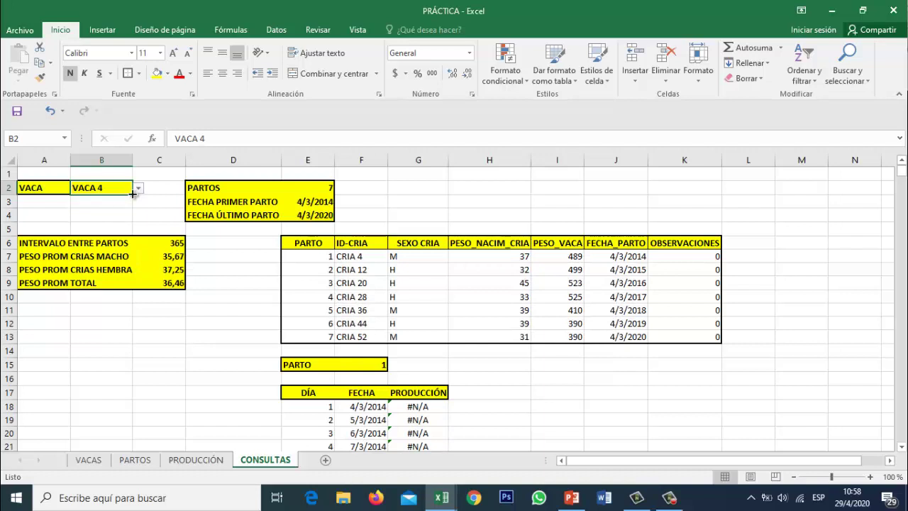
pyautogui.click(139, 188)
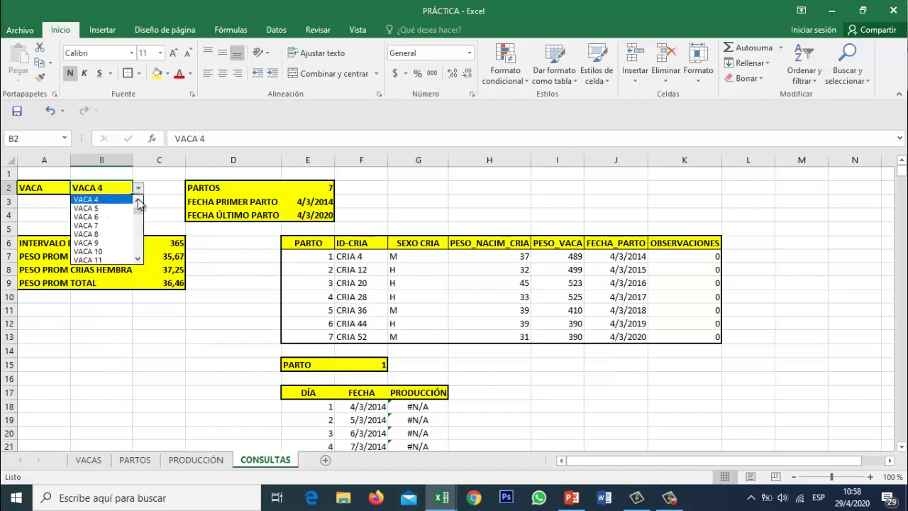
pyautogui.click(121, 201)
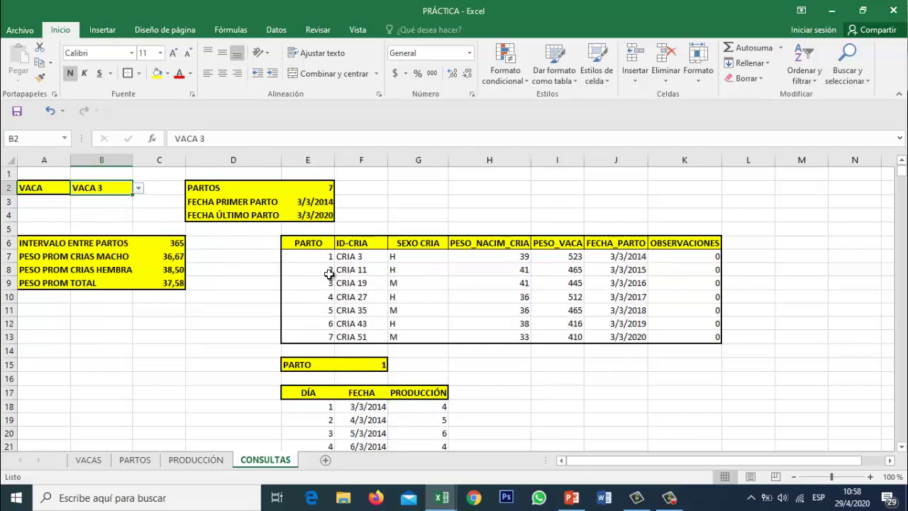
pyautogui.click(315, 258)
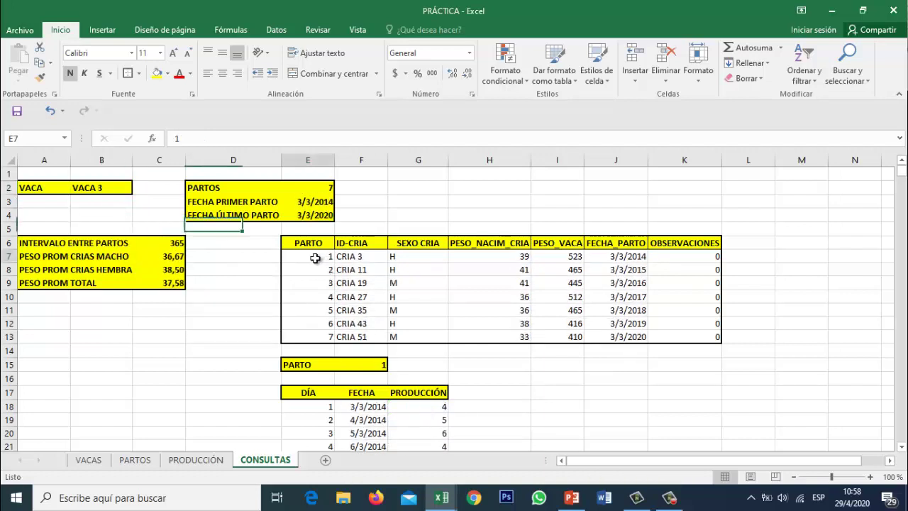
pyautogui.click(320, 203)
pyautogui.click(292, 246)
pyautogui.press('Right')
pyautogui.press('Down')
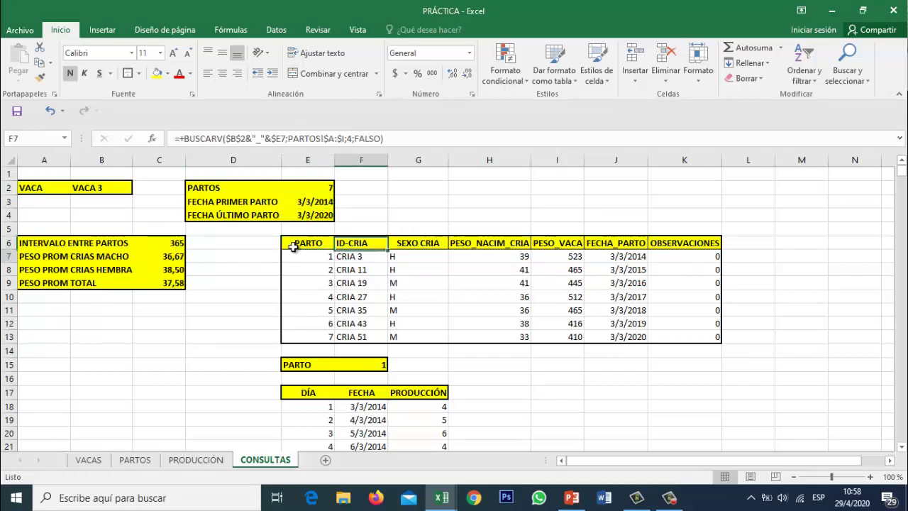
pyautogui.press('Down')
pyautogui.press('Down')
pyautogui.press('Down')
pyautogui.press('Down')
pyautogui.press('Down')
pyautogui.press('Down')
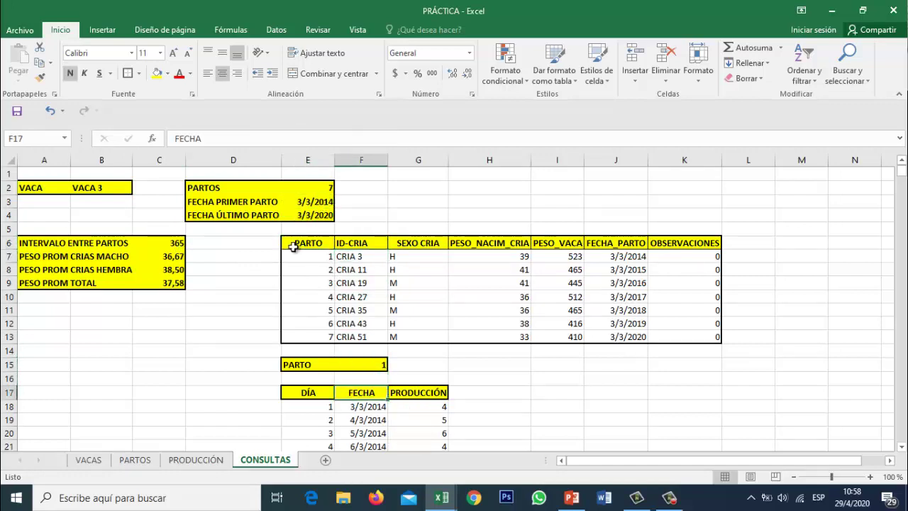
pyautogui.press('Down')
pyautogui.press('Down')
pyautogui.press('Down')
pyautogui.press('Down')
pyautogui.press('Down')
pyautogui.press('Down')
pyautogui.press('Down')
pyautogui.press('Down')
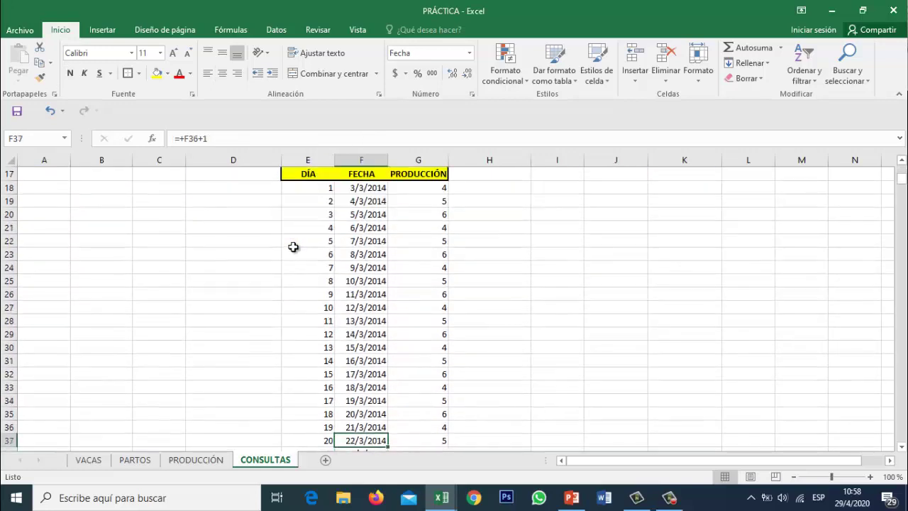
pyautogui.press('Up')
pyautogui.press('Up')
pyautogui.press('Up')
pyautogui.press('Up')
pyautogui.press('Up')
pyautogui.press('Up')
pyautogui.press('Up')
pyautogui.press('Up')
pyautogui.press('Up')
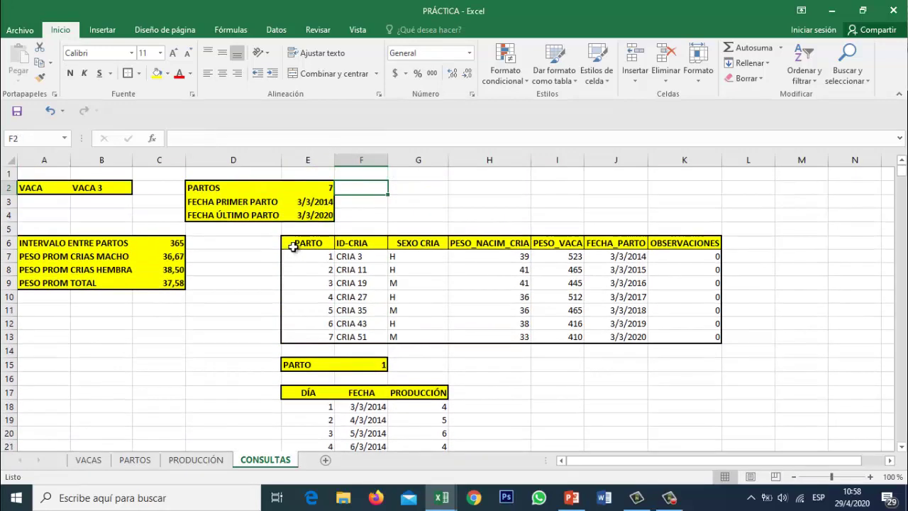
pyautogui.press('Down')
pyautogui.press('Down')
pyautogui.press('Down')
pyautogui.press('Down')
pyautogui.press('Down')
pyautogui.press('Down')
pyautogui.press('Down')
pyautogui.press('Down')
pyautogui.press('Down')
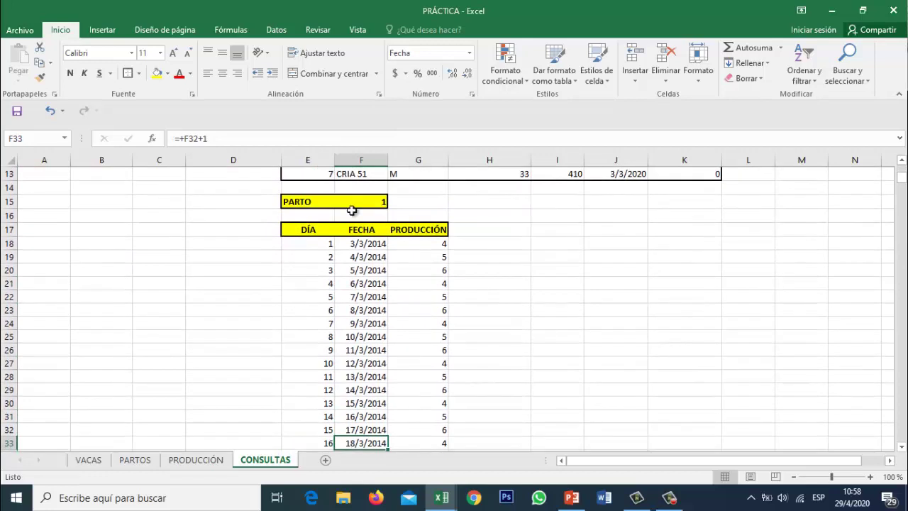
pyautogui.click(365, 201)
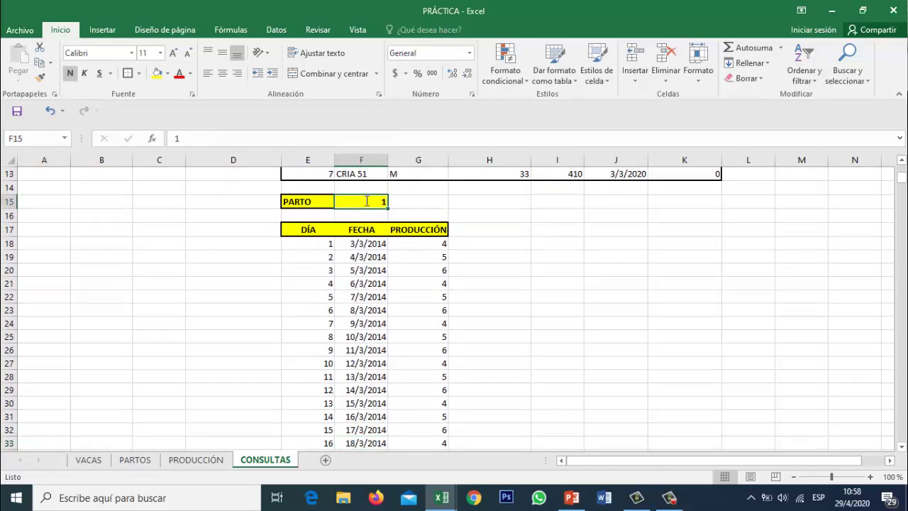
pyautogui.write('2')
pyautogui.press('Return')
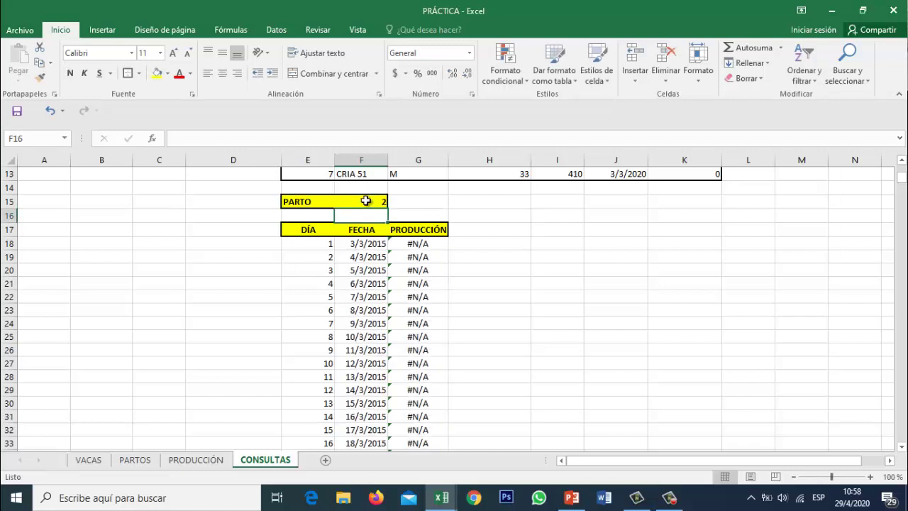
pyautogui.press('Down')
pyautogui.press('Right')
pyautogui.press('Down')
pyautogui.press('Left')
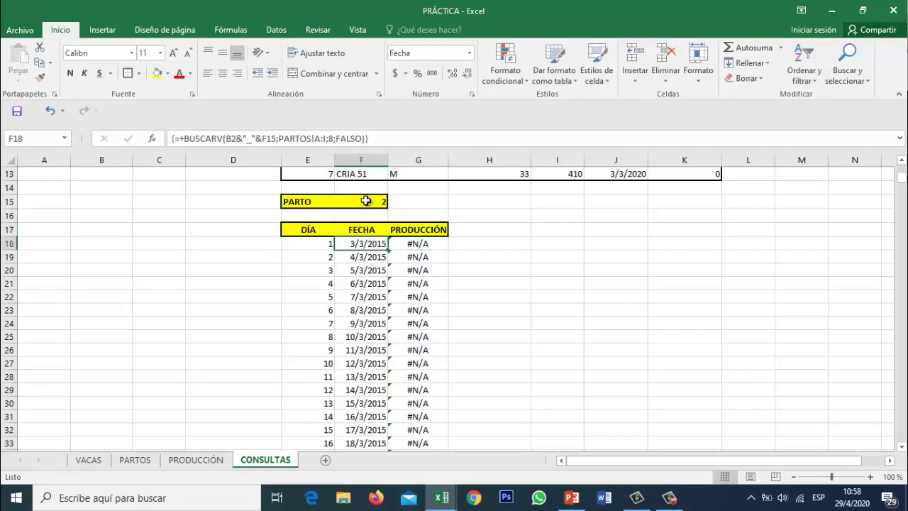
pyautogui.press('Up')
pyautogui.press('Up')
pyautogui.press('Up')
pyautogui.write('1')
pyautogui.press('Return')
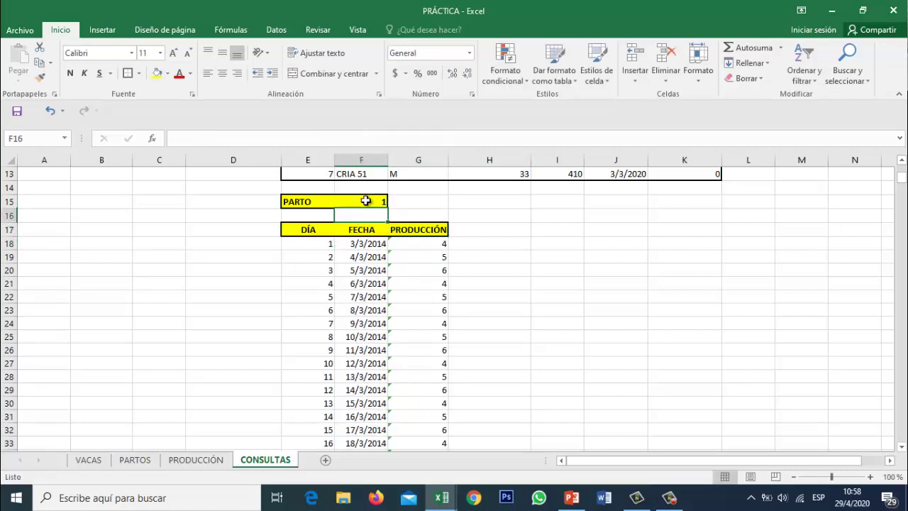
pyautogui.click(134, 460)
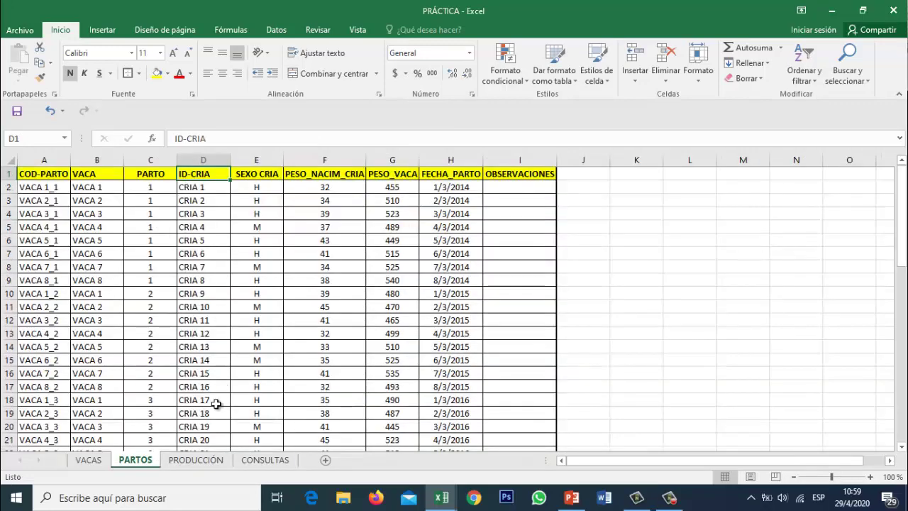
pyautogui.click(196, 460)
pyautogui.click(175, 201)
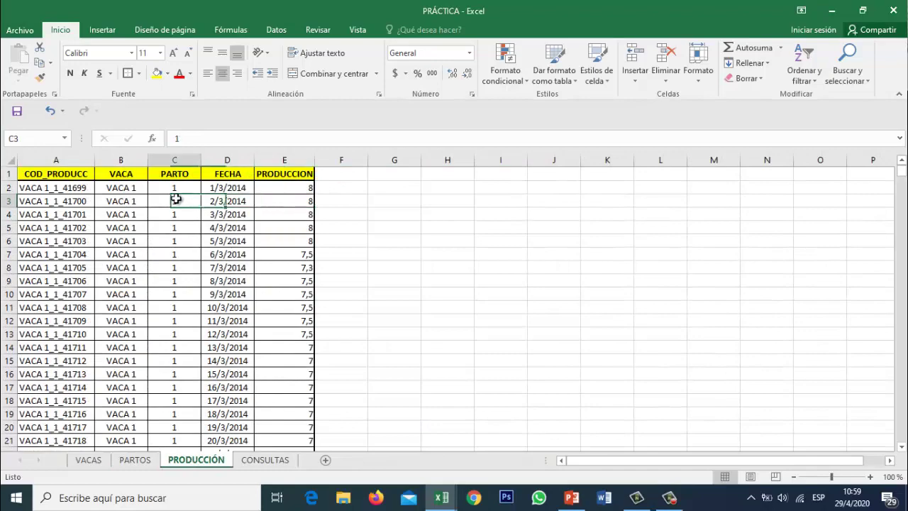
pyautogui.hotkey('ctrl', 'Down')
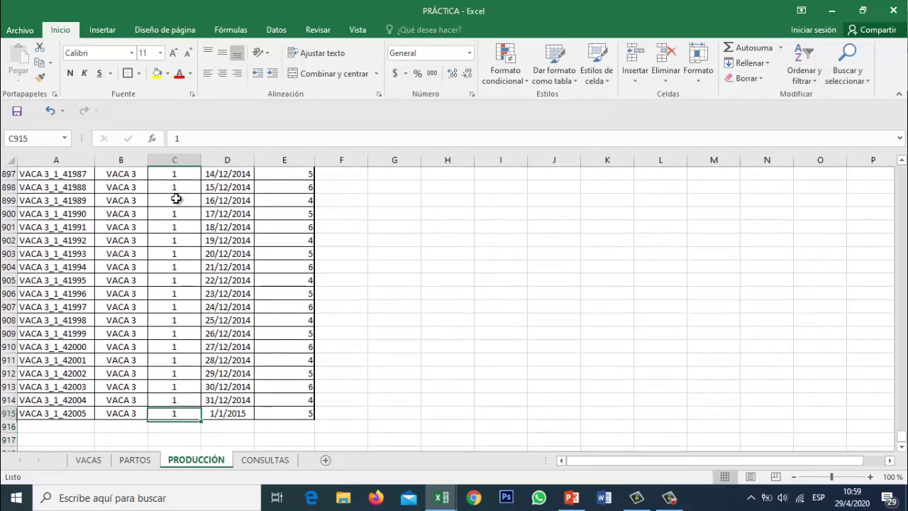
pyautogui.hotkey('ctrl', 'Up')
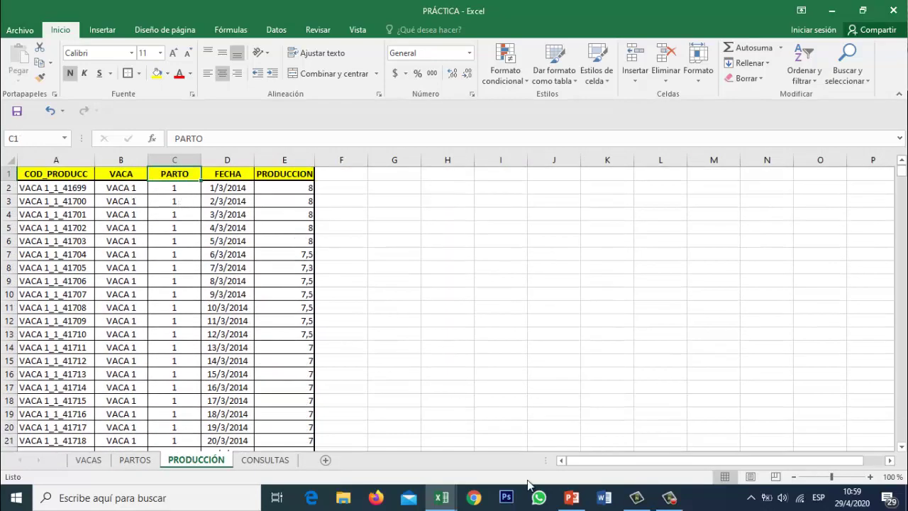
pyautogui.moveTo(442, 499)
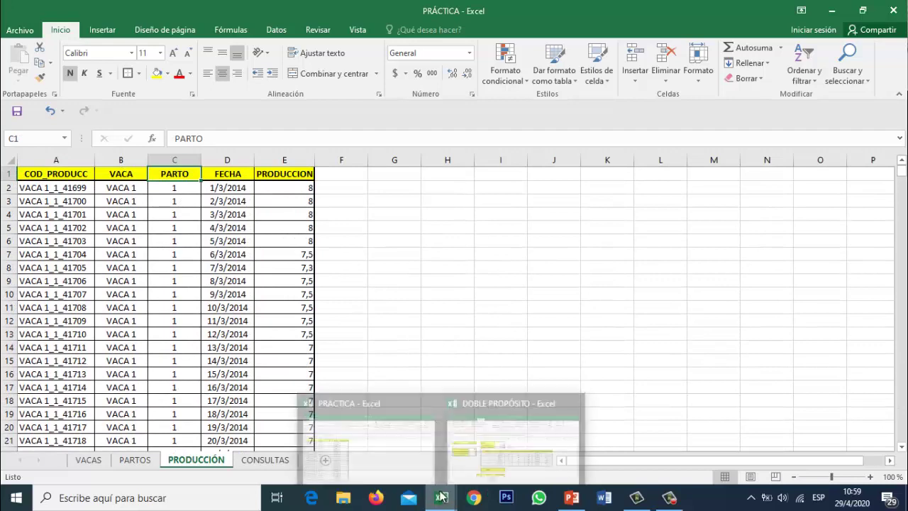
pyautogui.click(275, 461)
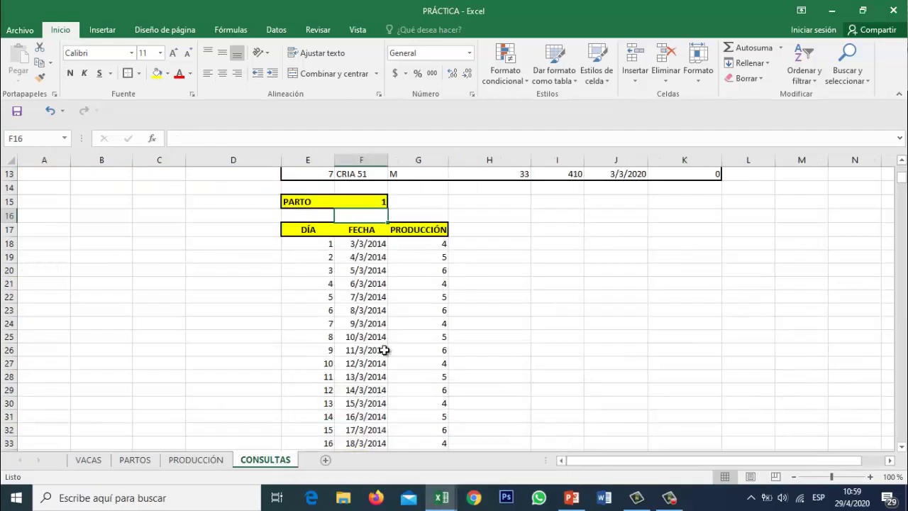
# Review the G18 production formula and set PARTO in F15 back to 1
pyautogui.click(415, 244)
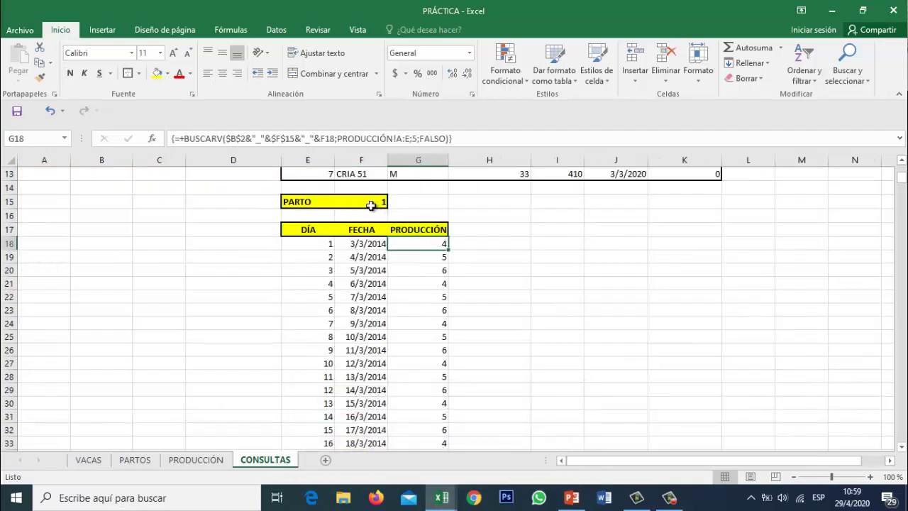
pyautogui.click(495, 233)
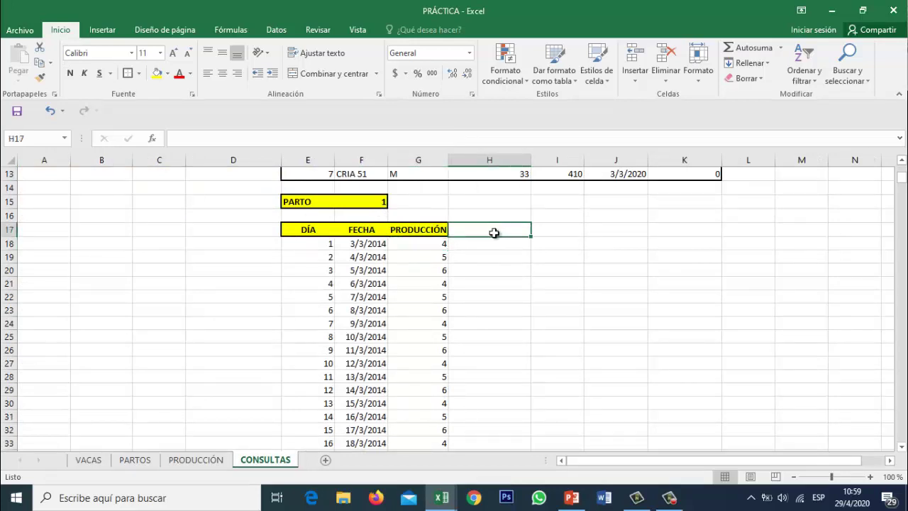
pyautogui.click(430, 248)
pyautogui.press('Up')
pyautogui.press('Up')
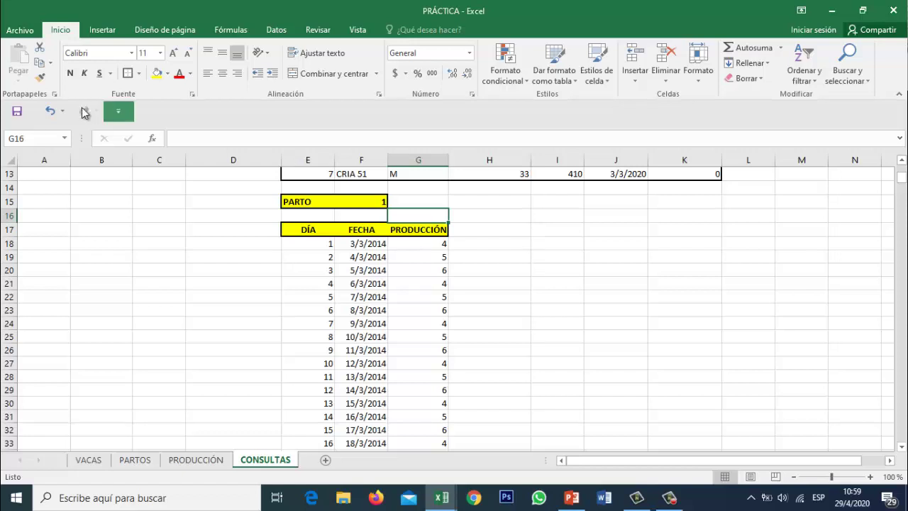
pyautogui.click(50, 110)
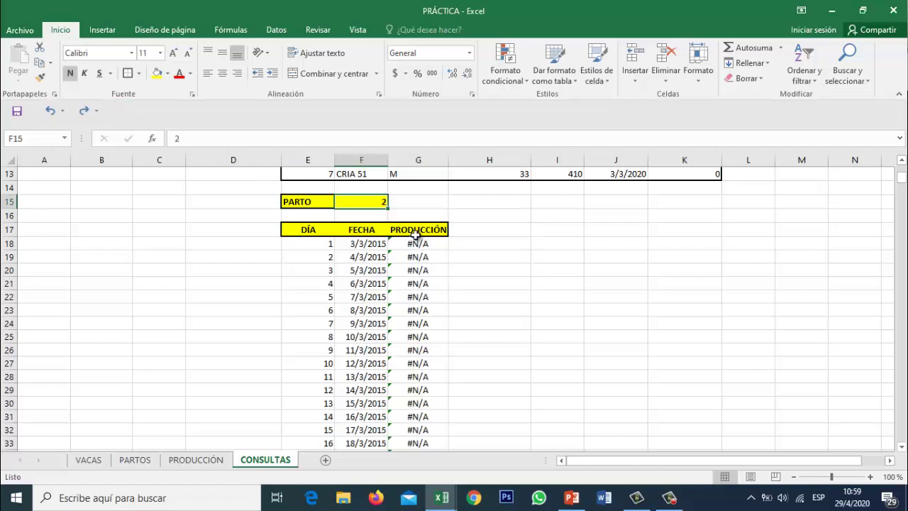
pyautogui.click(414, 205)
pyautogui.click(381, 203)
pyautogui.write('1')
pyautogui.press('Return')
pyautogui.press('Up')
pyautogui.press('Up')
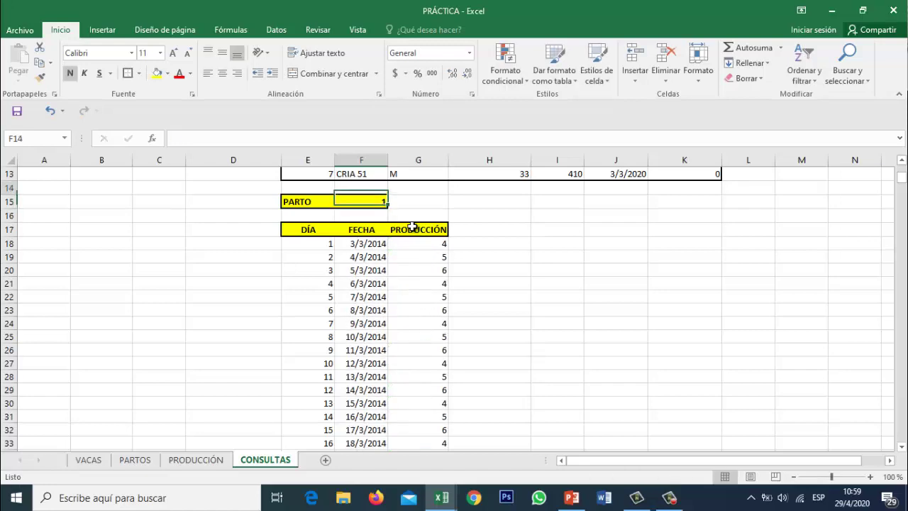
# Choose VACA 1 from the B2 dropdown
pyautogui.scroll(4, 412, 227)
pyautogui.click(124, 188)
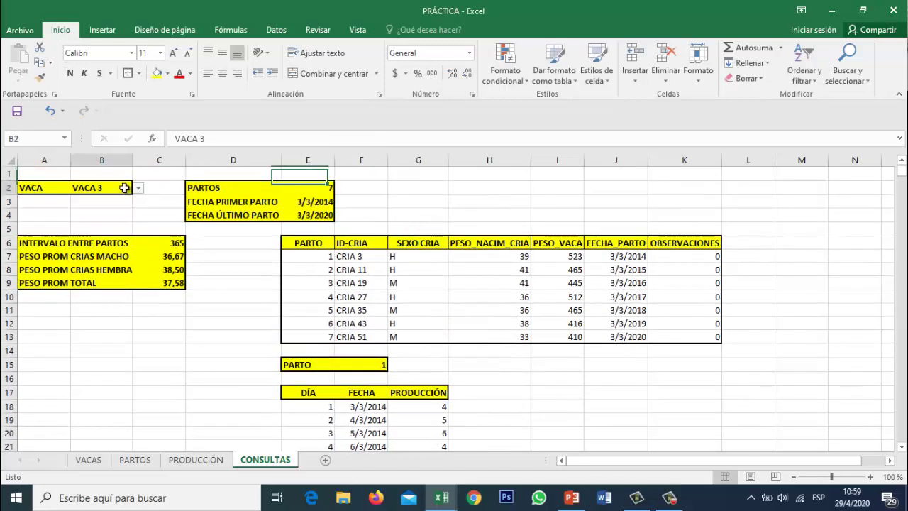
pyautogui.click(138, 187)
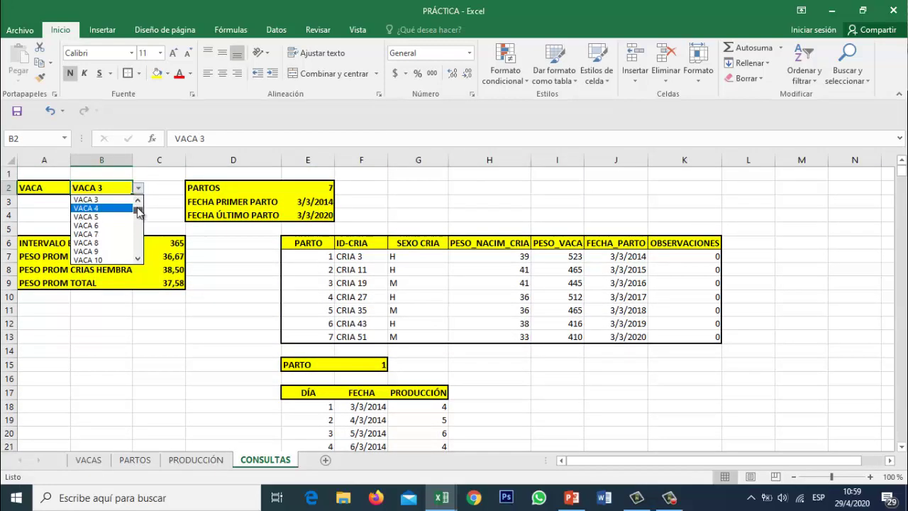
pyautogui.moveTo(138, 213); pyautogui.dragTo(139, 201)
pyautogui.click(86, 199)
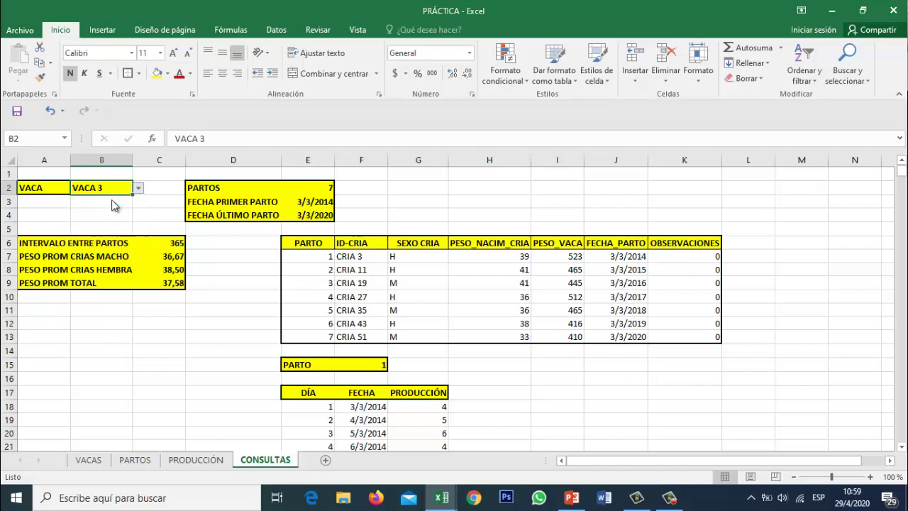
pyautogui.click(393, 354)
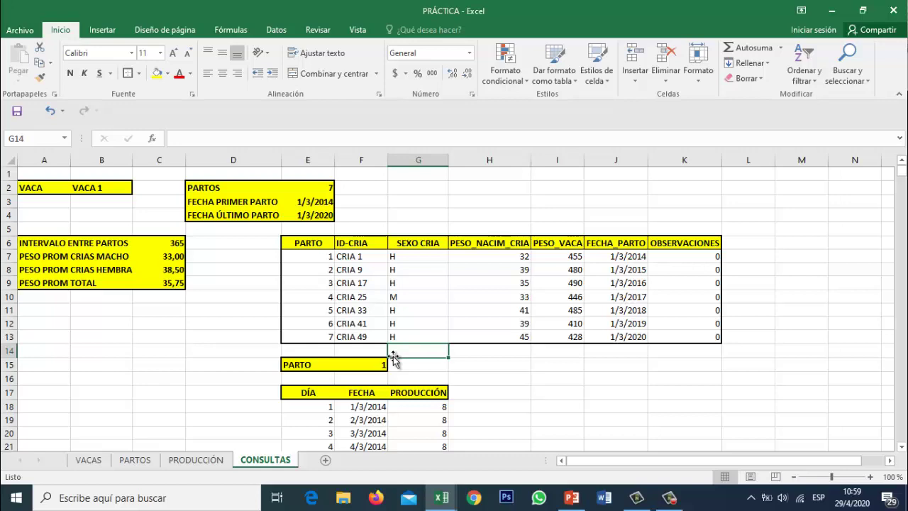
# Switch from the workbook to the CECAGROP presentation in PowerPoint
pyautogui.click(572, 497)
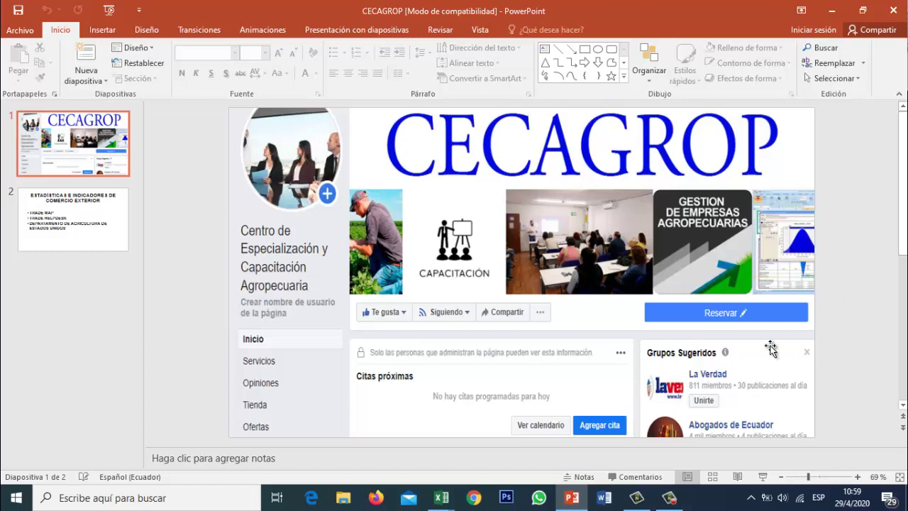
pyautogui.click(672, 500)
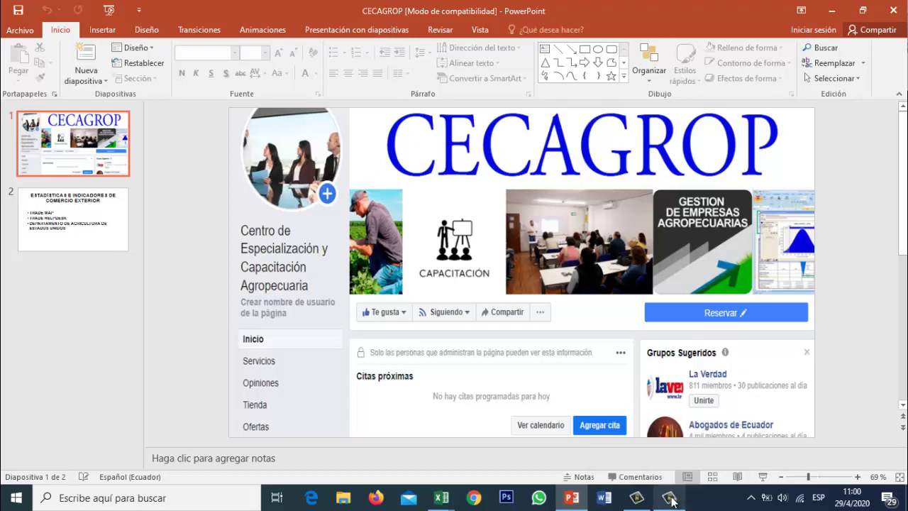